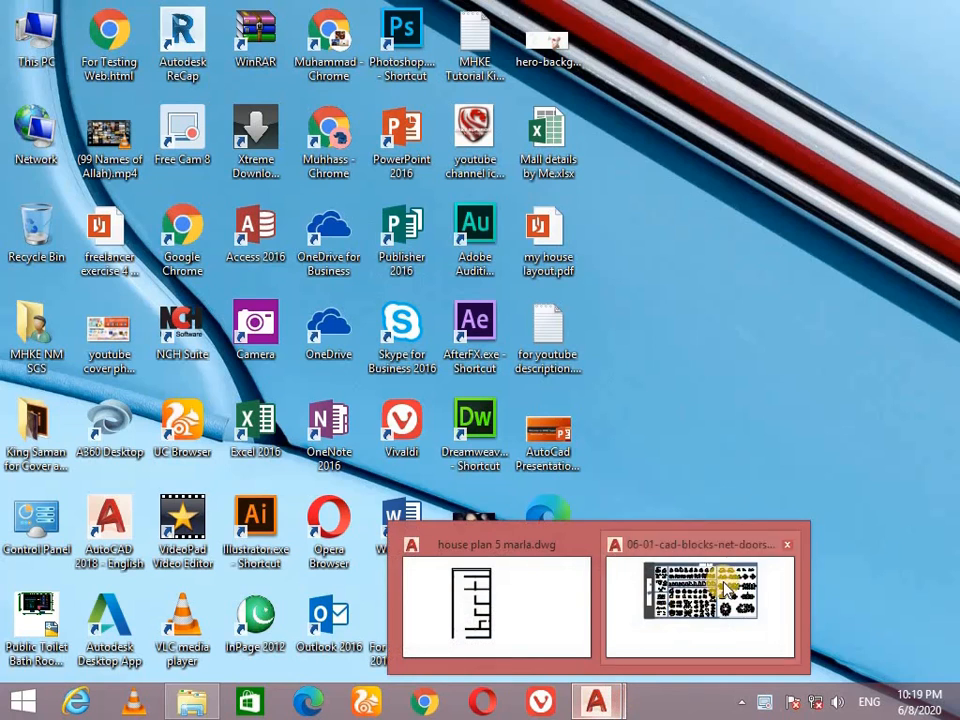
Step: Switch to the AutoCAD house plan 5 marla drawing and close the 06-01-cad-blocks-net-doors-plan drawing
left_click(538, 637)
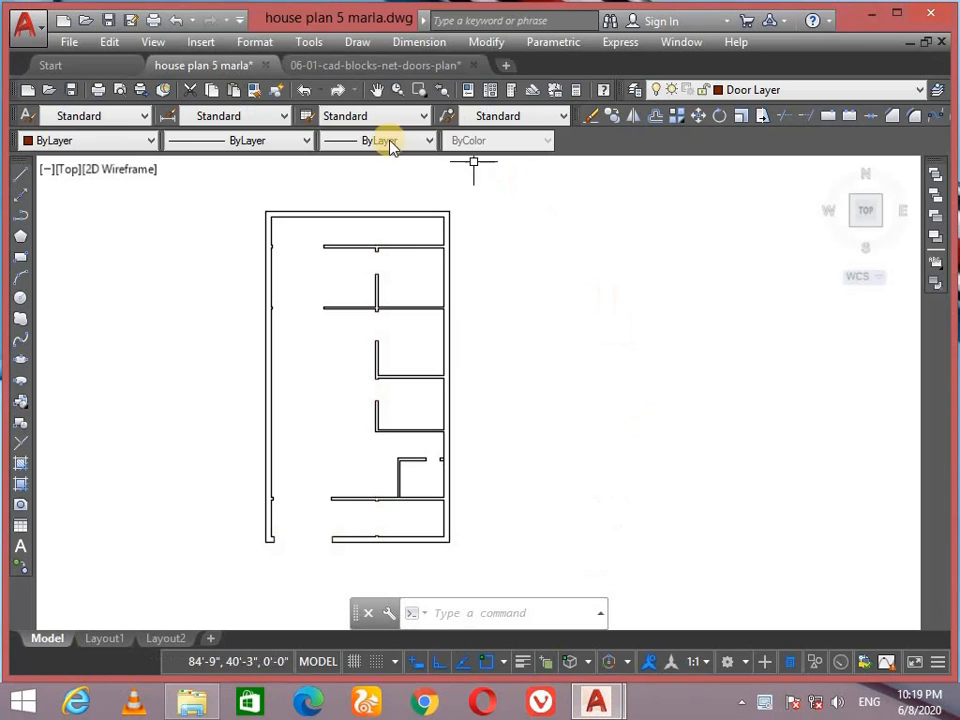
left_click(470, 65)
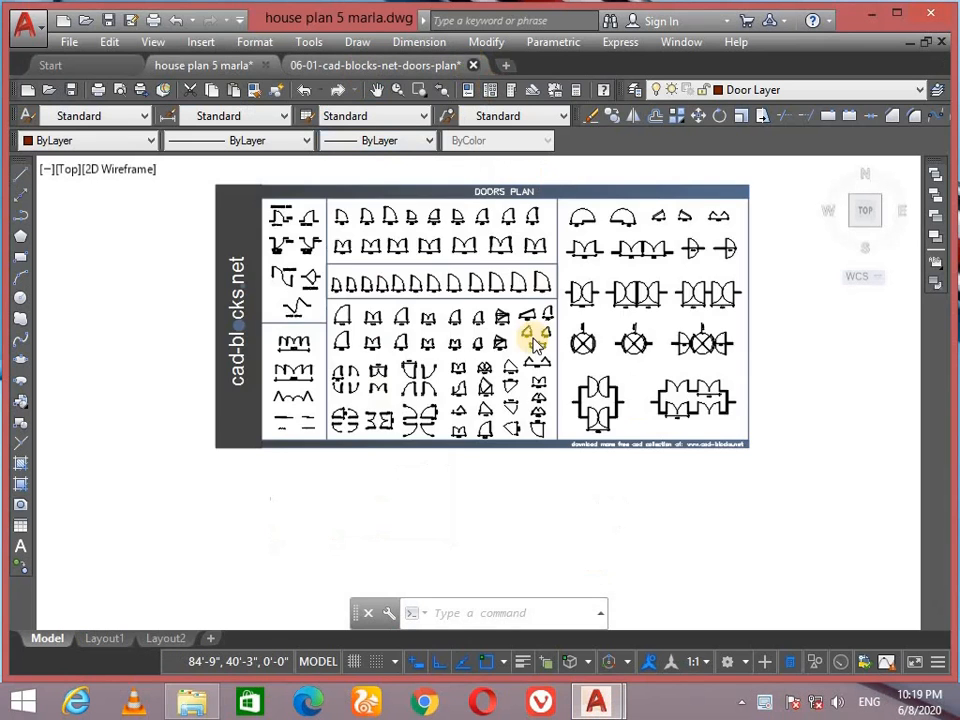
left_click(546, 396)
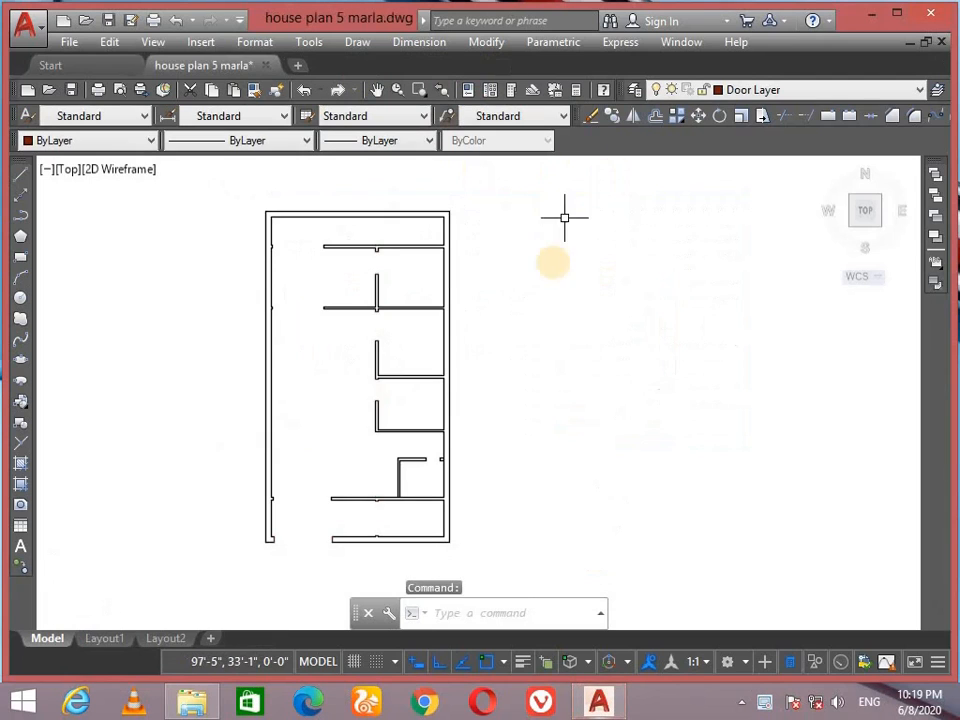
middle_click_drag(395, 377, 484, 354)
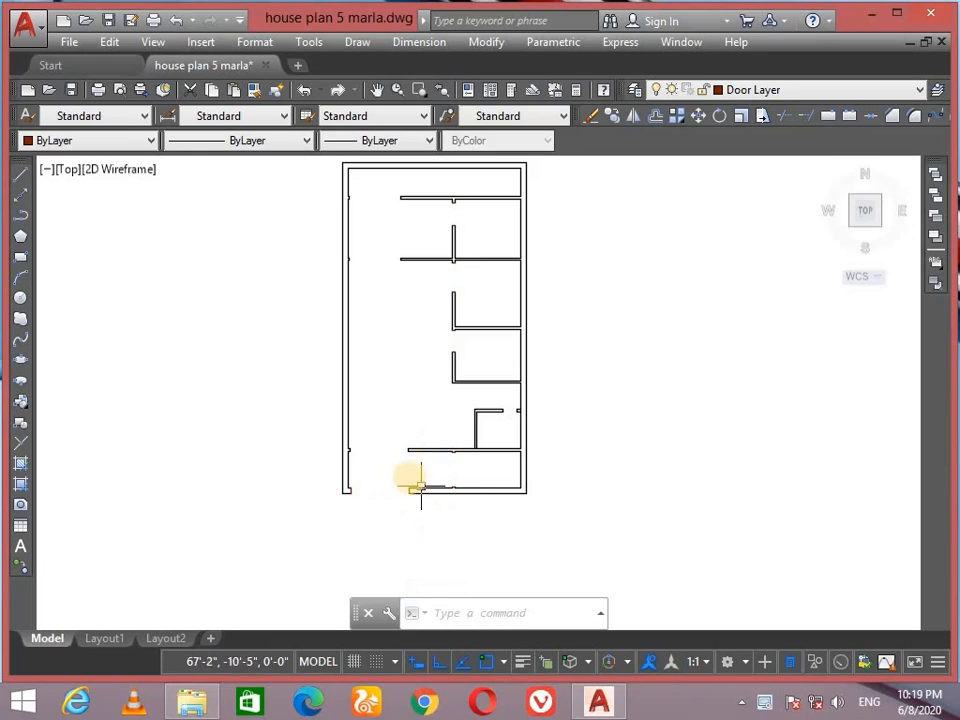
scroll(453, 460, "down", 1)
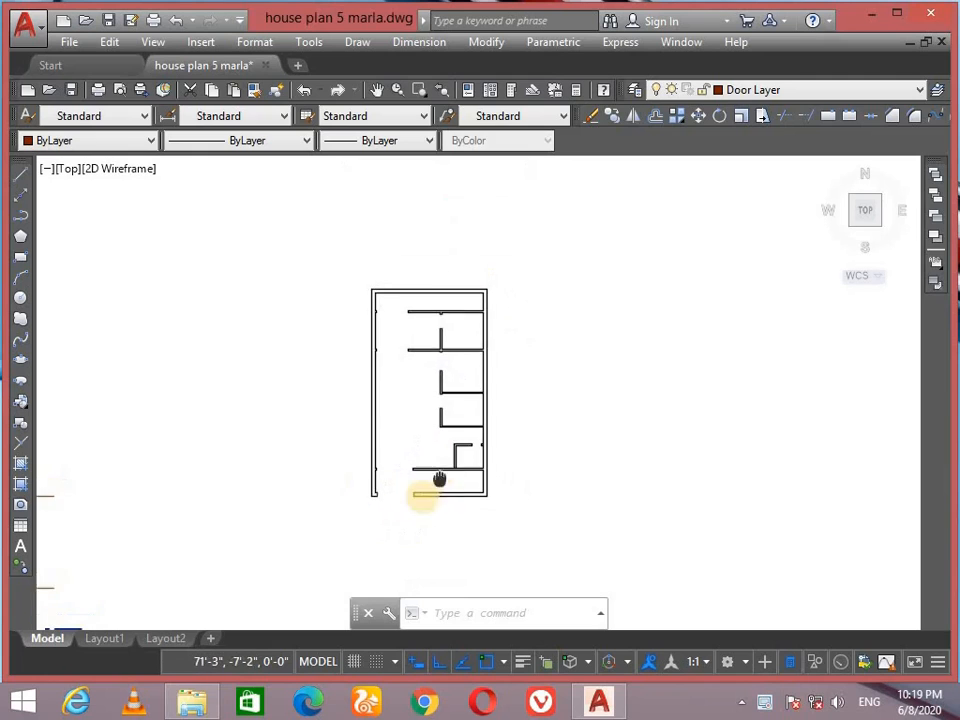
scroll(454, 497, "up", 1)
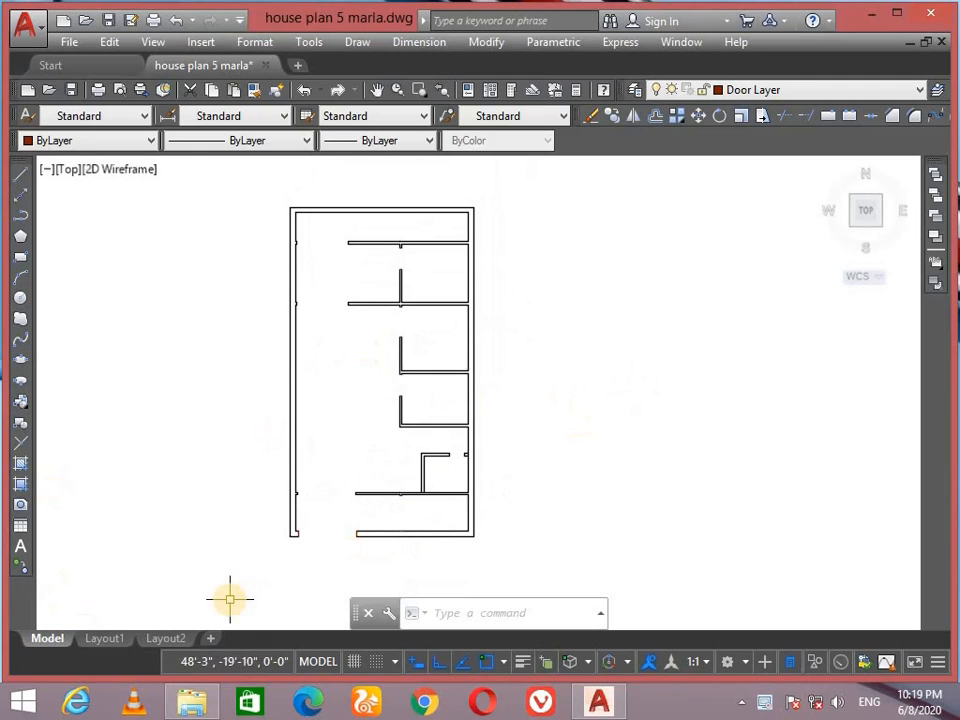
Step: Switch to File Explorer and open the Blocks folder inside the House plan 5 marla folder
left_click(212, 698)
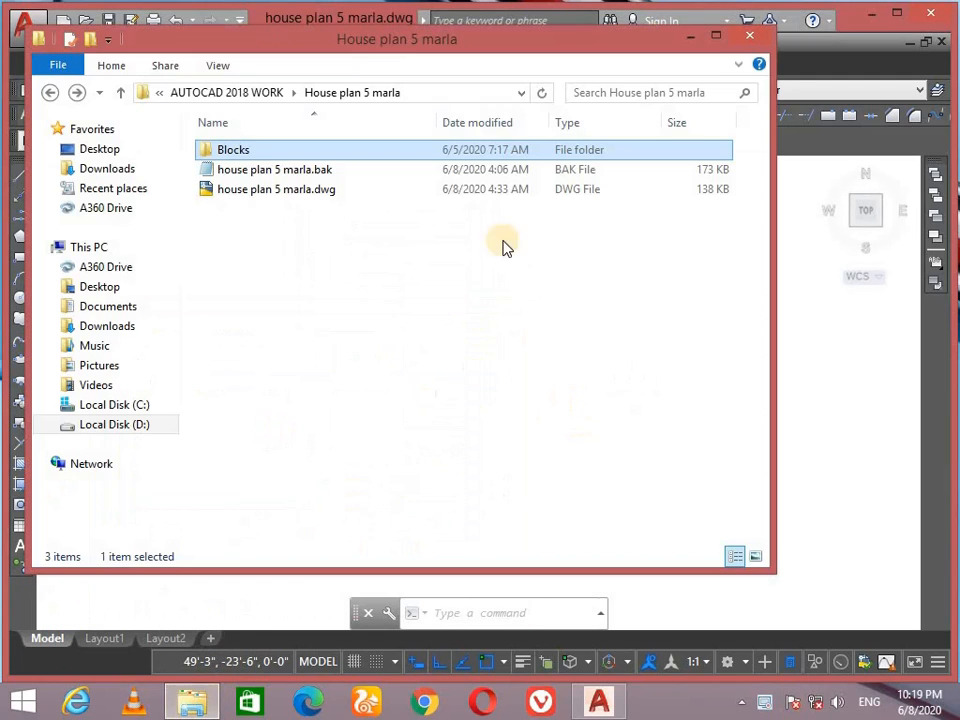
double_click(240, 150)
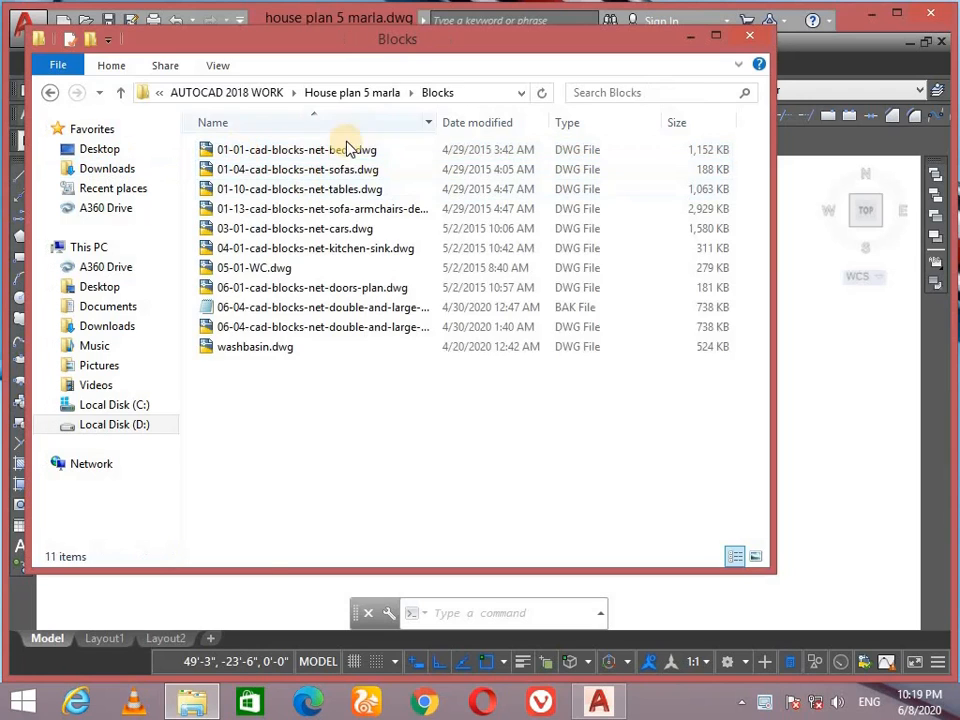
left_click(245, 270)
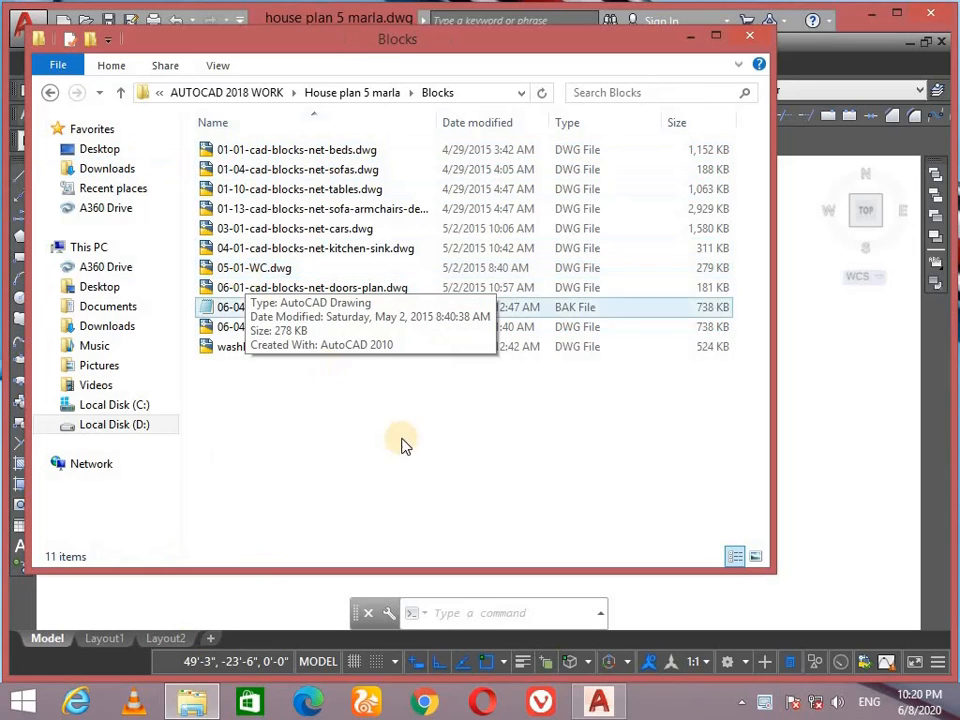
left_click(395, 347)
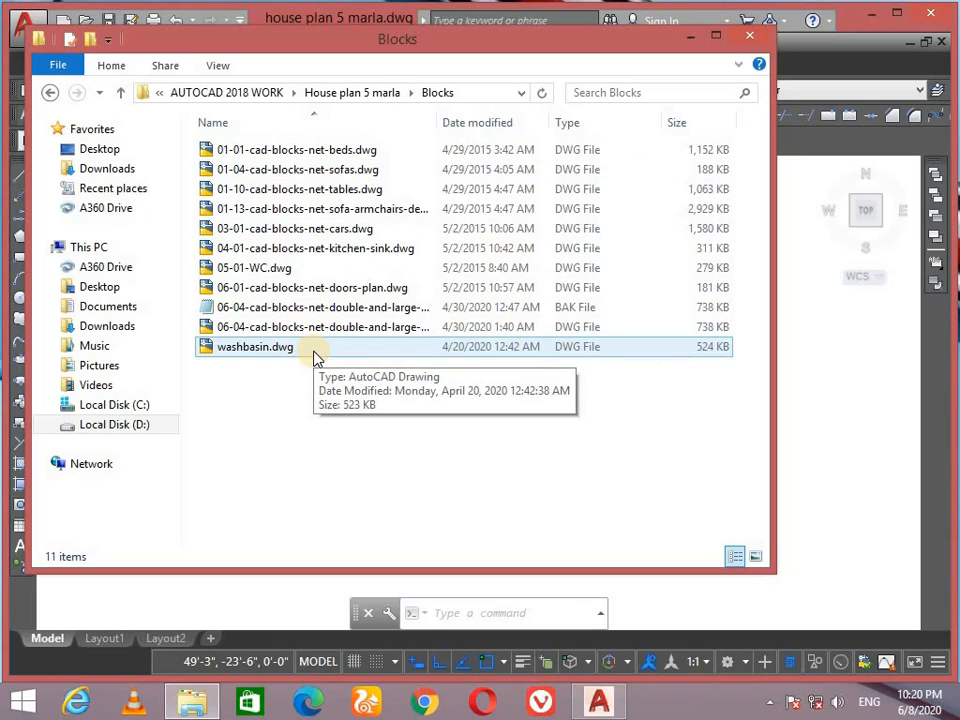
left_click(383, 327)
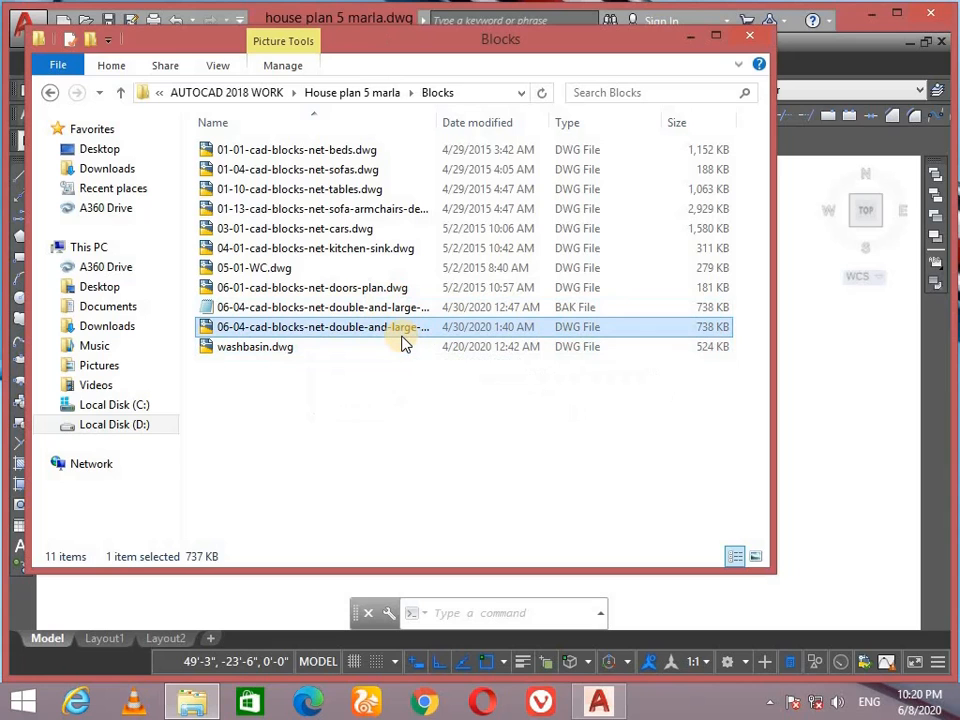
double_click(400, 336)
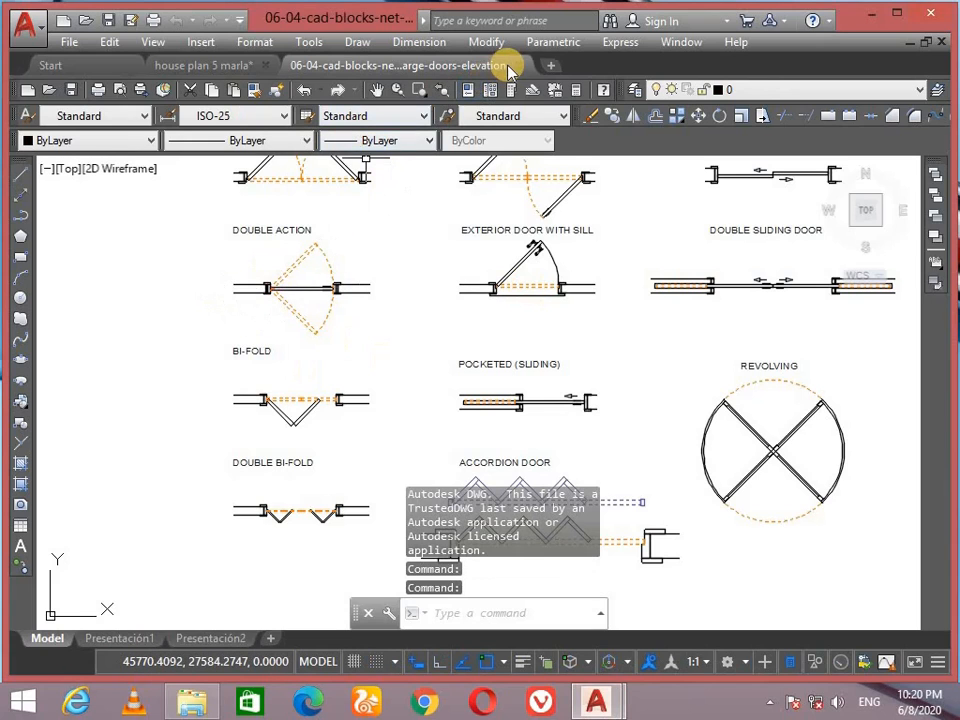
left_click(517, 66)
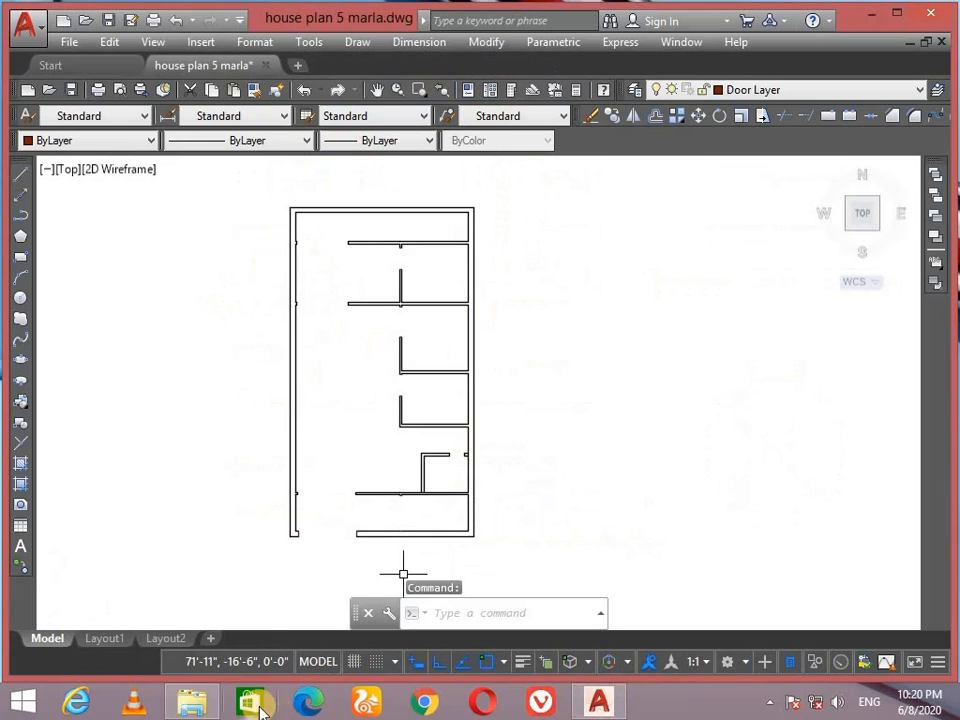
Step: Open 06-01-cad-blocks-net-doors-plan.dwg from the Blocks folder in AutoCAD
left_click(220, 700)
left_click(343, 285)
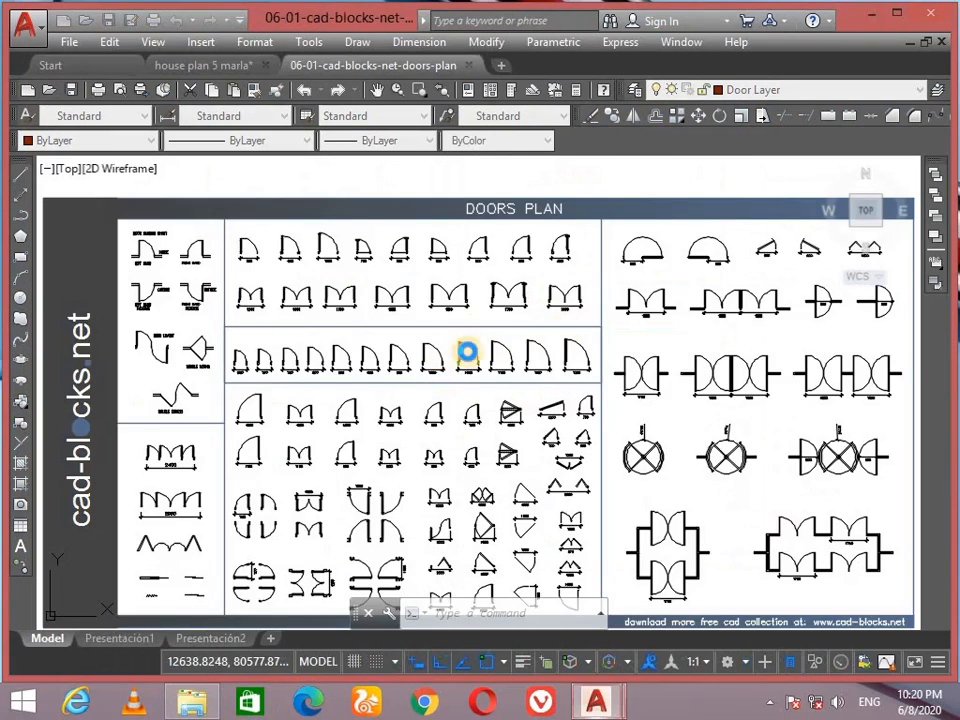
scroll(338, 357, "down", 2)
scroll(338, 357, "down", 2)
scroll(358, 325, "up", 2)
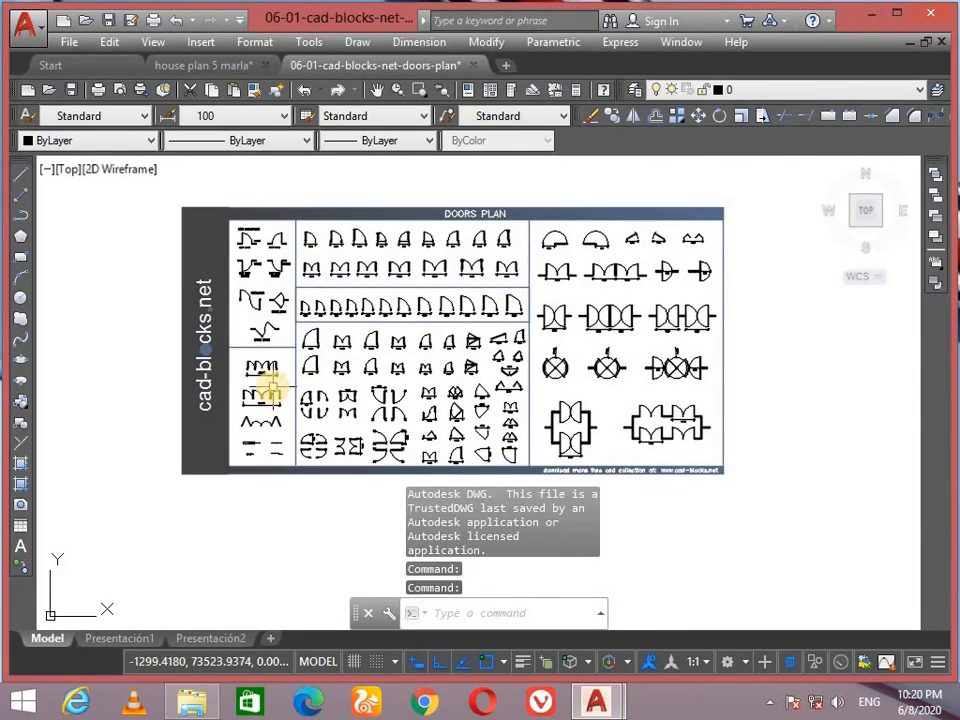
Step: Select the folding door block with two arcs beneath the 2960 door and the small zigzag accordion door block
scroll(272, 386, "up", 4)
scroll(228, 489, "up", 4)
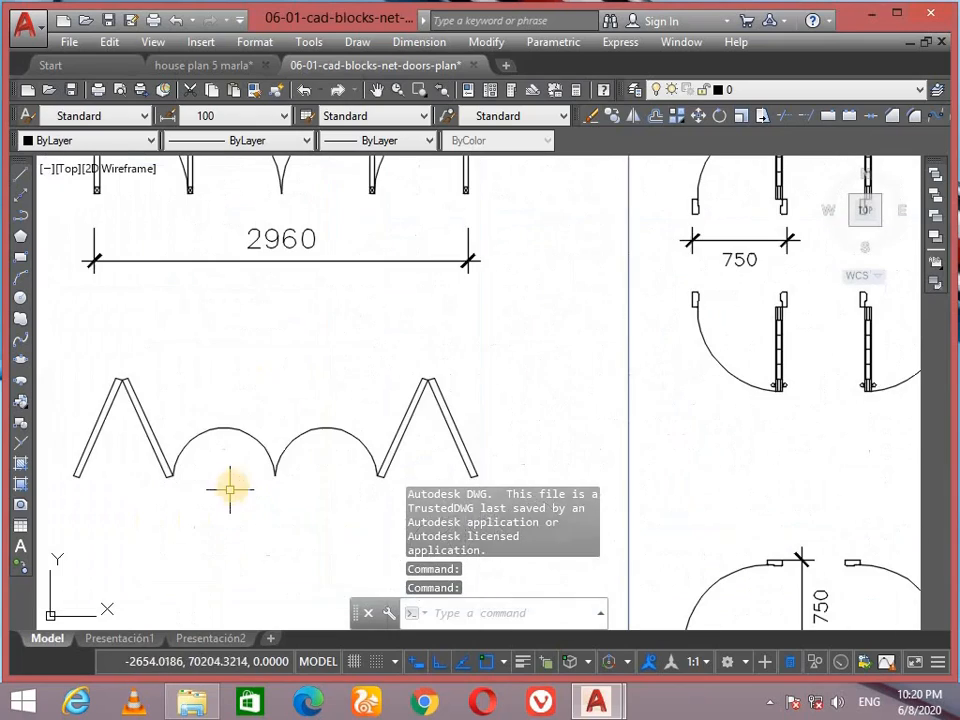
left_click(246, 467)
left_click(216, 510)
scroll(205, 510, "down", 3)
scroll(202, 511, "up", 4)
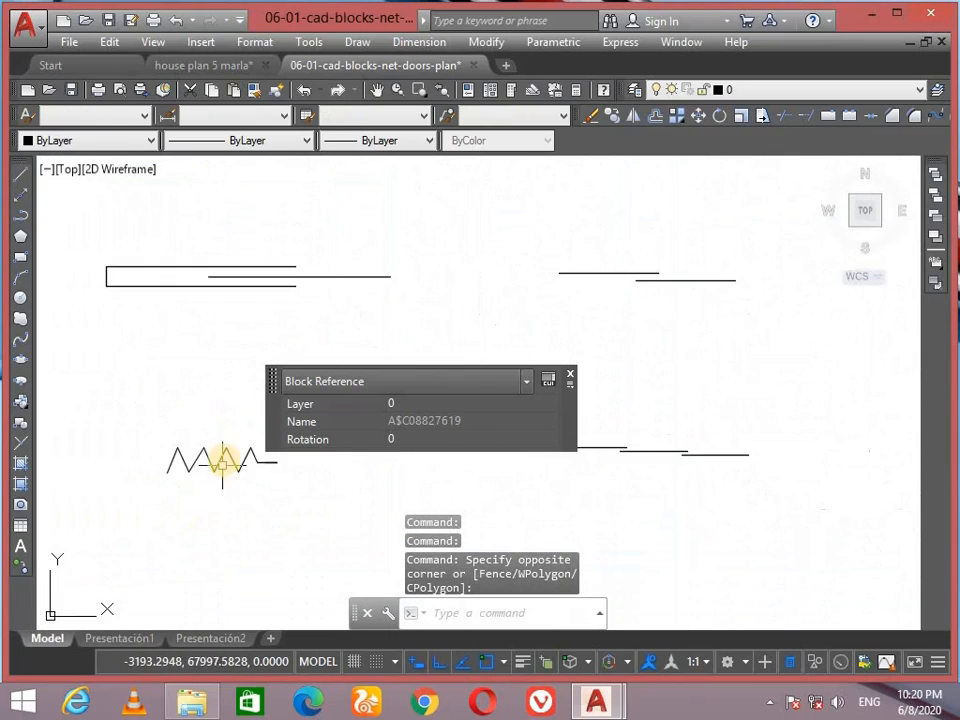
left_click(222, 462)
Step: Add the 2400 four-leaf door block and the S-shaped Door Layout block to the selection
scroll(188, 549, "down", 6)
scroll(191, 454, "up", 3)
scroll(191, 454, "up", 3)
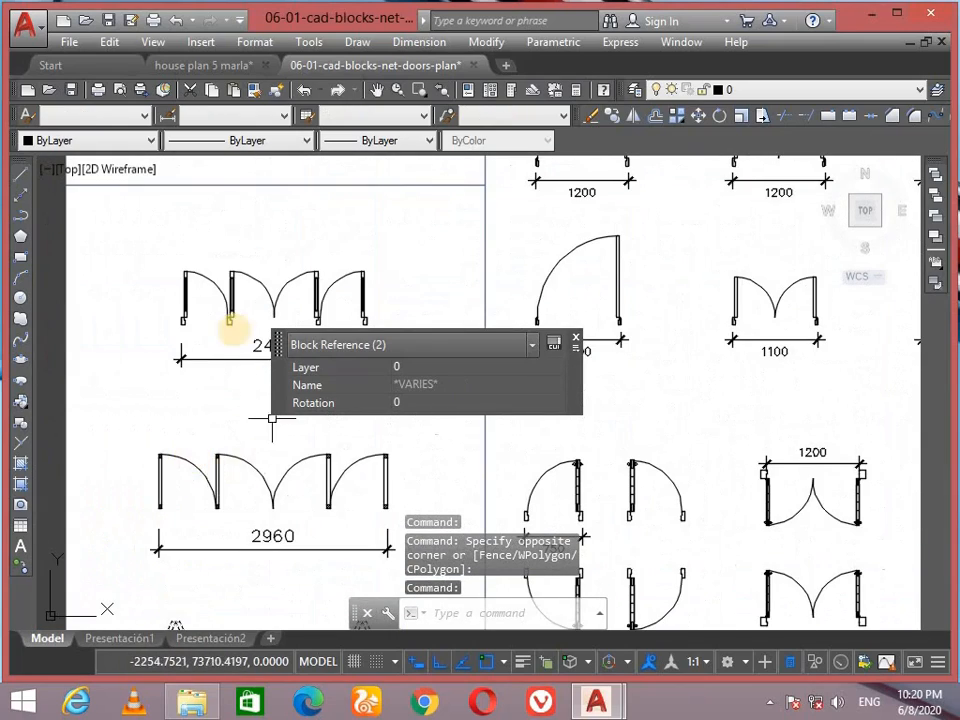
left_click(249, 251)
left_click(214, 304)
scroll(222, 387, "down", 5)
scroll(216, 352, "up", 4)
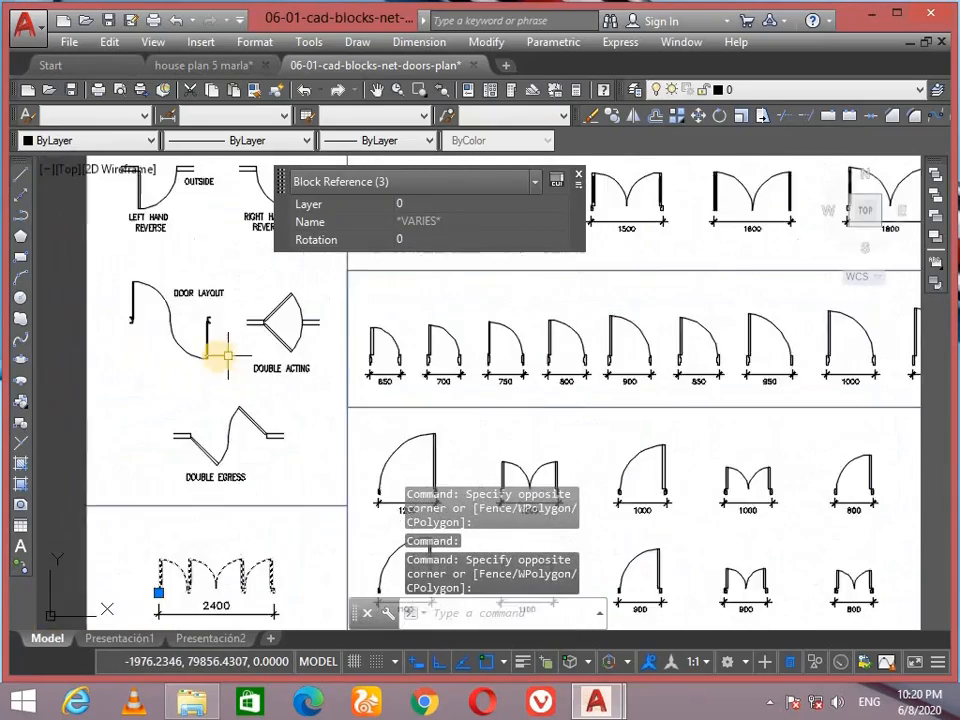
left_click(189, 332)
left_click(124, 364)
Step: Examine the double-door and wide-opening blocks across the upper rows of the Doors Plan sheet
scroll(127, 368, "down", 5)
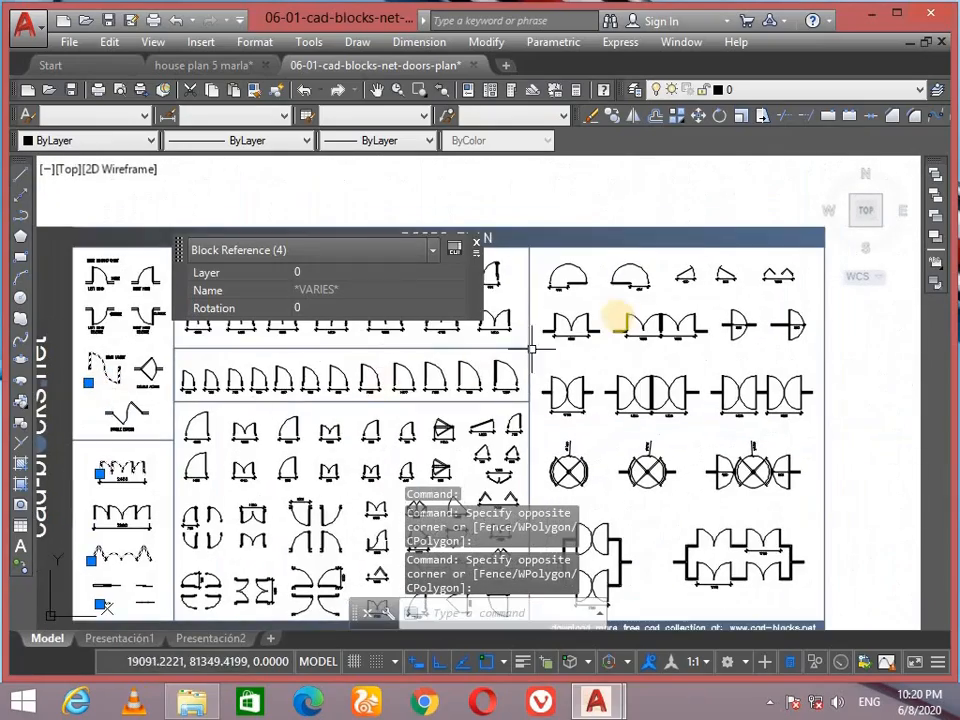
scroll(617, 321, "up", 6)
scroll(500, 338, "down", 3)
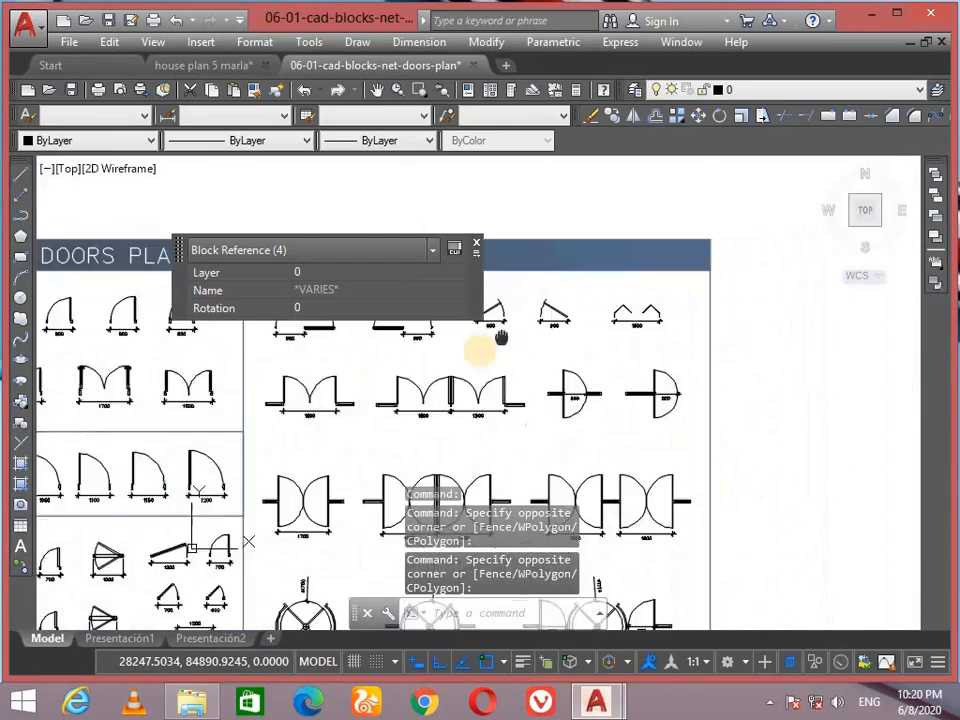
mouse_move(228, 424)
middle_mouse_down()
mouse_move(326, 424)
mouse_move(449, 404)
middle_mouse_up()
scroll(336, 357, "up", 6)
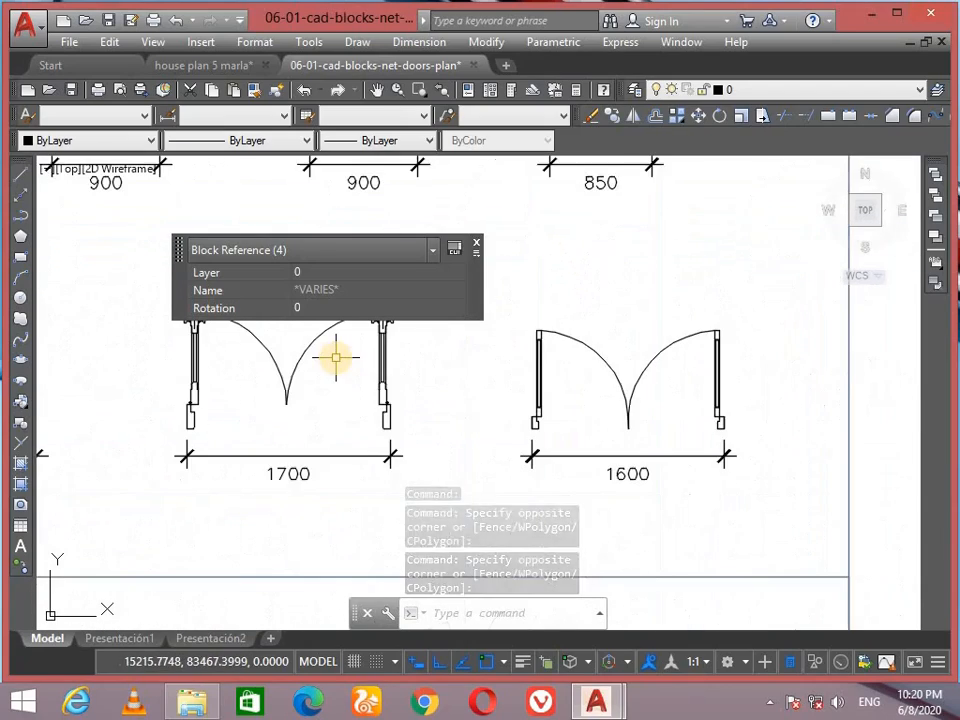
scroll(245, 428, "down", 4)
middle_click_drag(274, 392, 373, 298)
mouse_move(186, 459)
middle_mouse_down()
mouse_move(463, 394)
mouse_move(519, 391)
middle_mouse_up()
scroll(307, 441, "down", 2)
mouse_move(307, 441)
middle_mouse_down()
mouse_move(326, 433)
mouse_move(384, 501)
mouse_move(395, 540)
middle_mouse_up()
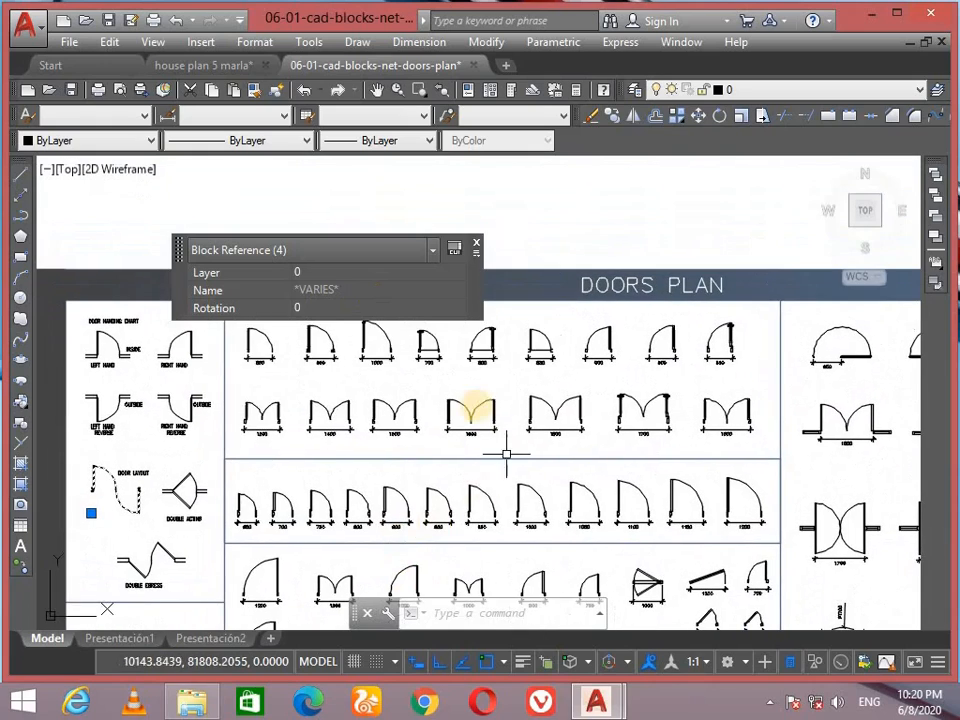
Step: Add the 1200 double-door block at the start of the upper double-door row to the selection
scroll(265, 408, "up", 8)
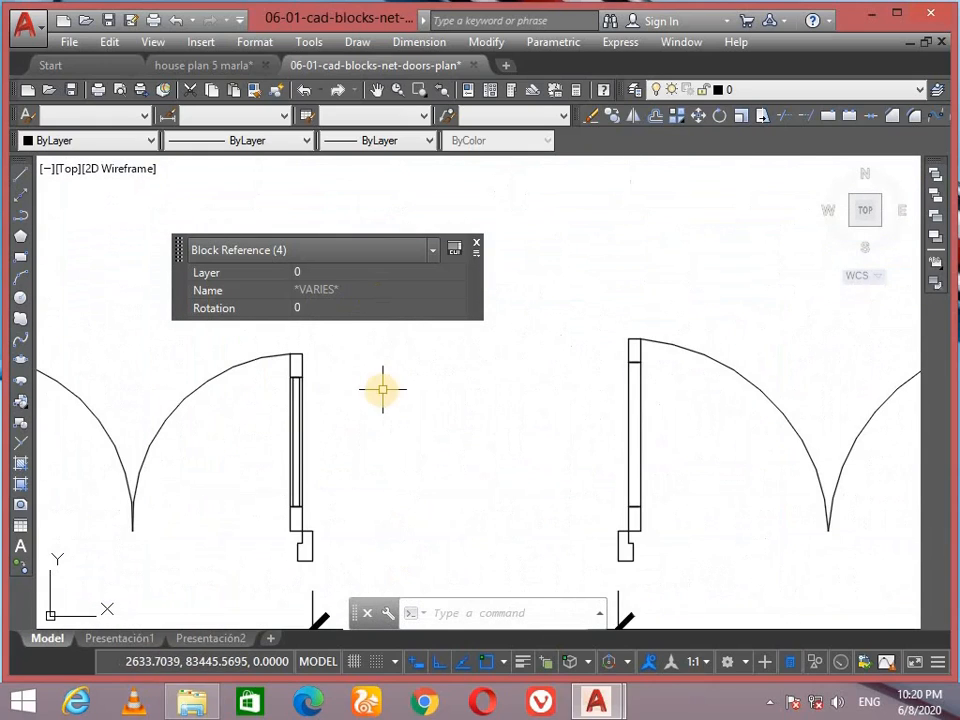
scroll(382, 389, "down", 3)
left_click(372, 380)
left_click(320, 401)
Step: Examine the row of single doors from 650 upward and the door rows beneath it
scroll(468, 408, "down", 2)
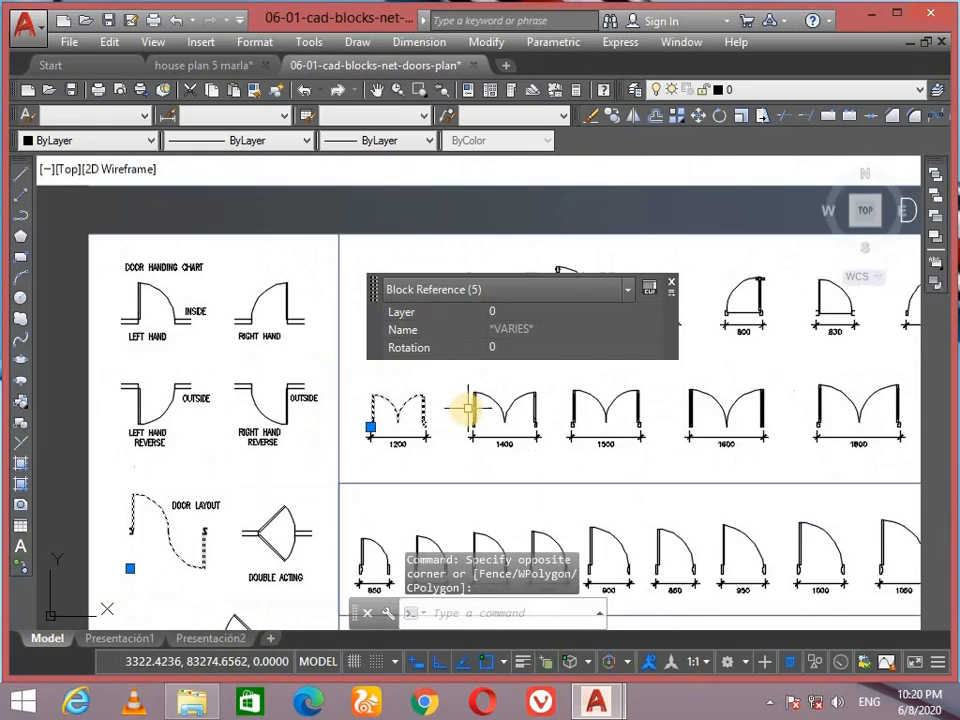
mouse_move(468, 408)
middle_mouse_down()
mouse_move(343, 489)
mouse_move(279, 251)
middle_mouse_up()
scroll(282, 369, "up", 8)
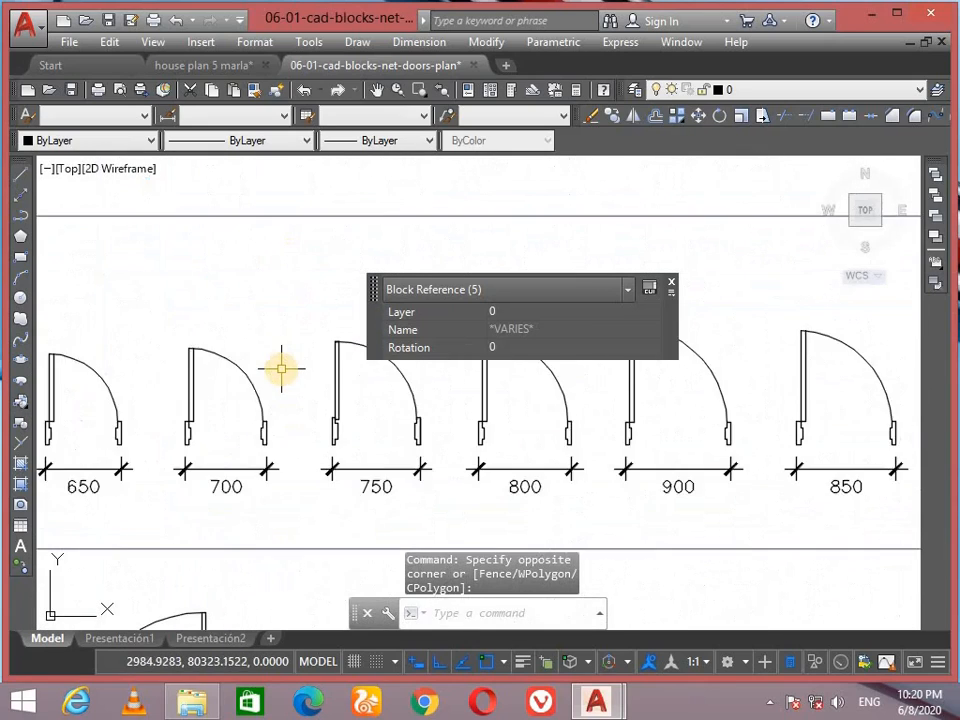
scroll(311, 405, "down", 4)
middle_click_drag(311, 405, 283, 267)
scroll(293, 347, "down", 4)
middle_click_drag(293, 347, 292, 333)
scroll(293, 377, "up", 5)
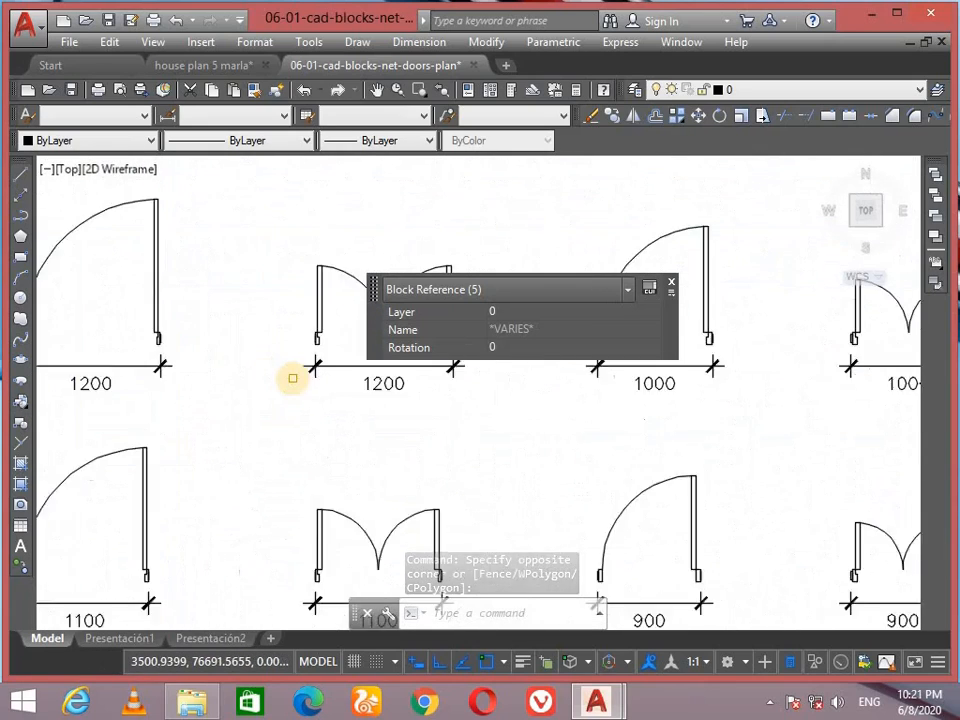
scroll(291, 377, "down", 3)
middle_click_drag(291, 377, 407, 400)
Step: Add the large 1200 single-leaf door block to the selection and copy all selected door blocks
scroll(283, 326, "up", 6)
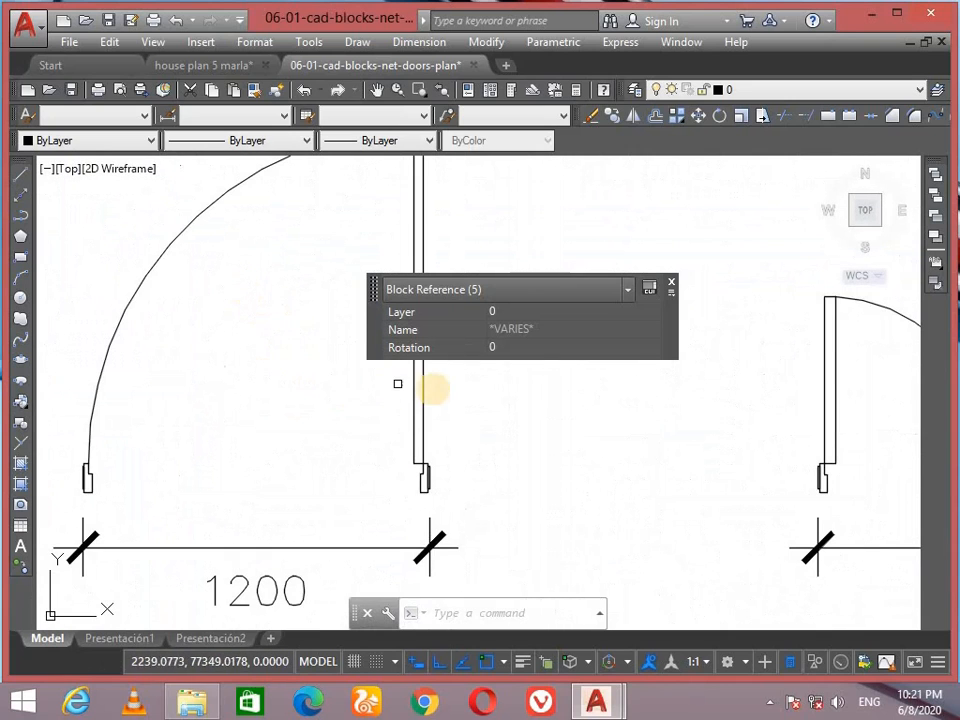
left_click(452, 381)
left_click(350, 413)
scroll(206, 435, "down", 5)
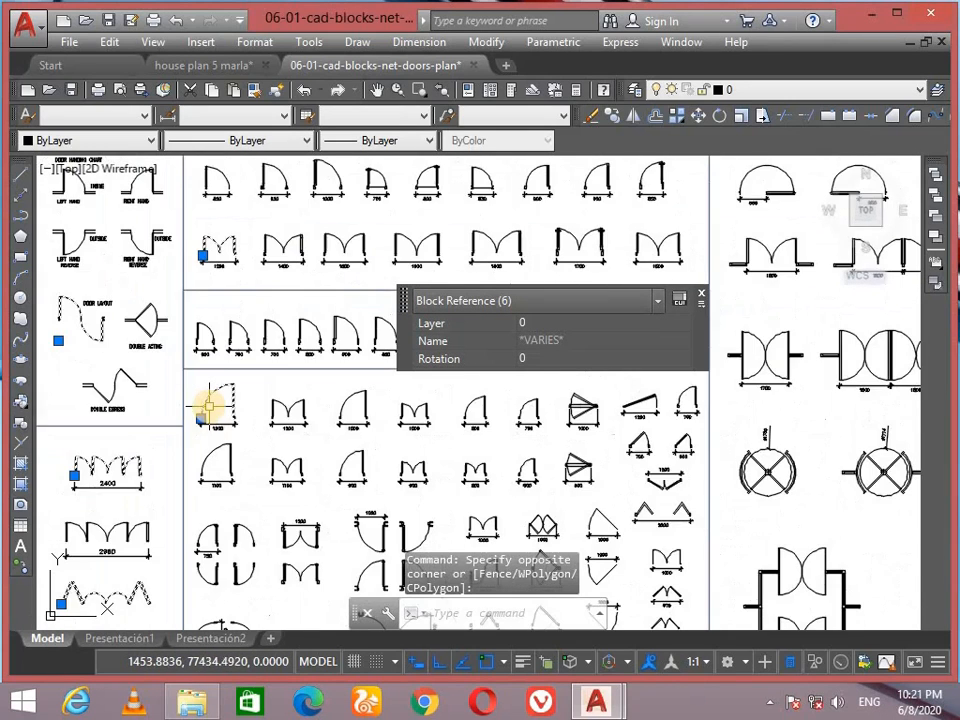
scroll(207, 403, "down", 2)
key("ctrl+c")
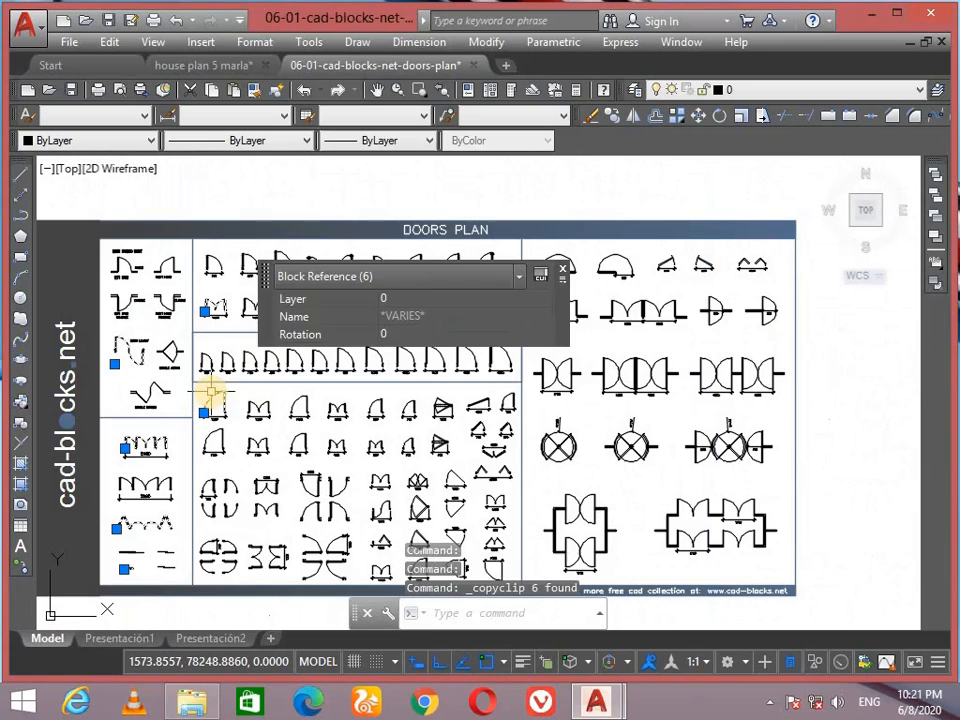
Step: Paste the copied door blocks into the house plan 5 marla drawing, in the empty space right of the floor plan
left_click(215, 64)
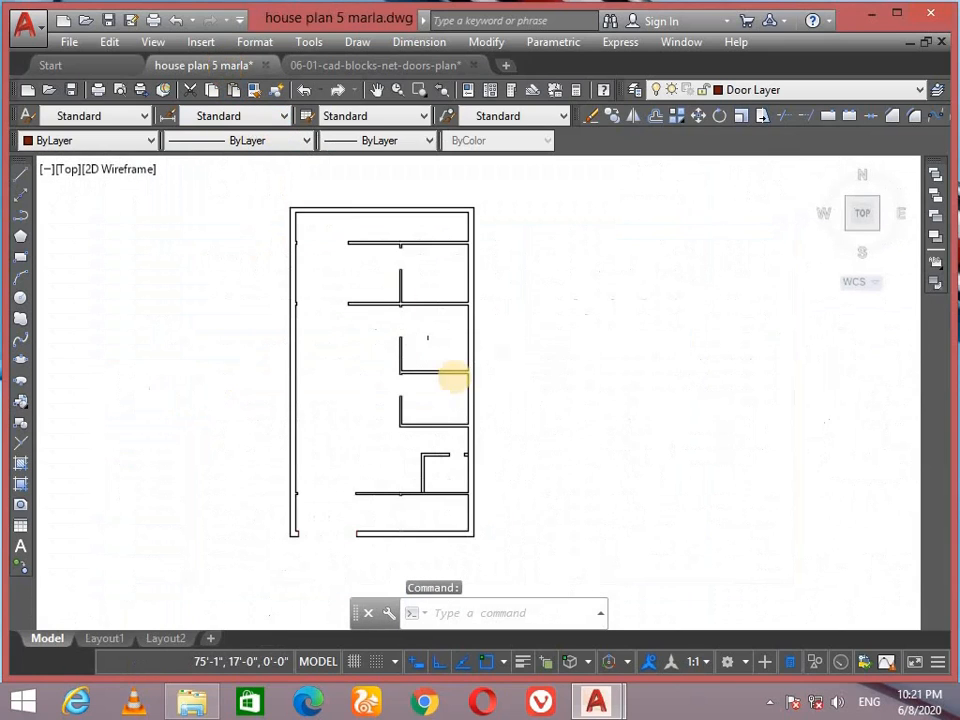
scroll(231, 360, "down", 2)
key("ctrl+v")
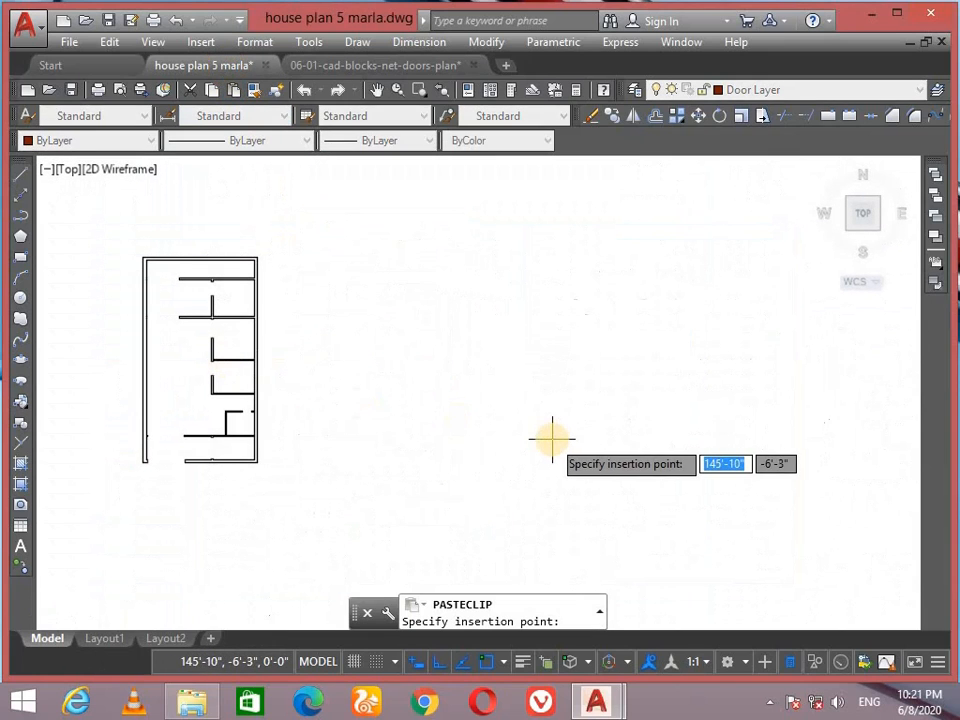
scroll(536, 437, "down", 3)
middle_click_drag(364, 430, 326, 432)
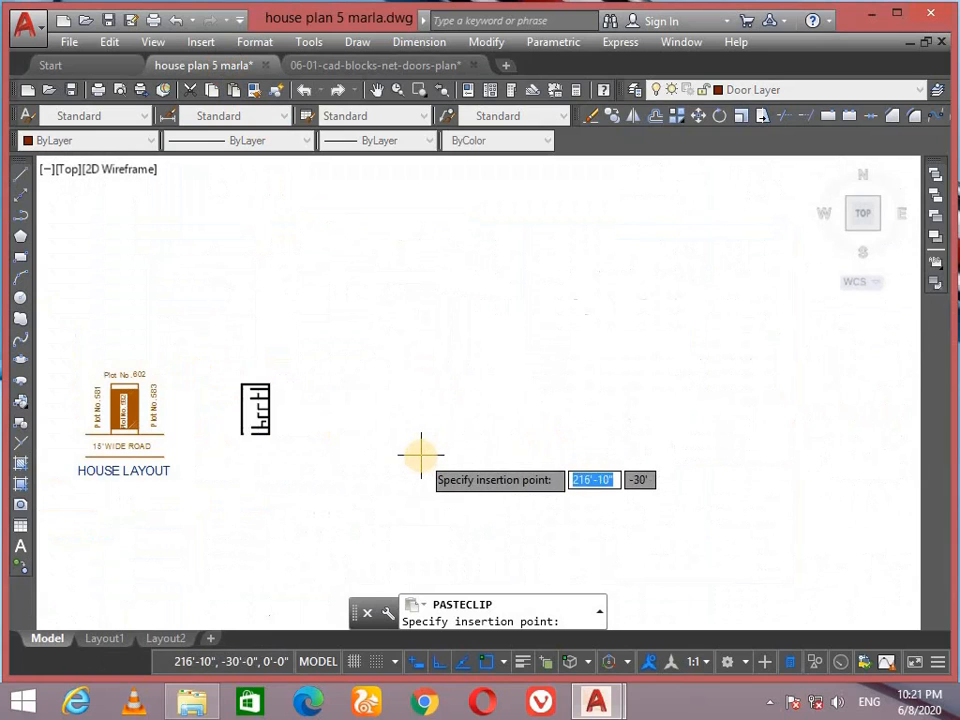
scroll(448, 494, "down", 4)
mouse_move(446, 494)
middle_mouse_down()
mouse_move(401, 467)
mouse_move(286, 442)
middle_mouse_up()
left_click(396, 476)
scroll(585, 326, "down", 4)
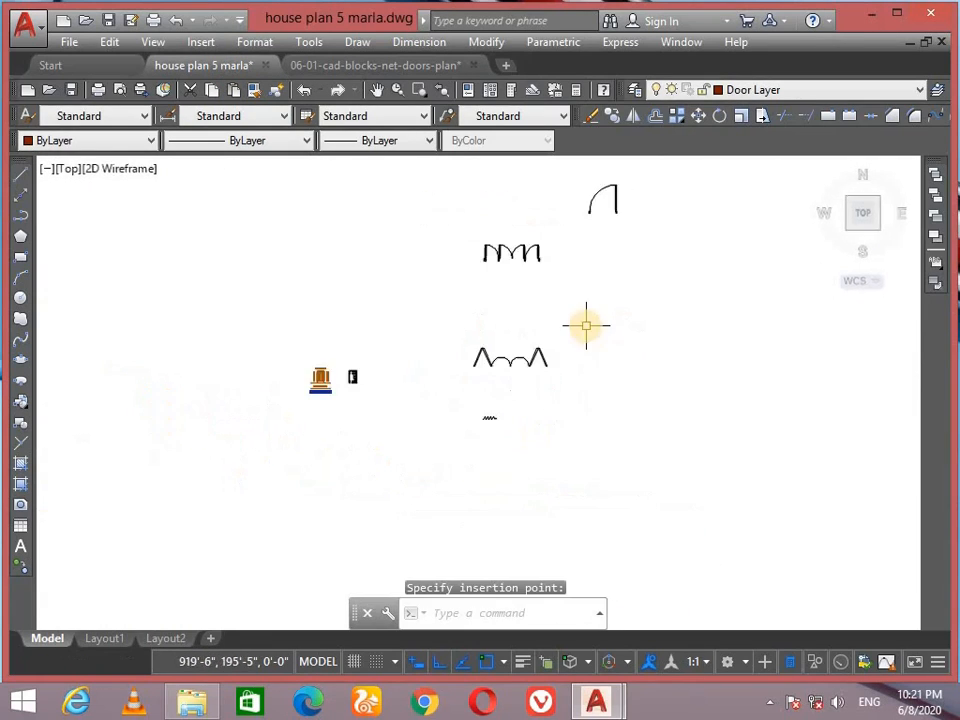
Step: Explode all six pasted door blocks beside the floor plan
middle_click_drag(572, 336, 511, 378)
left_click(613, 178)
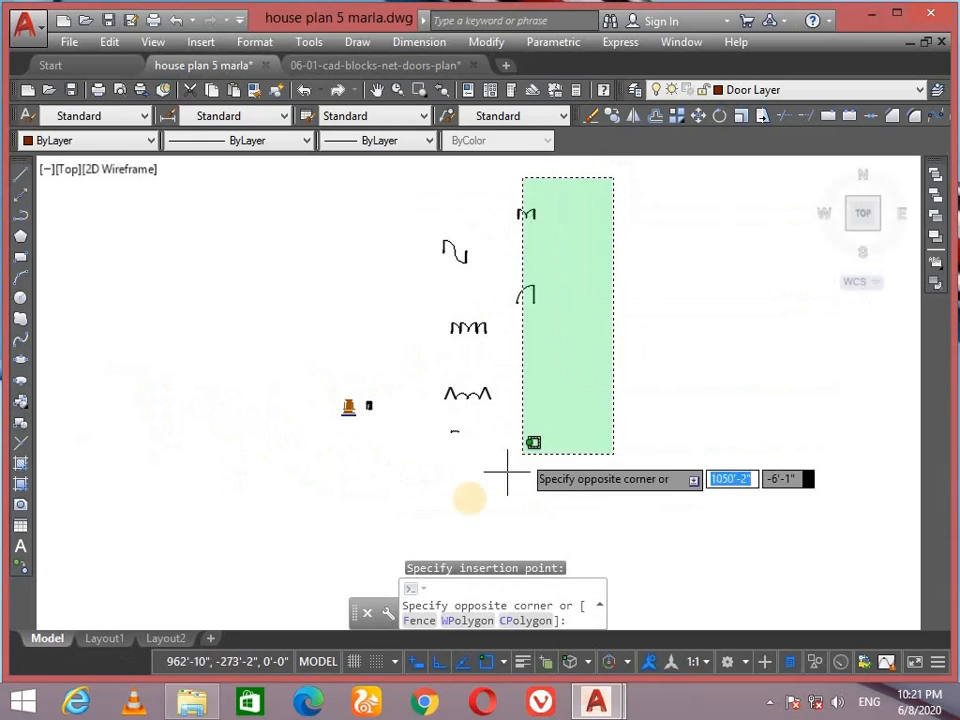
left_click(424, 500)
type("x")
key("Return")
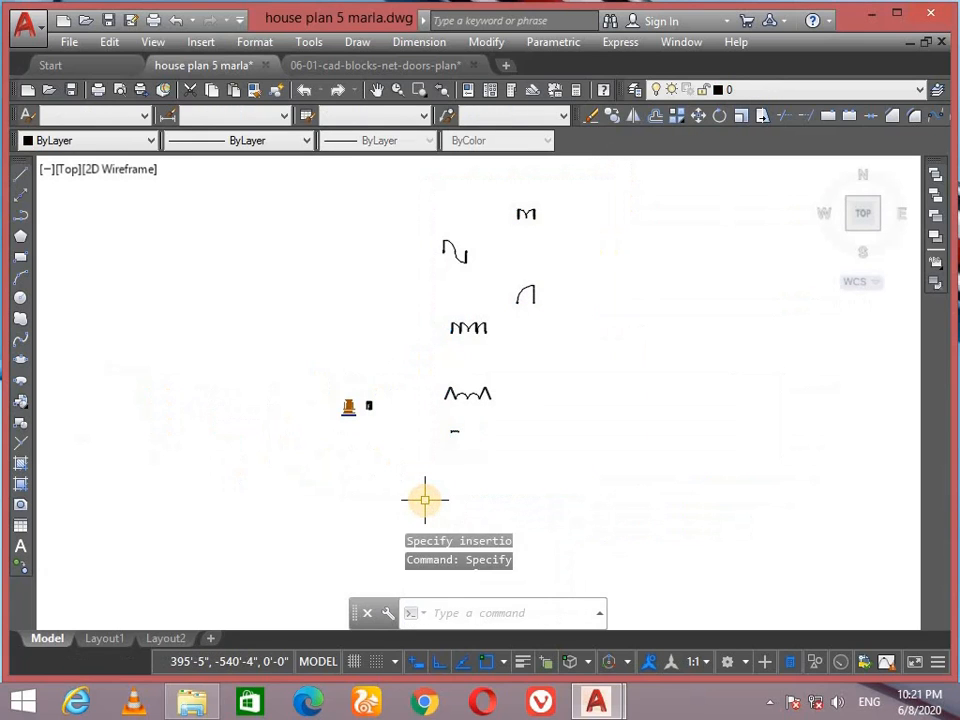
Step: Assign all the exploded door linework to Door Layer
left_click(620, 166)
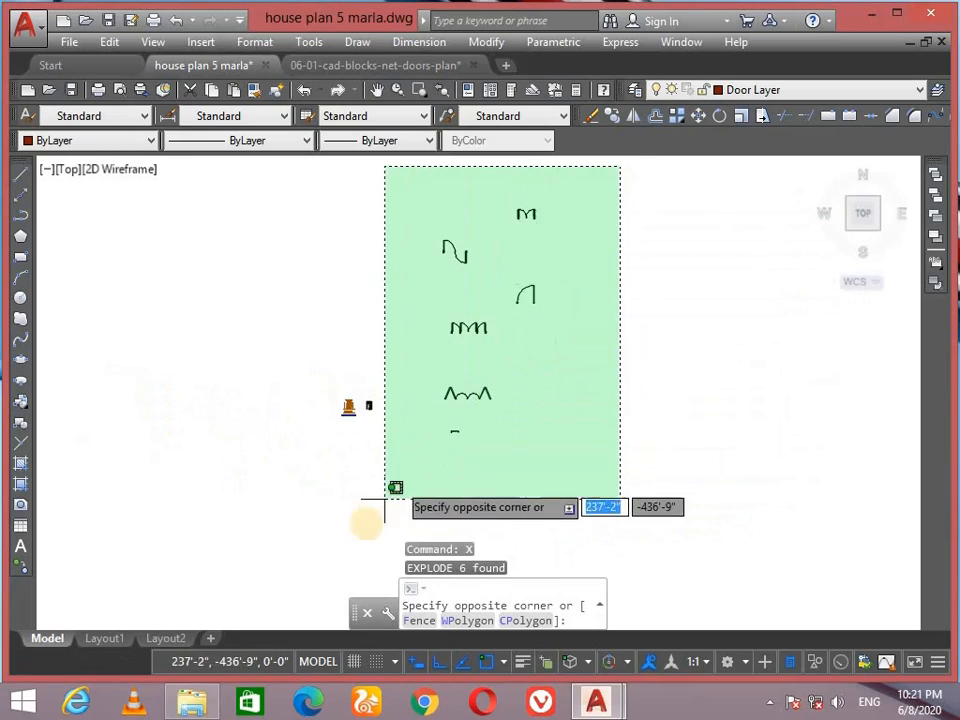
left_click(416, 488)
left_click(784, 90)
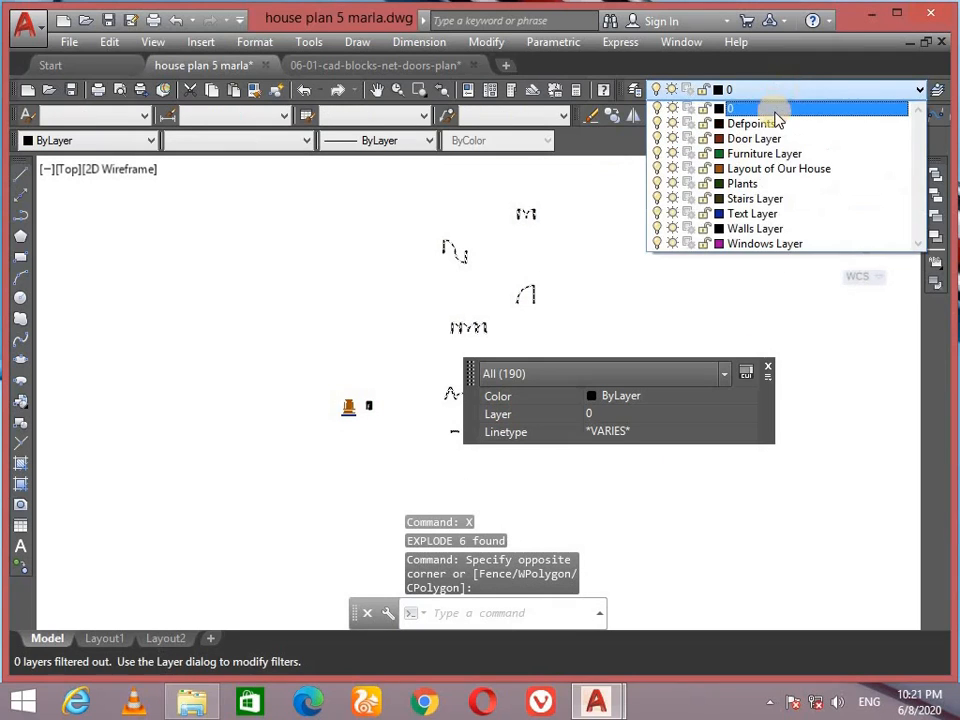
left_click(793, 141)
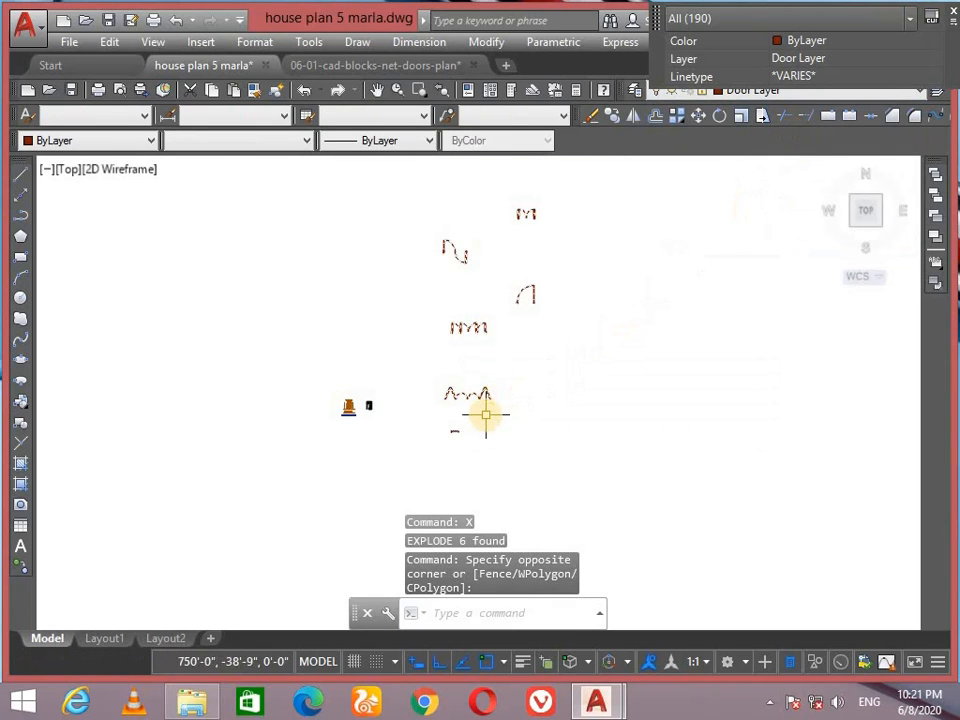
Step: Examine the recoloured doors, including the zigzag folding door and the single and double swing doors
scroll(486, 414, "up", 3)
scroll(452, 452, "up", 3)
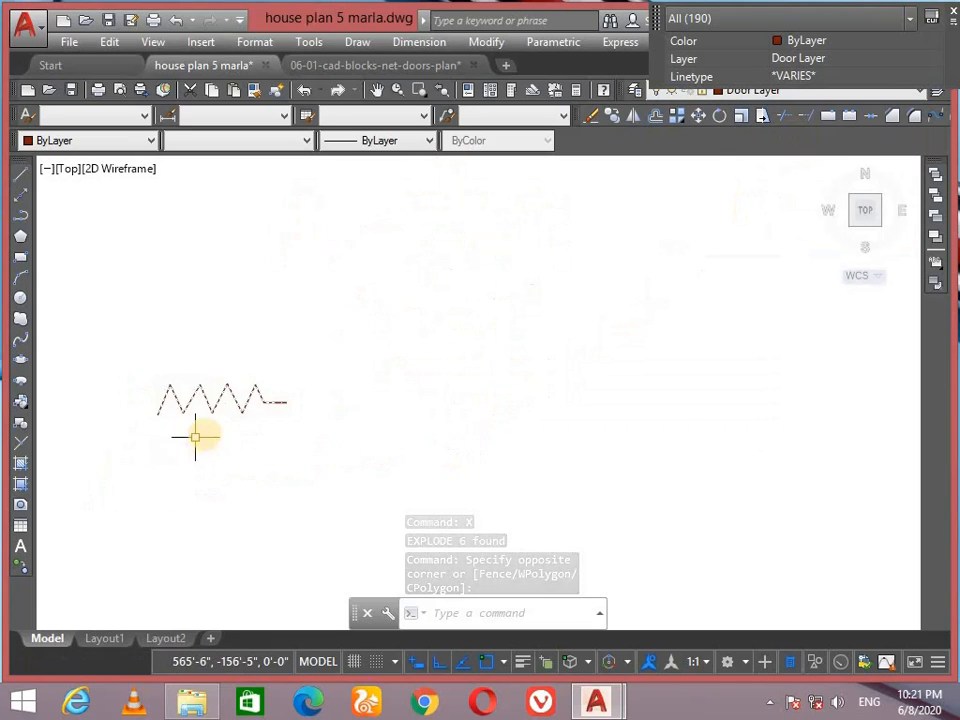
scroll(196, 437, "up", 3)
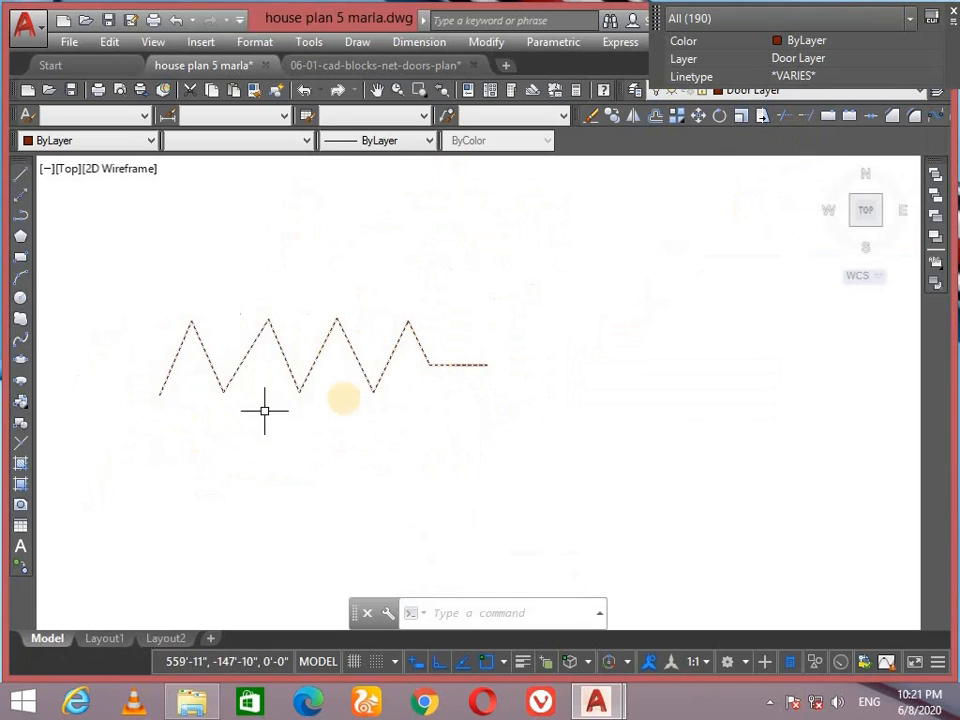
scroll(460, 402, "down", 5)
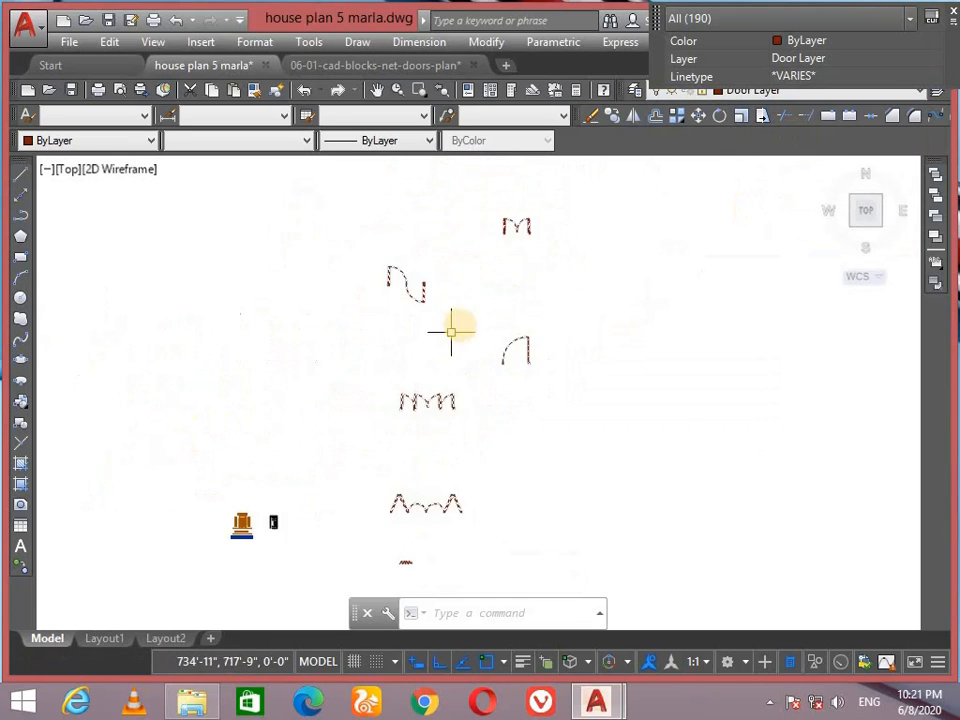
scroll(537, 274, "up", 2)
middle_click_drag(537, 274, 470, 409)
scroll(276, 410, "up", 2)
middle_click_drag(276, 410, 474, 308)
scroll(474, 308, "down", 6)
Step: Add a linear dimension across the main entrance opening in the floor plan's front wall, between its outer corners
scroll(400, 462, "up", 6)
scroll(352, 506, "up", 4)
middle_click_drag(348, 506, 433, 497)
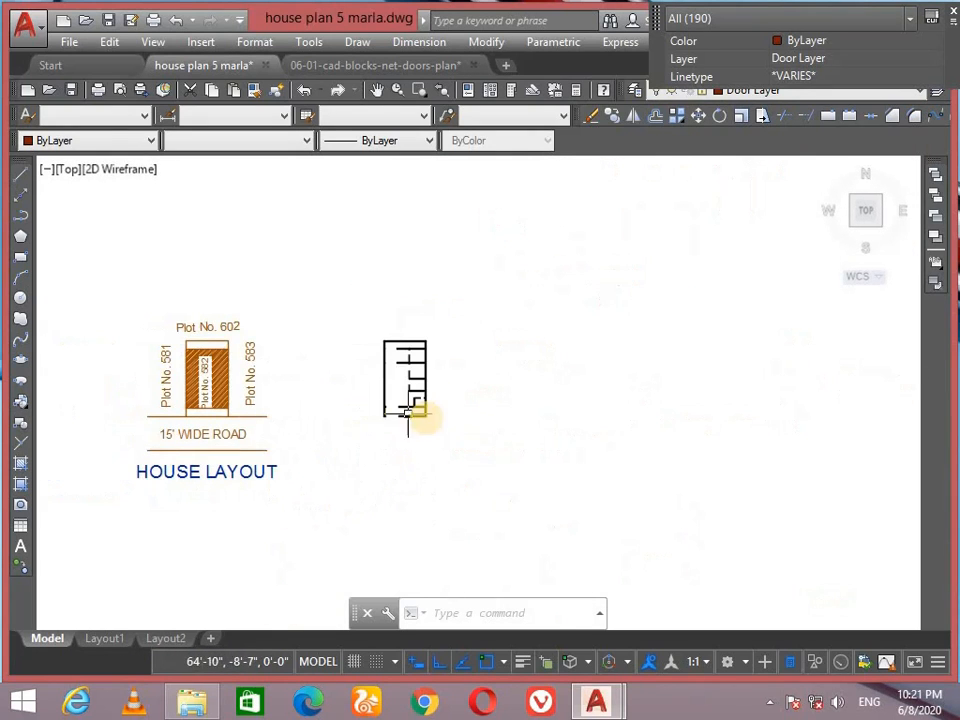
scroll(390, 418, "up", 8)
scroll(418, 430, "up", 4)
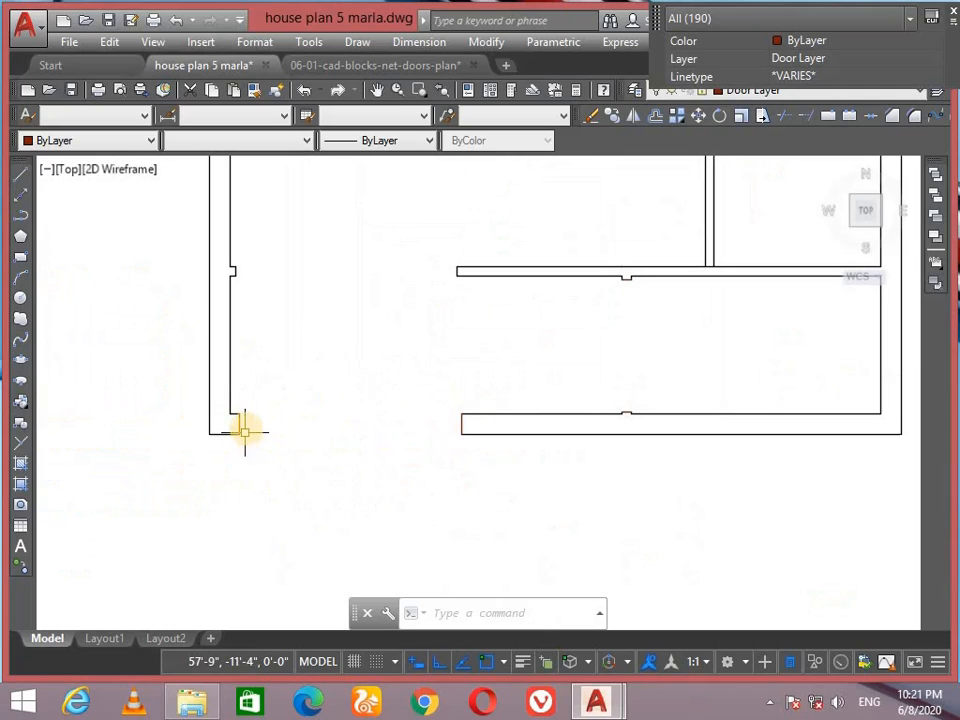
scroll(465, 412, "up", 5)
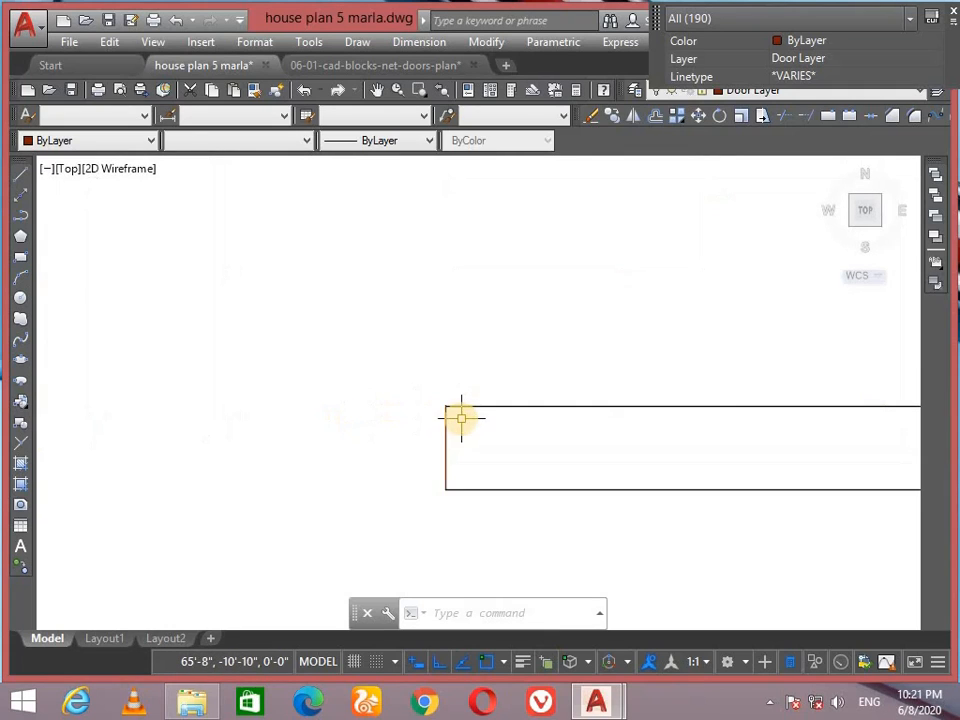
scroll(452, 413, "down", 6)
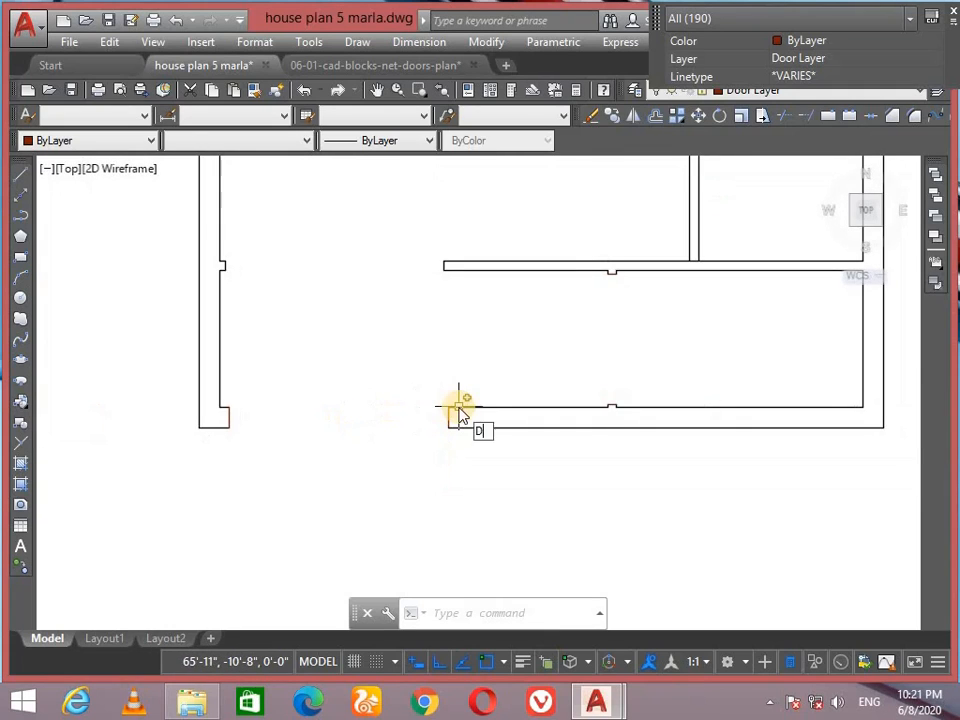
key("space")
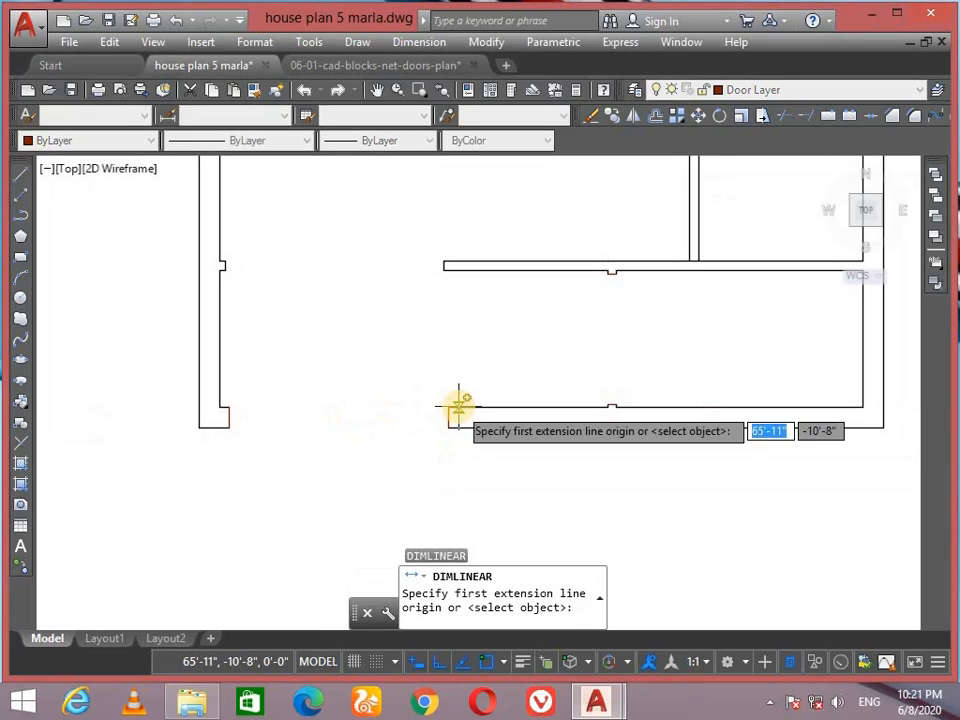
left_click(230, 429)
left_click(448, 427)
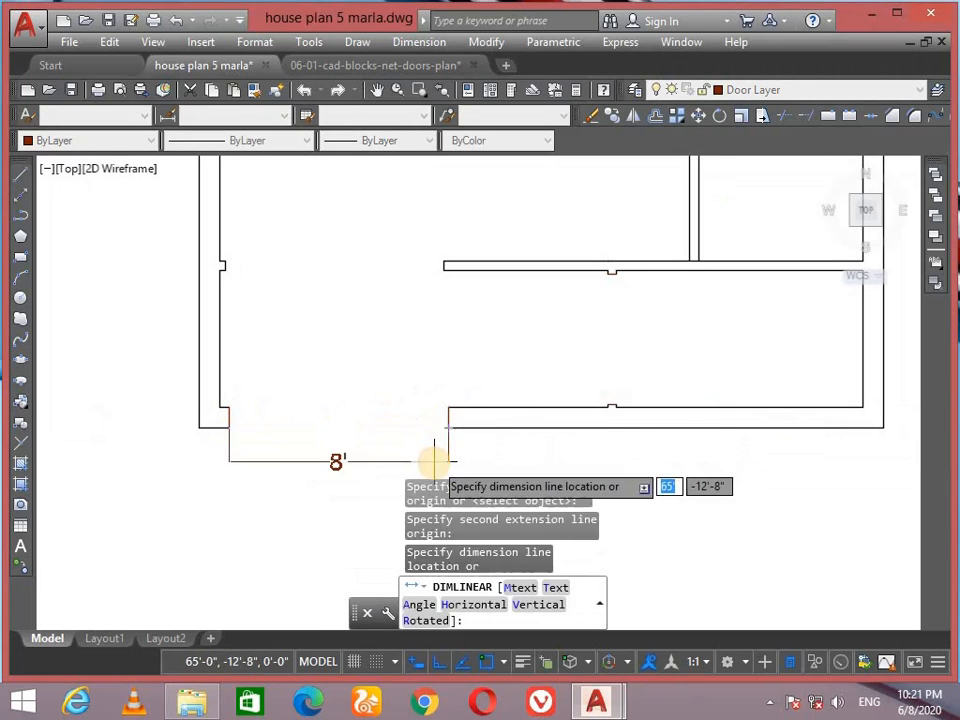
left_click(433, 461)
Step: Erase the dimension across the main entrance opening
scroll(348, 478, "up", 6)
left_click(376, 386)
left_click(345, 448)
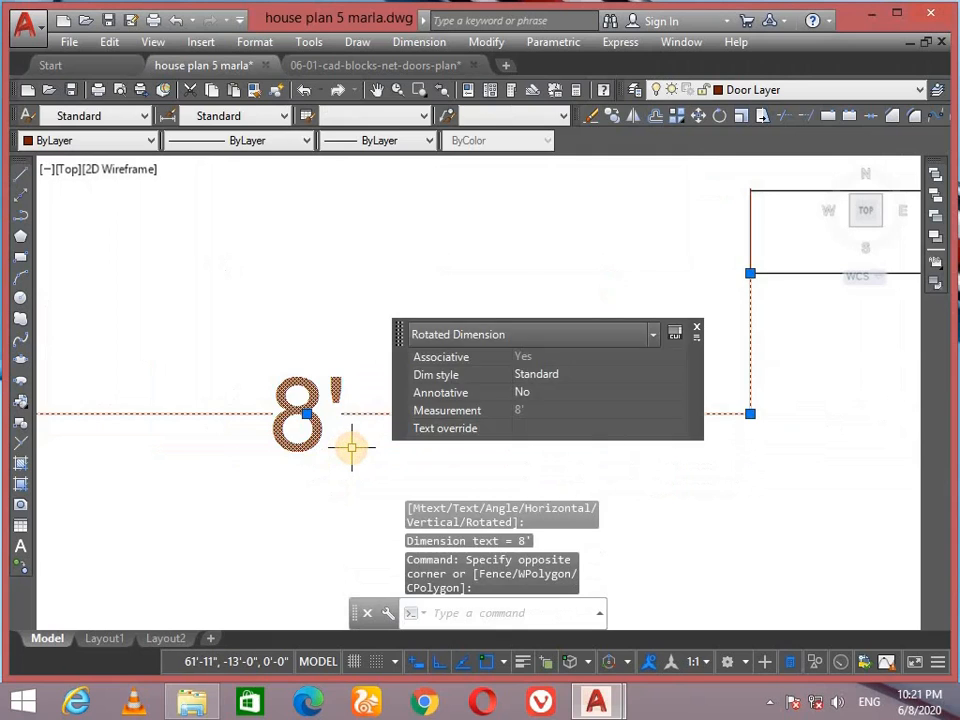
key("Delete")
Step: Begin a block definition from all linework of the topmost double door and name it Main Door Block
scroll(358, 435, "down", 8)
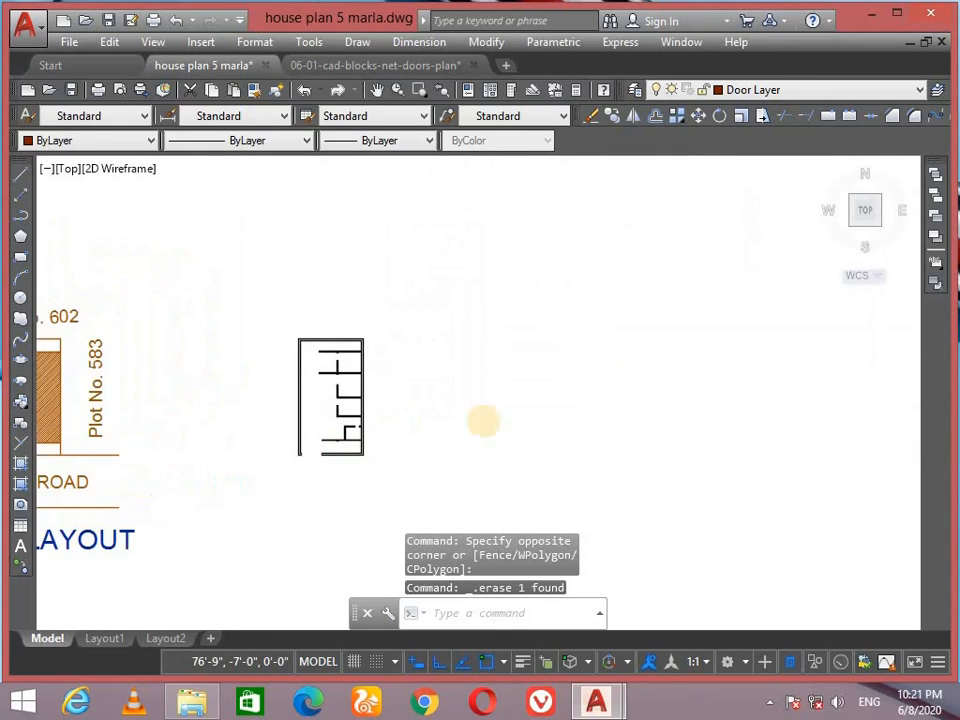
mouse_move(482, 422)
middle_mouse_down()
mouse_move(496, 410)
mouse_move(332, 421)
middle_mouse_up()
scroll(673, 394, "down", 2)
middle_click_drag(580, 390, 511, 388)
scroll(509, 381, "down", 2)
middle_click_drag(627, 297, 482, 404)
scroll(630, 250, "down", 3)
scroll(619, 279, "up", 9)
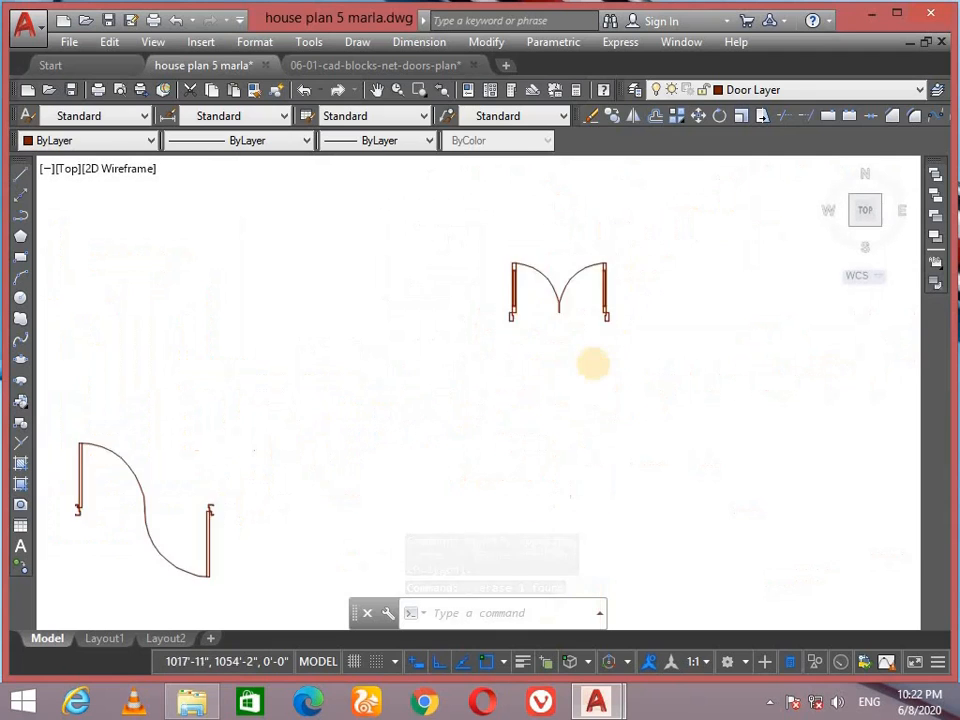
middle_click_drag(589, 300, 564, 378)
left_click(672, 181)
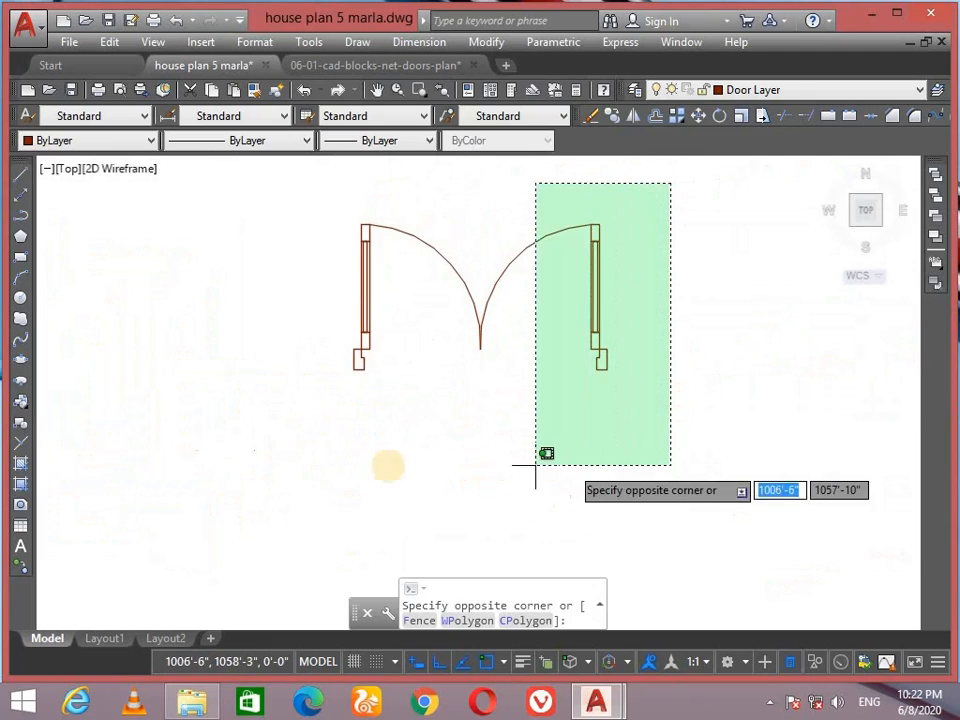
left_click(320, 461)
type("b")
key("Return")
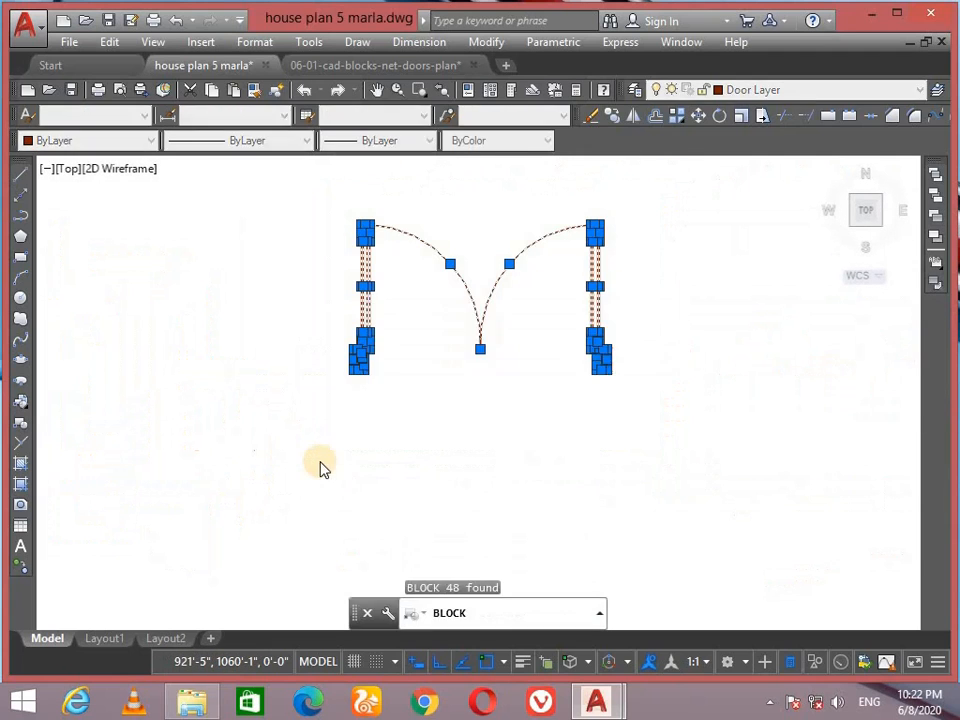
type("mAIN")
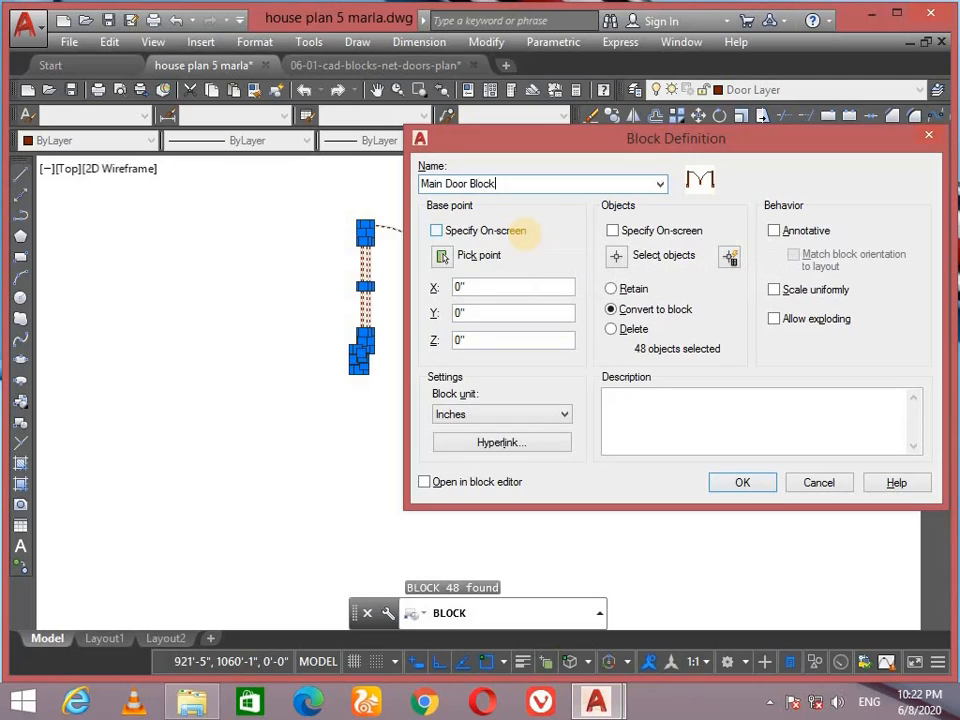
Step: Set the block's base point where the two door leaves meet and create the block
left_click(450, 262)
left_click(480, 339)
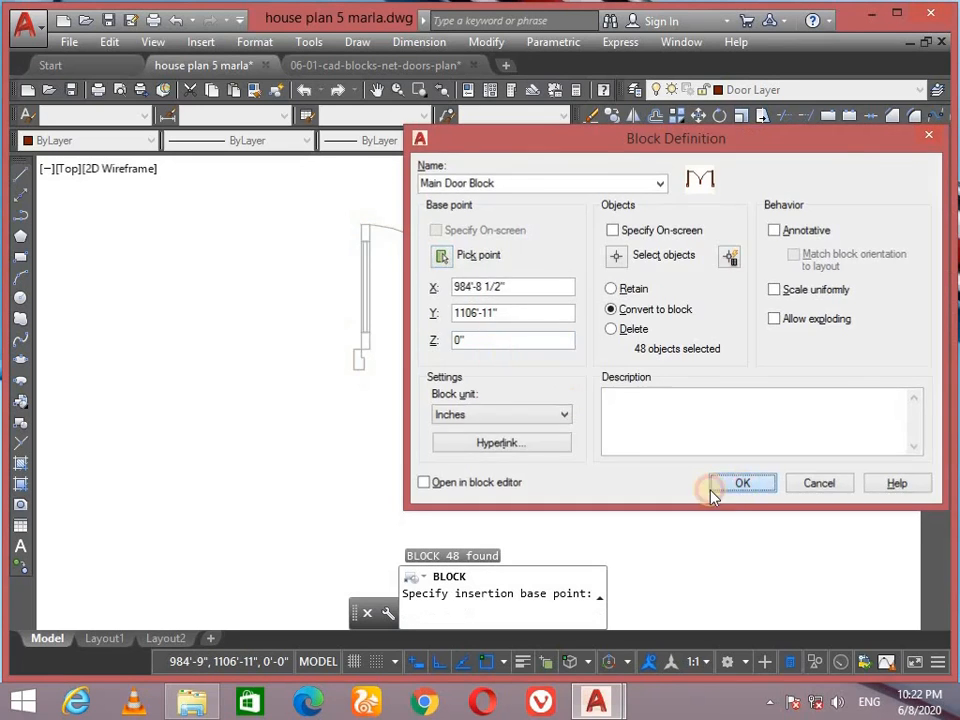
left_click(742, 483)
Step: Move Main Door Block by its base grip to just below the floor plan, with Ortho off
left_click(656, 246)
left_click(441, 420)
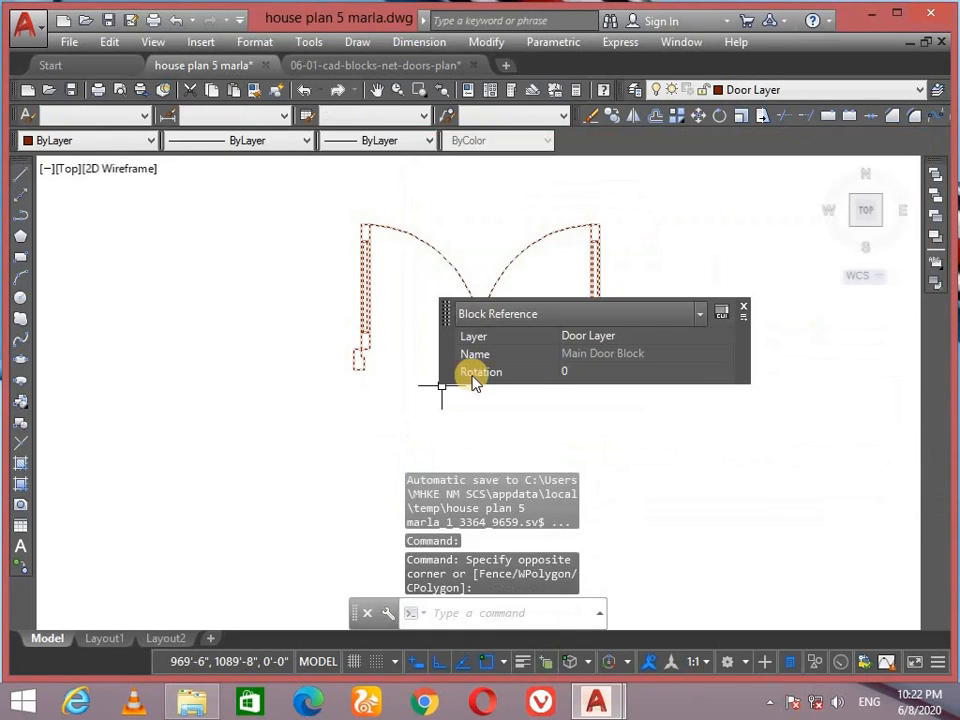
left_click(743, 306)
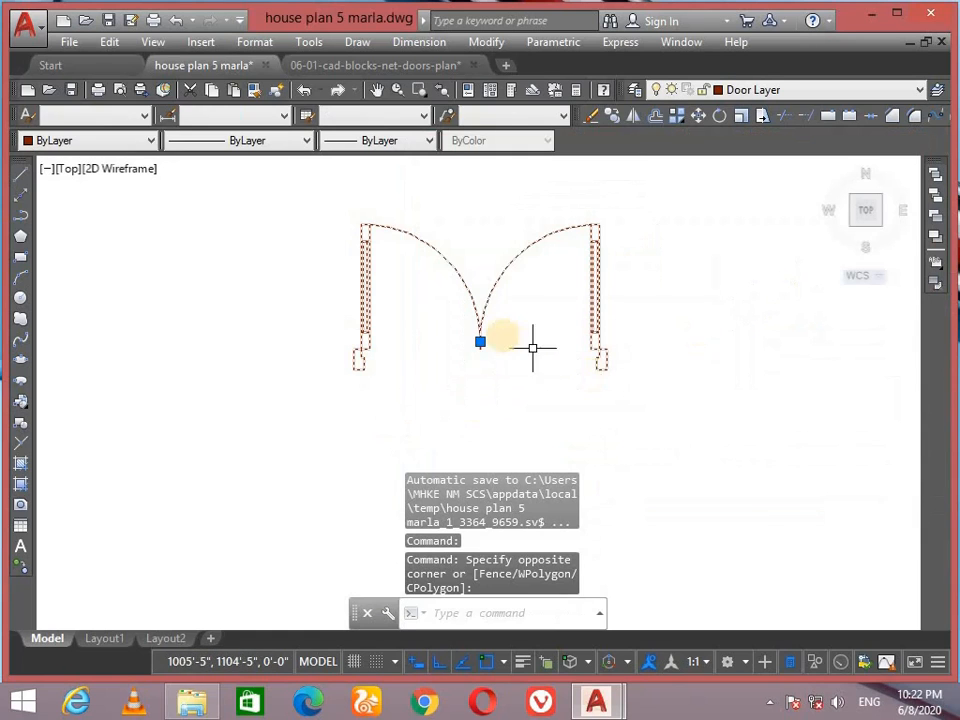
left_click(480, 342)
scroll(306, 439, "down", 6)
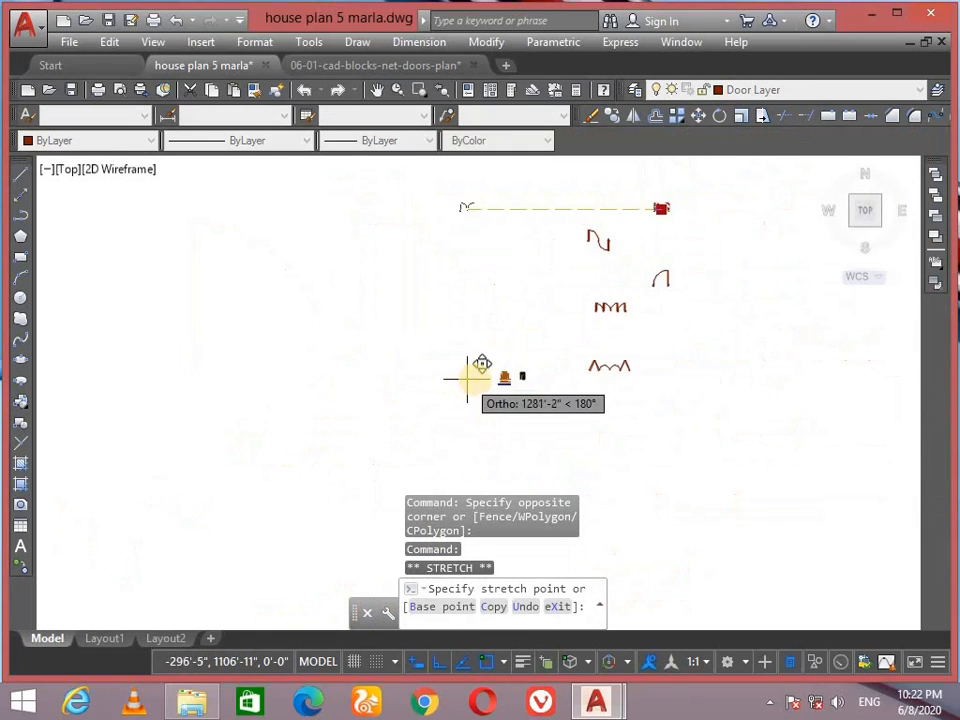
scroll(546, 425, "up", 8)
key("F8")
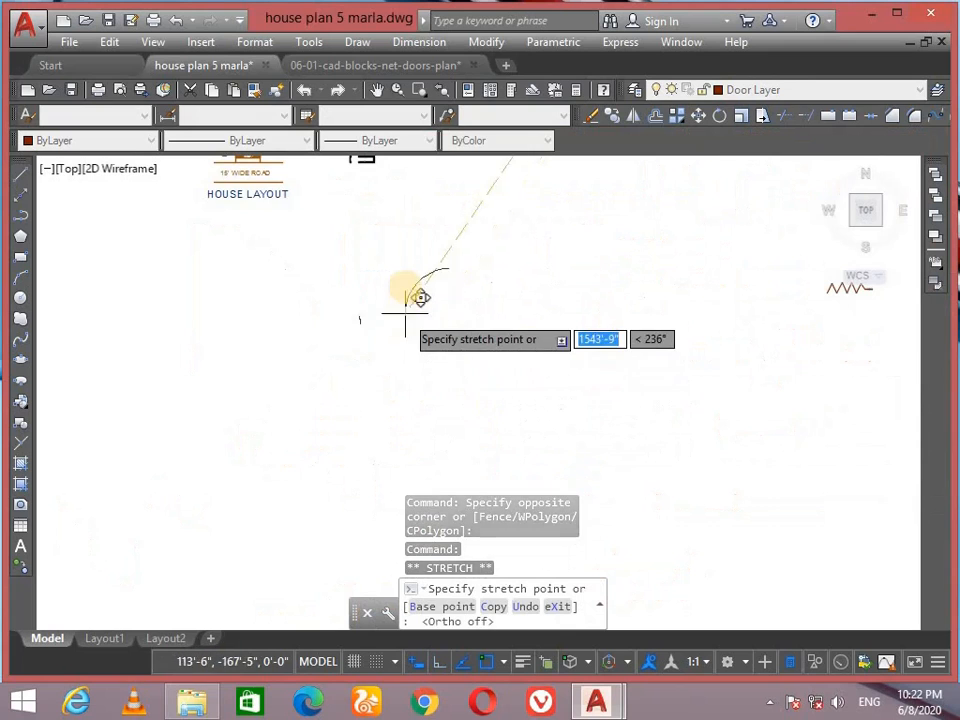
middle_click_drag(411, 300, 478, 420)
left_click(435, 348)
scroll(432, 293, "up", 2)
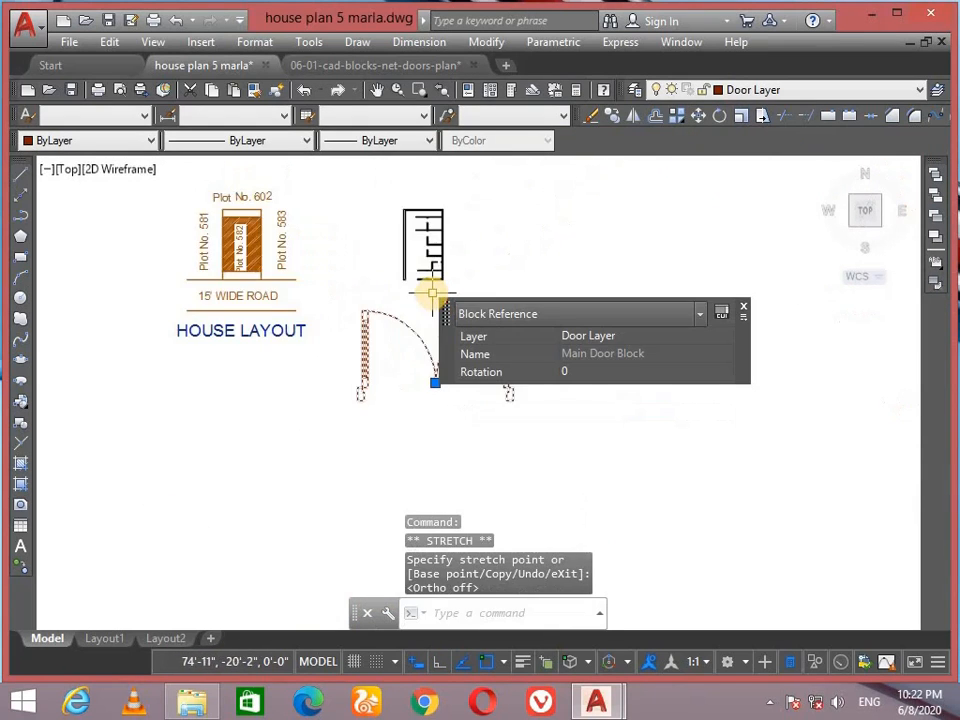
scroll(425, 305, "up", 4)
key("Escape")
Step: Start aligning Main Door Block, matching its right jamb's lower outer corner to the inner corner at the entrance opening's left wall end
left_click(484, 347)
left_click(350, 448)
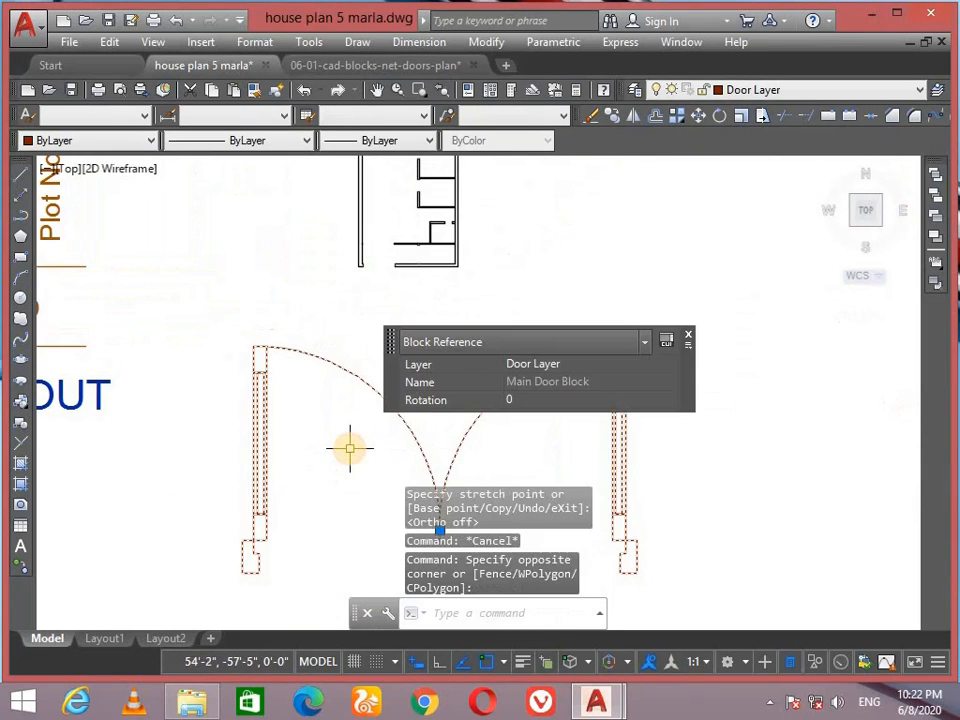
type("al")
key("Return")
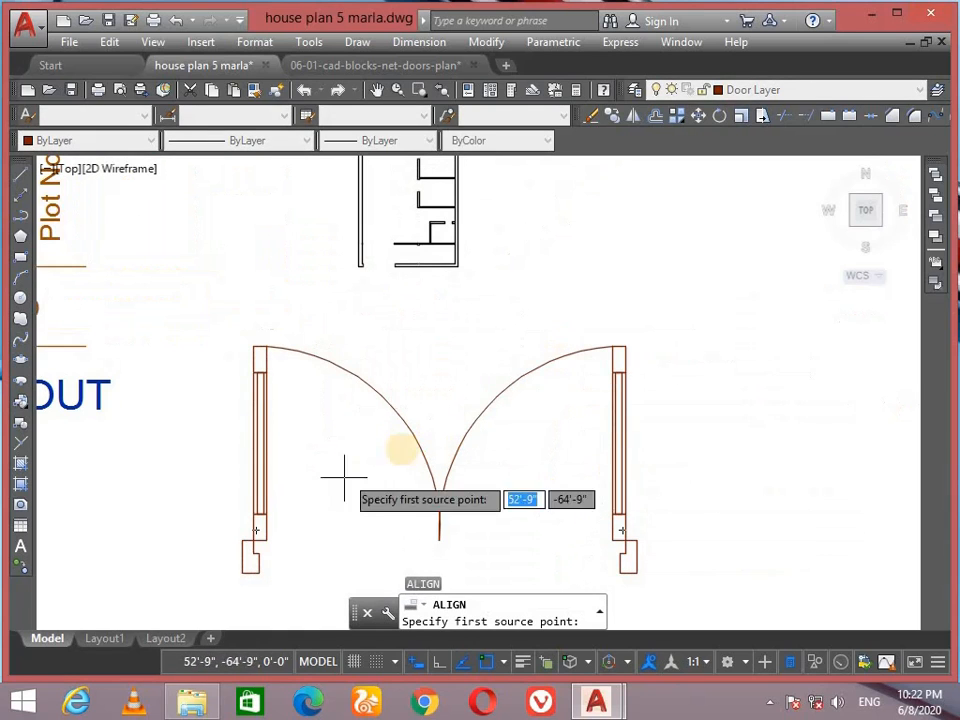
scroll(645, 570, "up", 6)
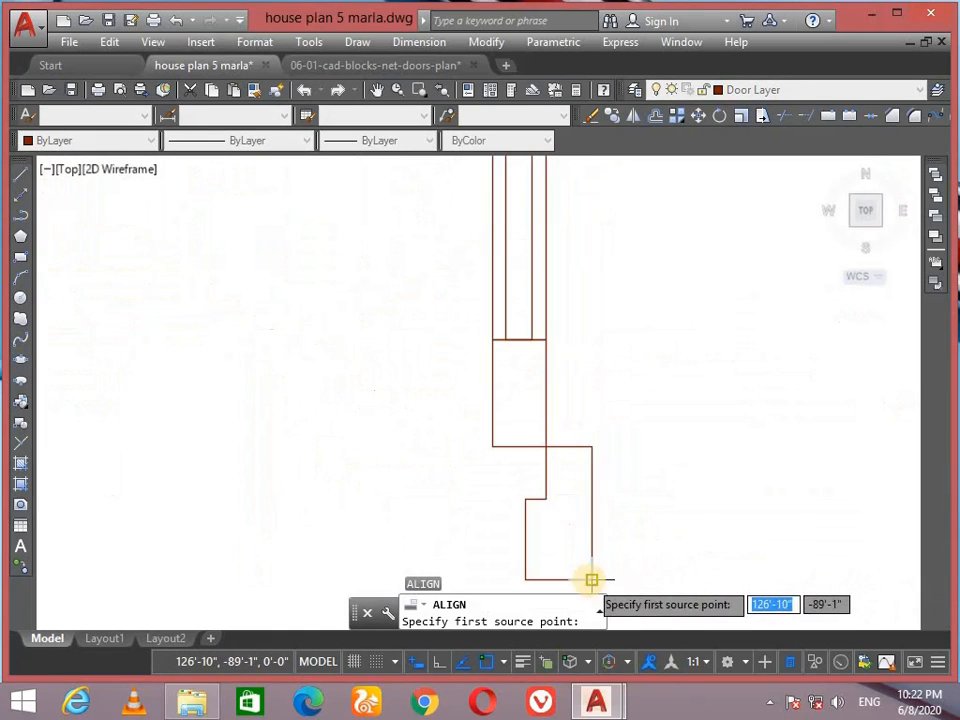
left_click(591, 578)
scroll(662, 435, "down", 5)
scroll(647, 433, "up", 6)
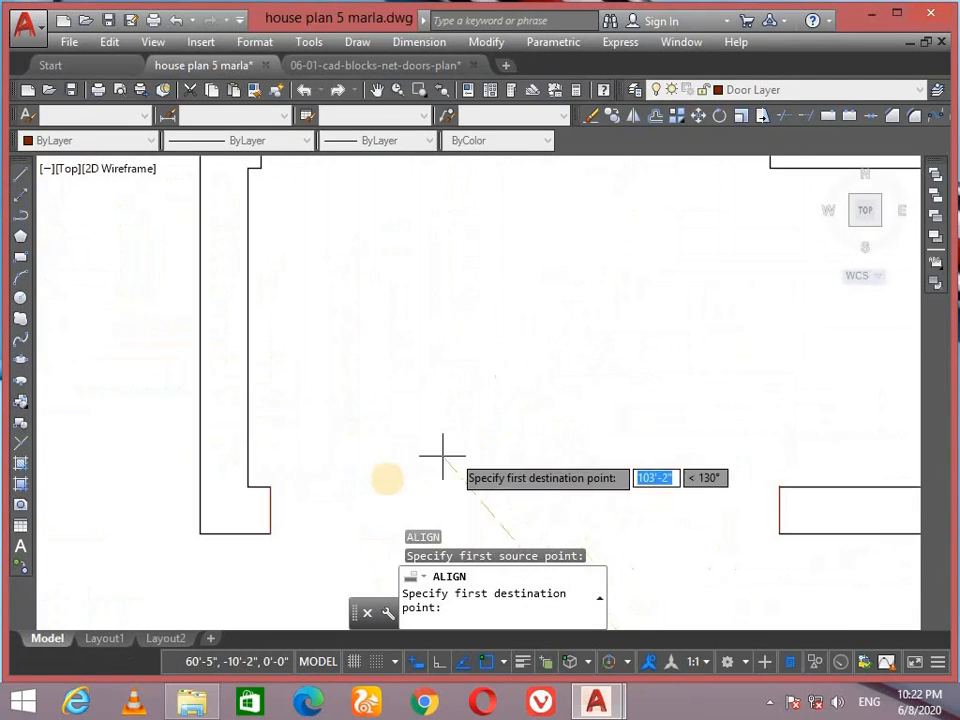
left_click(271, 487)
Step: Match the left jamb's lower outer corner to the opening's right inner wall corner and finish the alignment with scaling set to Yes
middle_click_drag(274, 486, 358, 413)
scroll(381, 561, "up", 5)
scroll(386, 326, "down", 2)
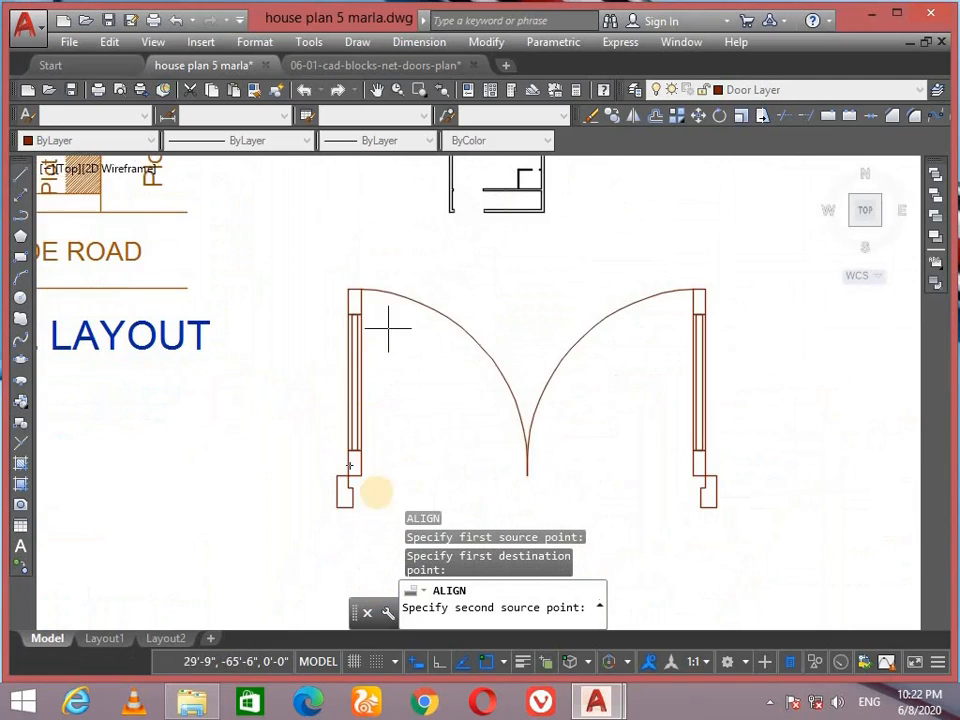
scroll(322, 510, "up", 3)
left_click(318, 508)
scroll(400, 420, "down", 5)
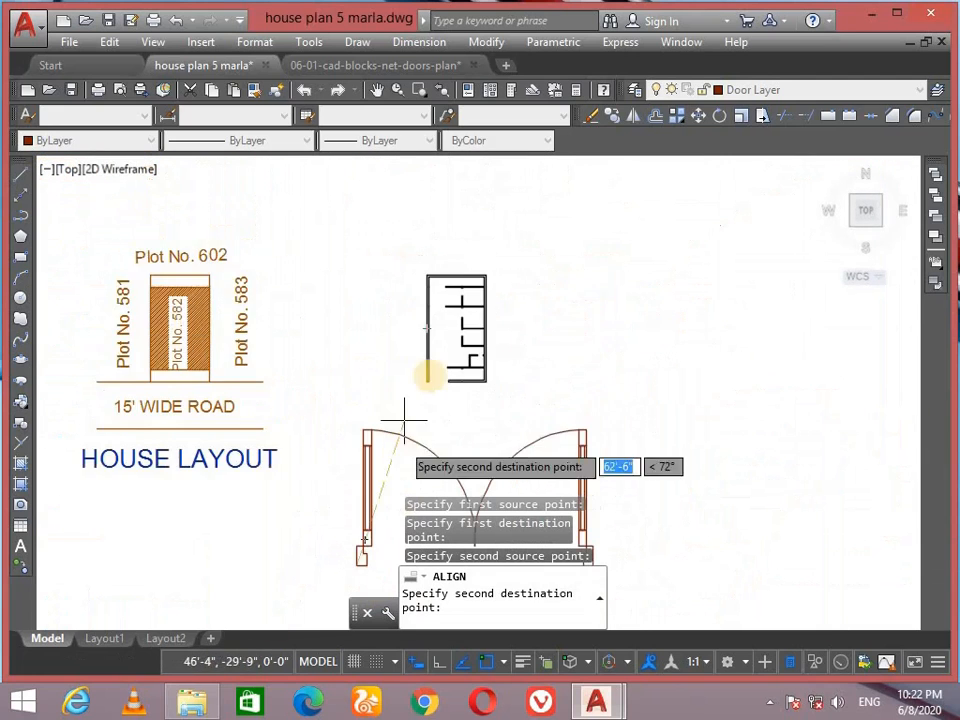
scroll(451, 388, "up", 5)
scroll(451, 388, "up", 2)
left_click(463, 437)
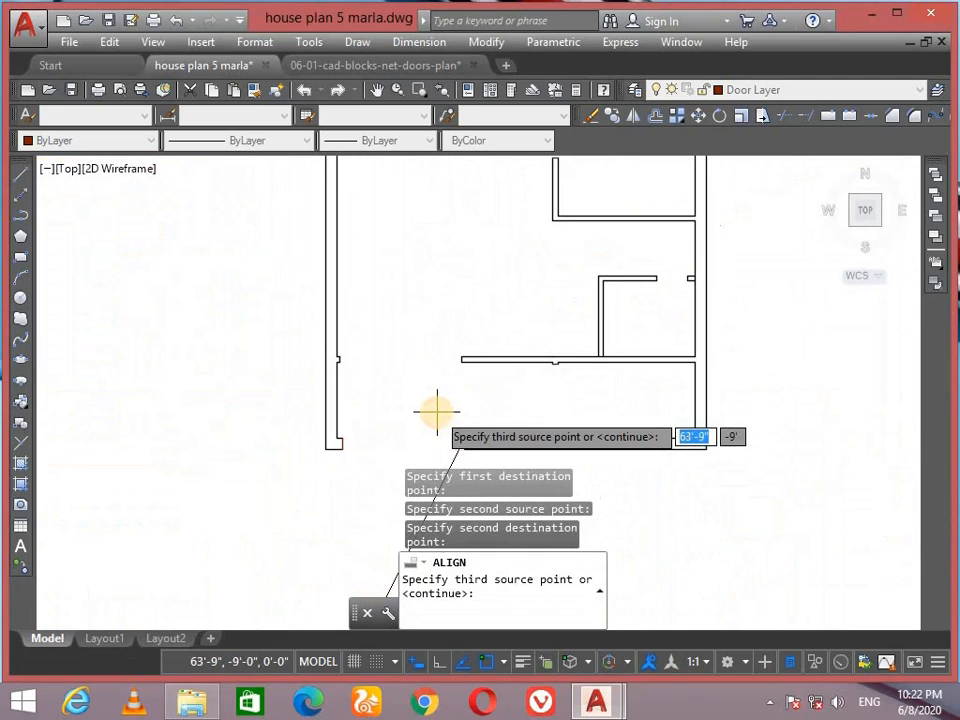
key("Return")
type("y")
key("Return")
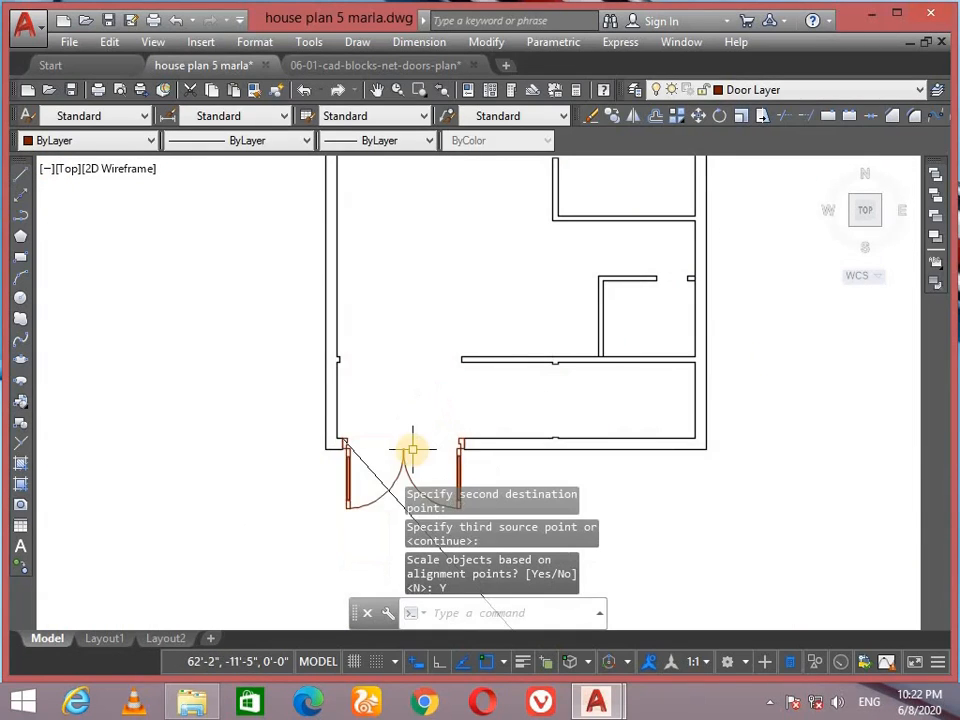
scroll(409, 450, "up", 2)
scroll(515, 451, "up", 2)
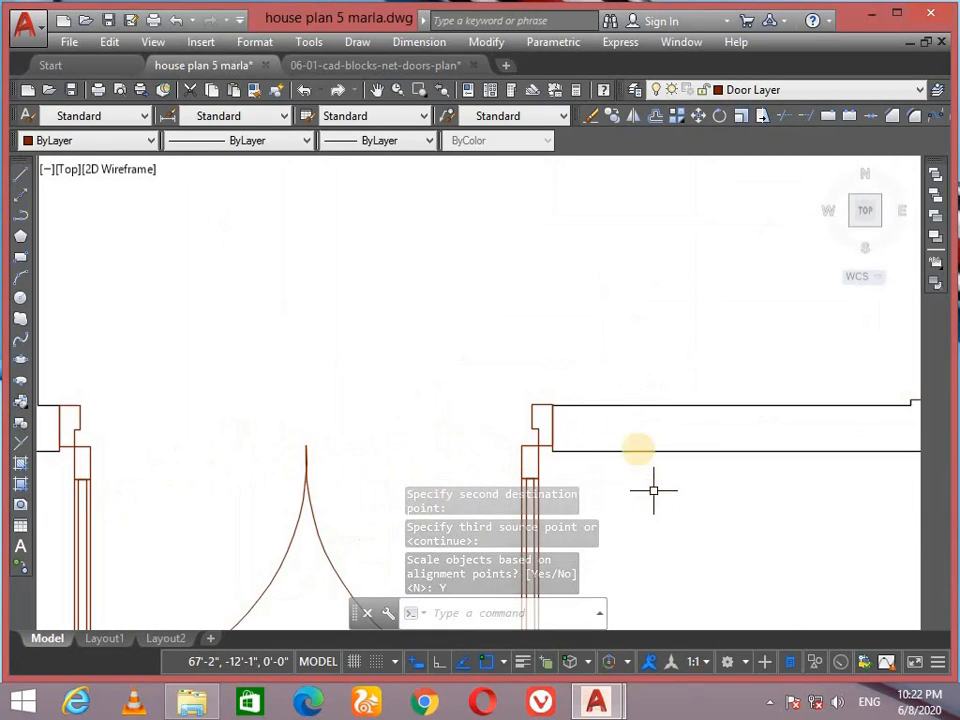
scroll(548, 443, "up", 4)
scroll(548, 443, "up", 2)
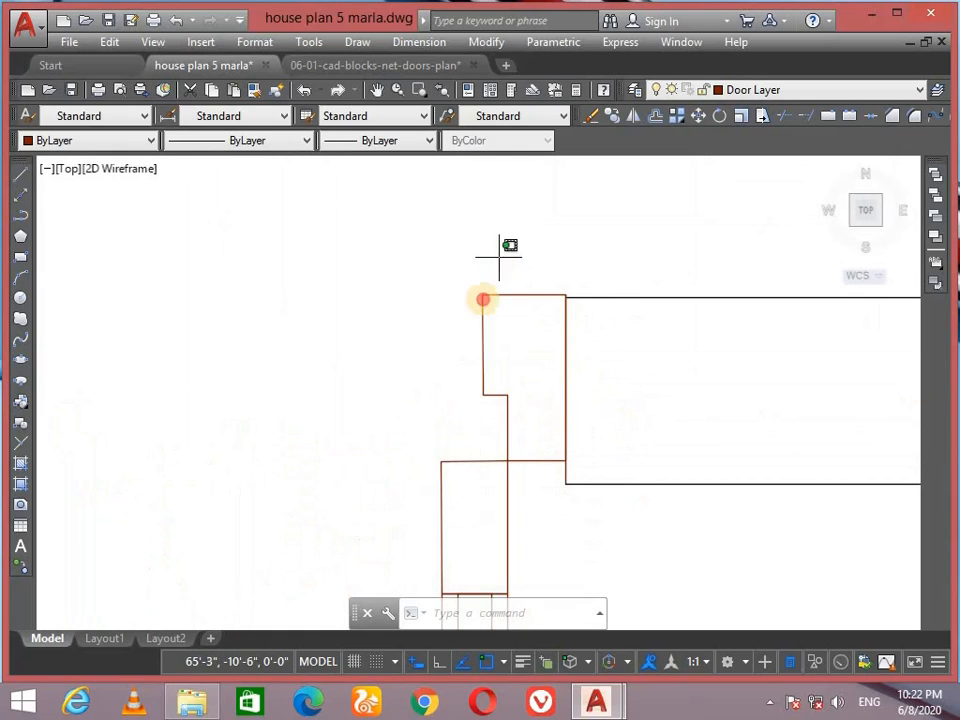
left_click(483, 299)
type("al")
key("Return")
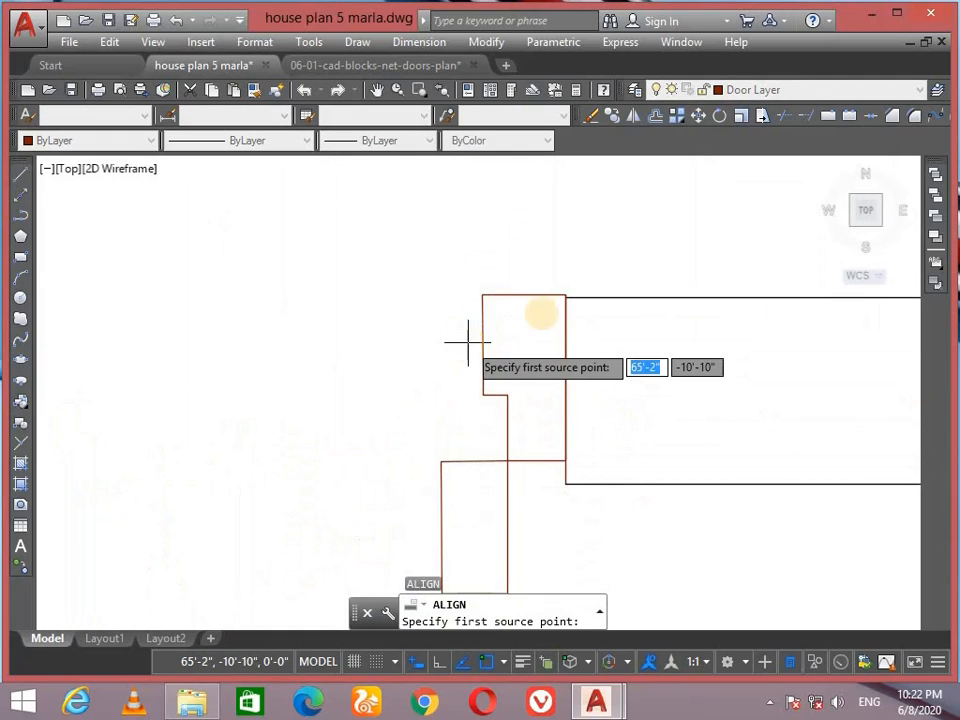
left_click(565, 379)
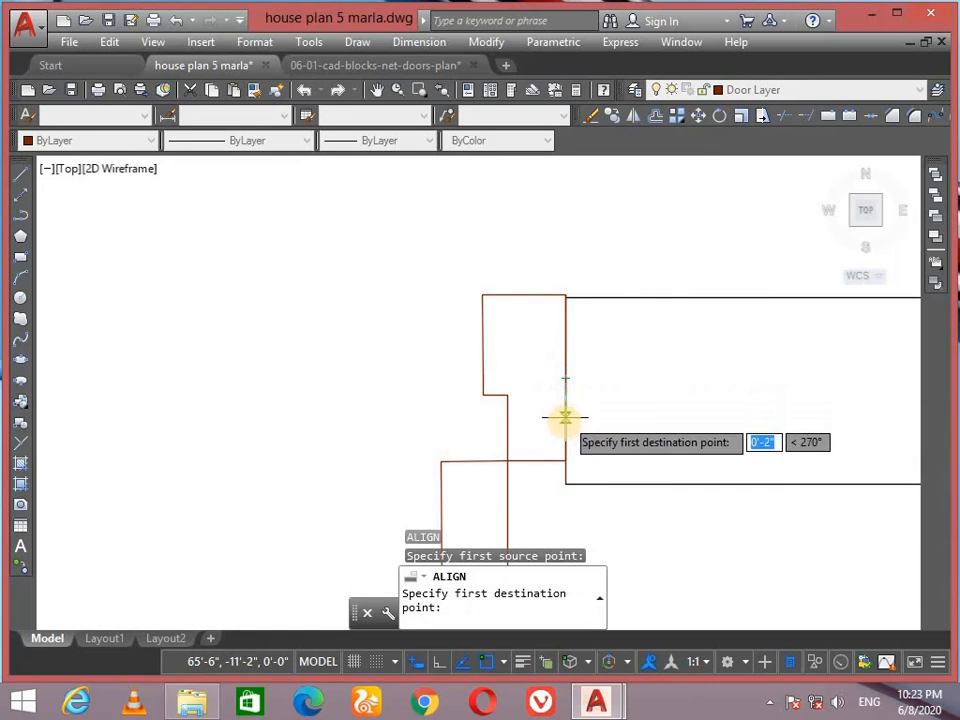
left_click(565, 389)
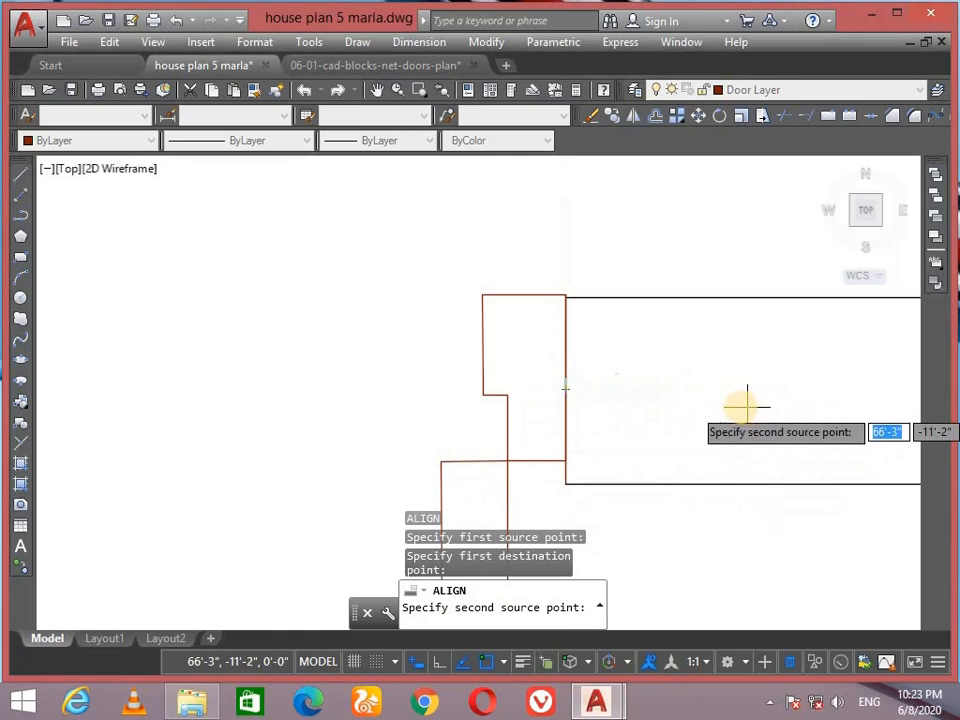
key("Escape")
Step: Move Main Door Block by its base grip straight down, clear of the entrance opening's wall ends
left_click(509, 261)
left_click(459, 360)
scroll(338, 386, "down", 6)
middle_click_drag(345, 375, 448, 286)
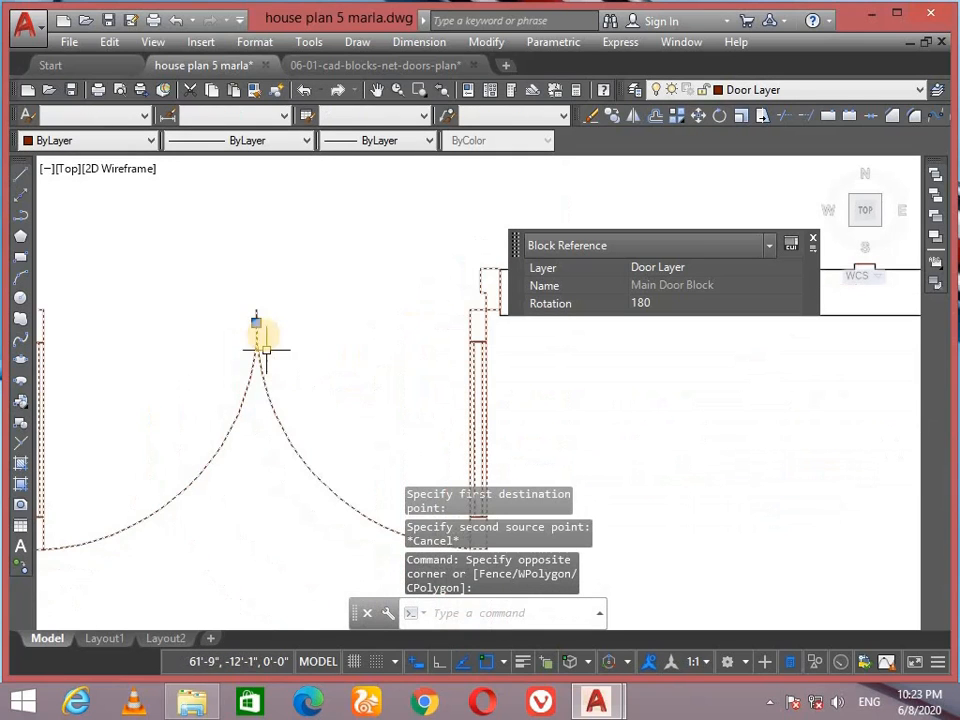
left_click(256, 322)
left_click(256, 411)
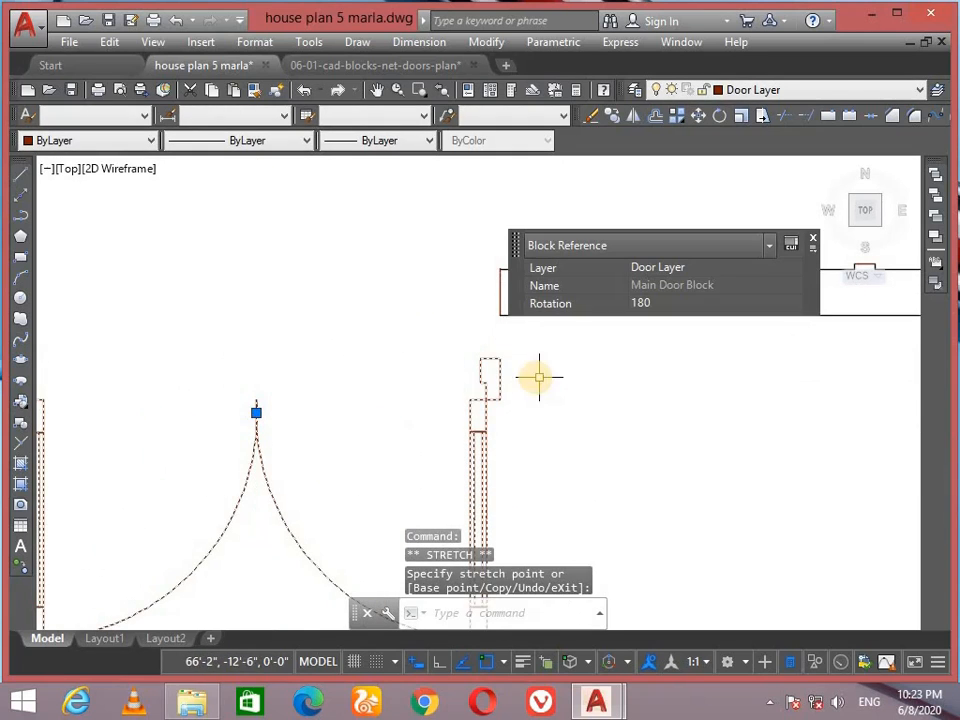
scroll(540, 377, "up", 4)
middle_click_drag(538, 377, 460, 427)
key("Escape")
left_click(390, 402)
left_click(317, 454)
type("al")
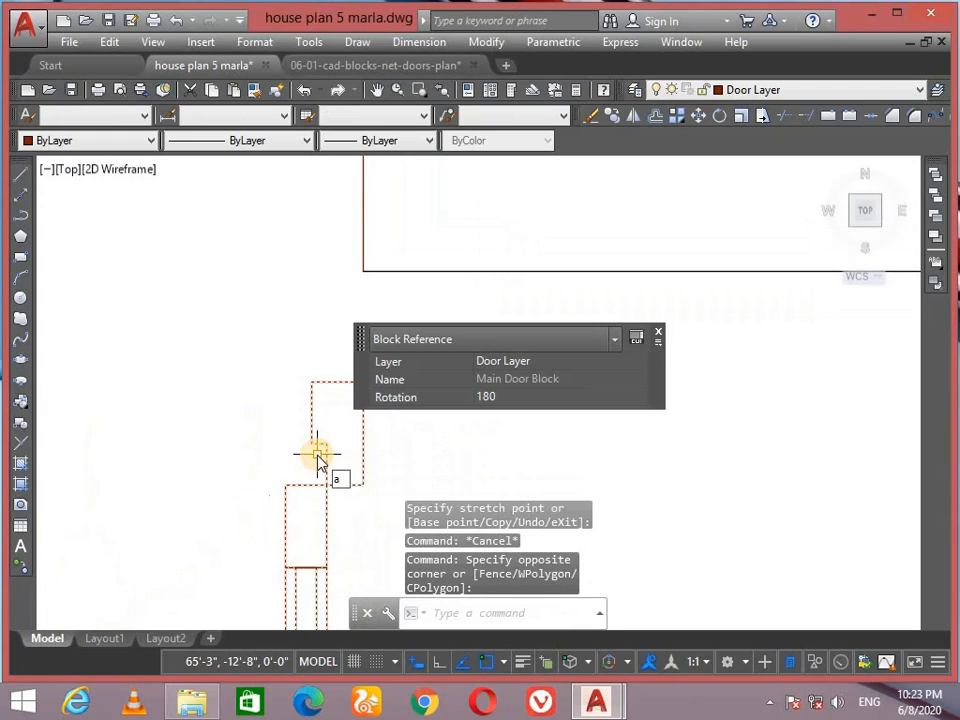
key("Return")
left_click(362, 433)
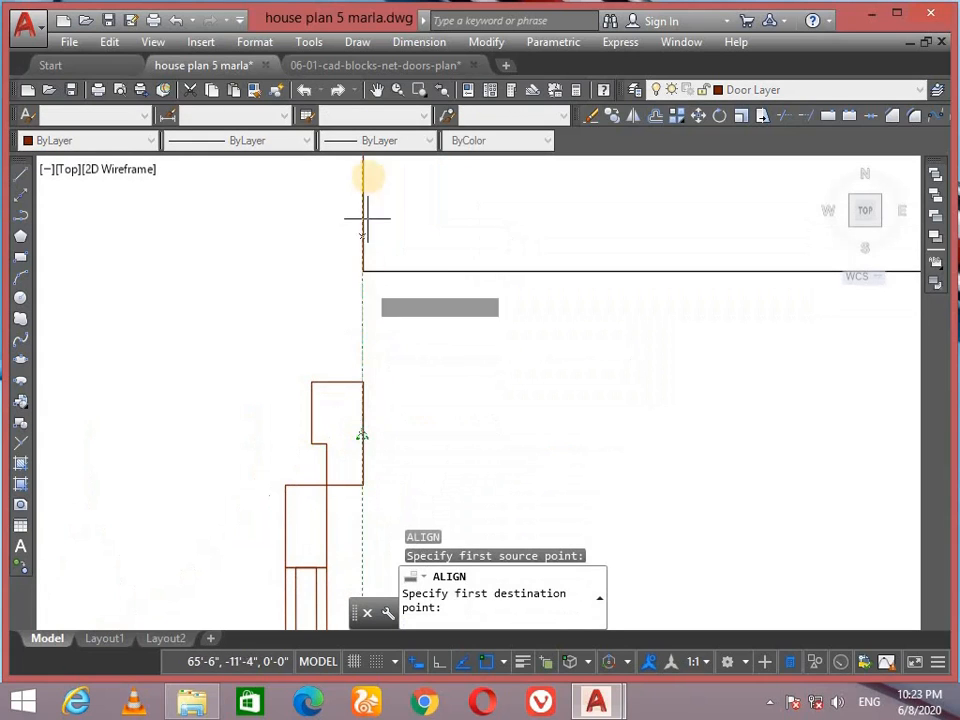
middle_click_drag(364, 214, 375, 240)
left_click(367, 277)
scroll(371, 333, "down", 2)
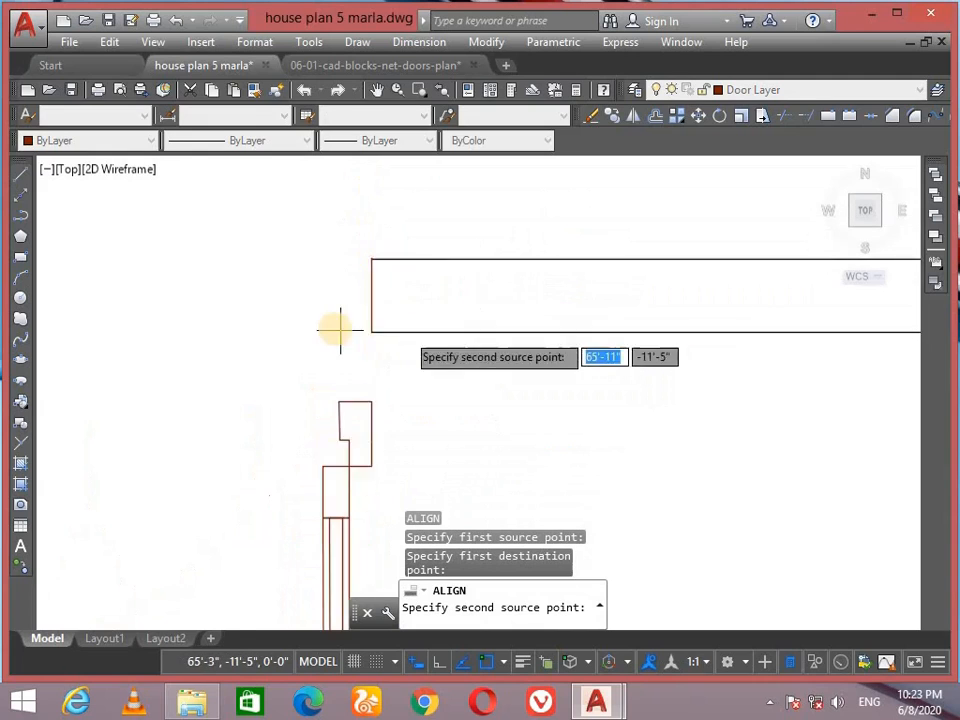
middle_click_drag(158, 370, 645, 360)
scroll(645, 360, "down", 2)
scroll(301, 399, "up", 6)
left_click(287, 390)
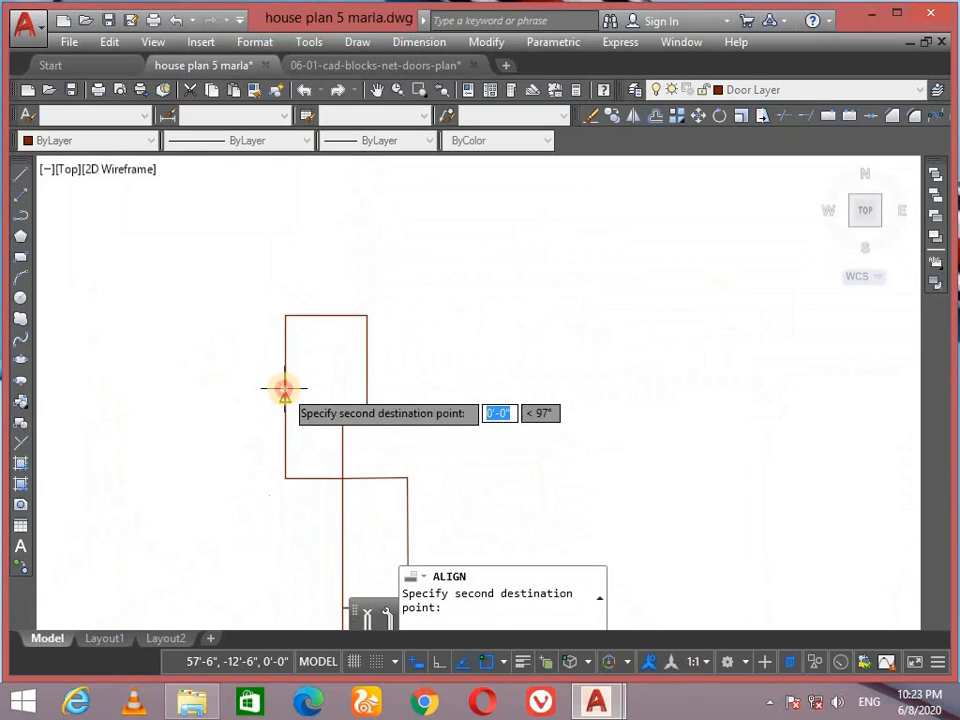
left_click(282, 395)
scroll(308, 281, "down", 2)
scroll(320, 267, "down", 1)
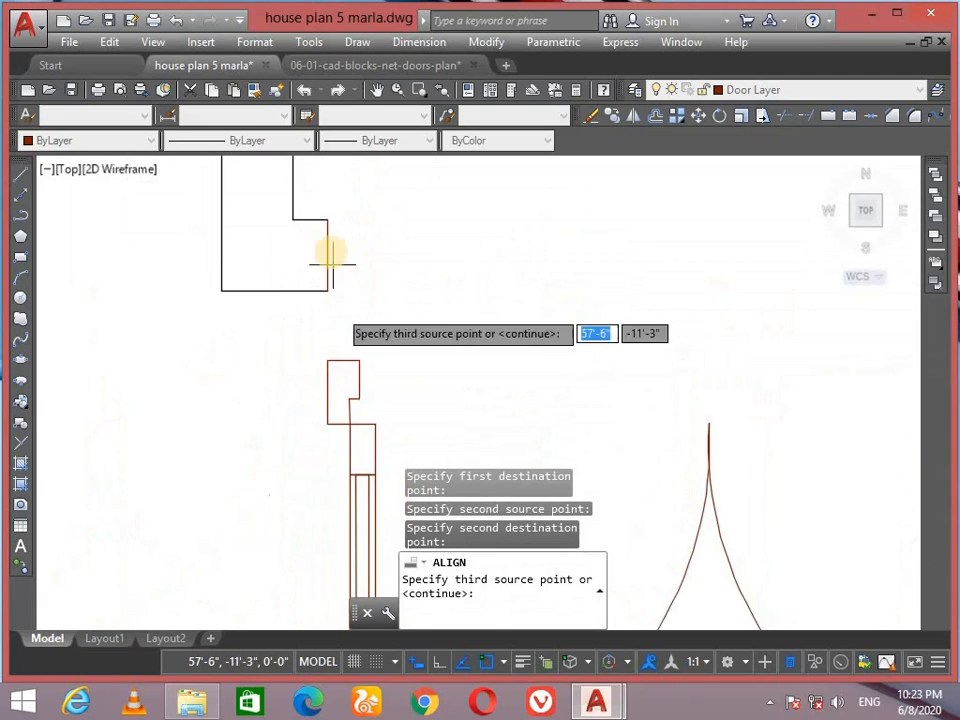
left_click(327, 255)
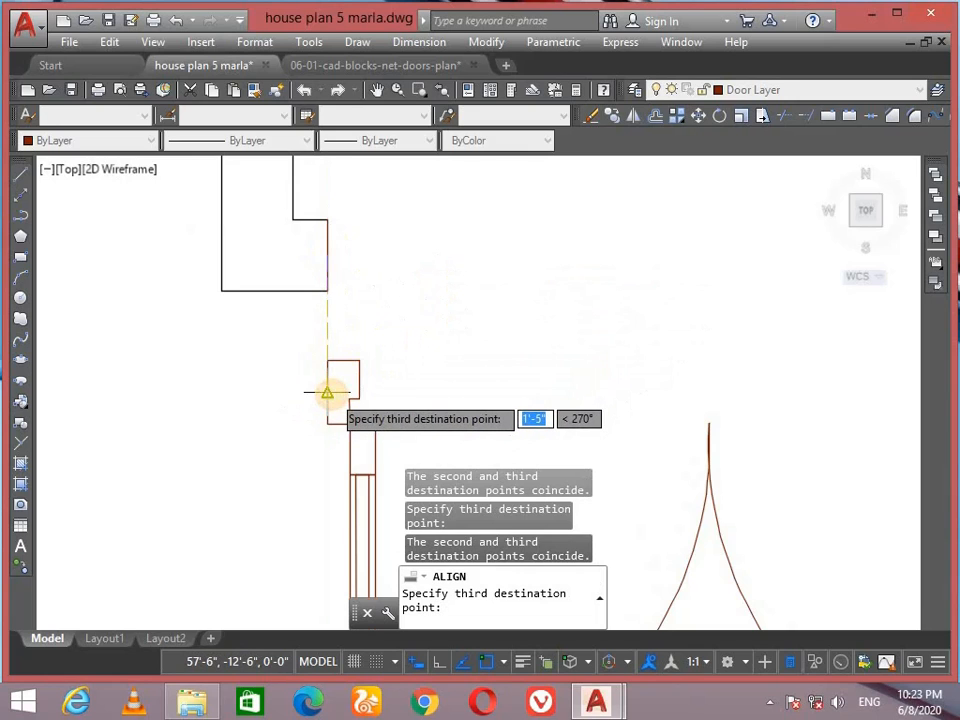
scroll(327, 392, "up", 5)
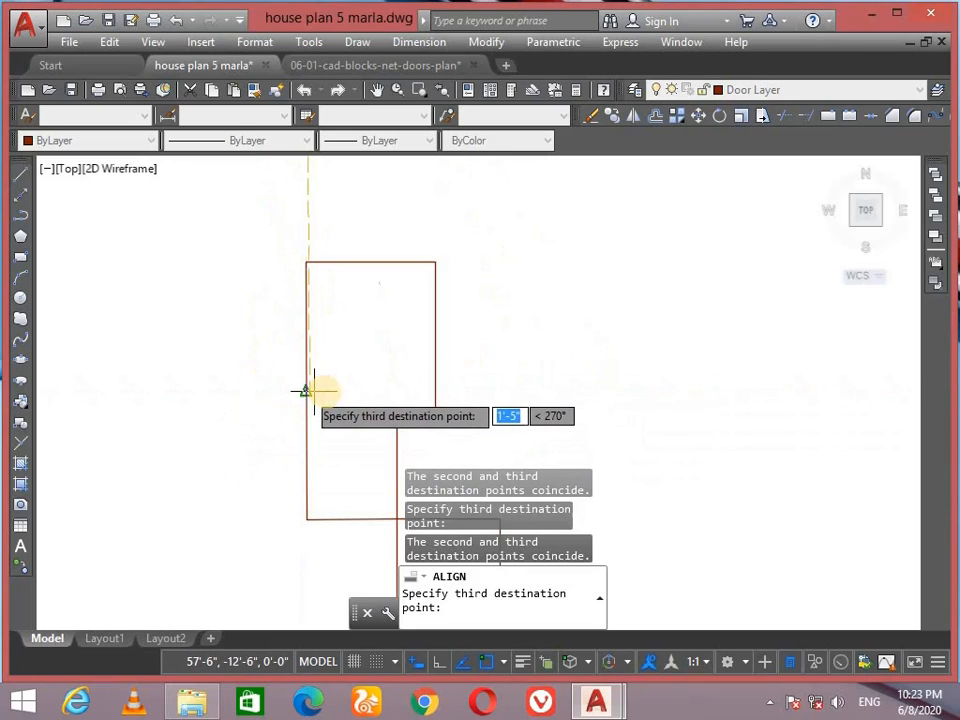
key("Escape")
Step: Start aligning Main Door Block, matching the midpoint of its left jamb's outer edge to the midpoint of the entrance opening's left wall end
left_click(506, 259)
left_click(282, 412)
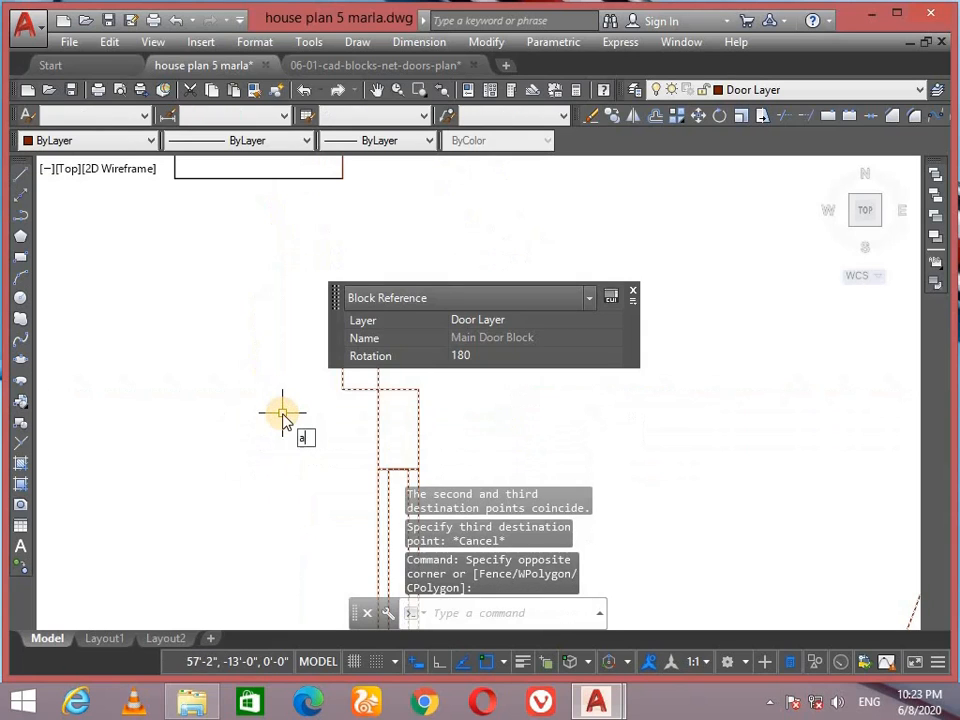
type("al")
key("Return")
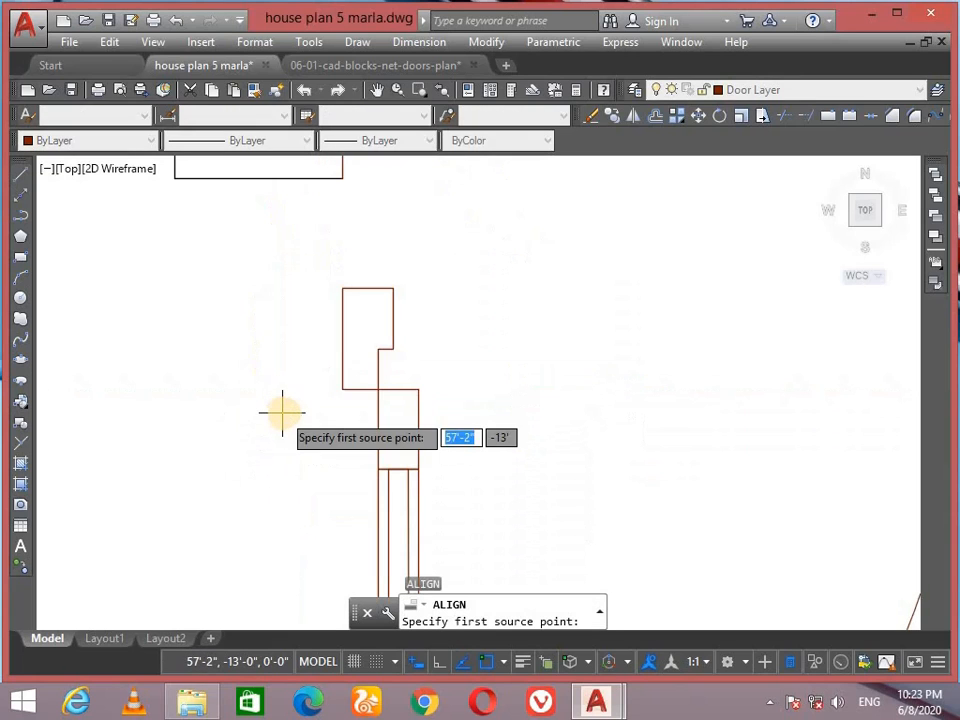
left_click(342, 339)
middle_click_drag(349, 210, 343, 261)
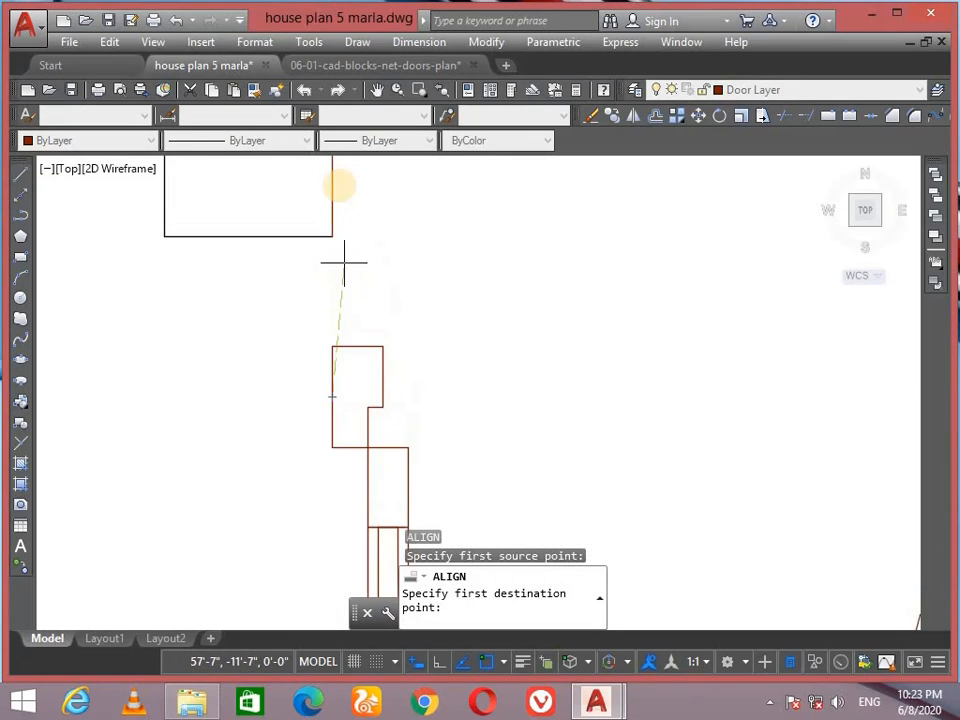
left_click(332, 181)
Step: Match the midpoint of the right jamb's outer edge to the midpoint of the opening's right wall end and finish the alignment with scaling set to Yes
scroll(424, 202, "down", 4)
middle_click_drag(430, 222, 273, 283)
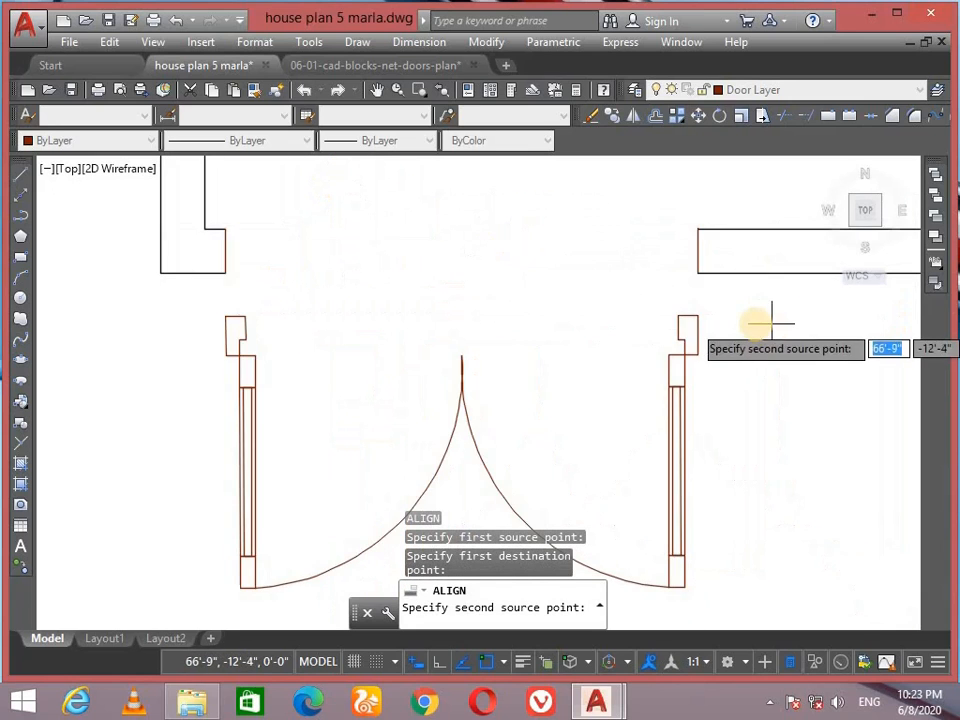
scroll(724, 328, "up", 6)
left_click(629, 357)
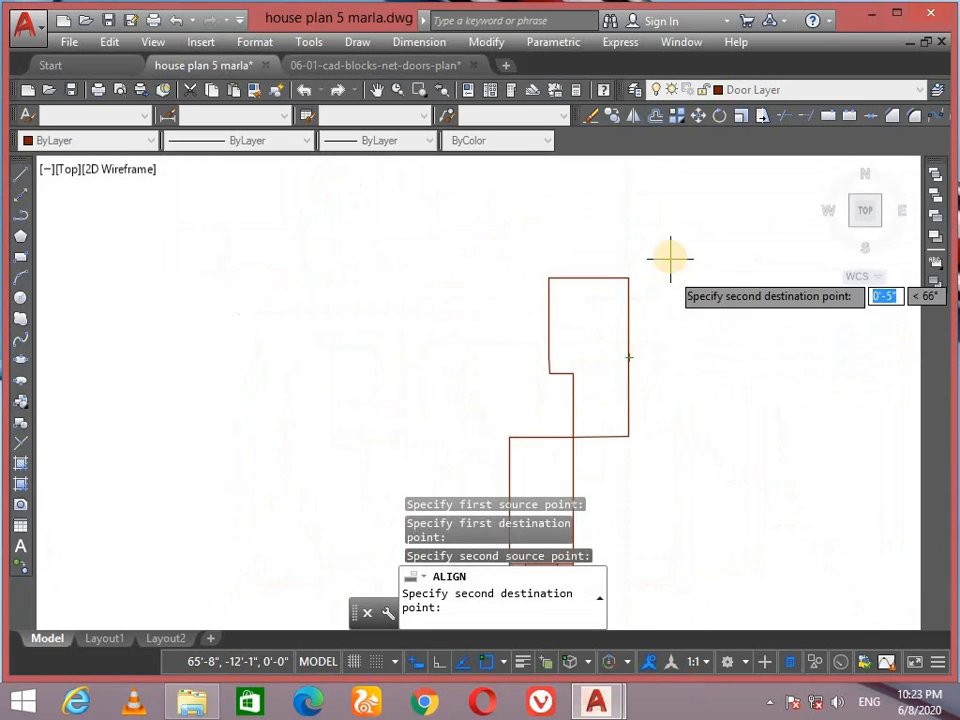
scroll(671, 257, "down", 4)
left_click(600, 298)
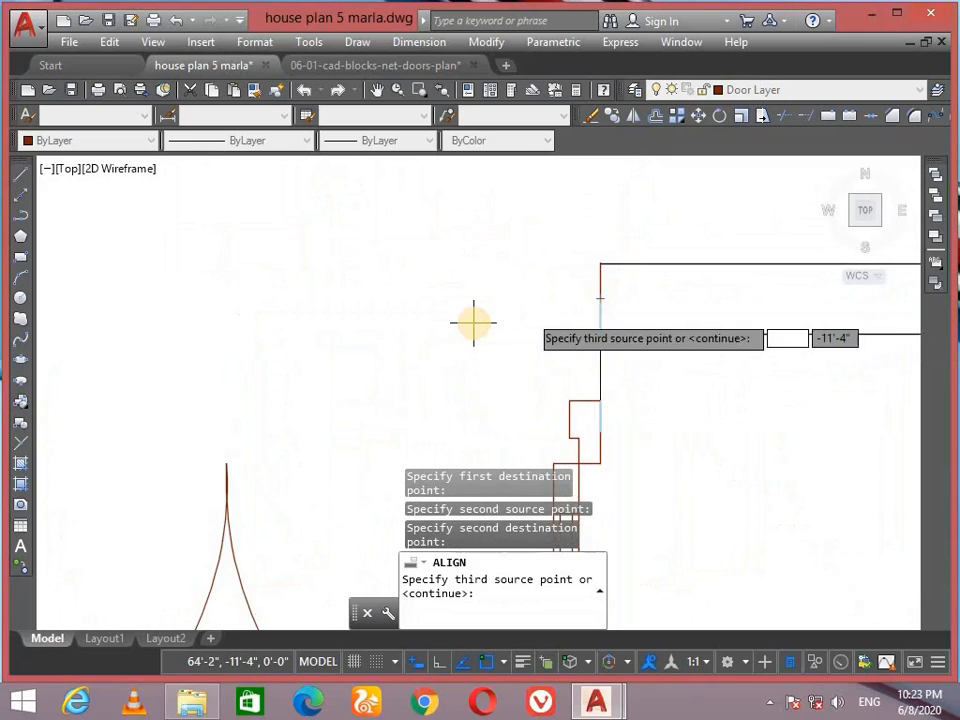
key("Return")
left_click(535, 371)
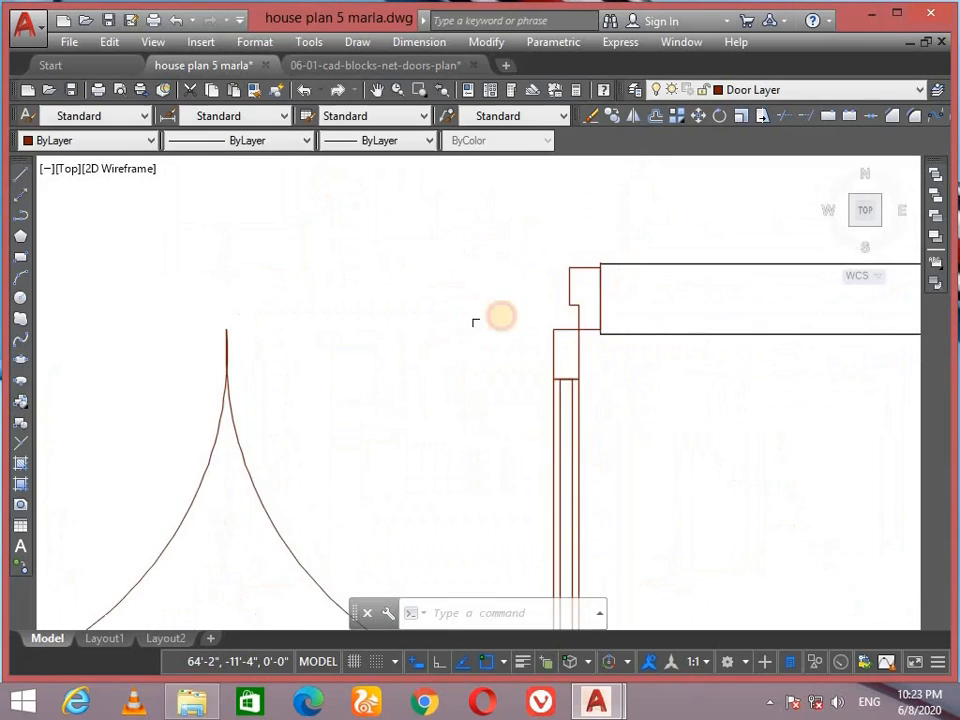
Step: Draw a small, roughly square jamb rectangle down and outward from the outer lower corner of the folding door's rightmost leaf
scroll(611, 296, "down", 3)
scroll(656, 372, "down", 5)
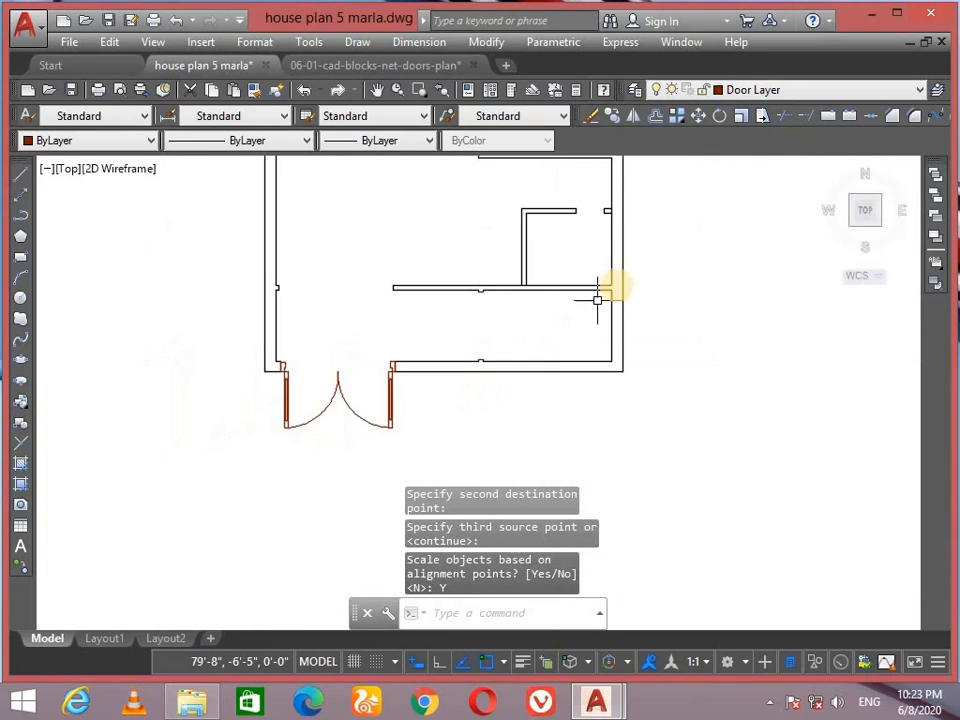
middle_click_drag(596, 276, 436, 364)
scroll(596, 300, "down", 5)
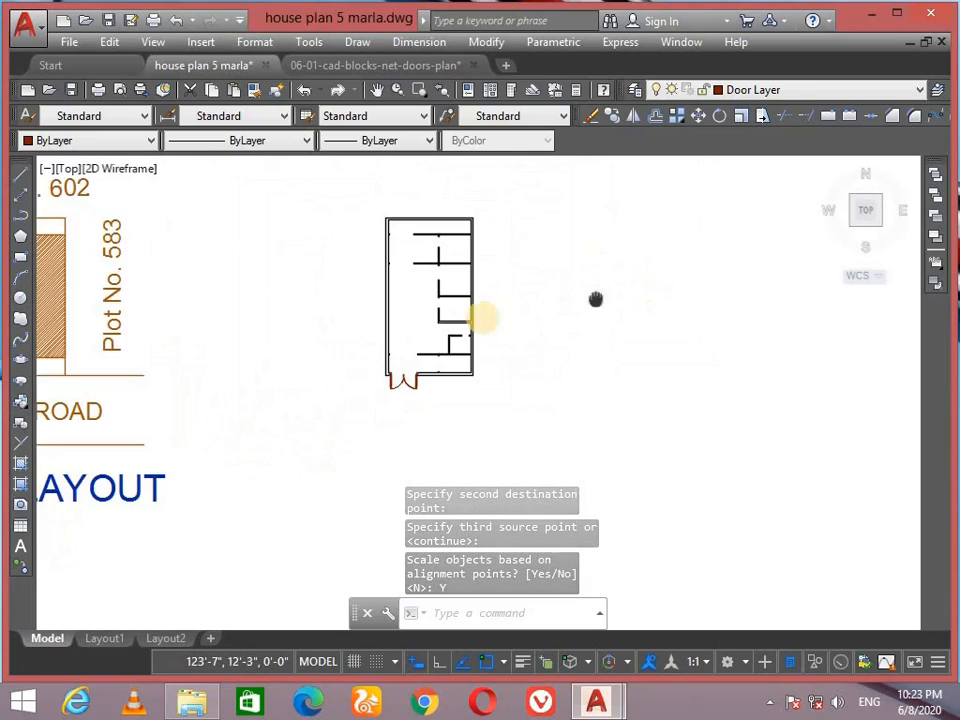
scroll(643, 236, "up", 5)
middle_click_drag(621, 257, 506, 304)
scroll(604, 302, "up", 10)
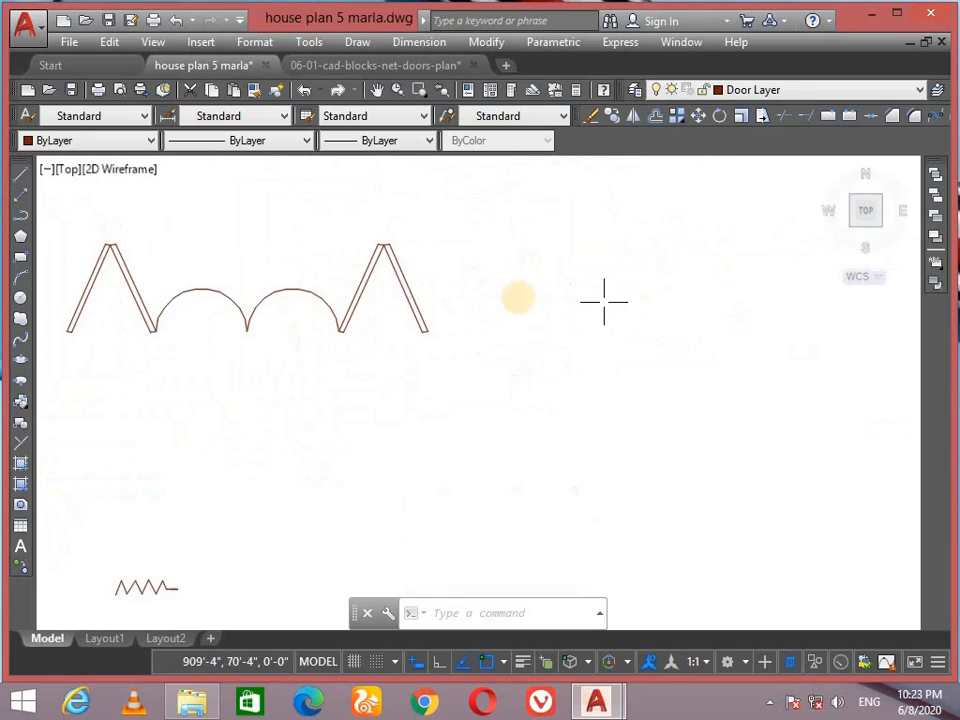
middle_click_drag(555, 399, 553, 426)
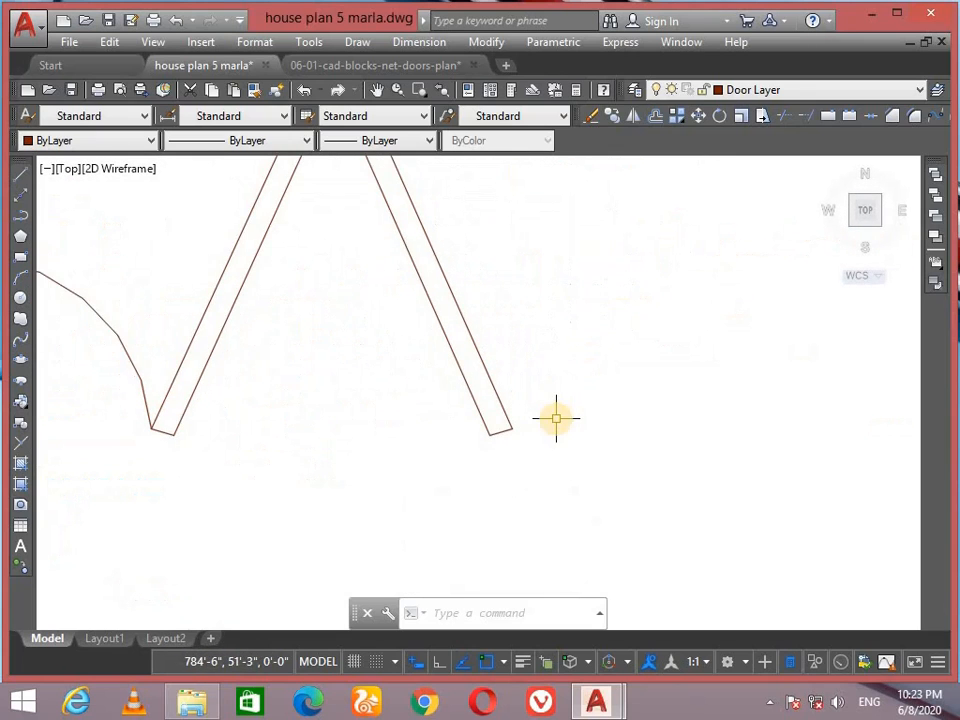
key("Return")
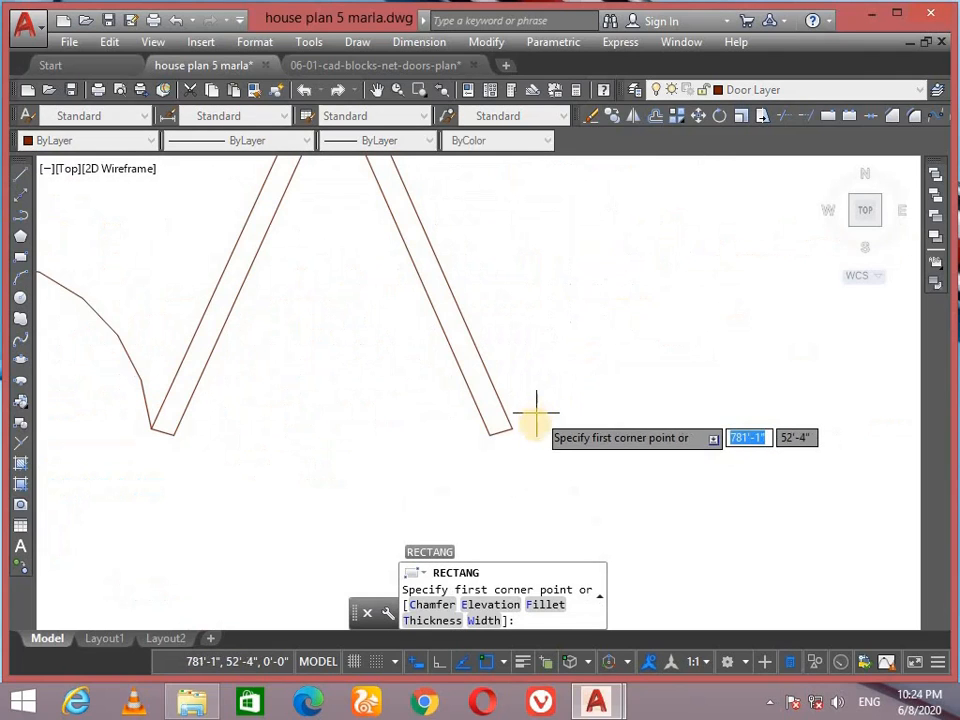
left_click(512, 429)
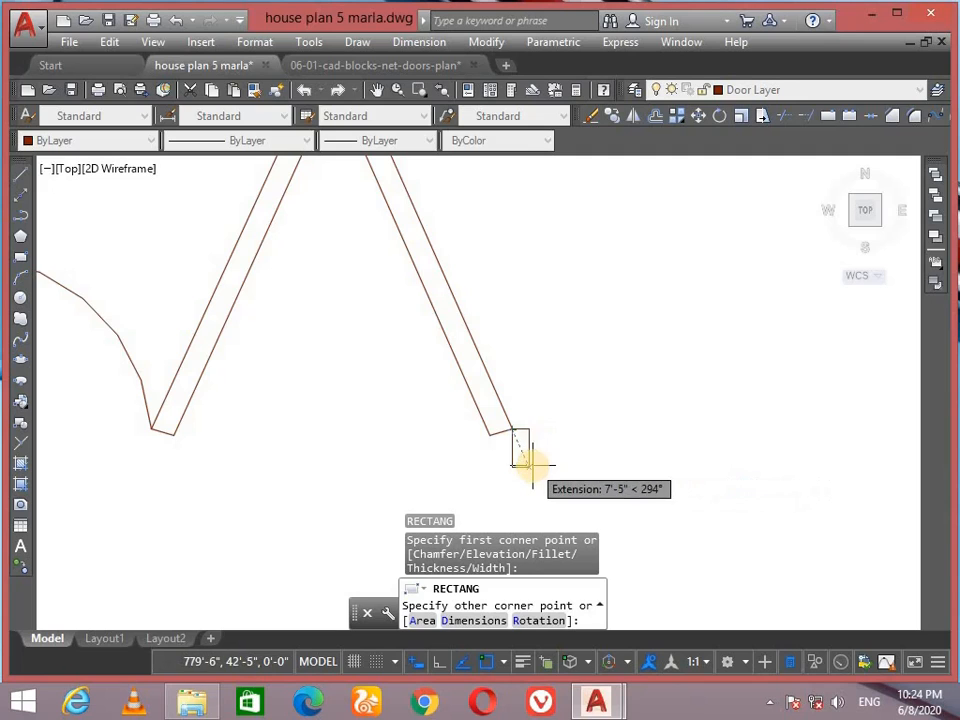
left_click(547, 466)
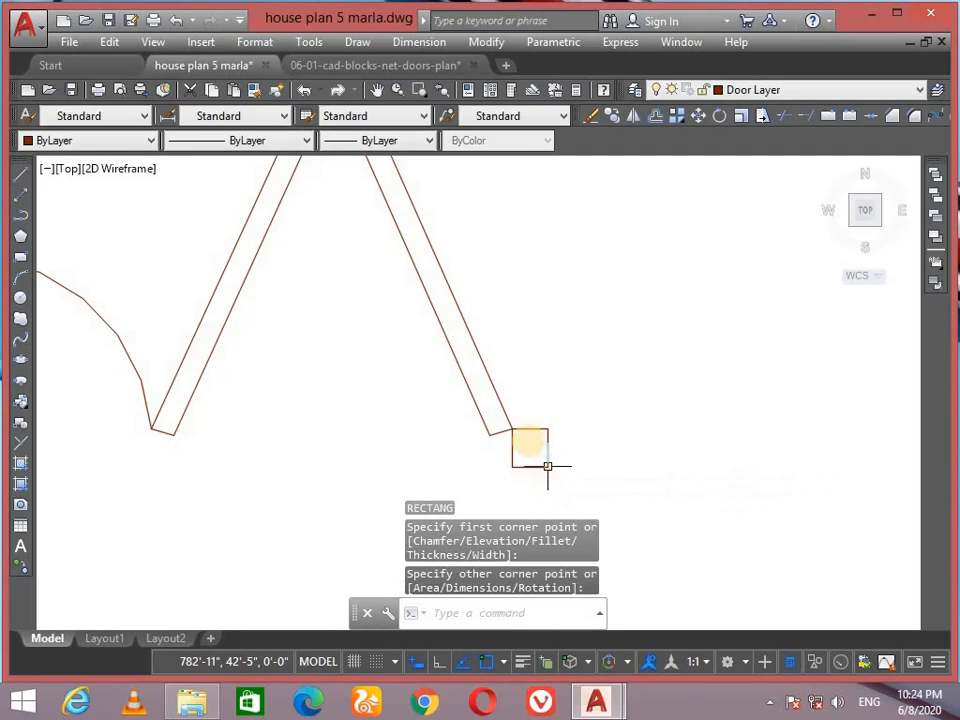
Step: Copy the jamb rectangle from its upper right corner to the outer lower corner of the folding door's leftmost leaf, with Ortho on
left_click(556, 447)
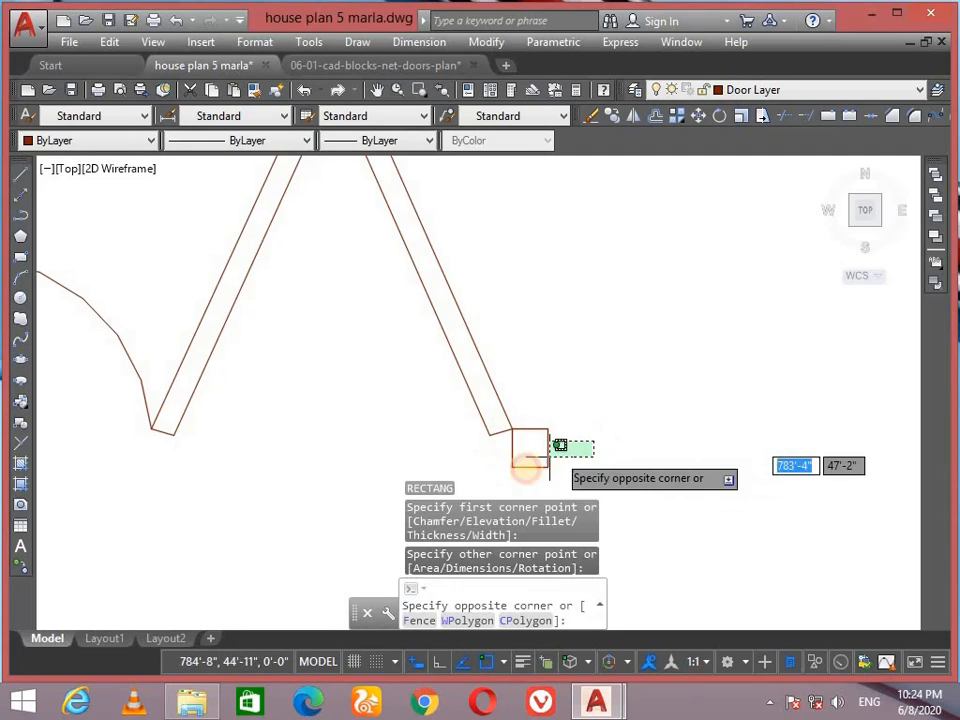
left_click(522, 466)
type("co")
key("Return")
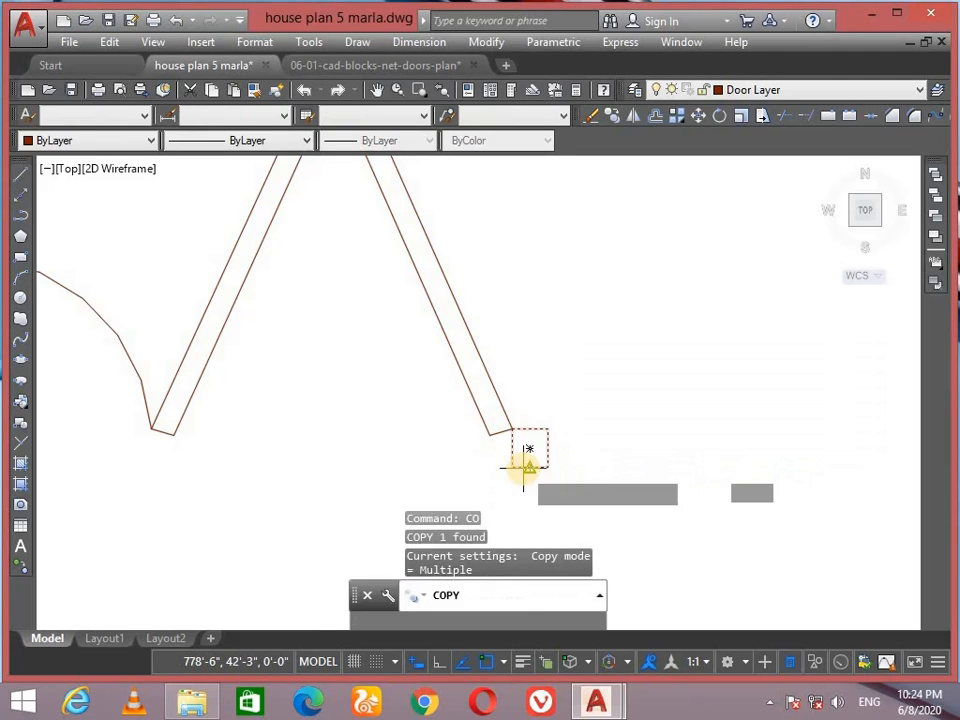
left_click(547, 429)
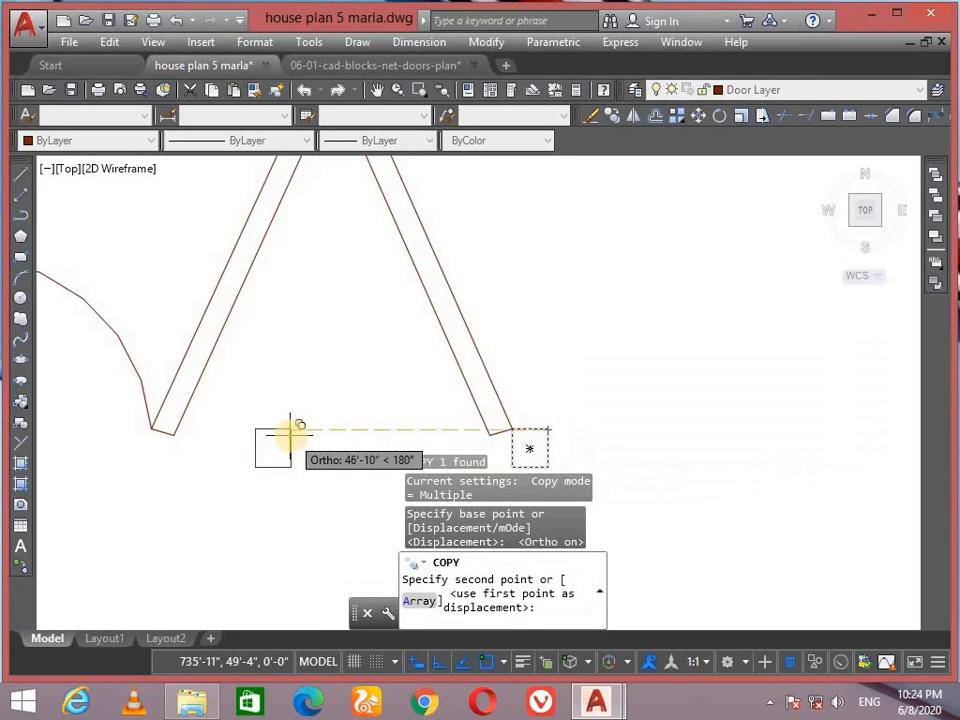
scroll(692, 432, "down", 3)
scroll(200, 435, "up", 4)
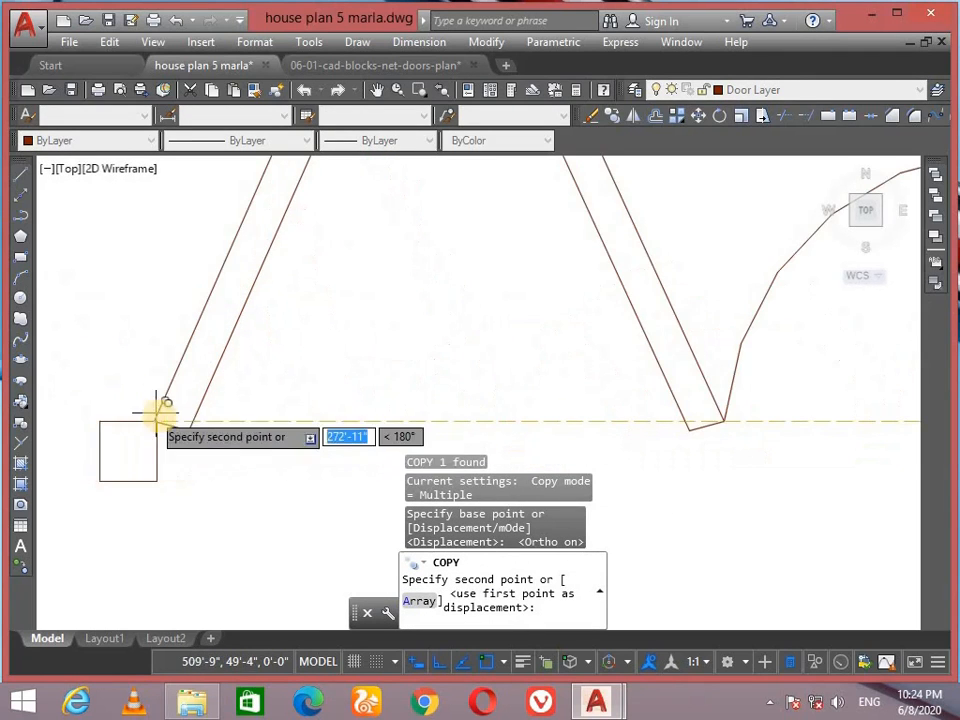
left_click(154, 421)
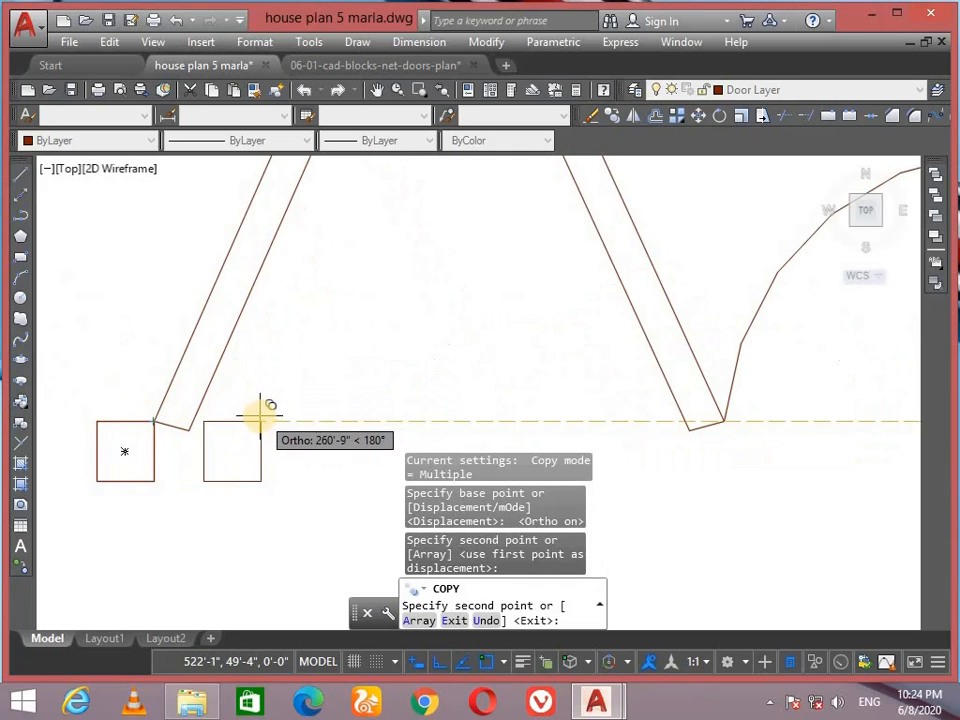
key("Escape")
Step: Define the folding door and its jambs as block "Front and Rear Side Doors", with the base point where the two middle arcs meet
scroll(268, 407, "down", 5)
left_click(598, 286)
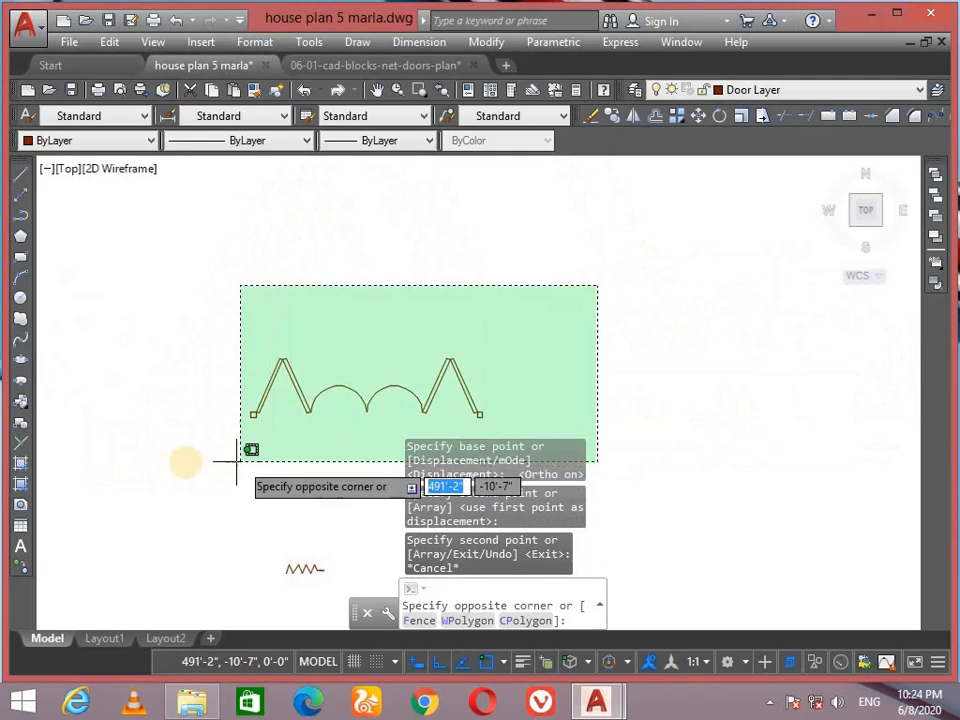
left_click(186, 462)
type("b")
key("Return")
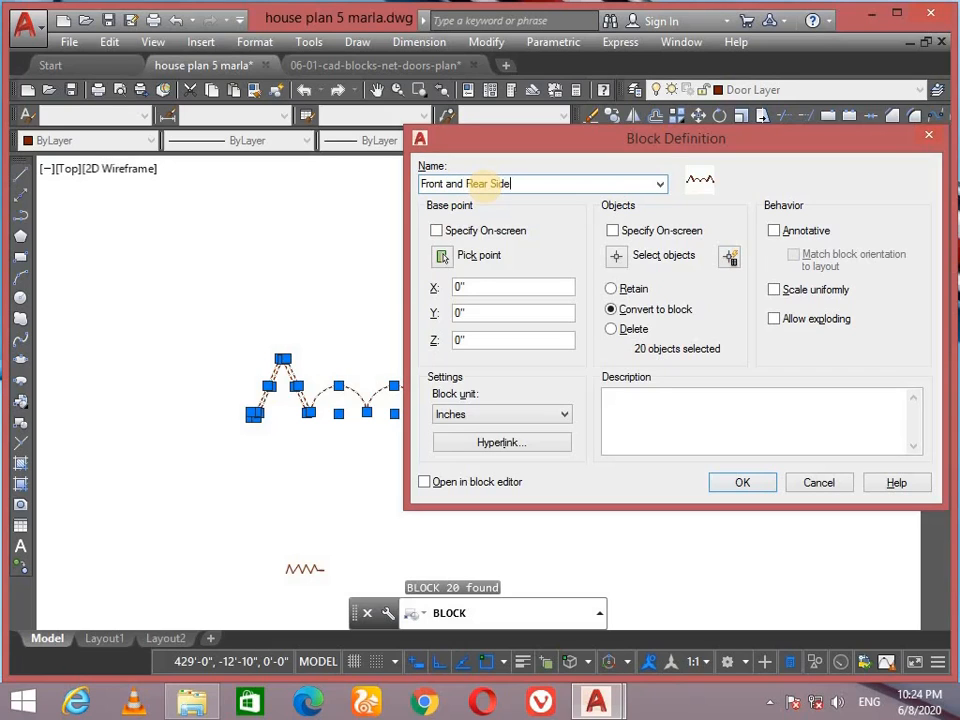
left_click(463, 257)
left_click(369, 411)
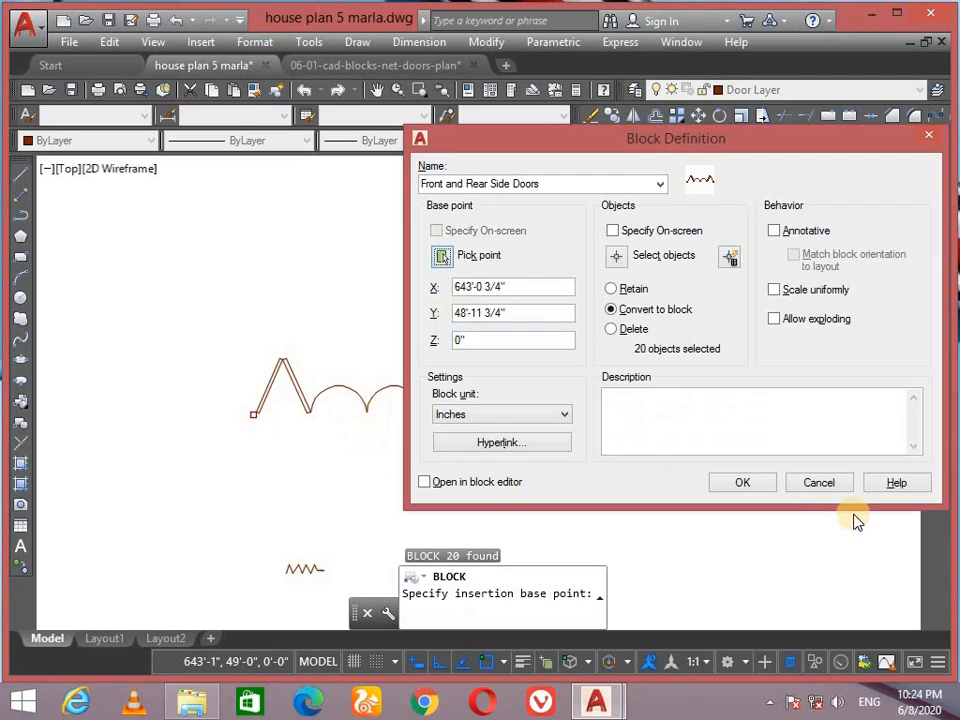
left_click(737, 485)
Step: Move the Front and Rear Side Doors block by its base point to just above the house plan
left_click(400, 398)
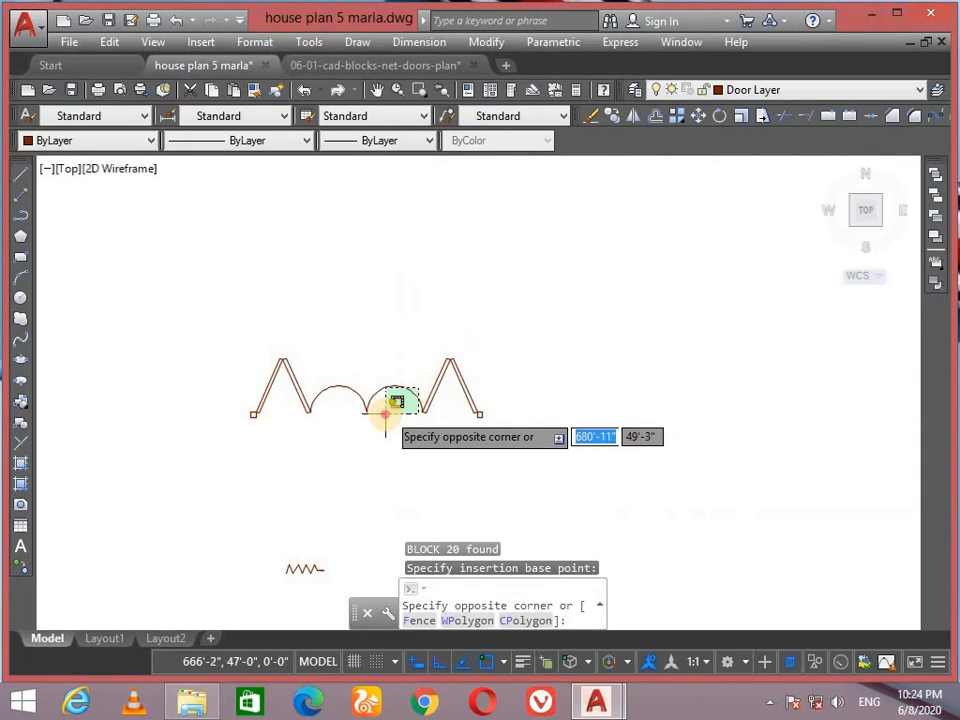
left_click(320, 451)
left_click(367, 411)
scroll(460, 396, "down", 3)
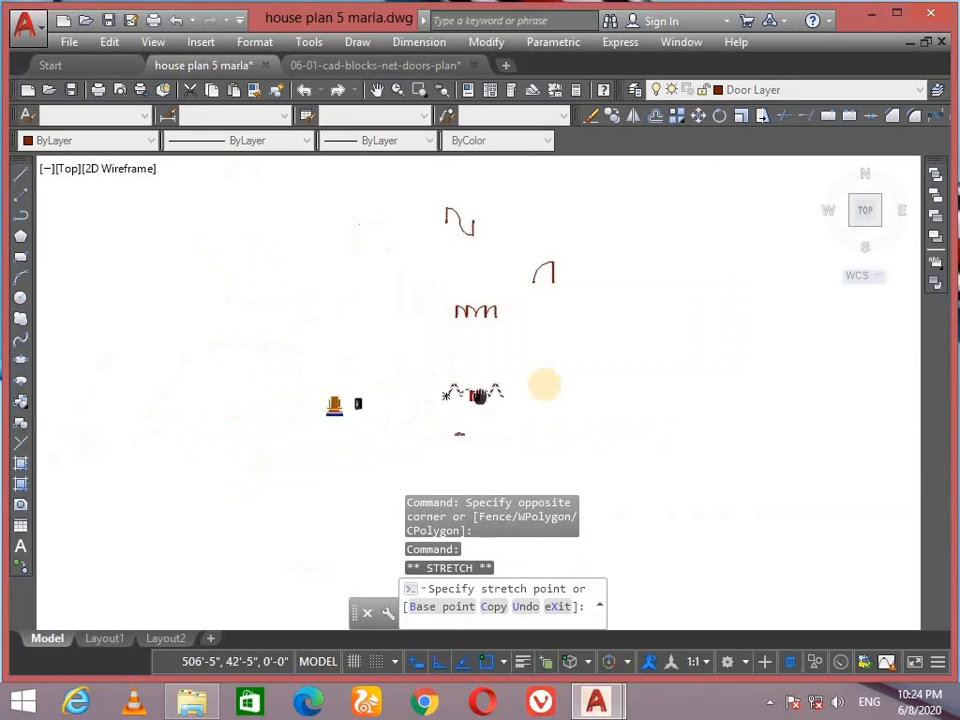
scroll(454, 358, "up", 3)
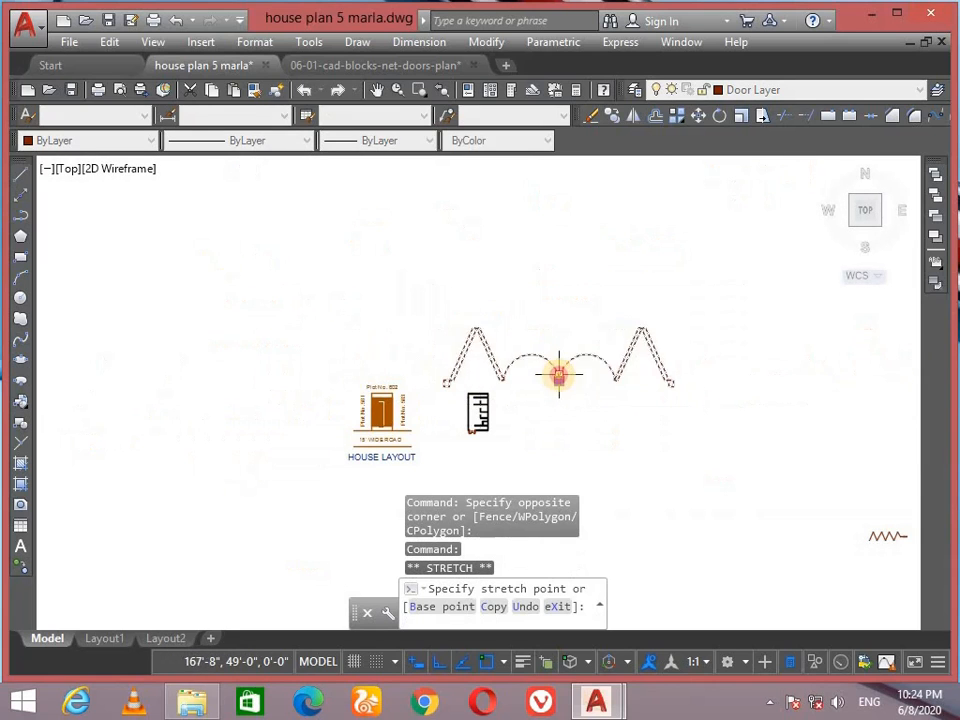
left_click(559, 376)
scroll(583, 408, "up", 6)
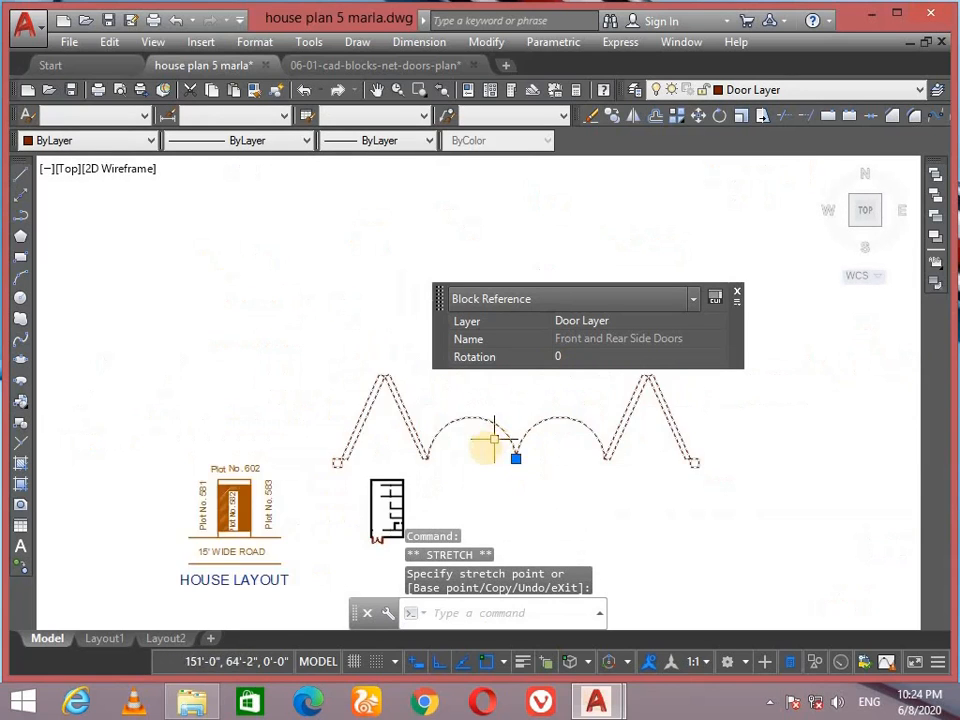
middle_click_drag(299, 405, 314, 387)
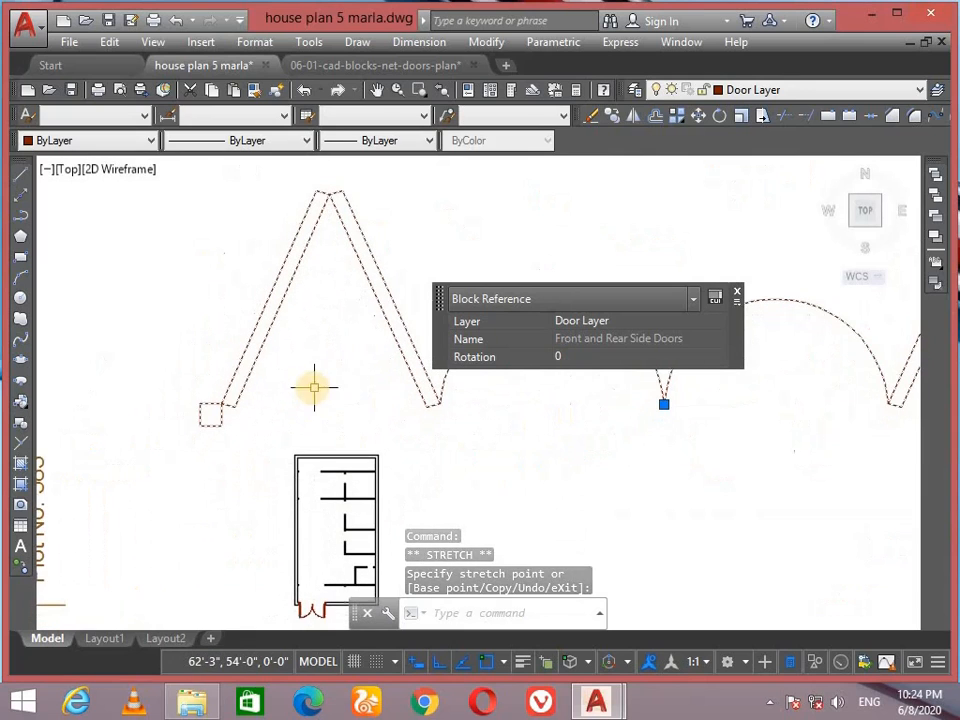
key("Escape")
Step: Start aligning the block, matching the midpoint of its left jamb's outer edge to the midpoint of the rear opening's left wall end
left_click(427, 294)
left_click(345, 328)
type("a")
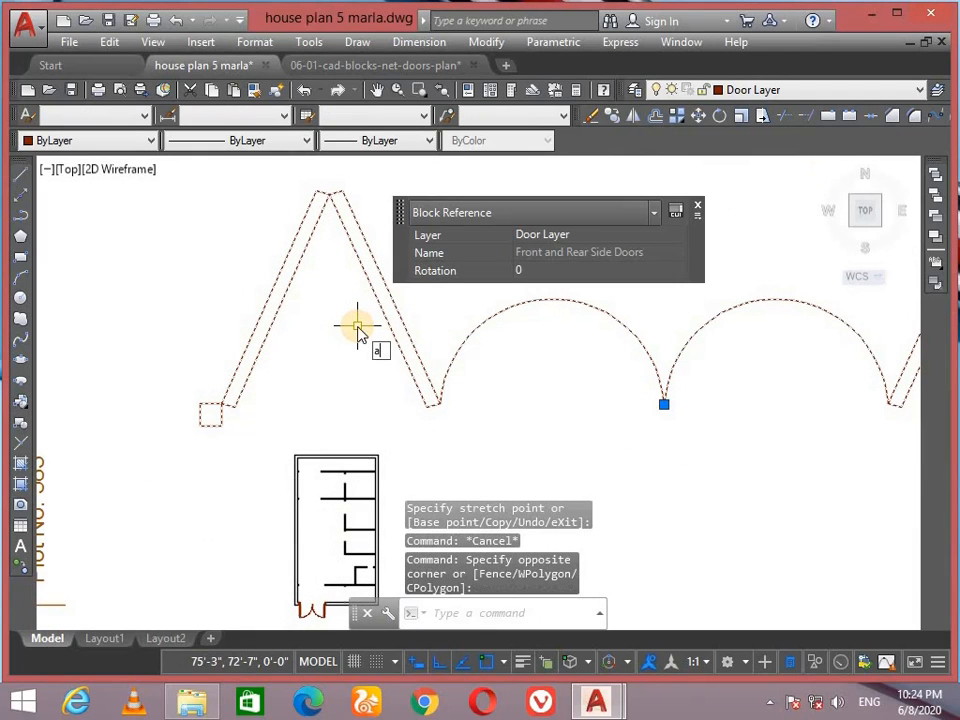
type("l")
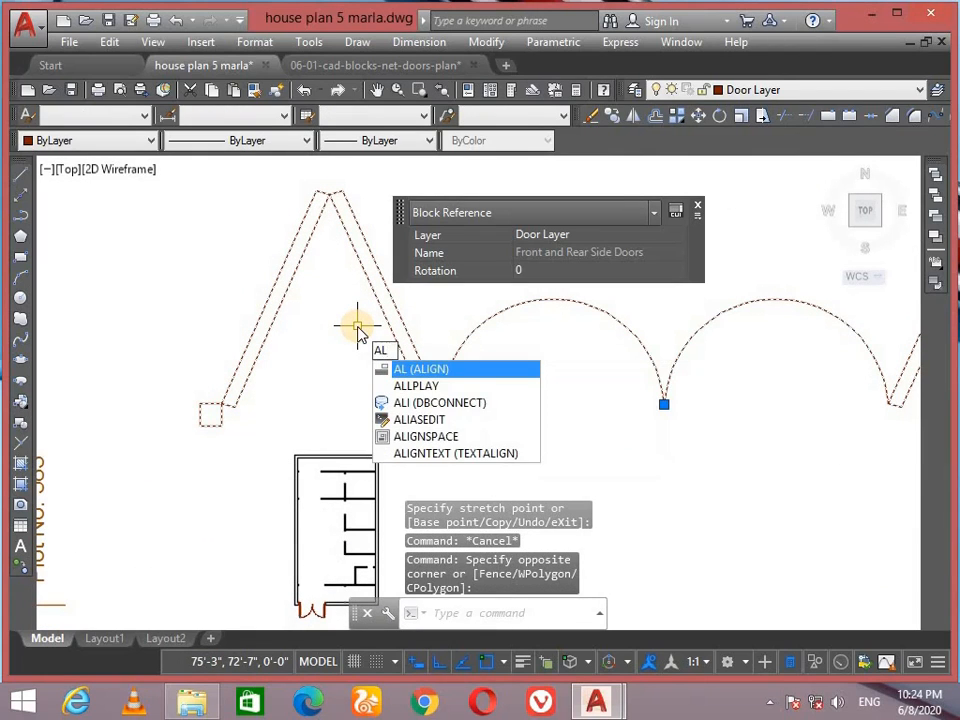
key("Return")
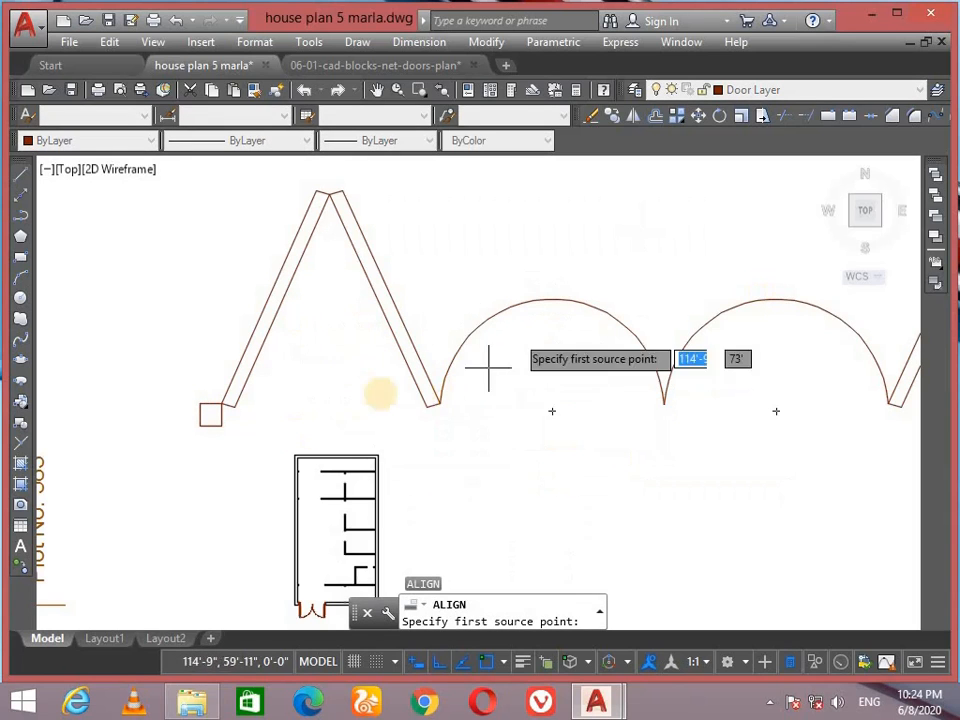
scroll(171, 410, "up", 6)
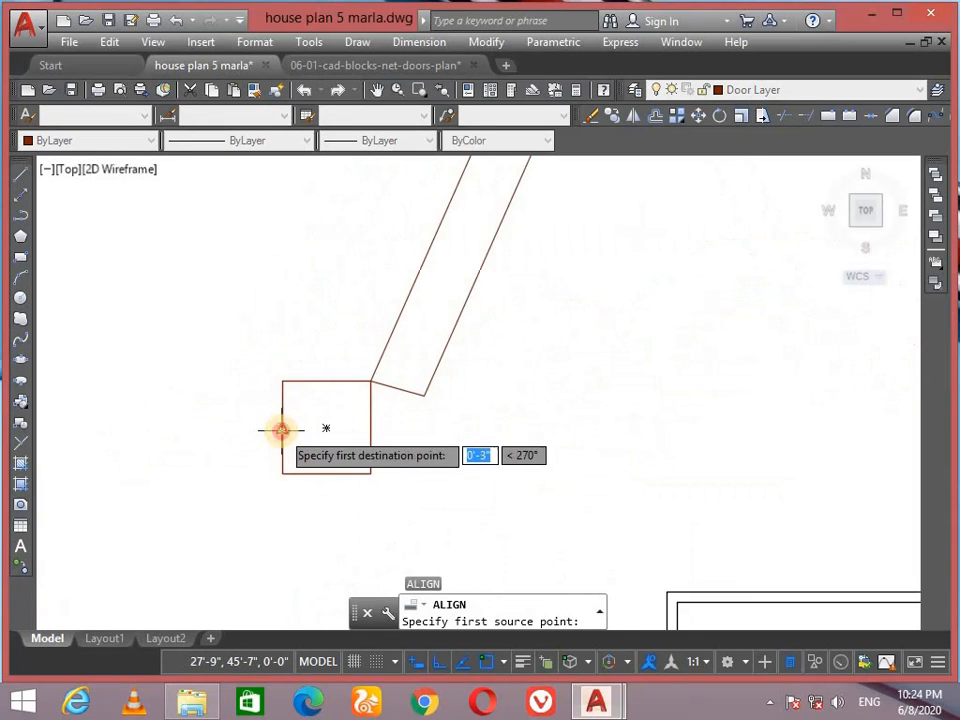
scroll(553, 553, "down", 4)
mouse_move(553, 553)
middle_mouse_down()
mouse_move(287, 366)
mouse_move(243, 346)
middle_mouse_up()
scroll(258, 400, "up", 6)
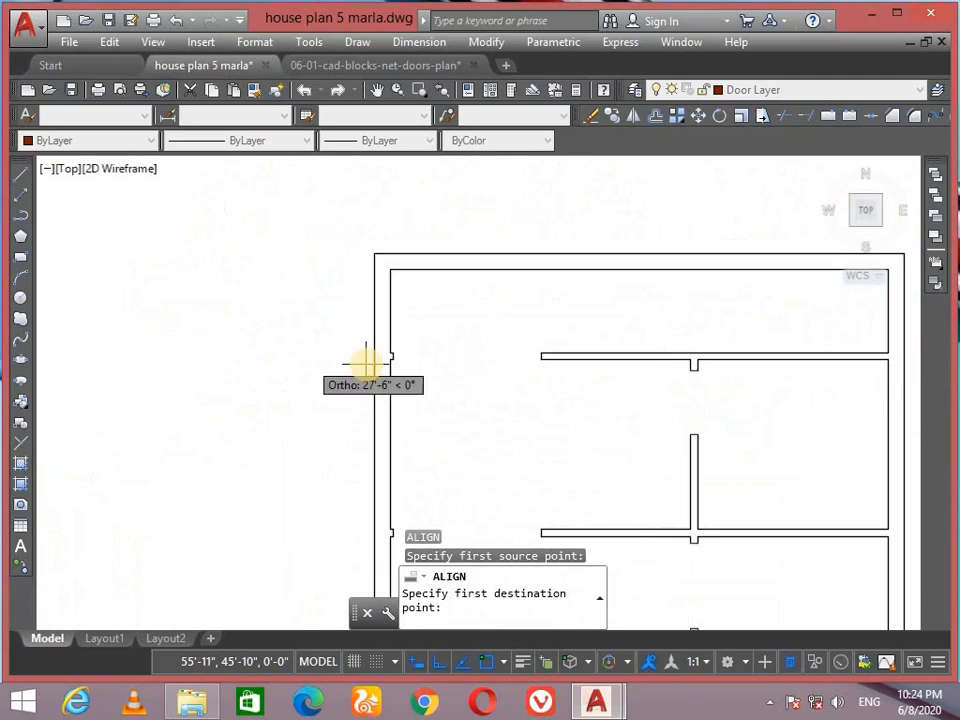
scroll(395, 362, "up", 8)
scroll(399, 369, "down", 2)
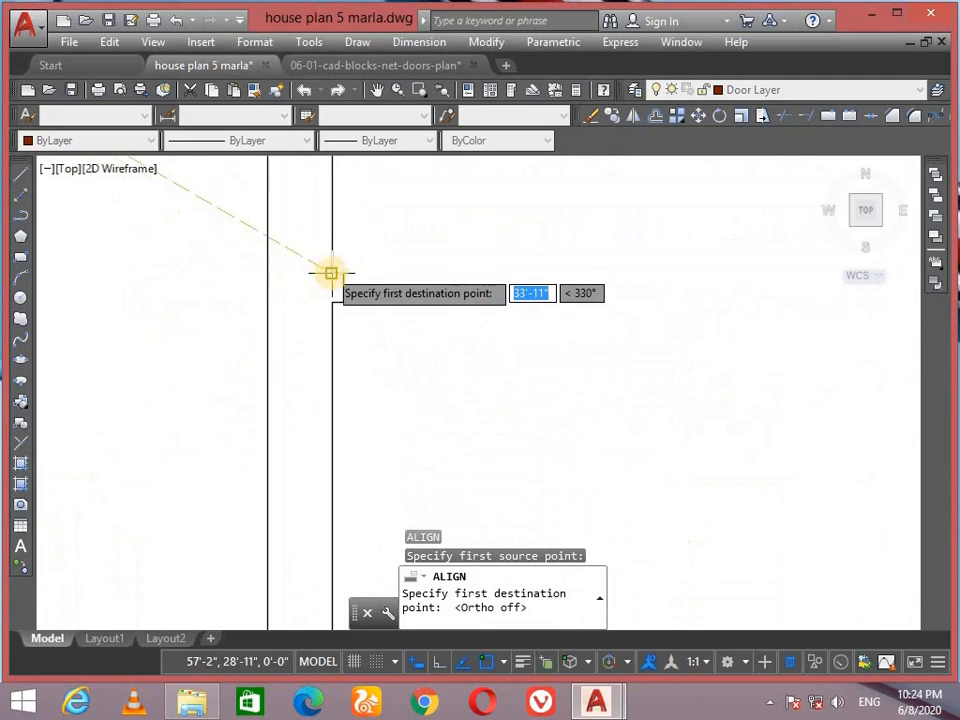
left_click(341, 288)
Step: Match the right jamb's outer edge midpoint to the rear opening's right wall end midpoint and finish the alignment with scaling set to Yes
scroll(447, 238, "down", 3)
scroll(261, 334, "down", 2)
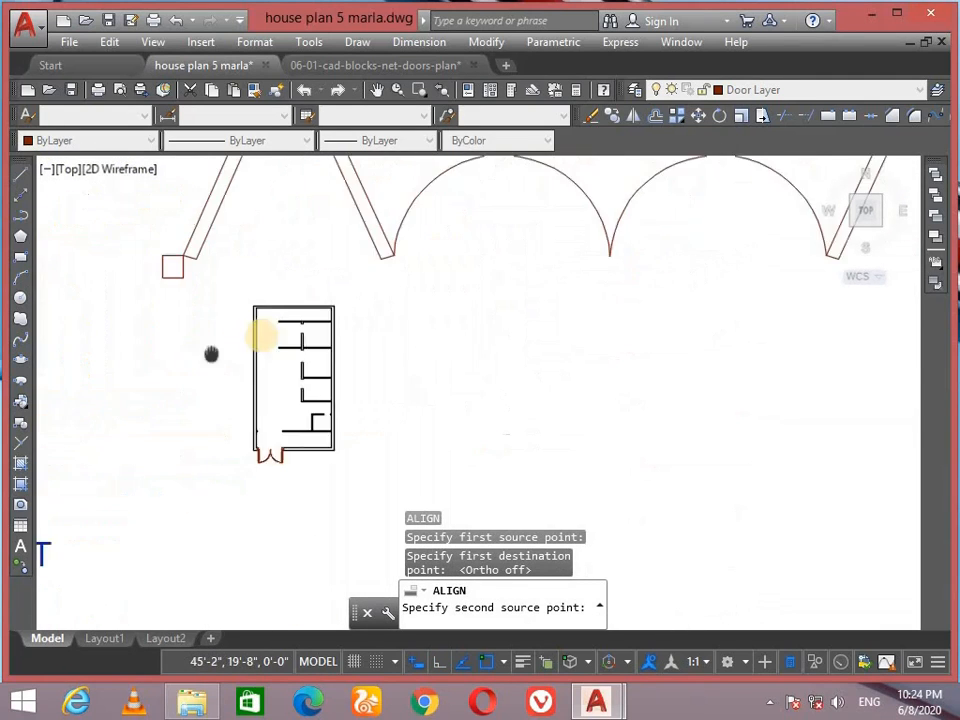
scroll(514, 285, "down", 2)
scroll(612, 297, "up", 8)
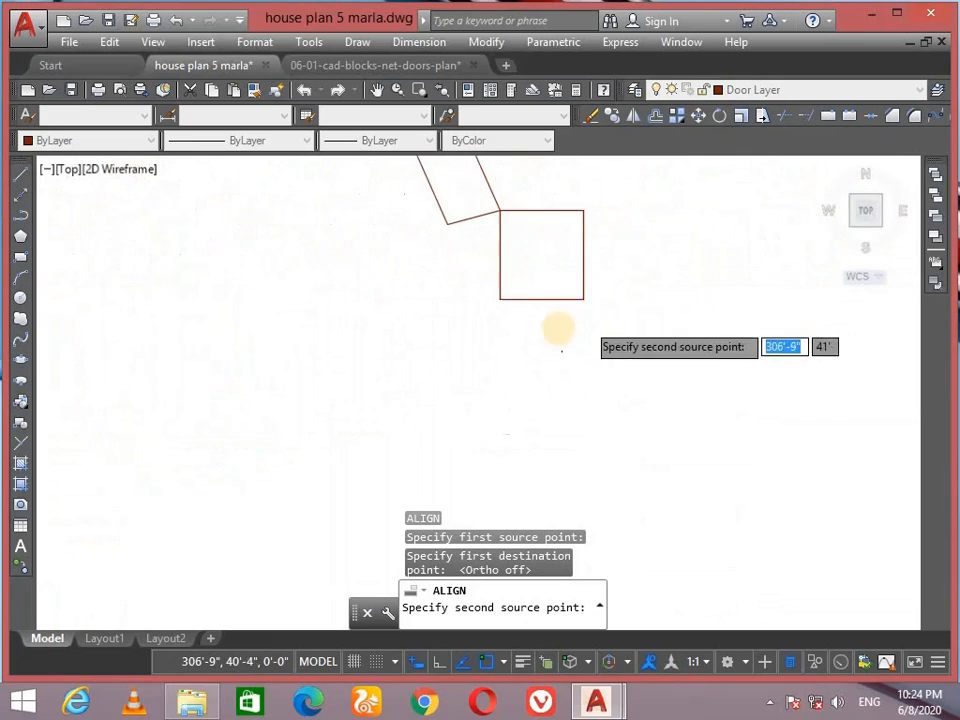
left_click(583, 254)
scroll(680, 287, "down", 7)
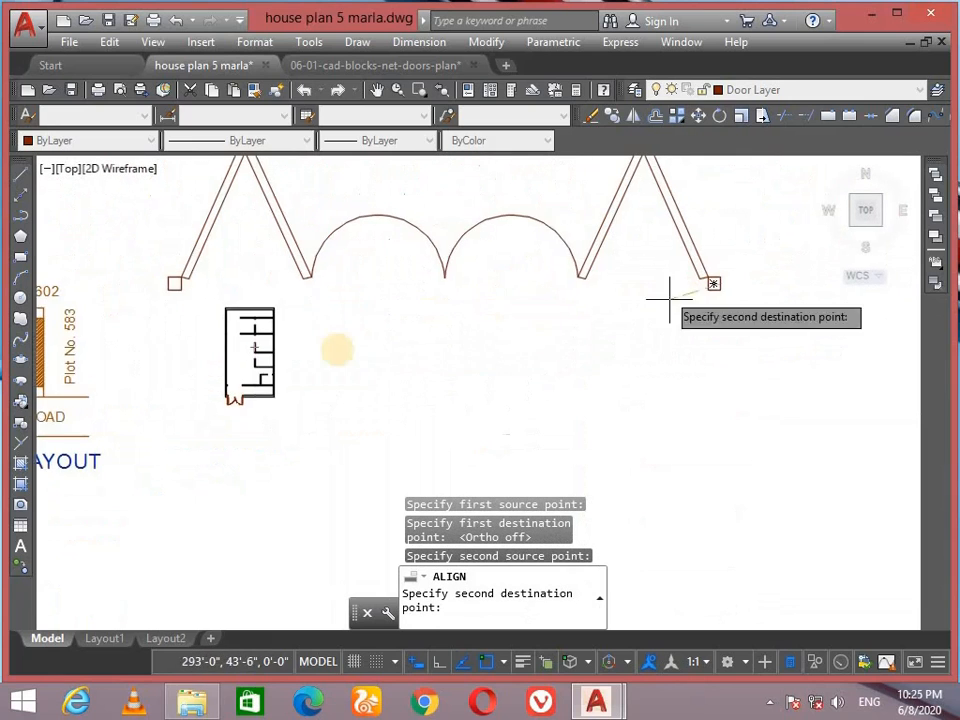
scroll(243, 320, "up", 5)
middle_click_drag(240, 320, 321, 343)
scroll(311, 251, "up", 4)
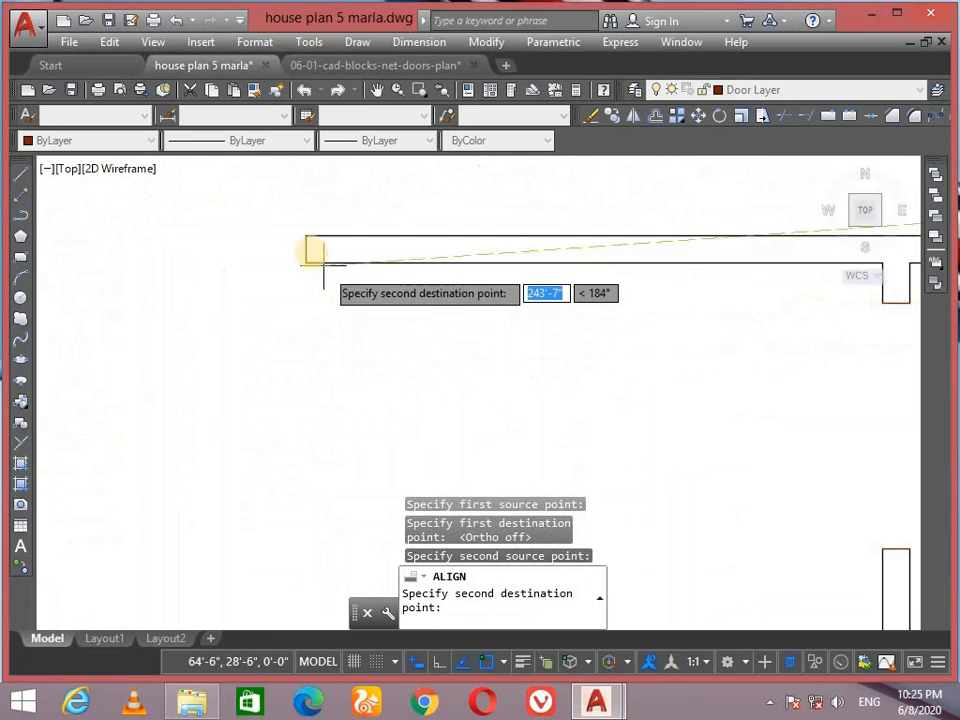
left_click(306, 246)
key("Return")
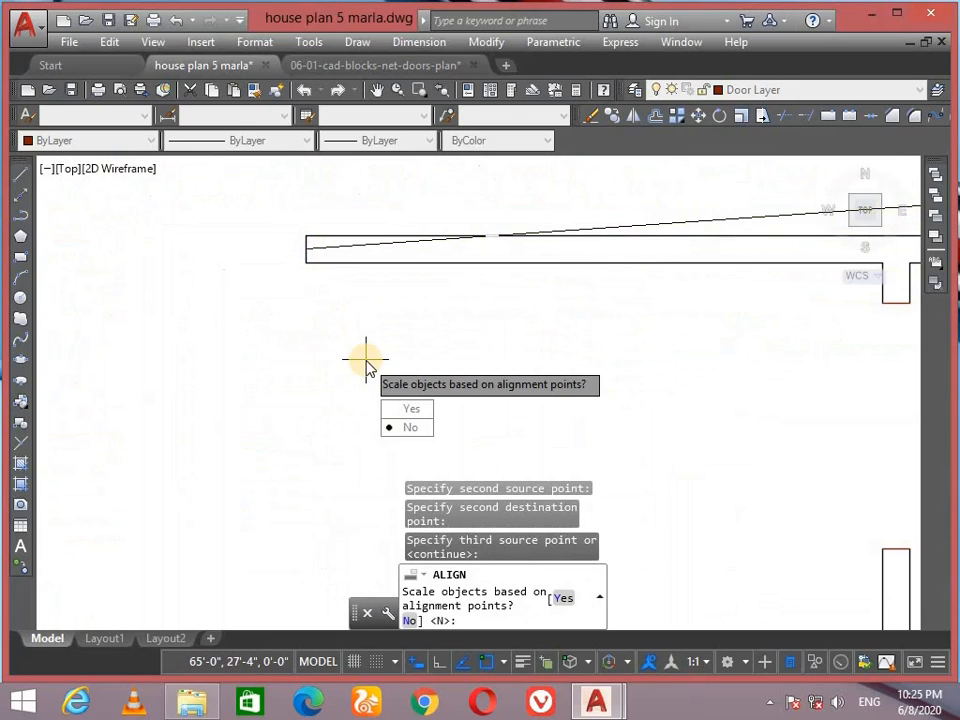
left_click(404, 410)
Step: Copy the aligned rear folding door block to just above the front side opening of the plan
scroll(259, 326, "down", 2)
left_click(262, 288)
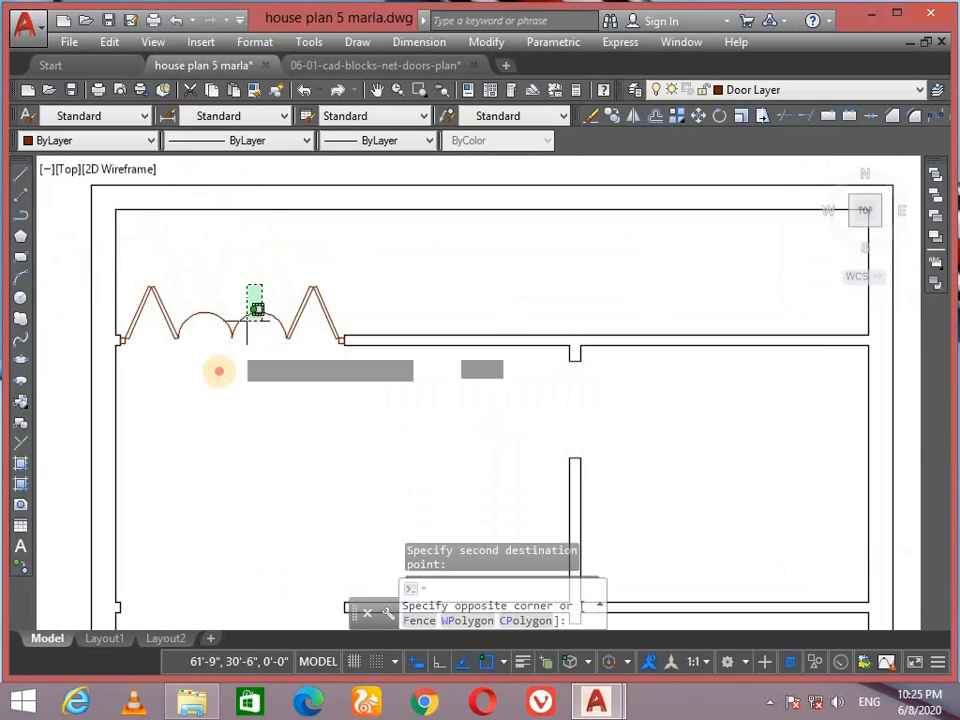
left_click(224, 372)
type("co")
key("Return")
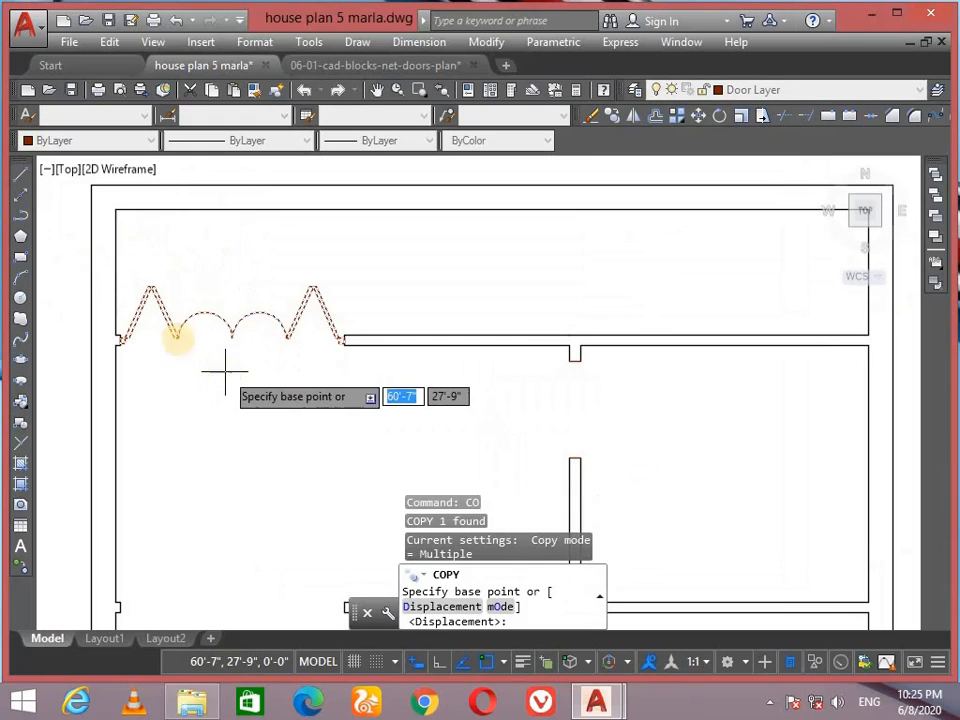
left_click(257, 336)
scroll(252, 305, "down", 5)
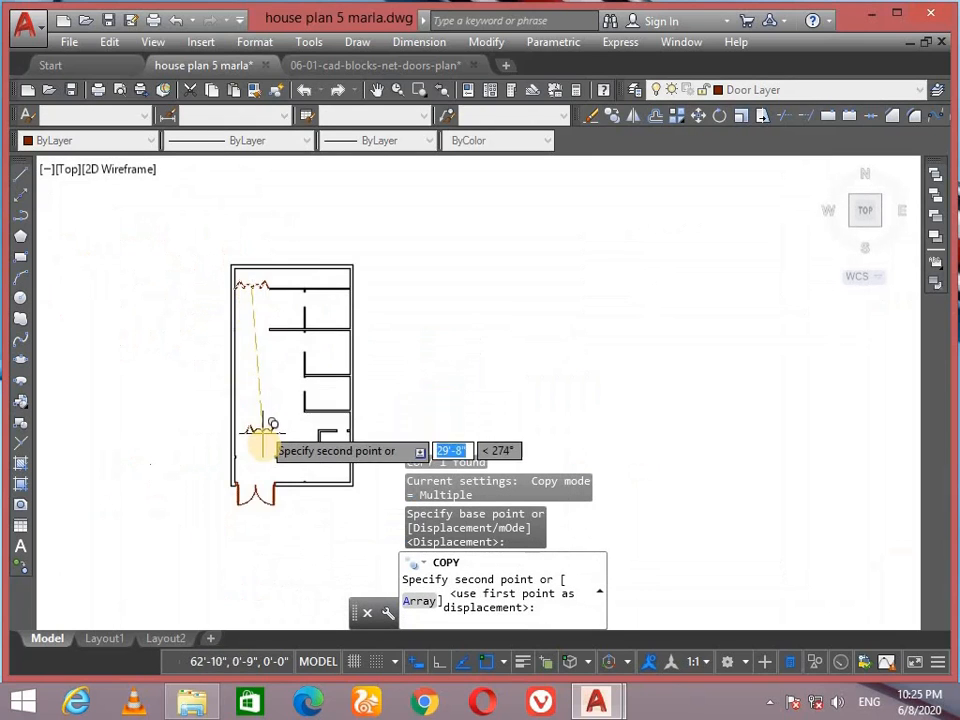
scroll(268, 430, "up", 4)
left_click(227, 470)
key("Escape")
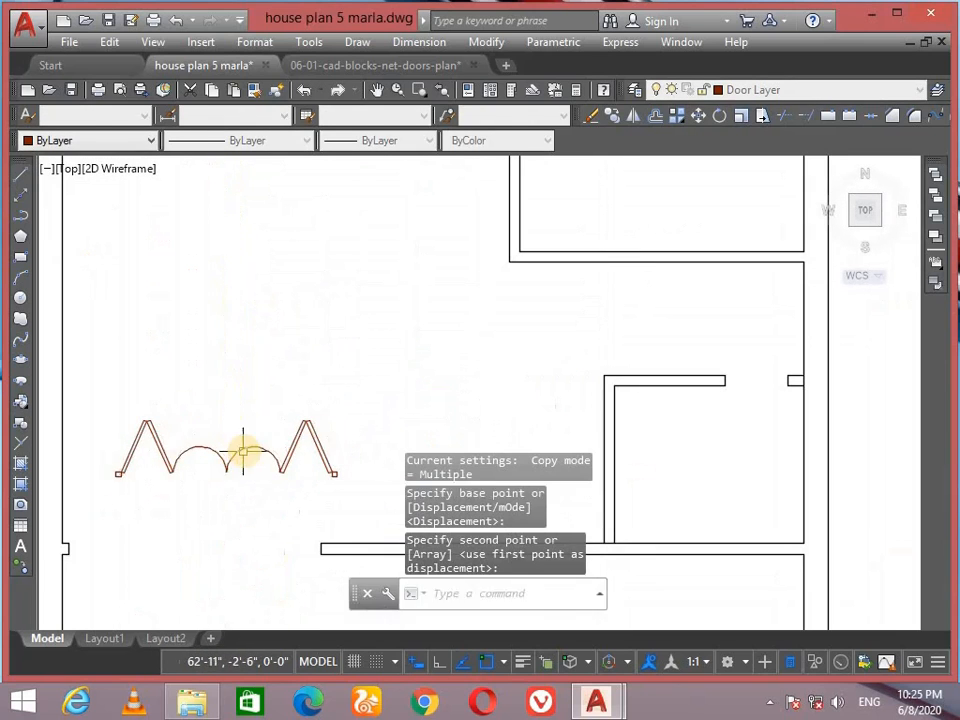
Step: Start aligning the copied door, matching its left jamb's outer edge midpoint to the midpoint of the front opening's left wall end
scroll(222, 470, "down", 4)
scroll(246, 452, "up", 6)
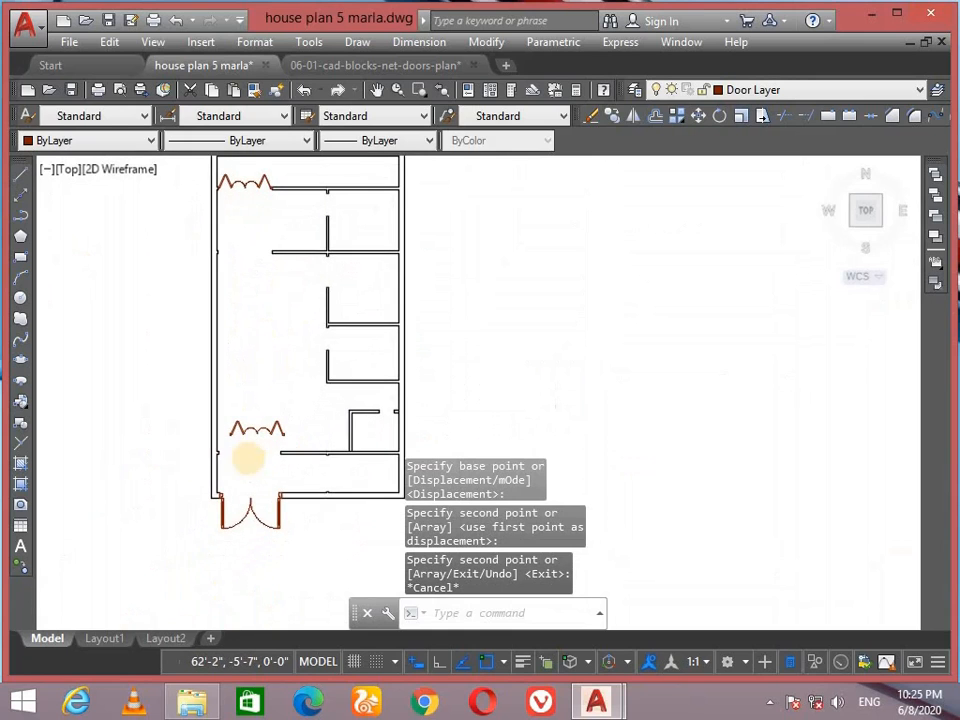
left_click(321, 369)
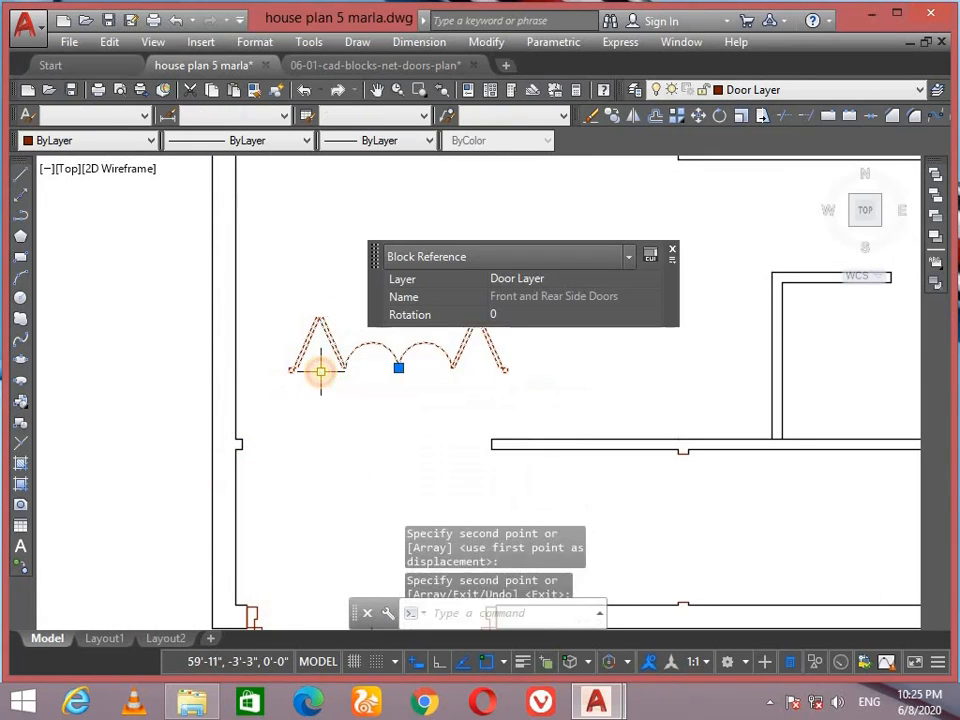
left_click(321, 370)
type("al")
key("Return")
scroll(311, 366, "up", 5)
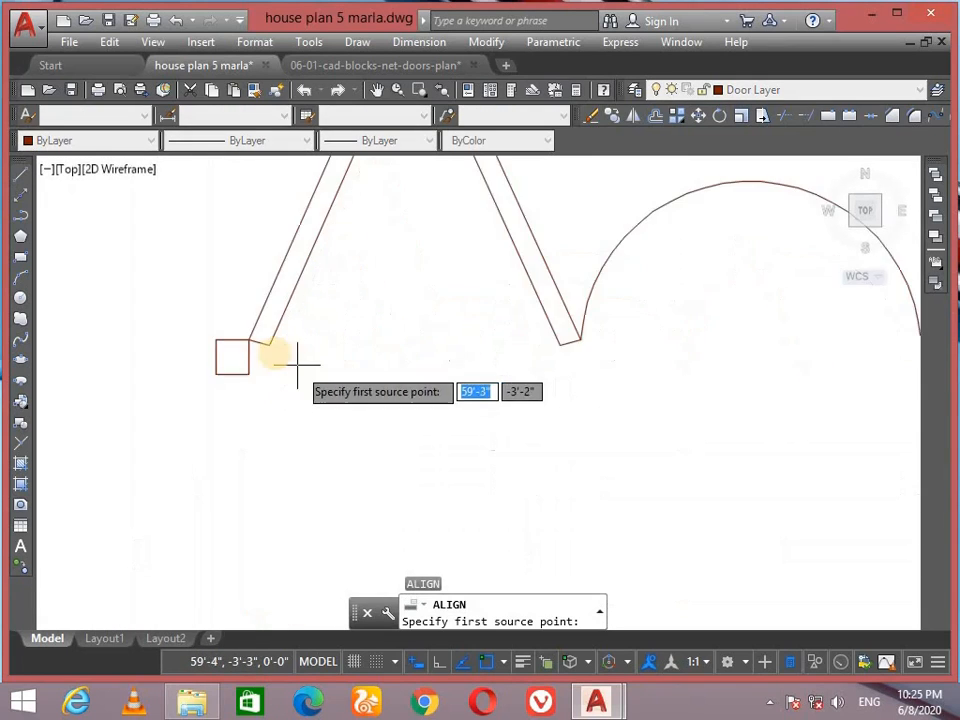
left_click(217, 357)
scroll(240, 420, "down", 5)
scroll(200, 415, "up", 5)
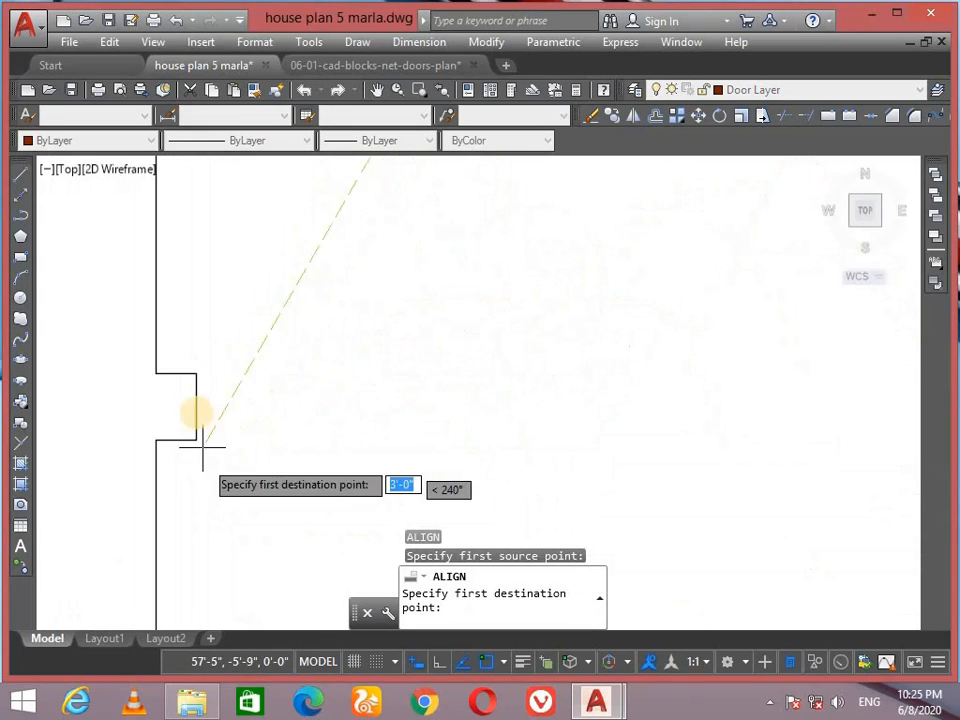
left_click(196, 407)
Step: Match the copy's right jamb outer edge midpoint to the front opening's right wall end midpoint and finish with scaling set to Yes
scroll(439, 377, "down", 5)
scroll(531, 347, "up", 3)
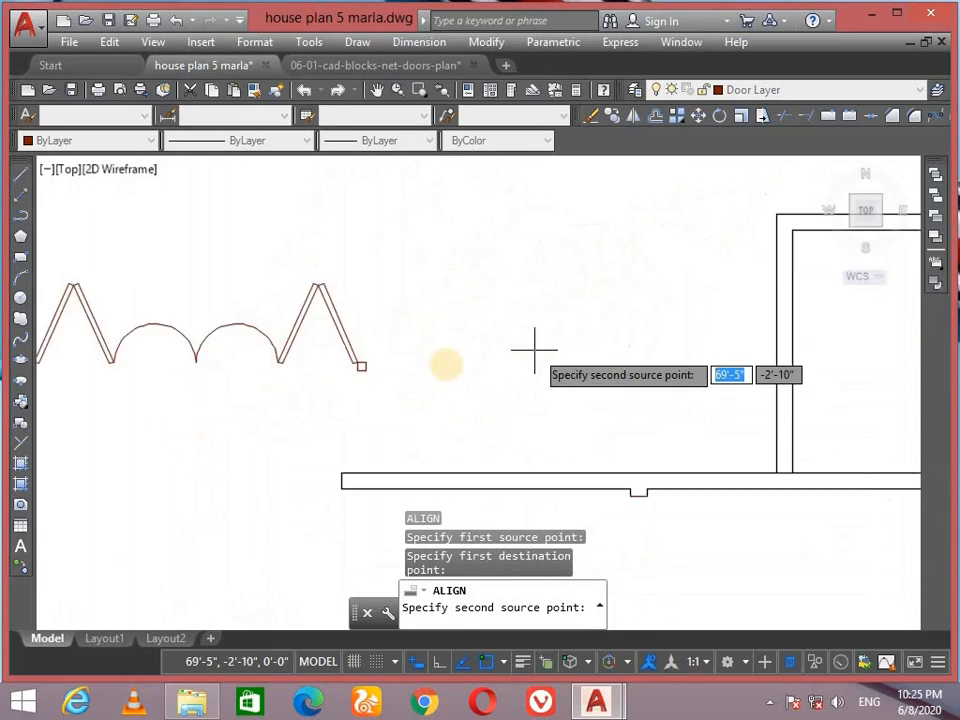
scroll(155, 395, "up", 3)
left_click(131, 388)
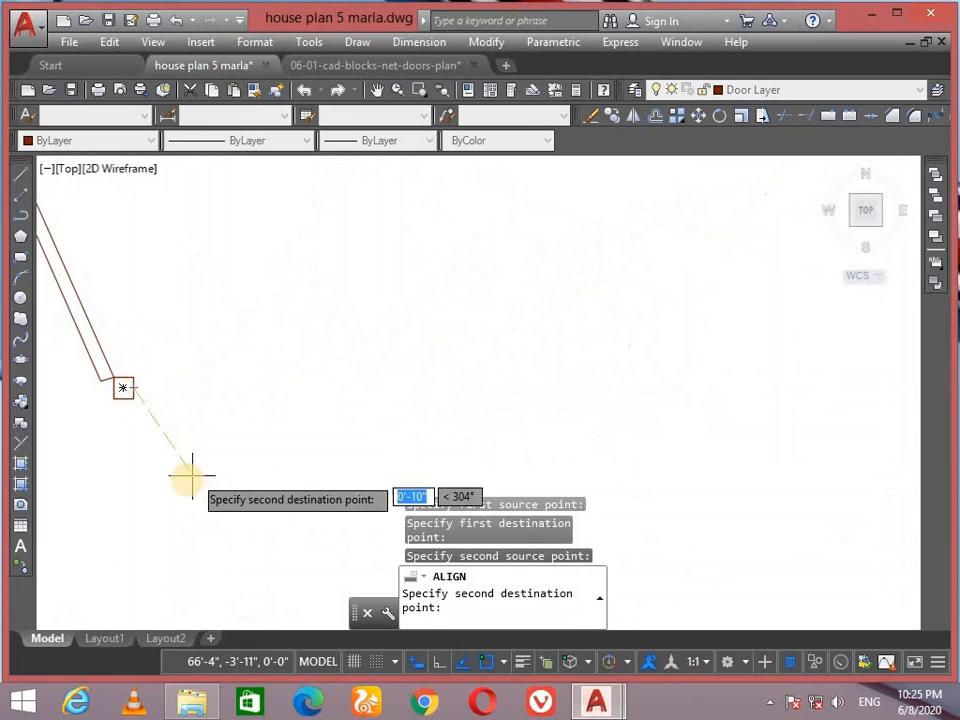
scroll(180, 487, "down", 3)
scroll(141, 544, "up", 4)
left_click(139, 549)
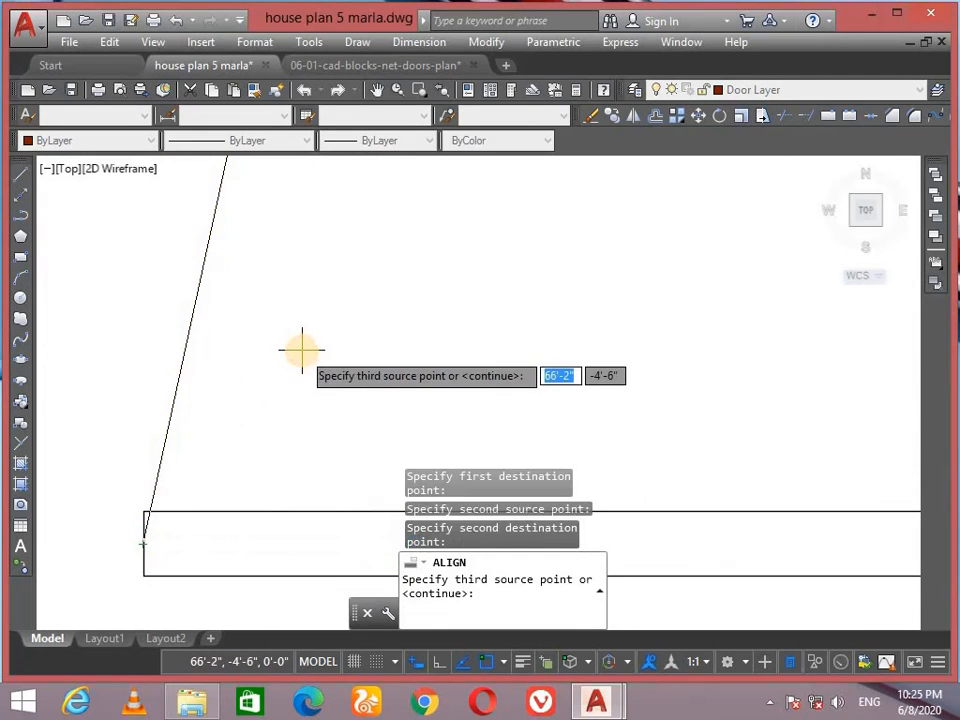
key("Return")
left_click(353, 400)
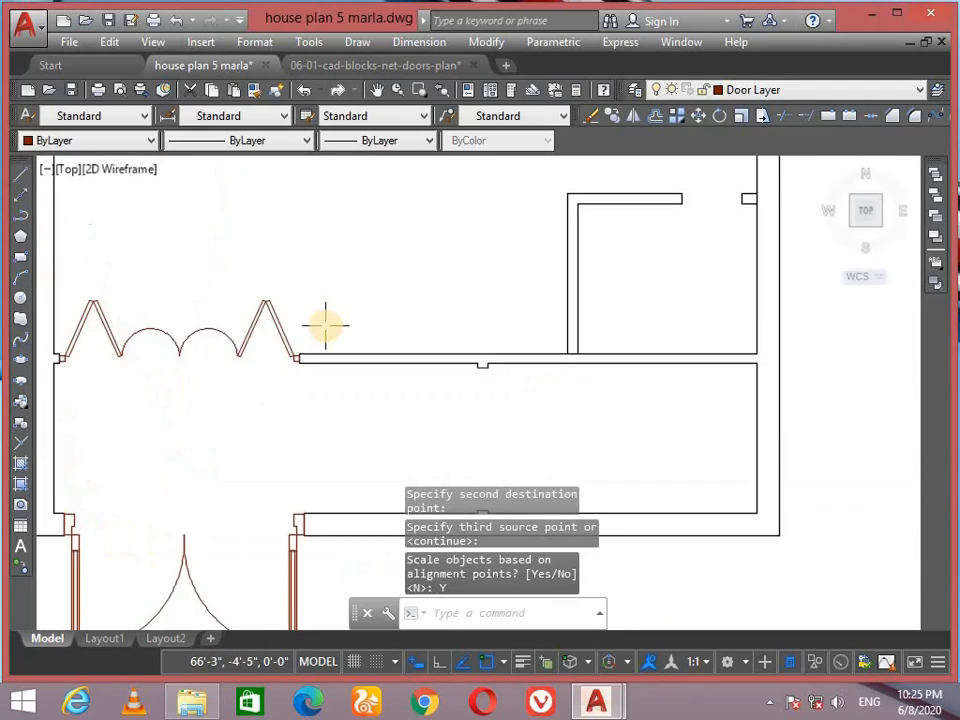
Step: Examine the placed front and rear side doors and the remaining wall openings across the whole plan
middle_click_drag(168, 290, 288, 288)
scroll(386, 197, "down", 4)
scroll(386, 197, "up", 2)
middle_click_drag(386, 197, 322, 424)
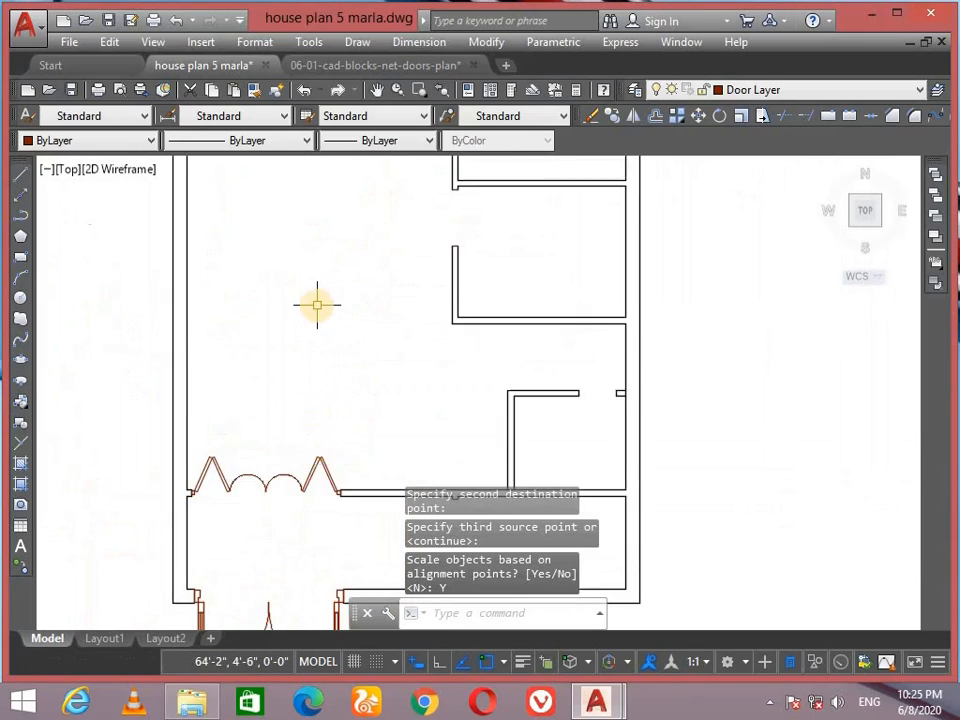
scroll(317, 304, "down", 2)
middle_click_drag(316, 320, 282, 507)
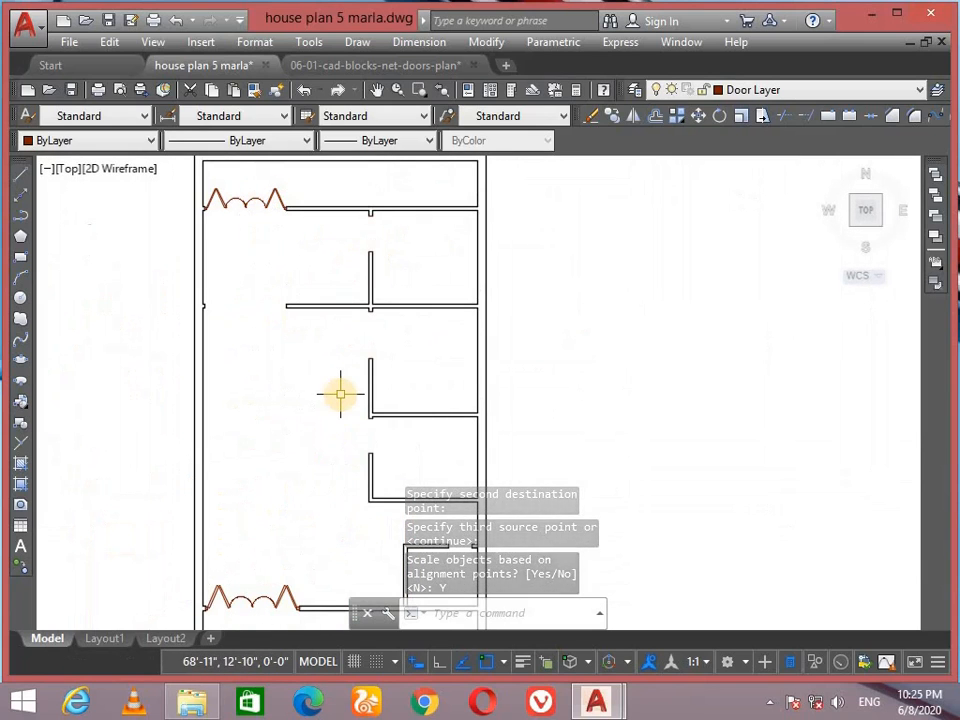
scroll(530, 332, "down", 4)
middle_click_drag(578, 292, 481, 414)
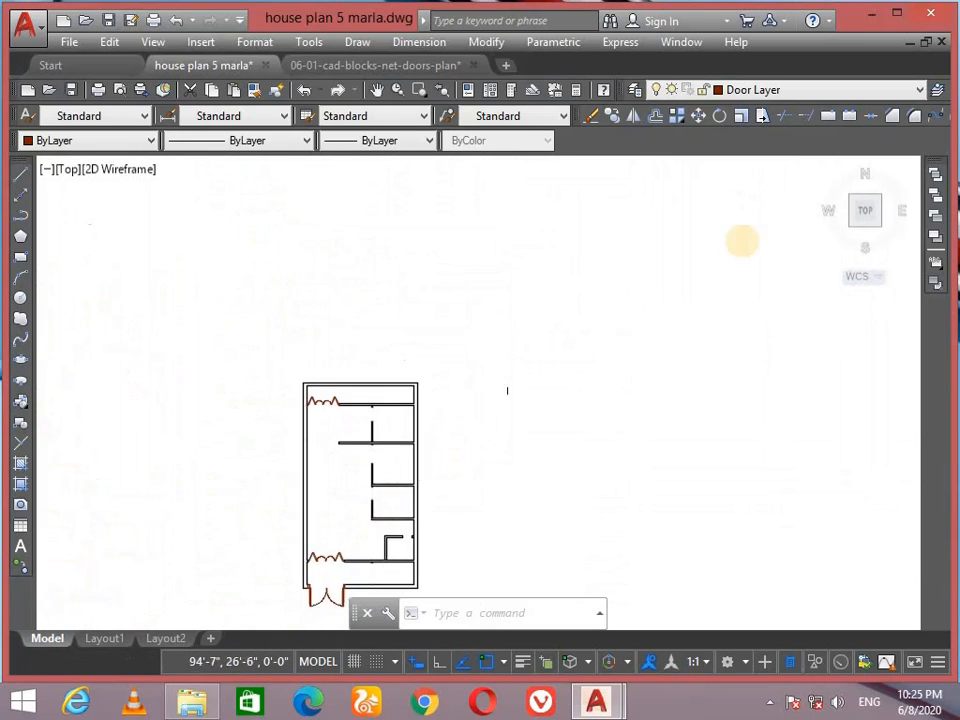
scroll(762, 224, "down", 2)
scroll(714, 265, "down", 5)
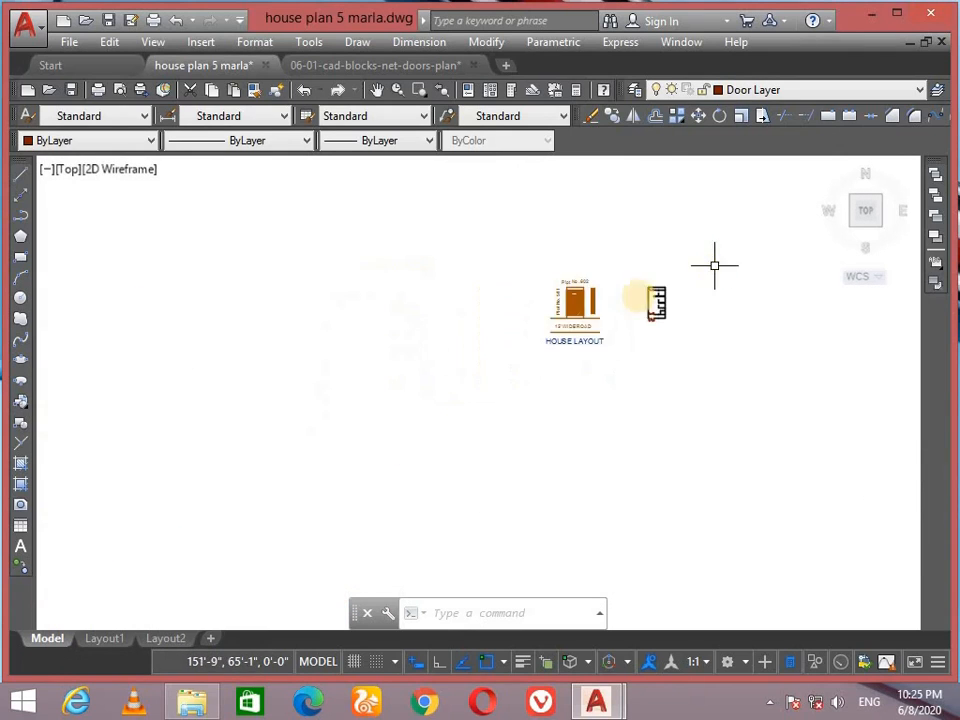
Step: Erase the lower hooked return of the right jamb profile on the S-shaped double-swing door
scroll(471, 349, "up", 8)
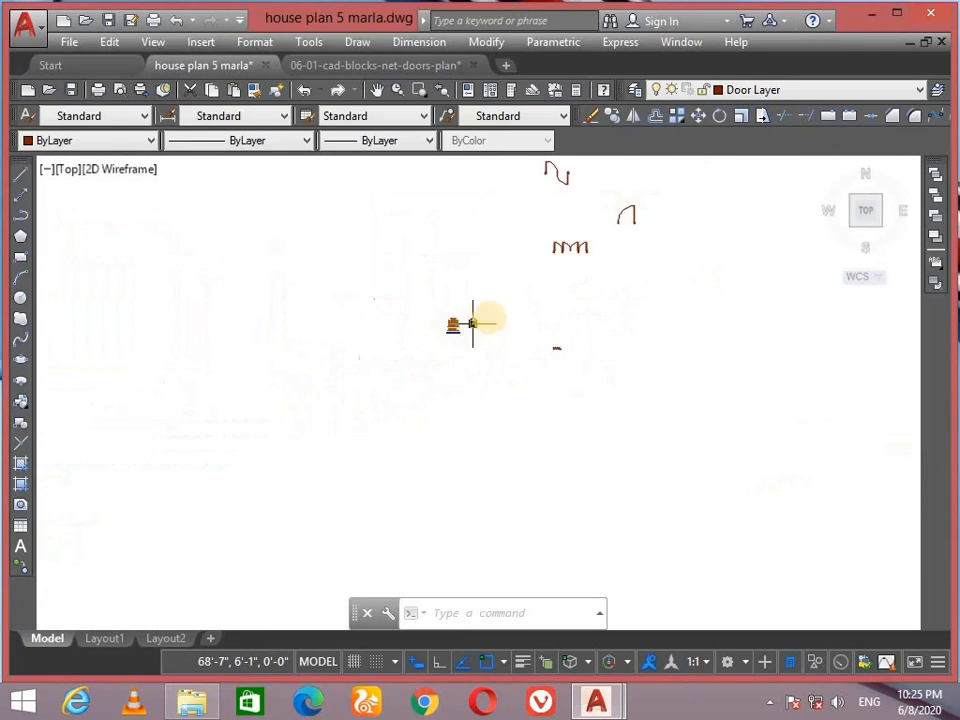
left_click(519, 199)
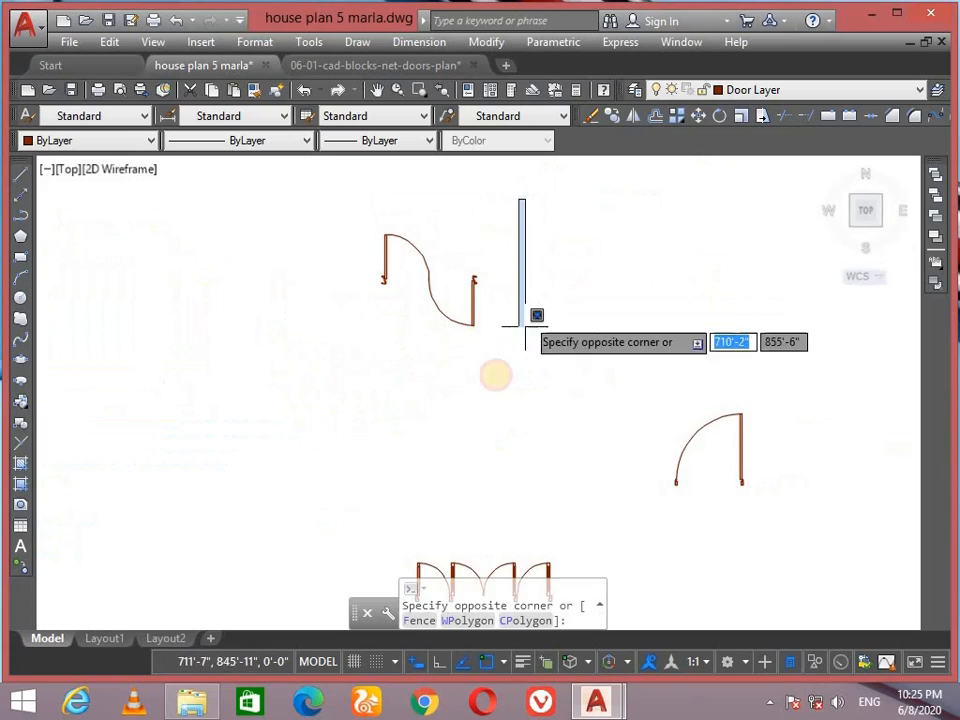
left_click(527, 291)
scroll(461, 291, "up", 5)
middle_click_drag(599, 241, 497, 360)
scroll(507, 294, "up", 3)
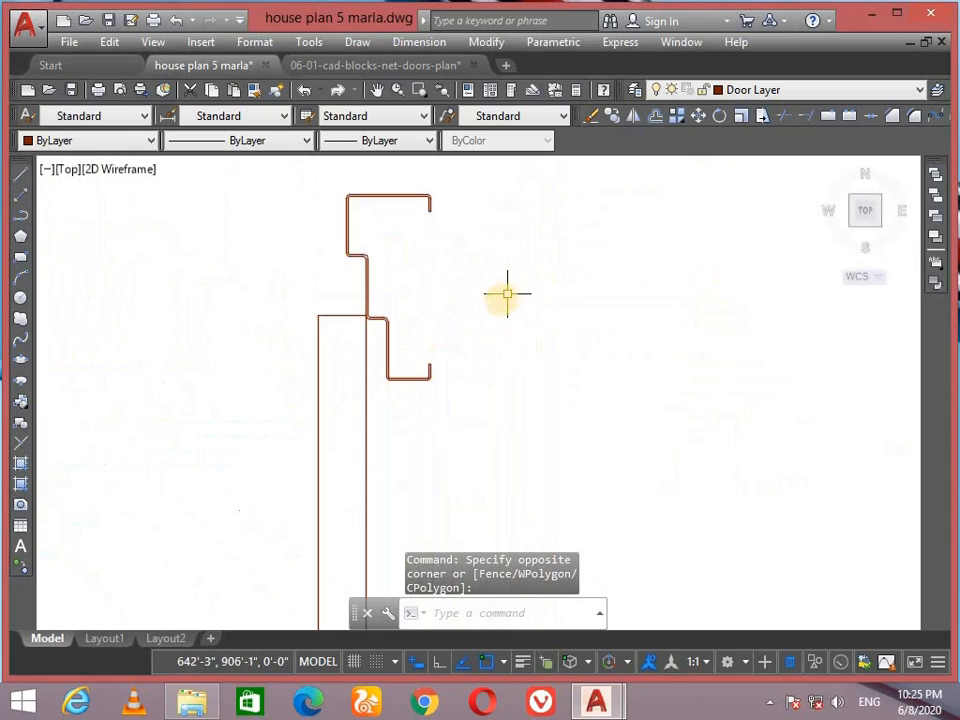
left_click(470, 349)
left_click(378, 392)
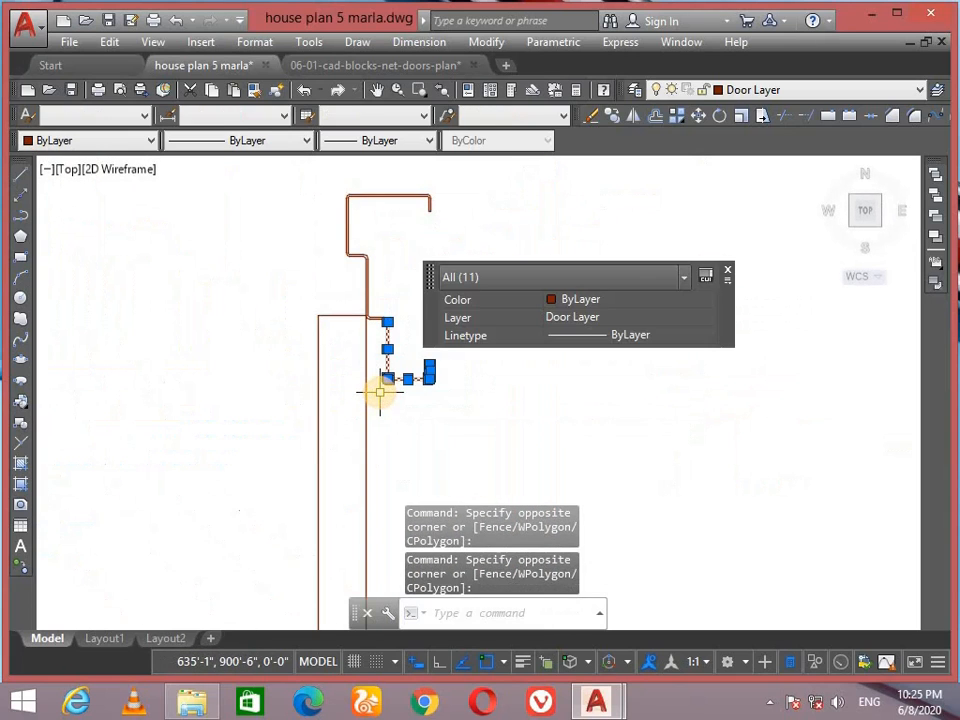
key("Delete")
Step: Erase the two leftover corner arcs at the end of the right jamb's lower flange
mouse_move(379, 392)
middle_mouse_down()
mouse_move(379, 349)
mouse_move(413, 253)
mouse_move(333, 478)
middle_mouse_up()
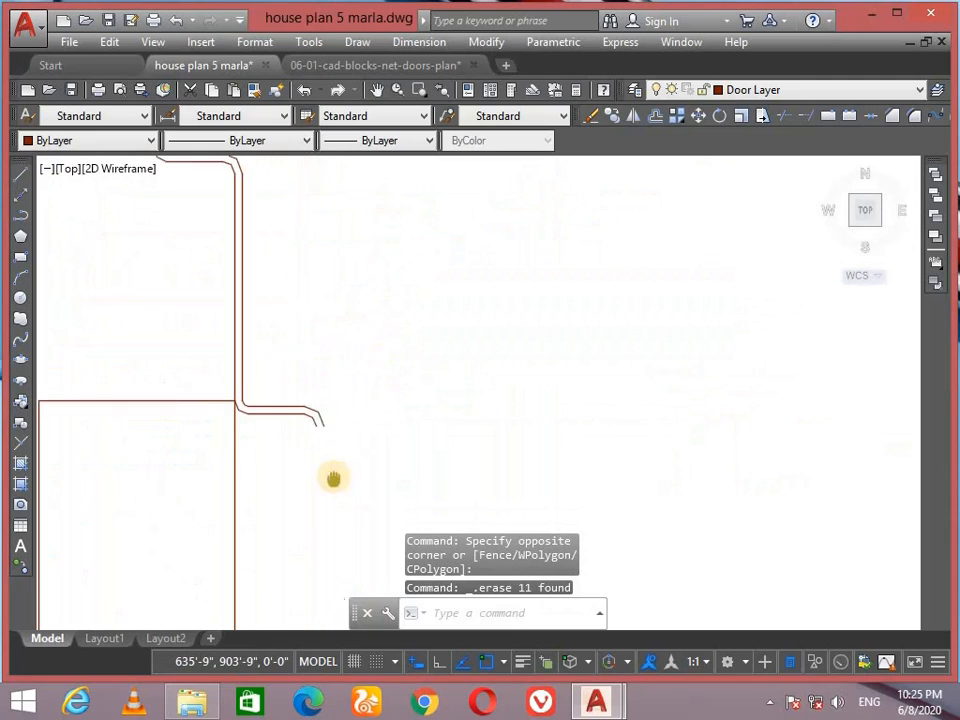
left_click(340, 402)
left_click(308, 442)
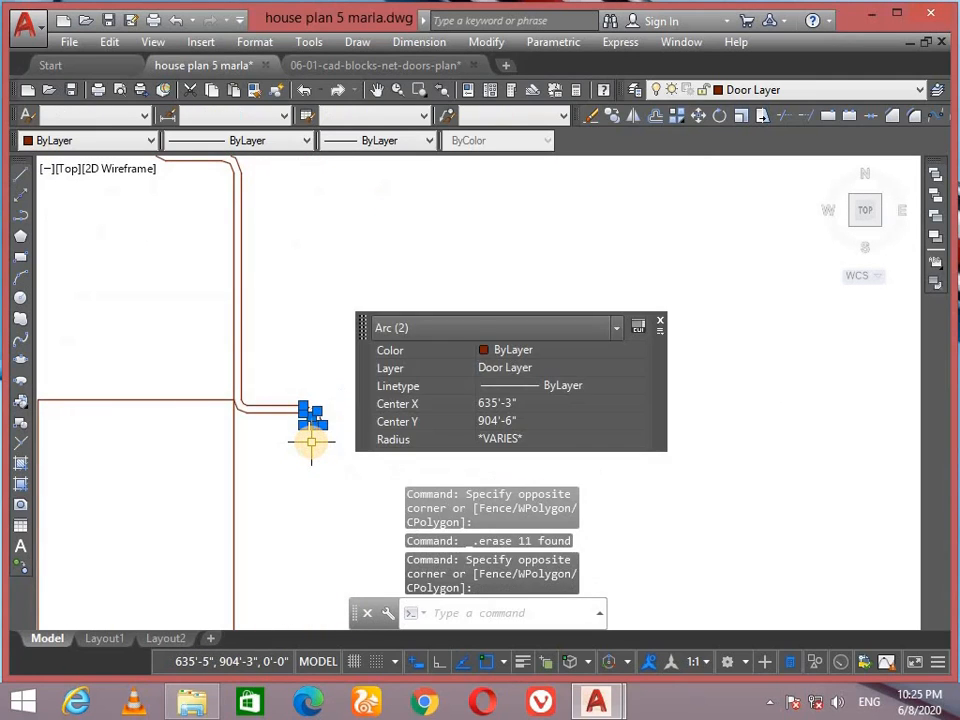
key("Delete")
type("l")
key("Return")
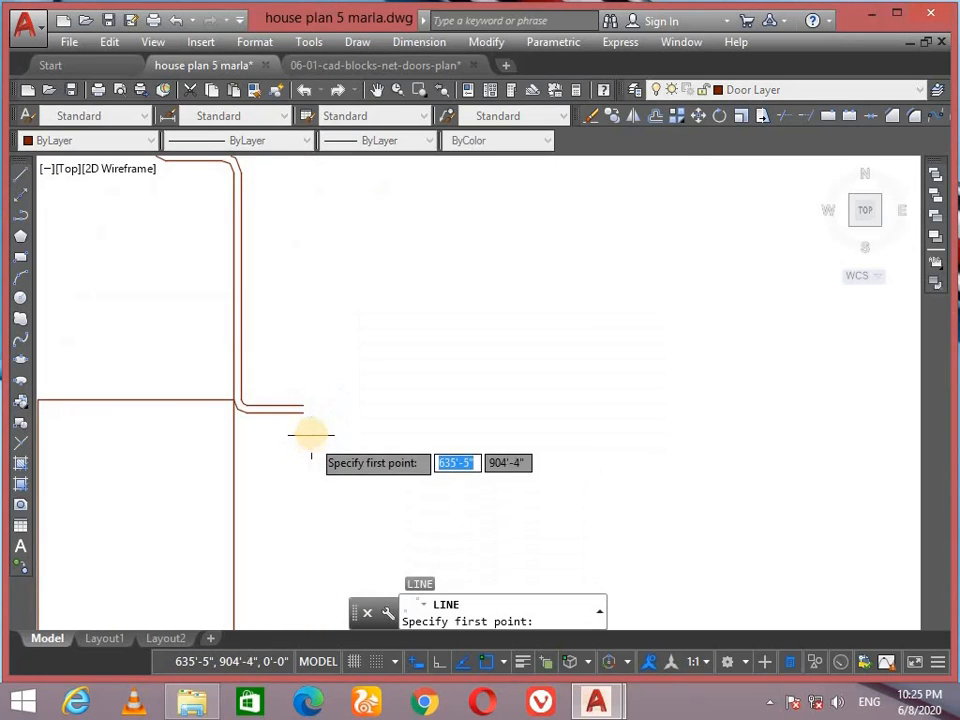
scroll(311, 434, "up", 5)
left_click(272, 344)
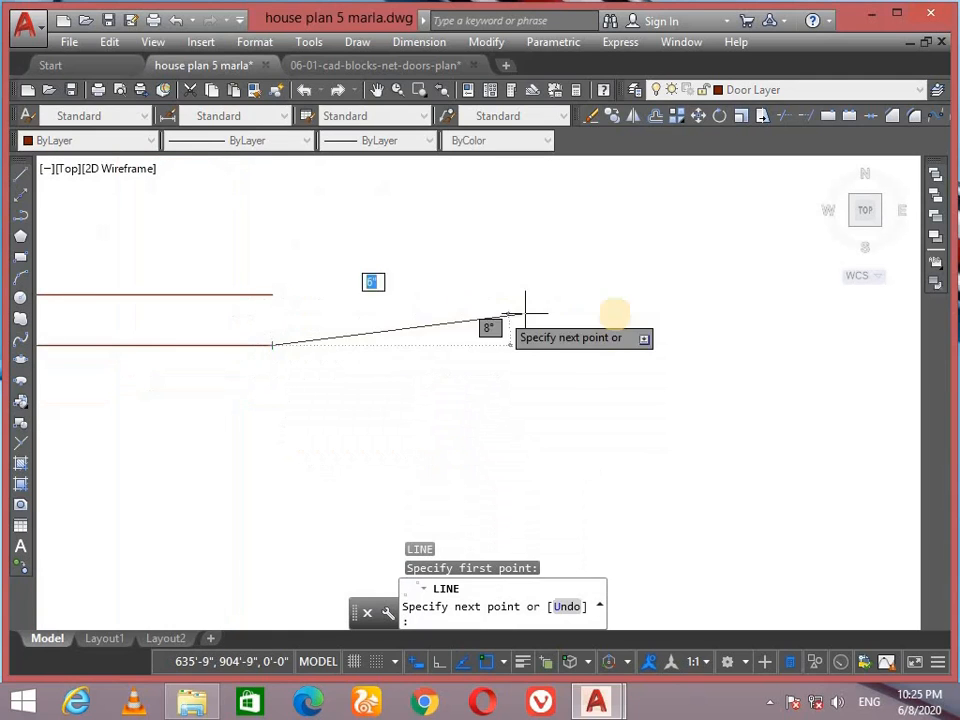
scroll(604, 326, "down", 5)
middle_click_drag(594, 334, 347, 553)
scroll(486, 270, "down", 5)
middle_click_drag(486, 270, 417, 334)
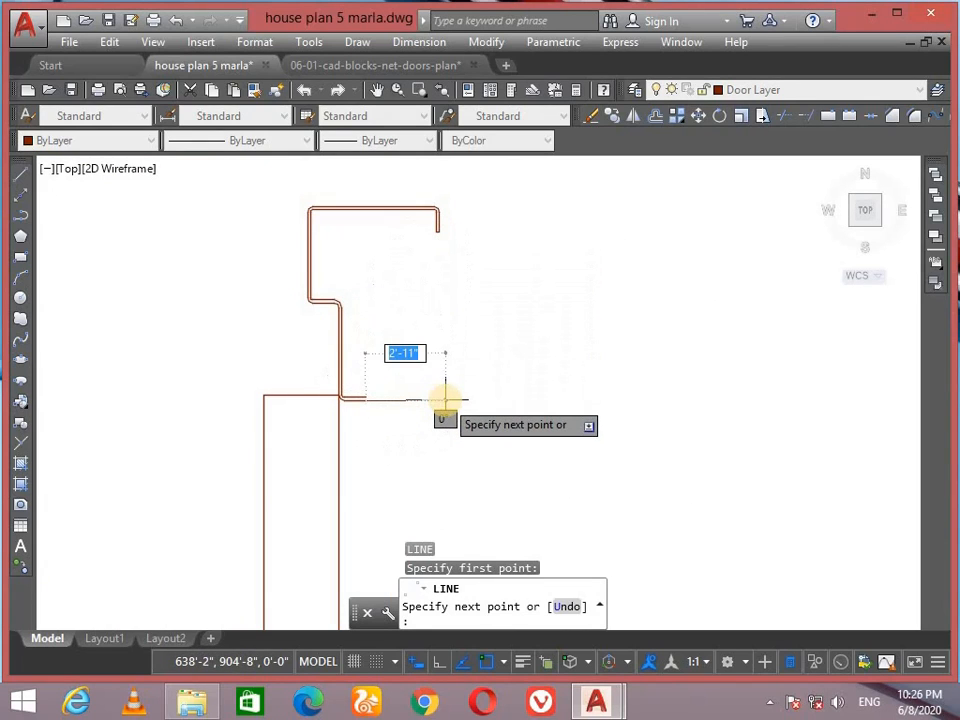
key("Escape")
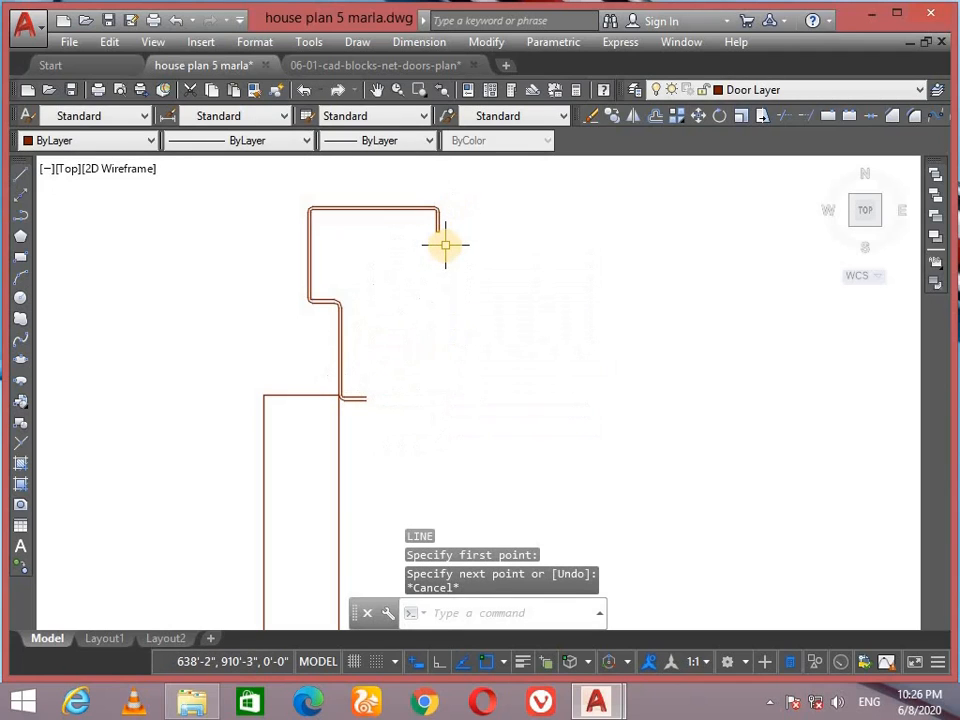
Step: Draw a vertical line with Ortho on, from the outer end of the right jamb's upper hook down past the lower flange
key("Return")
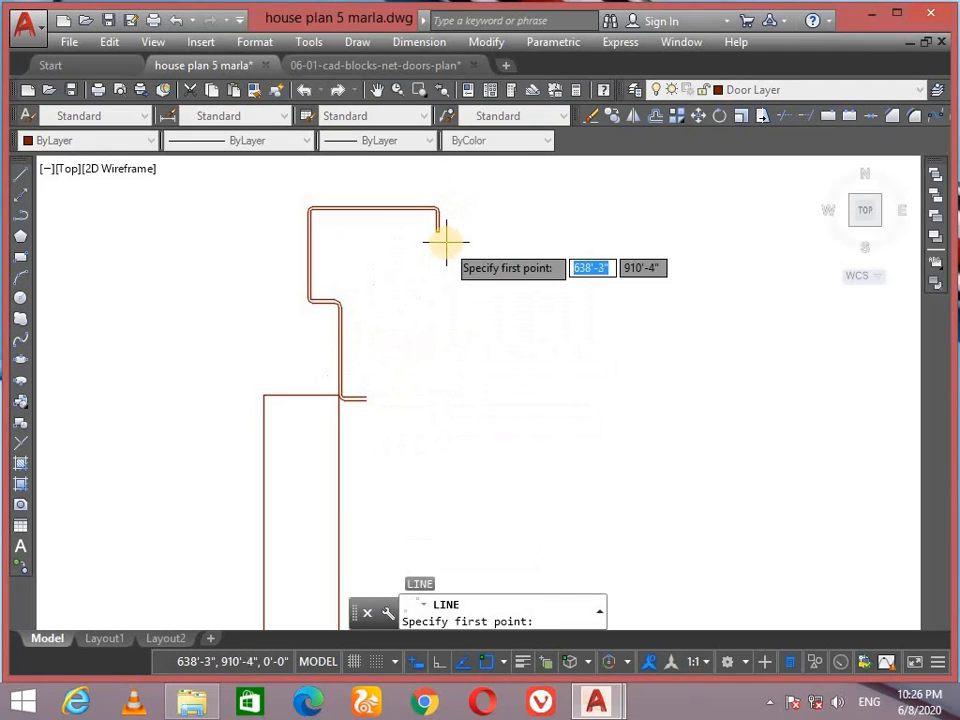
scroll(446, 240, "up", 5)
left_click(407, 226)
scroll(415, 411, "down", 3)
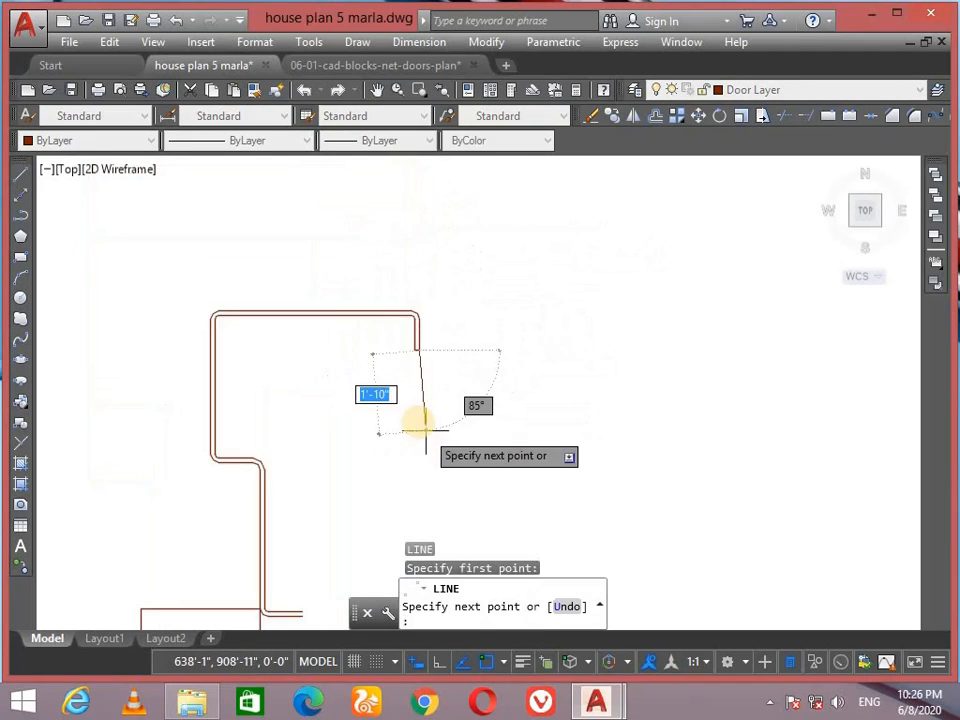
key("F8")
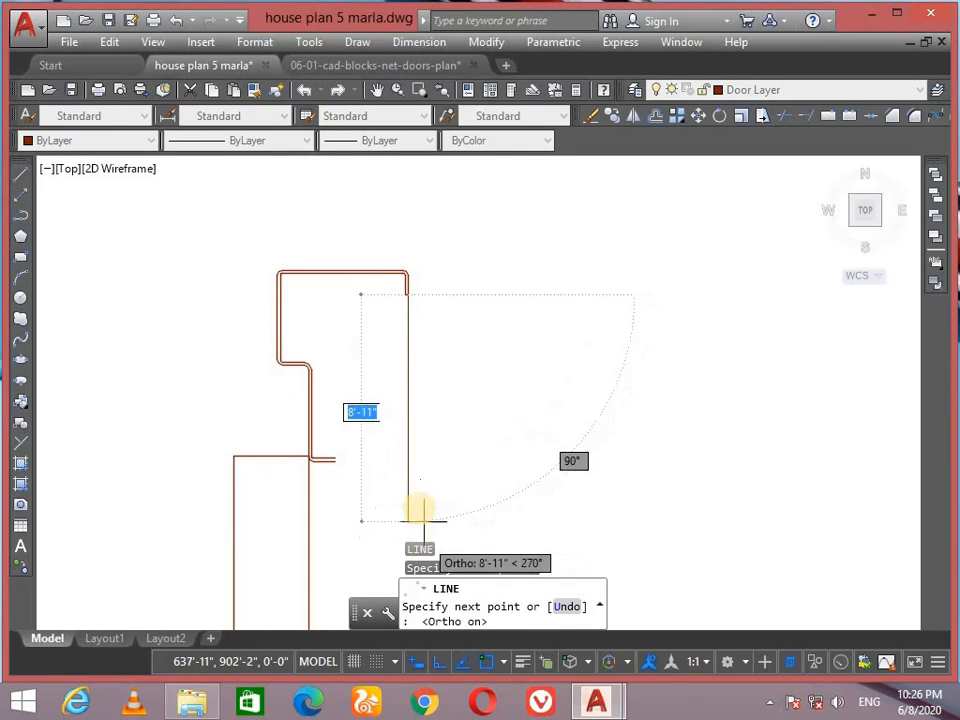
left_click(417, 502)
key("Return")
Step: Draw a parallel vertical line from the inner end of the right jamb's upper hook down past the lower flange
scroll(405, 270, "up", 3)
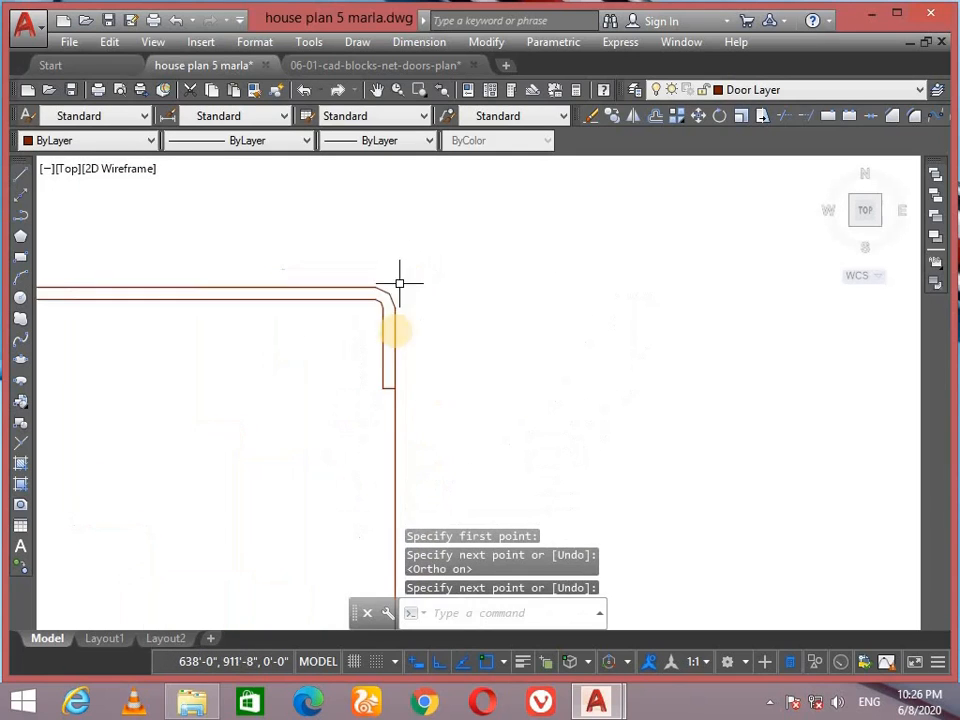
key("Return")
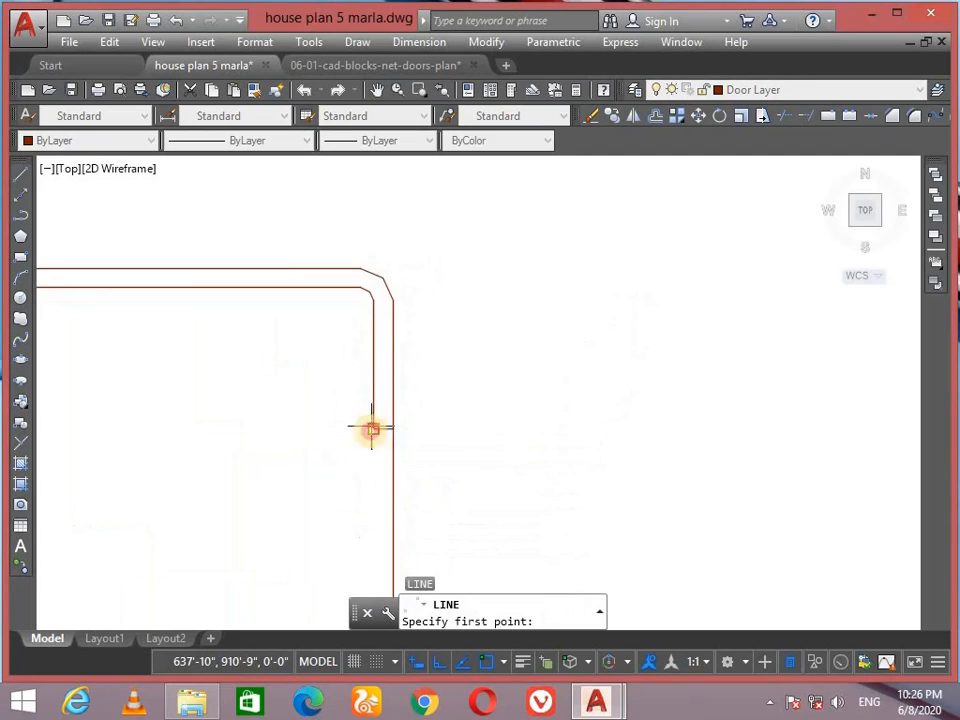
left_click(371, 429)
scroll(366, 436, "down", 4)
scroll(364, 439, "up", 2)
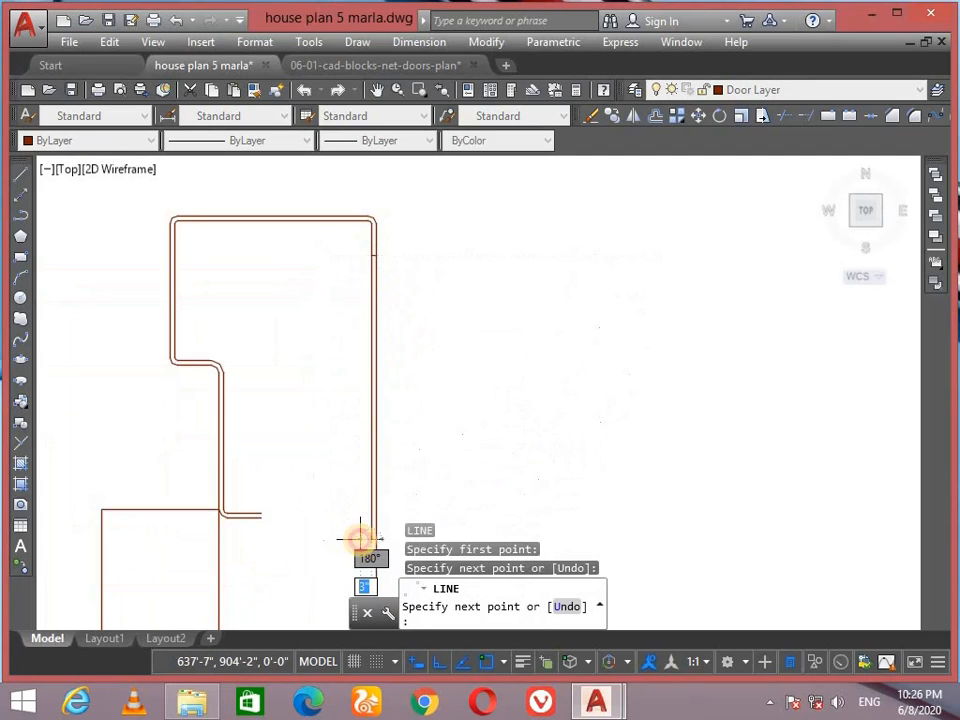
key("Return")
Step: Draw two horizontal lines extending the lower flange's inner and outer edges to the inner and outer vertical lines
scroll(293, 513, "up", 5)
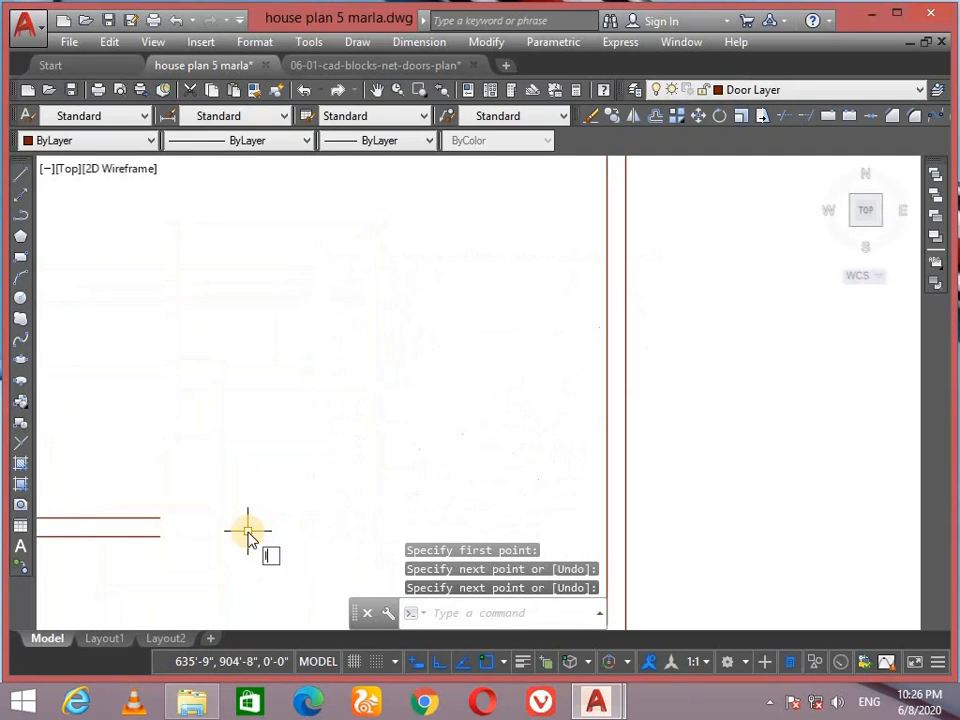
key("Return")
left_click(160, 518)
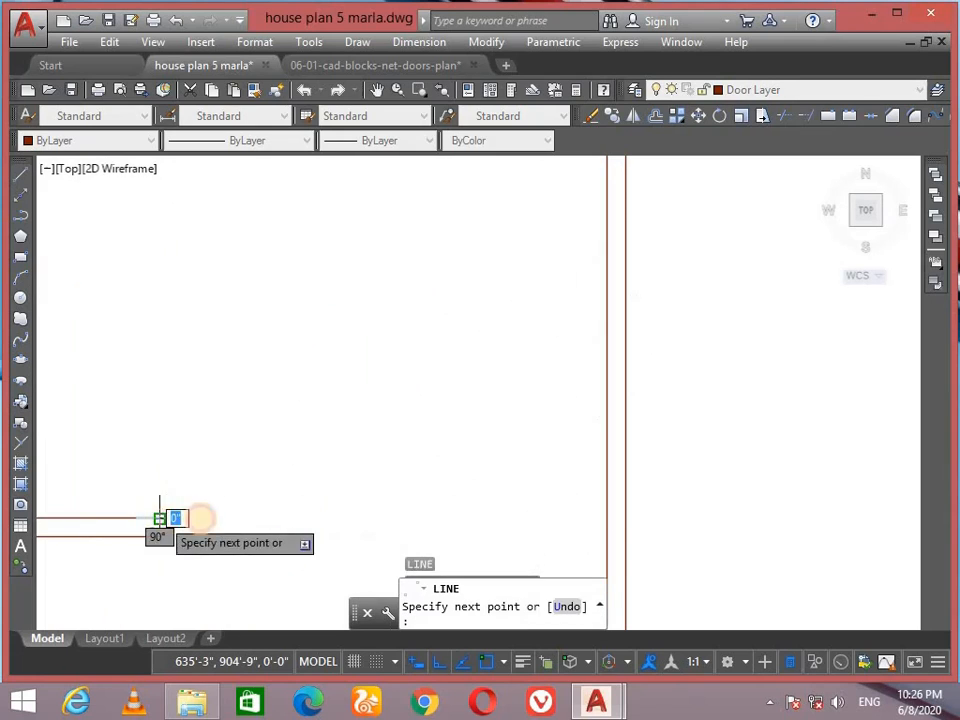
left_click(601, 518)
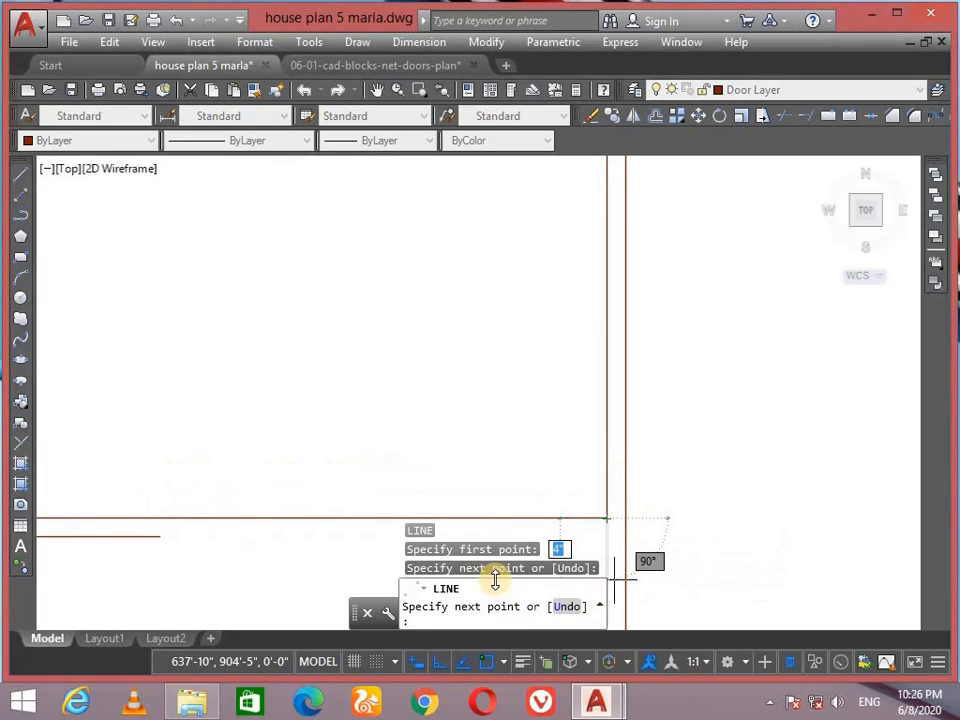
key("Return")
key("Return")
left_click(160, 537)
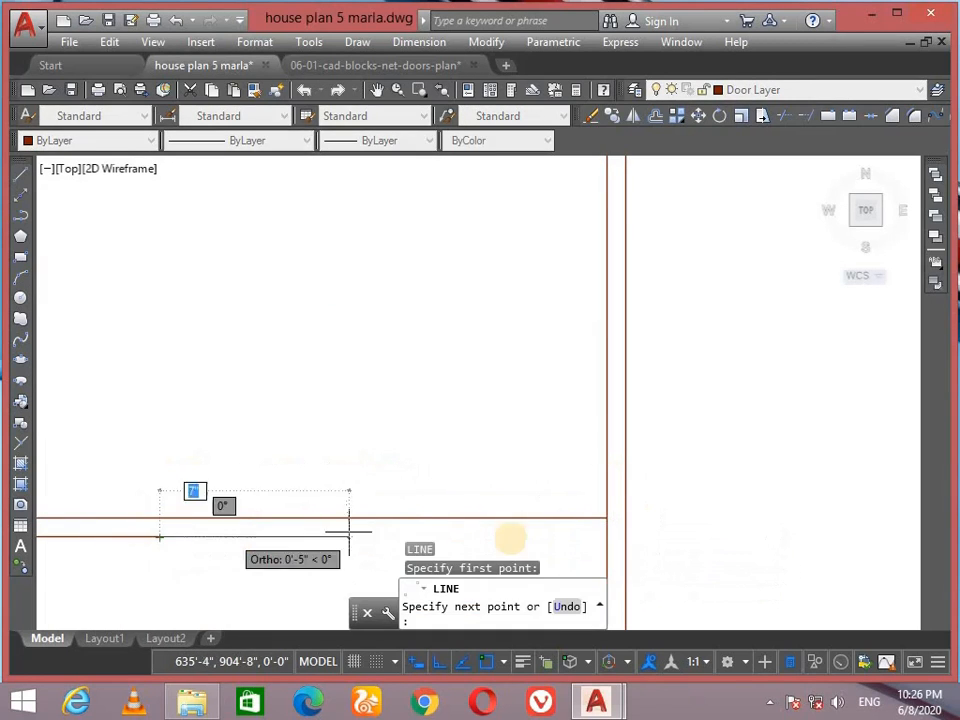
left_click(623, 537)
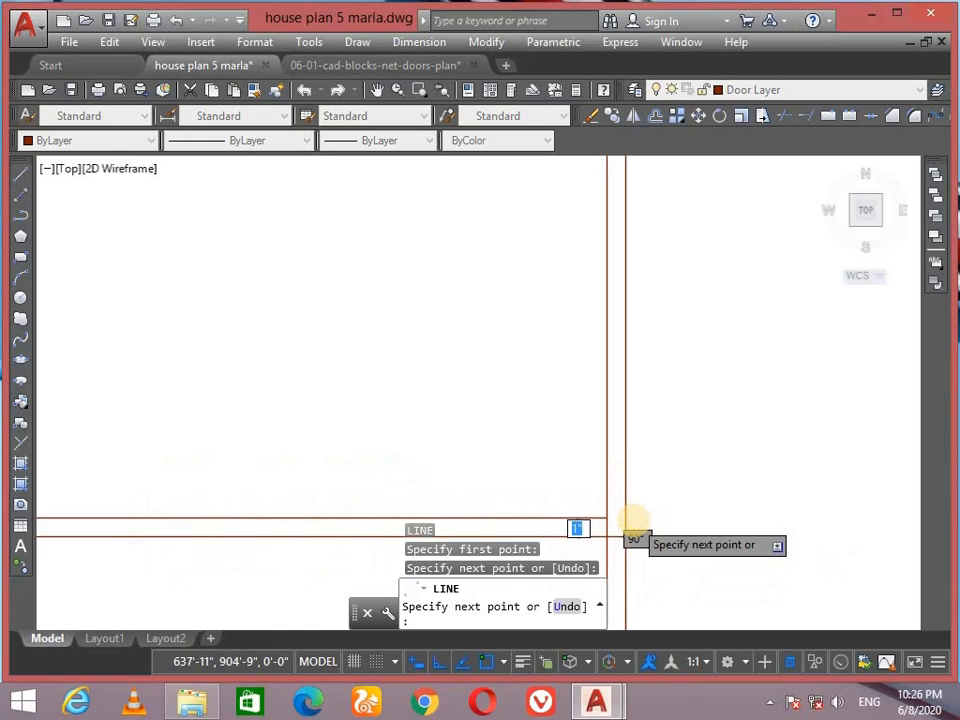
key("Return")
Step: Trim the line overhangs at the right jamb's lower outer corner to form a clean closed double-line corner
key("Return")
key("Return")
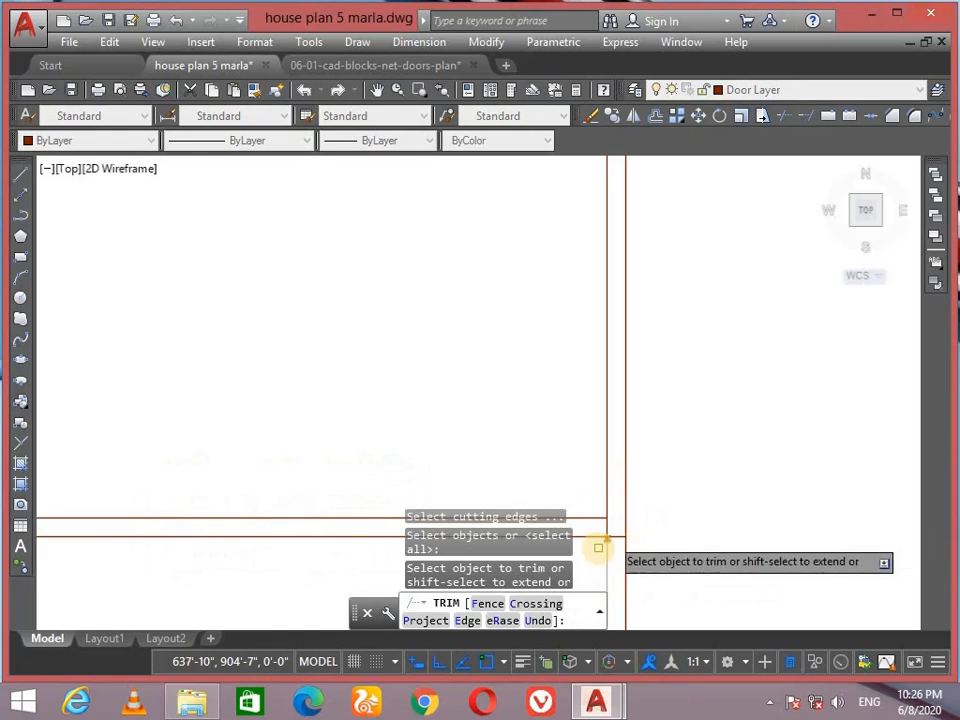
scroll(619, 524, "down", 3)
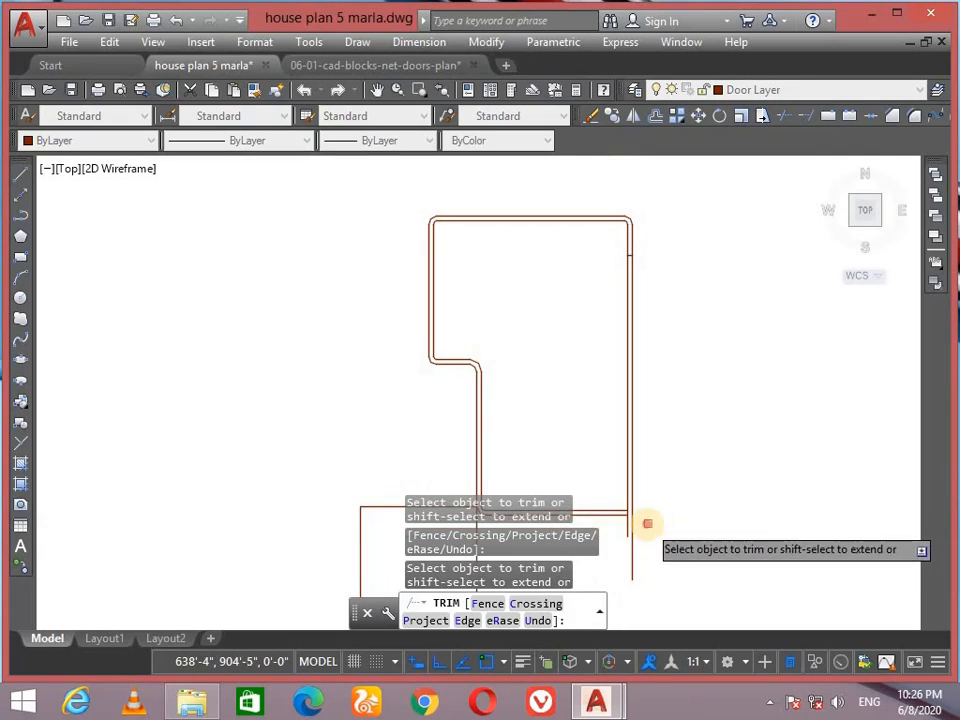
left_click(624, 521)
left_click(651, 540)
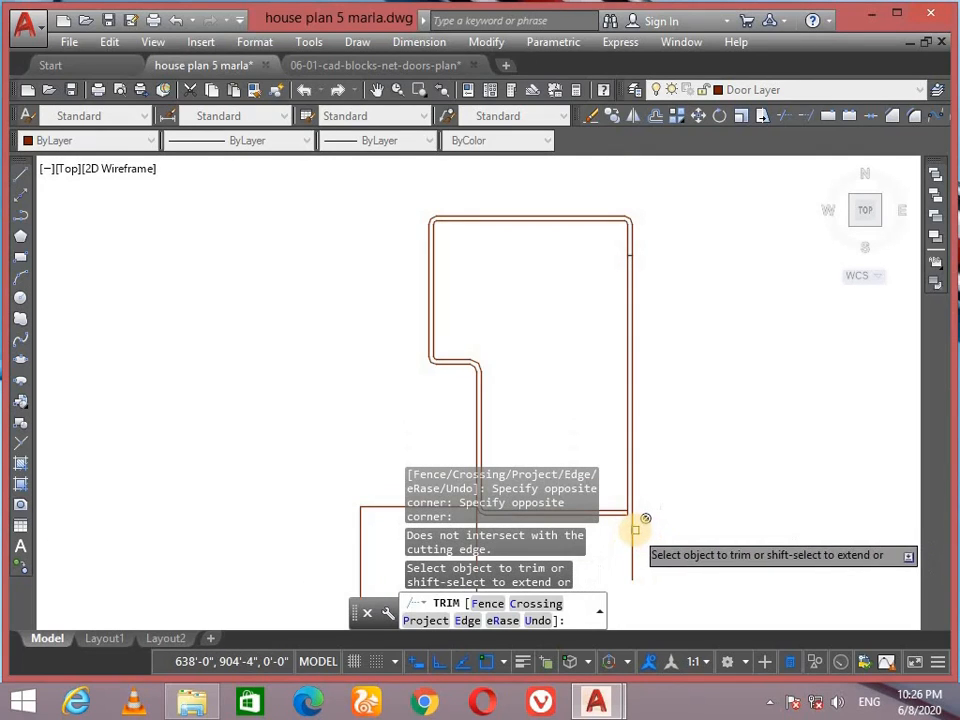
scroll(636, 528, "up", 5)
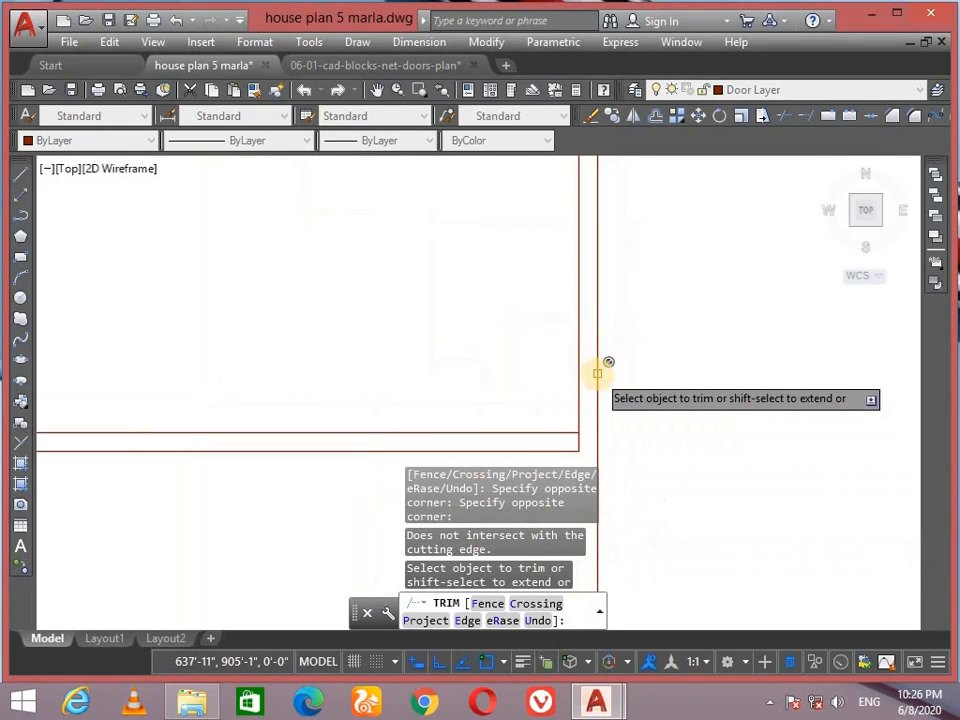
left_click(569, 452)
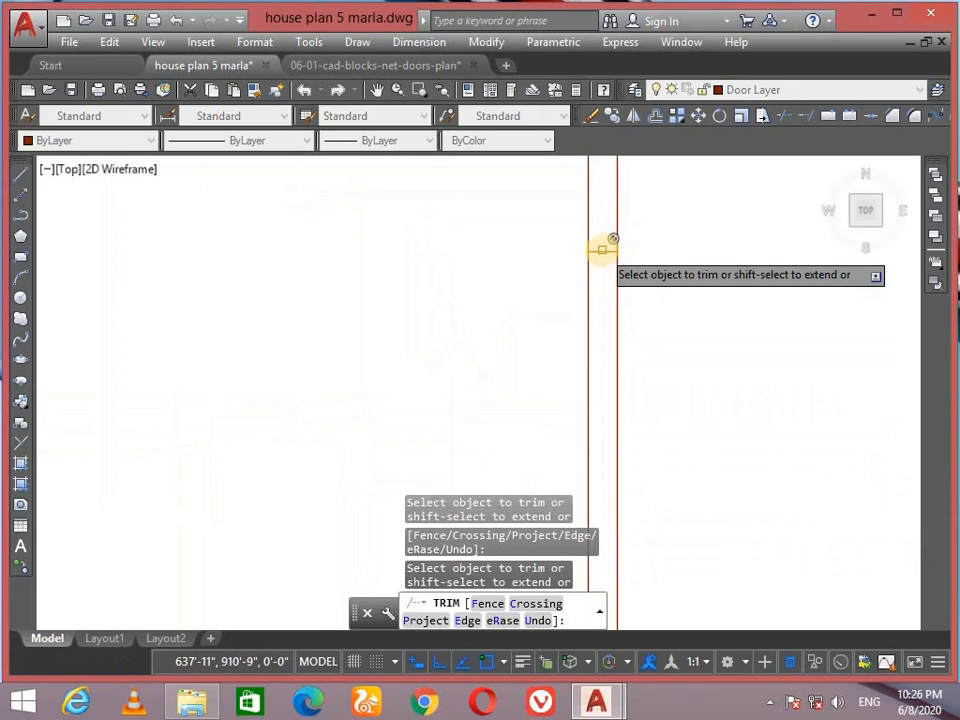
key("Escape")
Step: Erase the short cross line between the two vertical lines near the right jamb's upper corner
left_click(606, 247)
left_click(602, 262)
key("Delete")
Step: Erase the upper hooked return of the left jamb profile on the same double-swing door
middle_click_drag(602, 262, 814, 196)
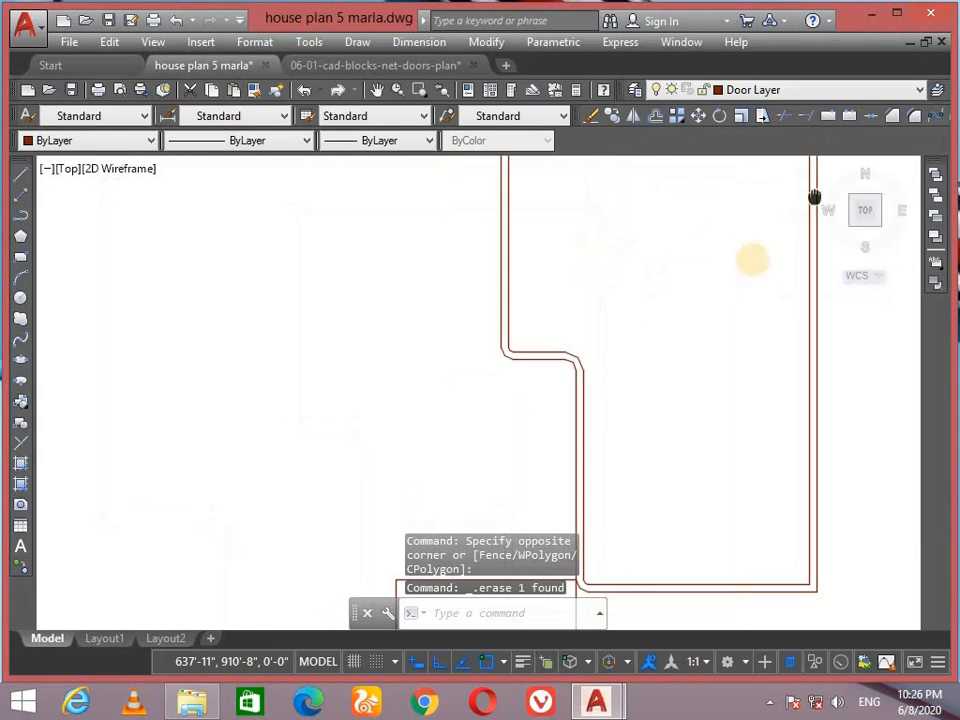
scroll(579, 356, "down", 6)
middle_click_drag(579, 356, 808, 296)
scroll(530, 378, "down", 6)
middle_click_drag(399, 379, 568, 355)
scroll(252, 310, "up", 6)
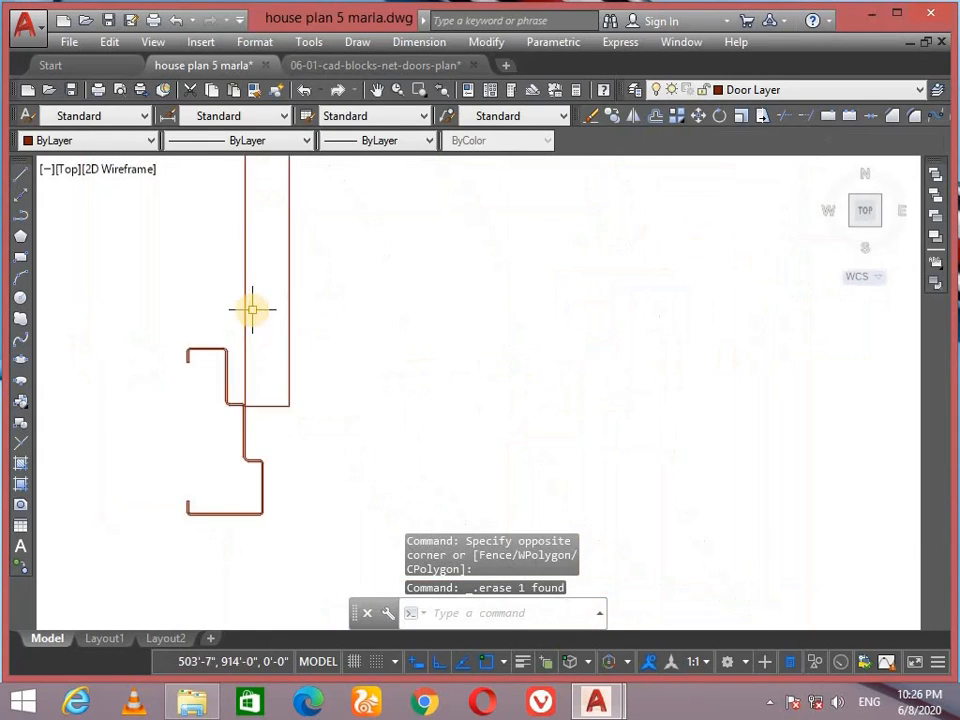
scroll(252, 310, "up", 2)
left_click(218, 353)
left_click(123, 453)
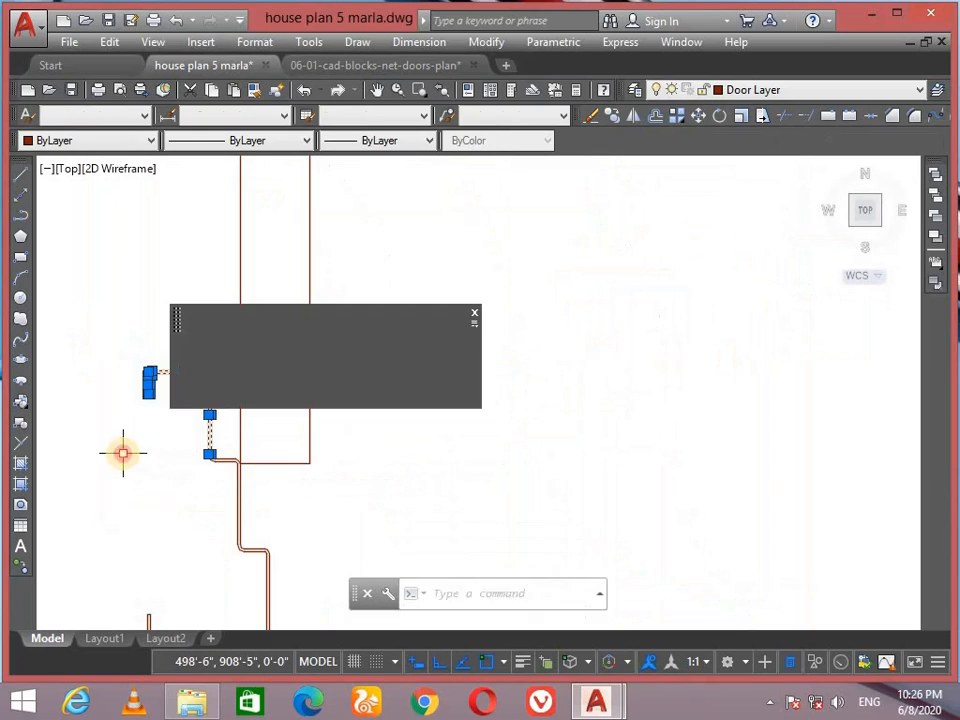
key("Delete")
Step: Erase the two leftover corner arcs at the free end of the left jamb's shortened flange
scroll(219, 456, "up", 6)
left_click(181, 430)
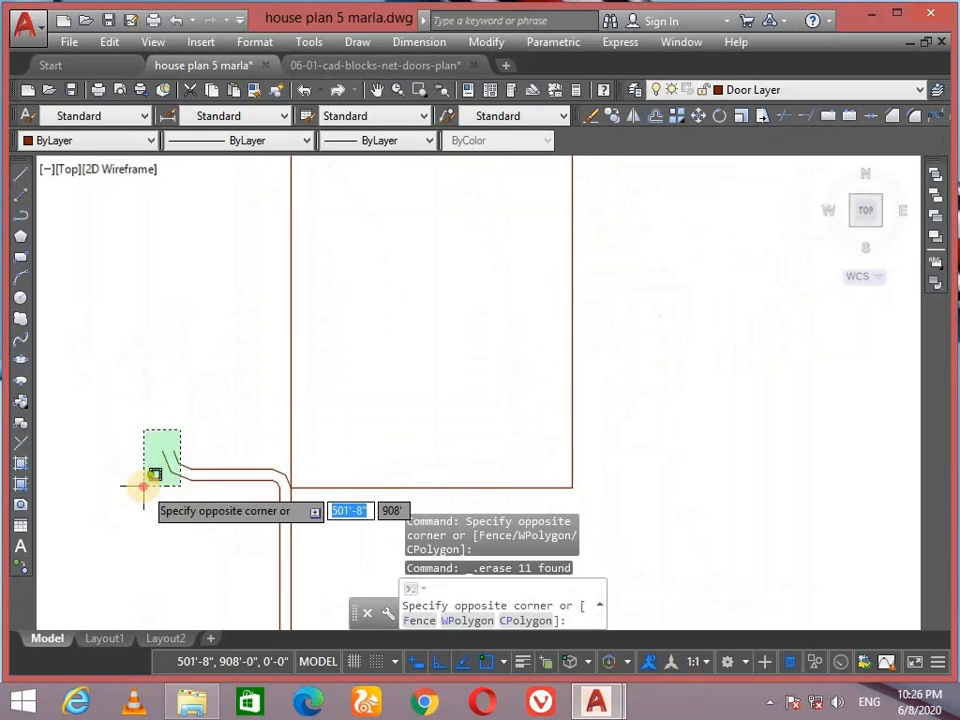
left_click(143, 486)
key("Delete")
Step: Draw a horizontal line from the upper edge of the left jamb's flange outward beyond the lower hook
type("l")
key("Return")
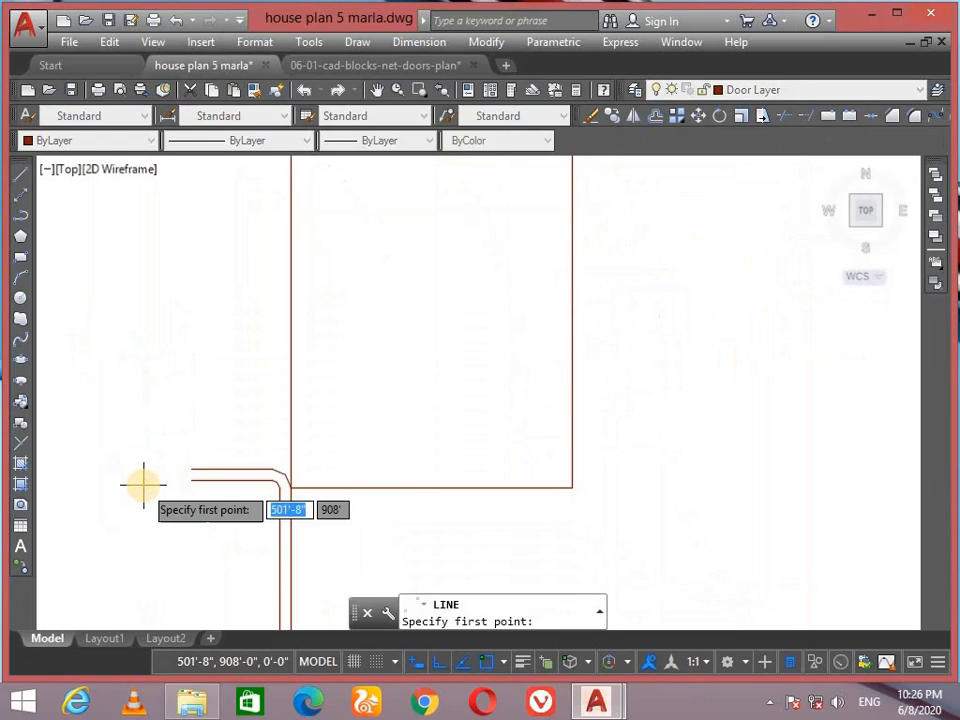
left_click(184, 470)
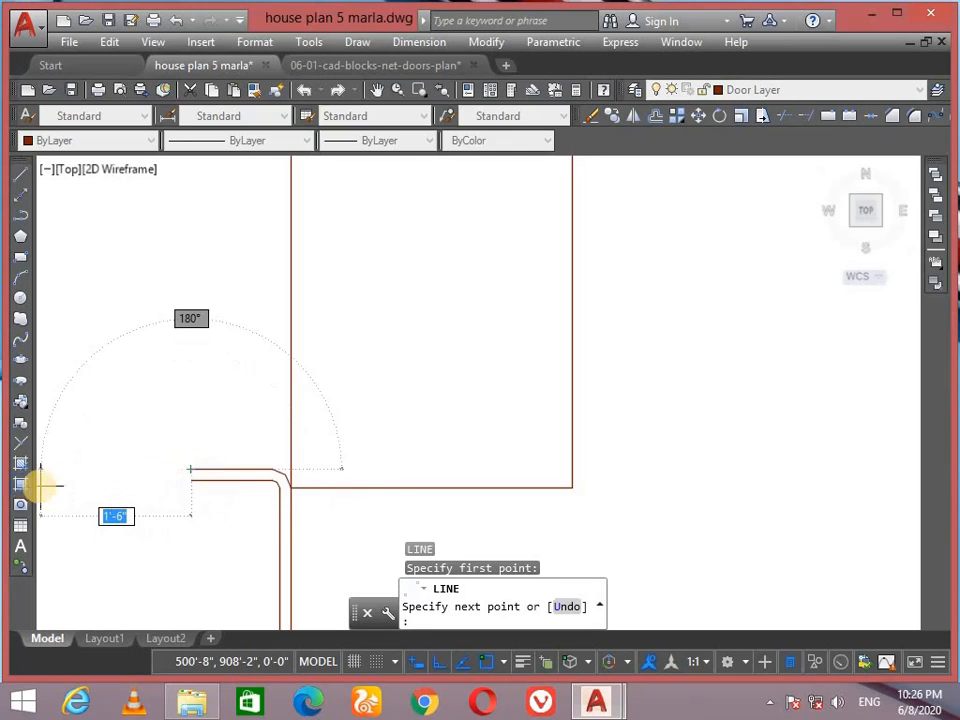
scroll(104, 471, "down", 6)
middle_click_drag(105, 471, 660, 381)
left_click(556, 392)
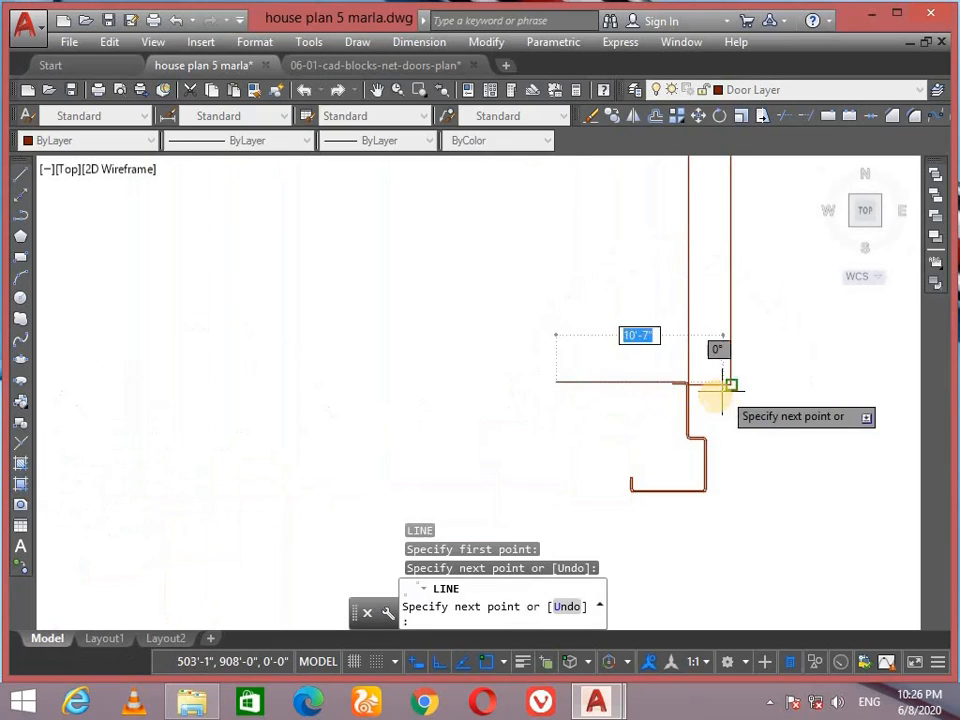
key("Return")
Step: Draw a second horizontal line from the lower edge of the left jamb's flange outward beyond the lower hook
key("Return")
scroll(700, 381, "up", 6)
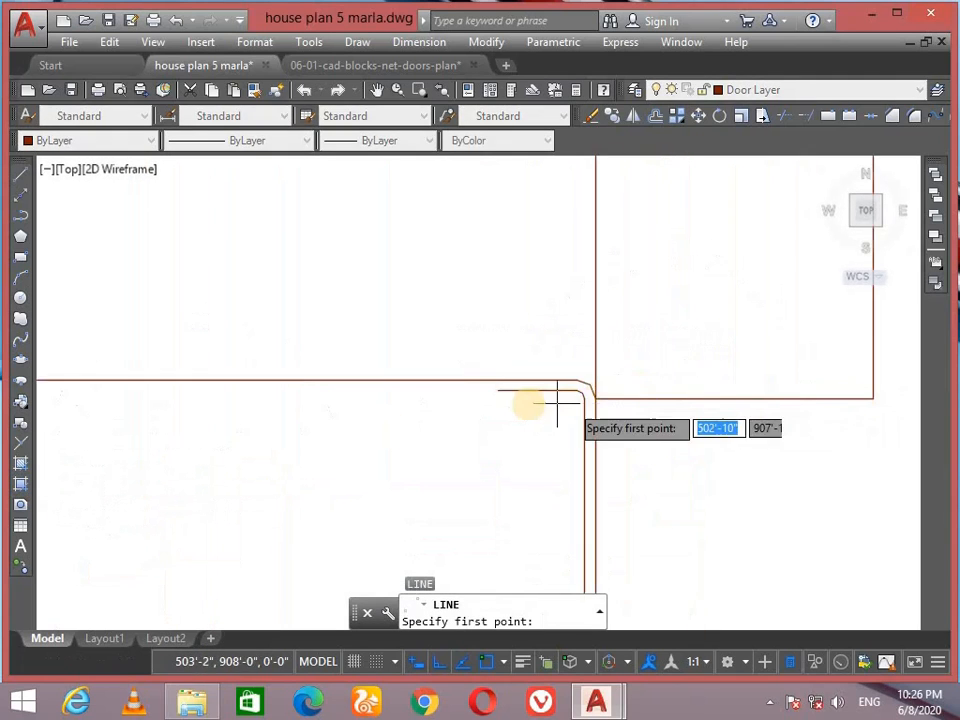
left_click(502, 390)
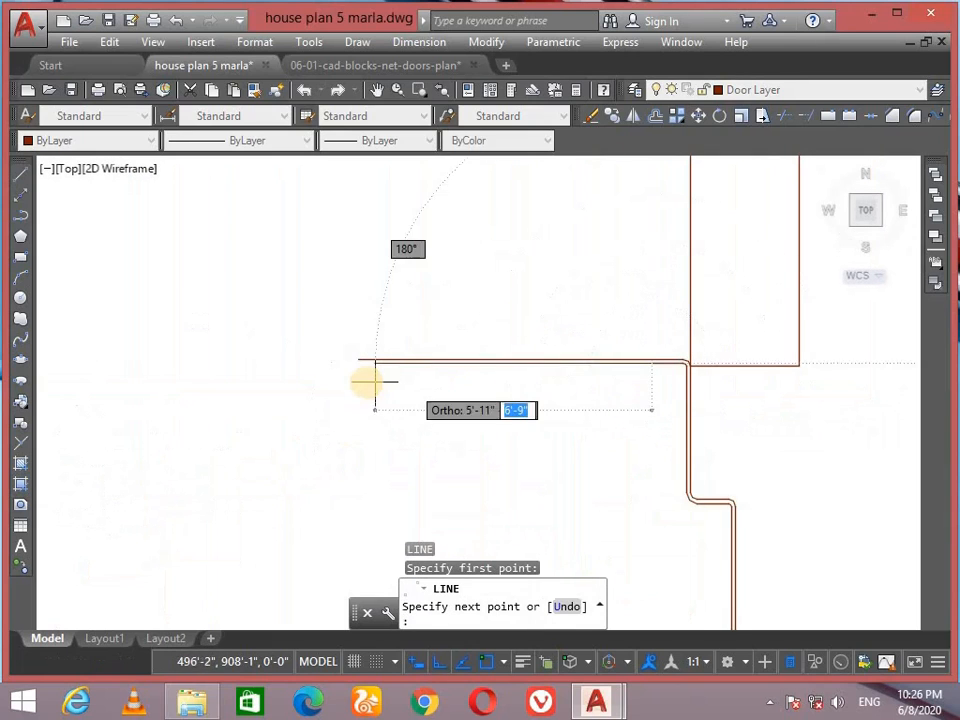
key("Return")
Step: Draw a vertical line from the inner edge of the lower hook's end up to the lower of the two horizontal lines
scroll(452, 404, "down", 2)
middle_click_drag(450, 405, 434, 299)
scroll(506, 432, "up", 6)
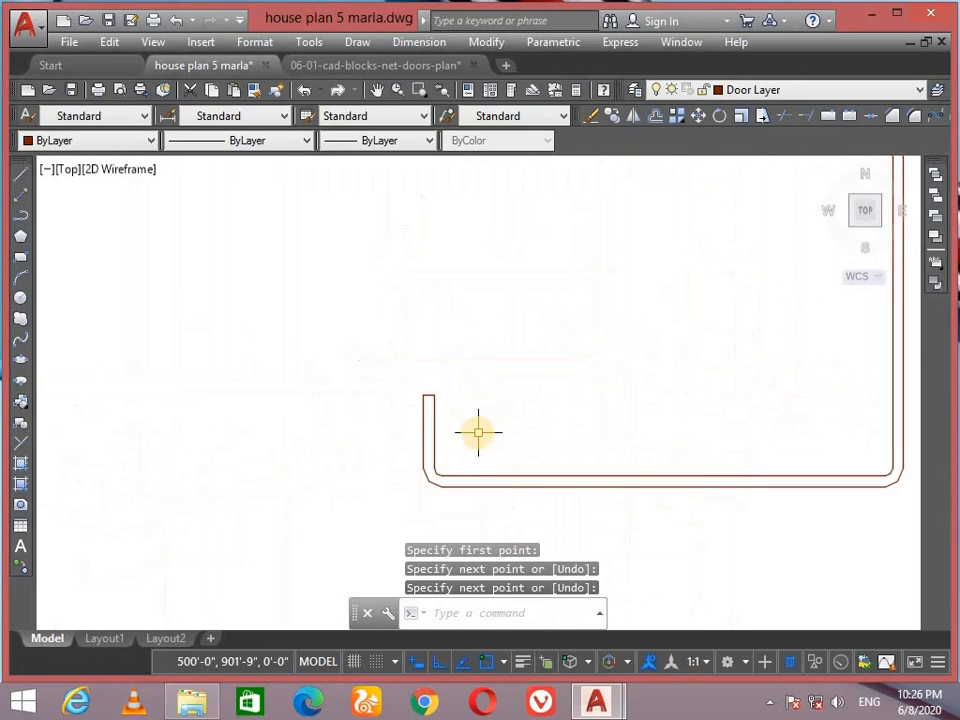
key("Return")
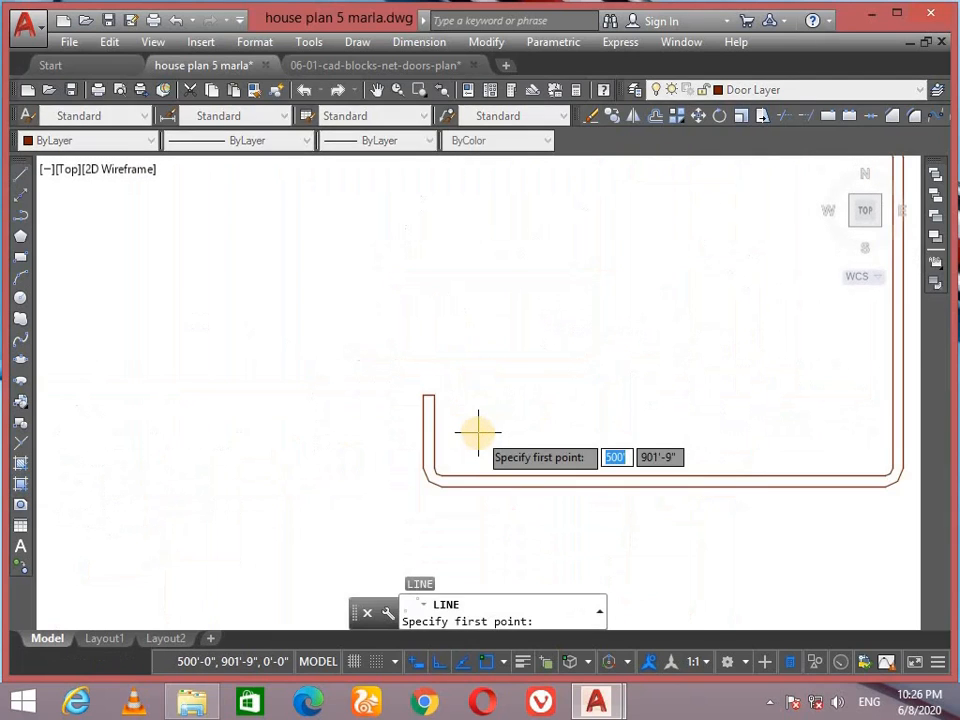
left_click(429, 396)
scroll(435, 300, "down", 3)
scroll(415, 255, "up", 4)
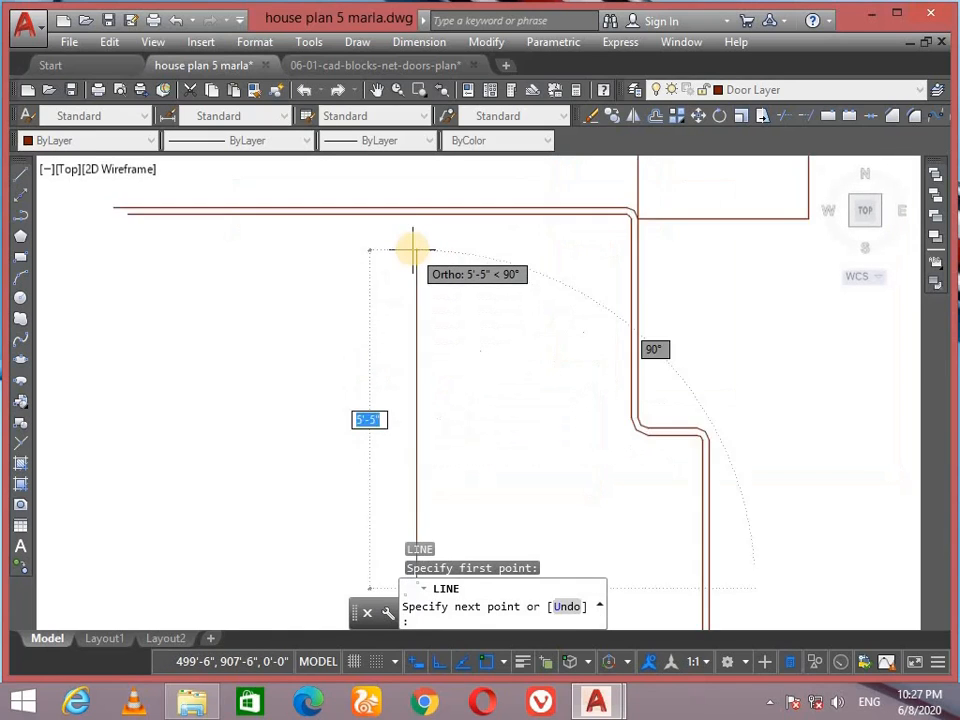
left_click(417, 202)
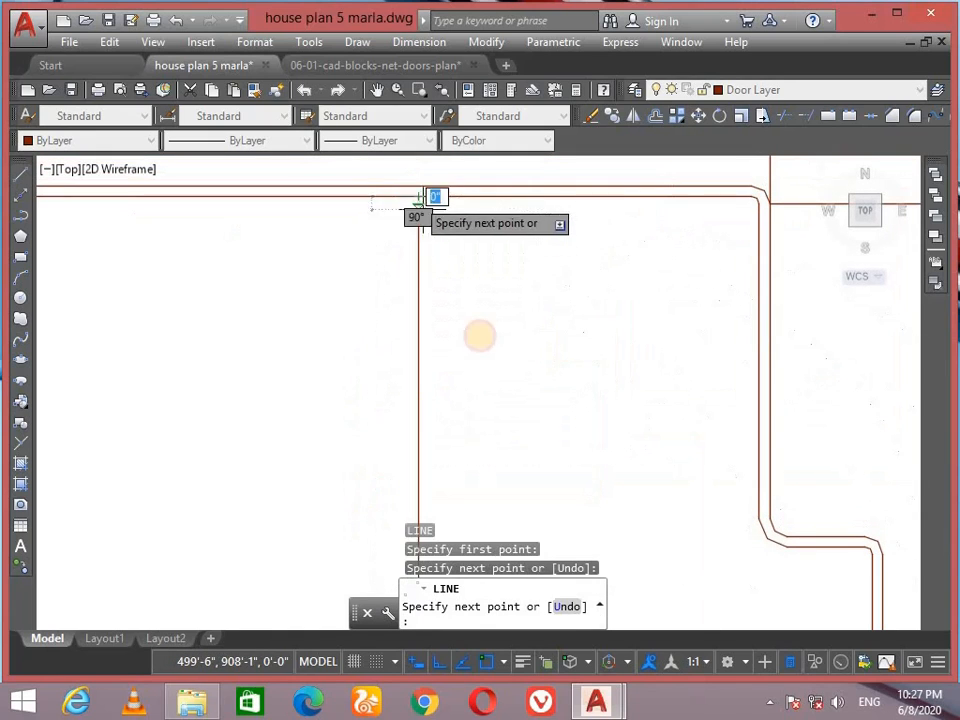
key("Return")
Step: Draw a vertical line from the outer edge of the lower hook's end up to the upper horizontal line
scroll(435, 430, "down", 5)
scroll(445, 400, "up", 3)
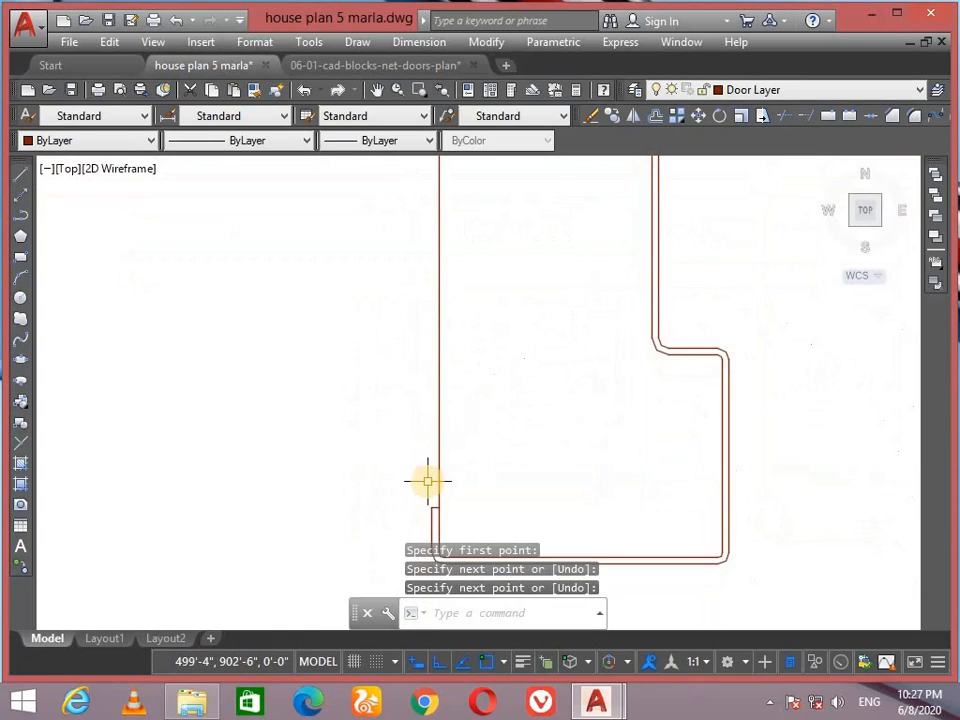
key("Return")
scroll(426, 488, "up", 3)
left_click(419, 525)
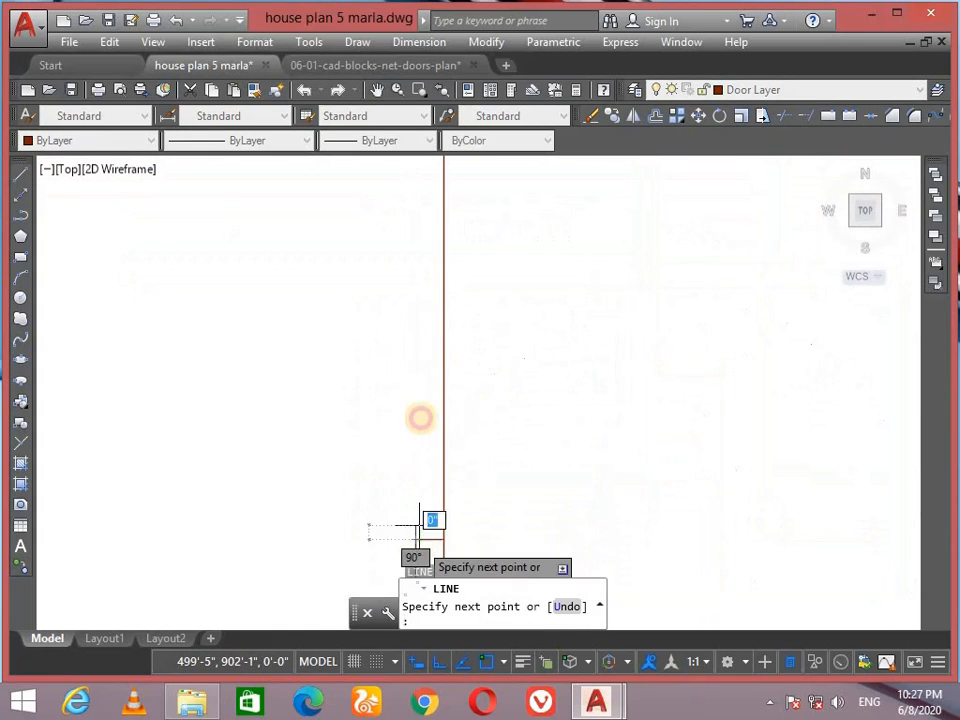
scroll(420, 320, "down", 4)
middle_click_drag(420, 317, 420, 456)
middle_click_drag(424, 212, 398, 469)
scroll(396, 429, "up", 4)
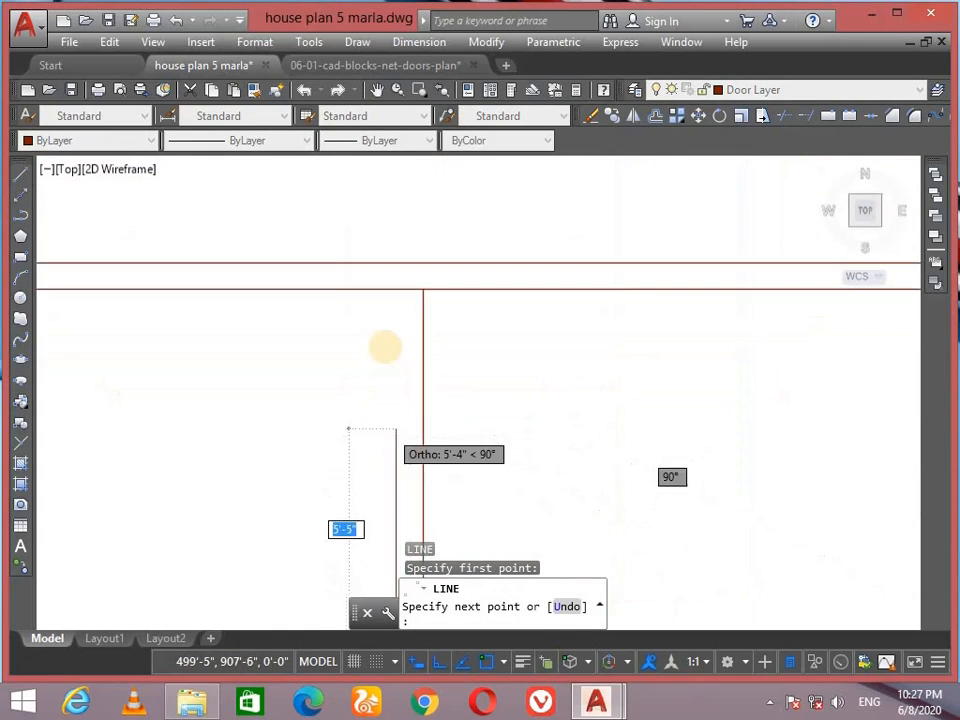
left_click(395, 261)
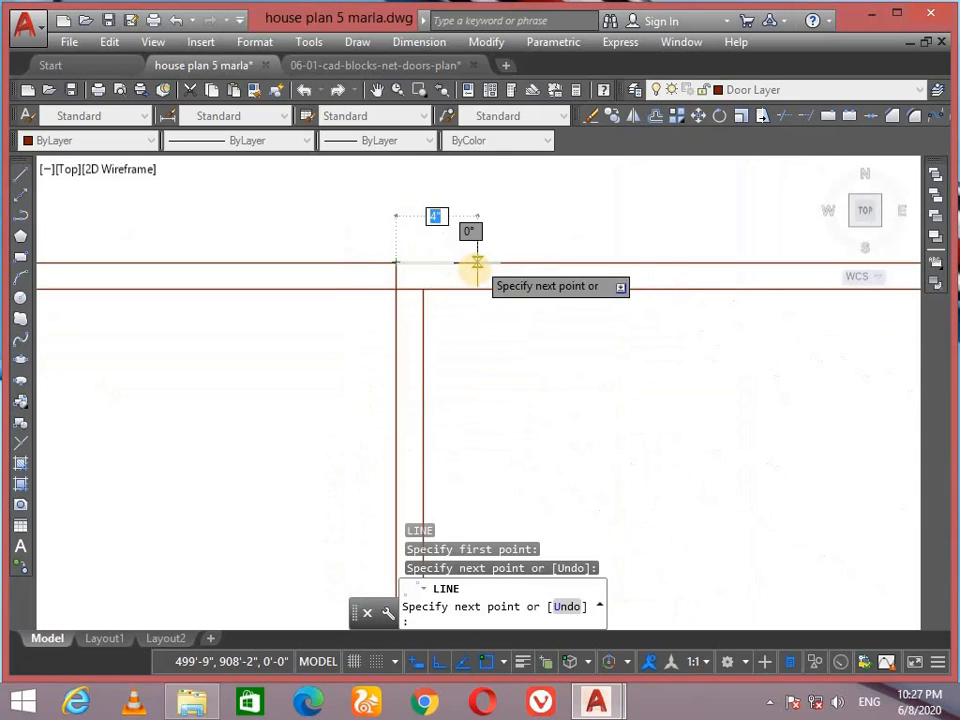
key("Return")
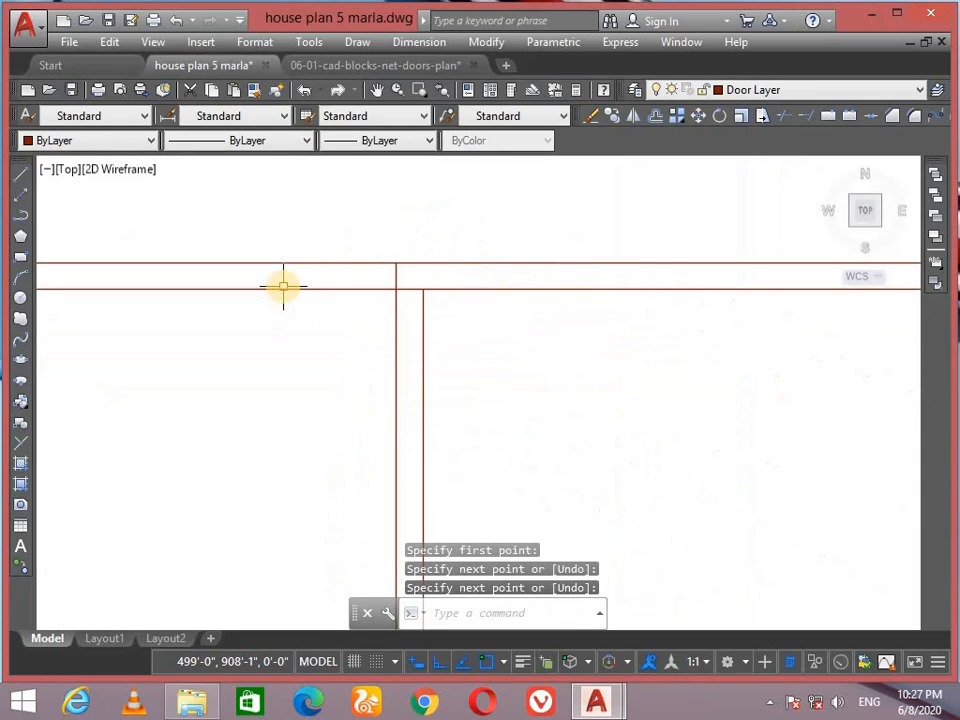
Step: Trim the two horizontal lines where they run past the new vertical lines to leave a clean jamb corner
type("tr")
key("BackSpace")
type("r")
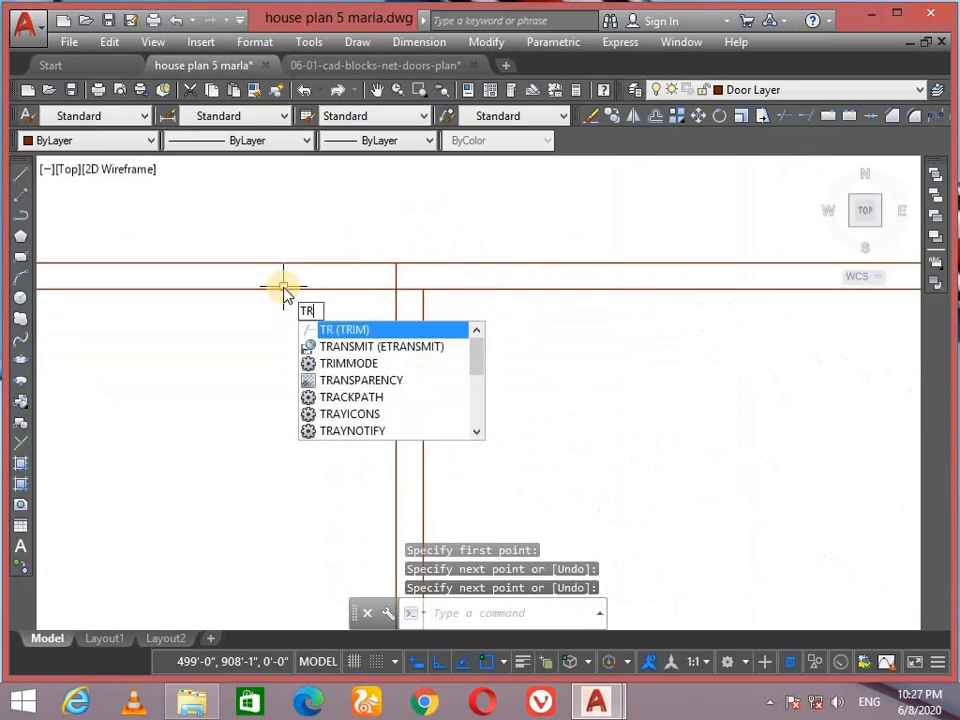
key("Return")
key("Return")
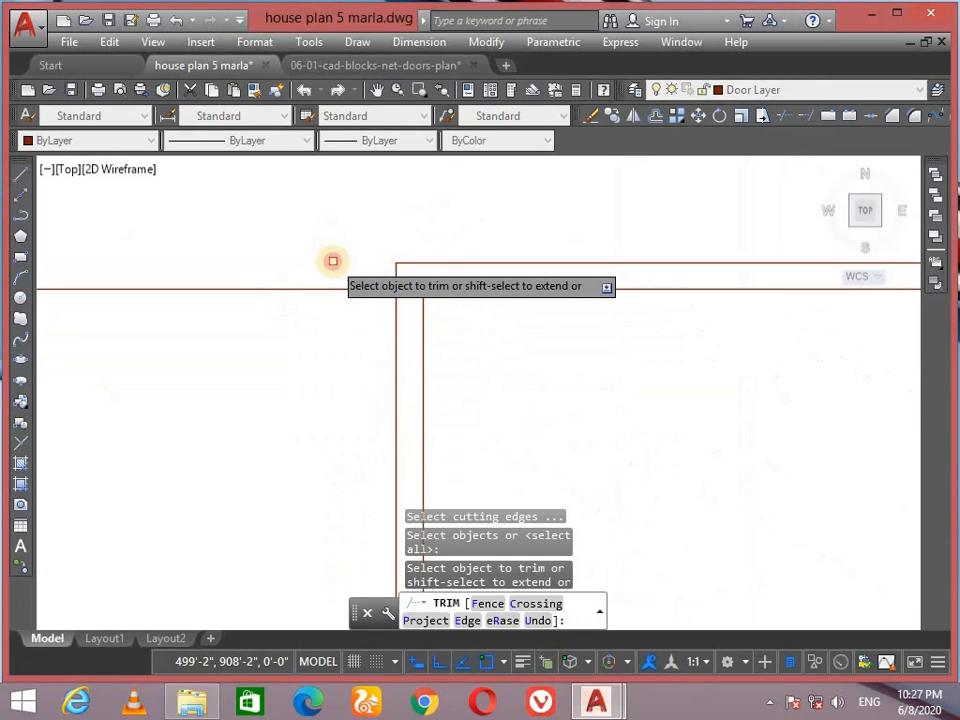
left_click(333, 261)
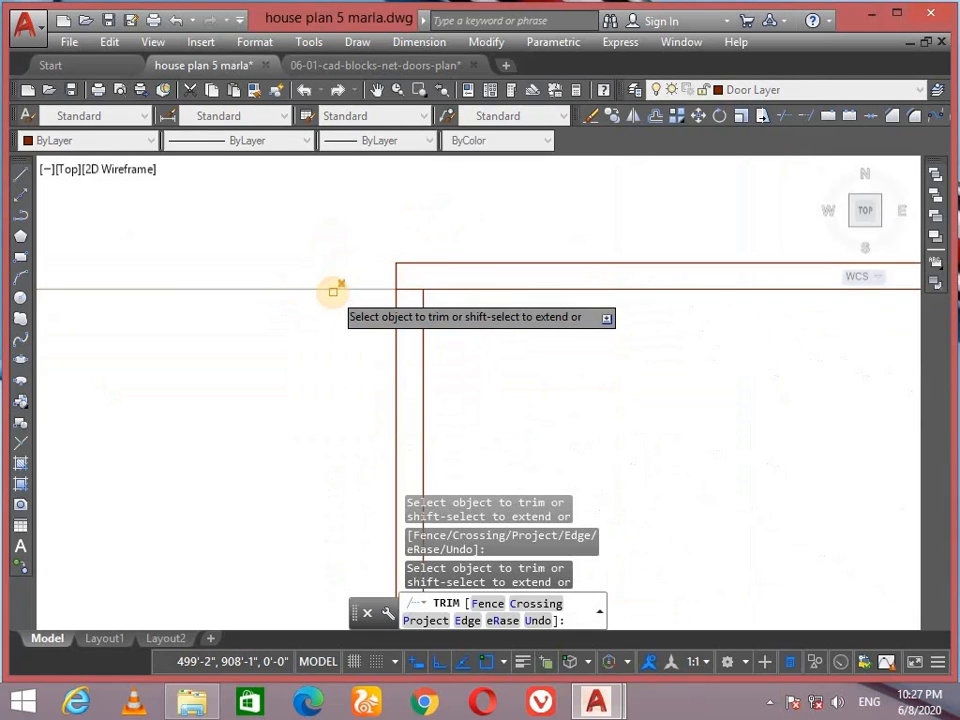
left_click(409, 289)
Step: Erase the short cross line that capped the lower hook of the left jamb
scroll(456, 180, "down", 4)
scroll(478, 359, "up", 3)
middle_click_drag(404, 493, 391, 353)
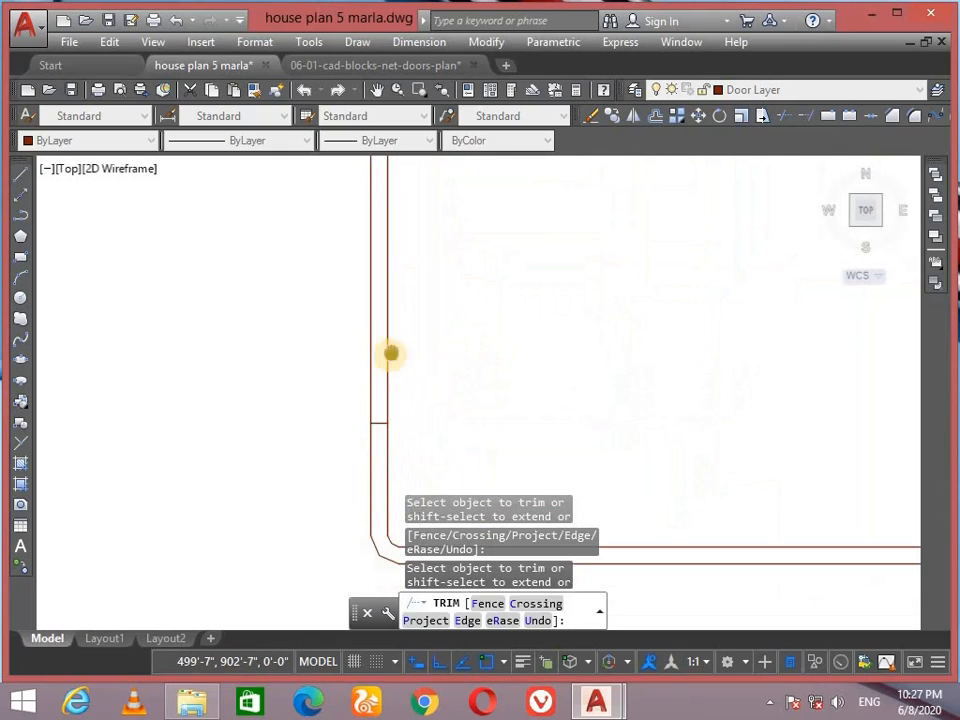
key("Escape")
left_click(377, 421)
key("Delete")
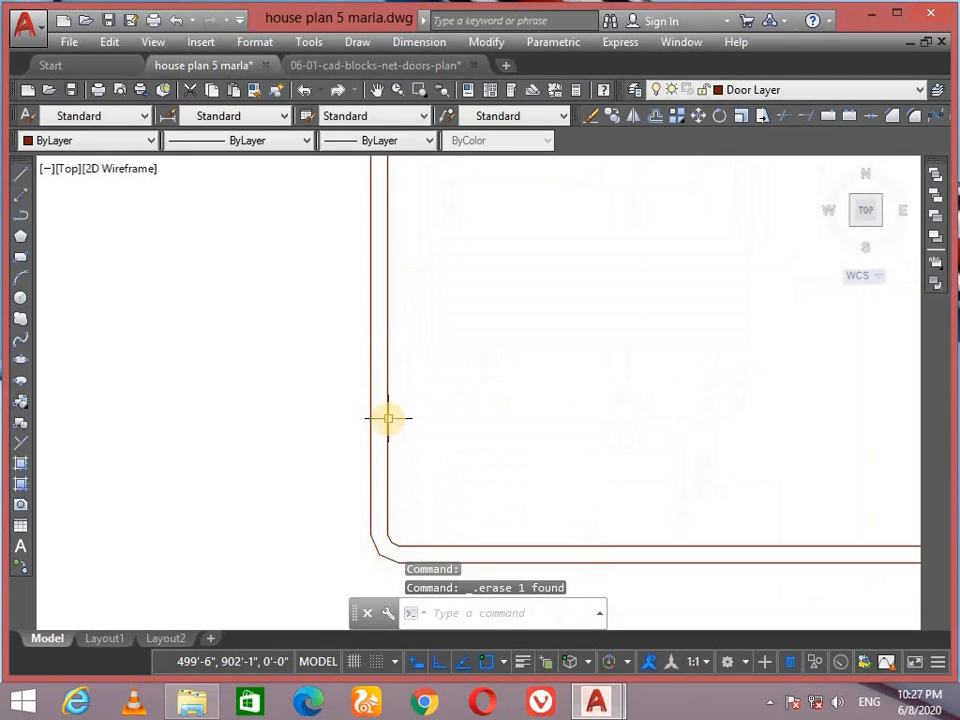
scroll(388, 418, "down", 5)
scroll(392, 416, "up", 4)
scroll(396, 436, "up", 1)
scroll(388, 442, "down", 1)
scroll(388, 442, "down", 7)
scroll(500, 385, "up", 5)
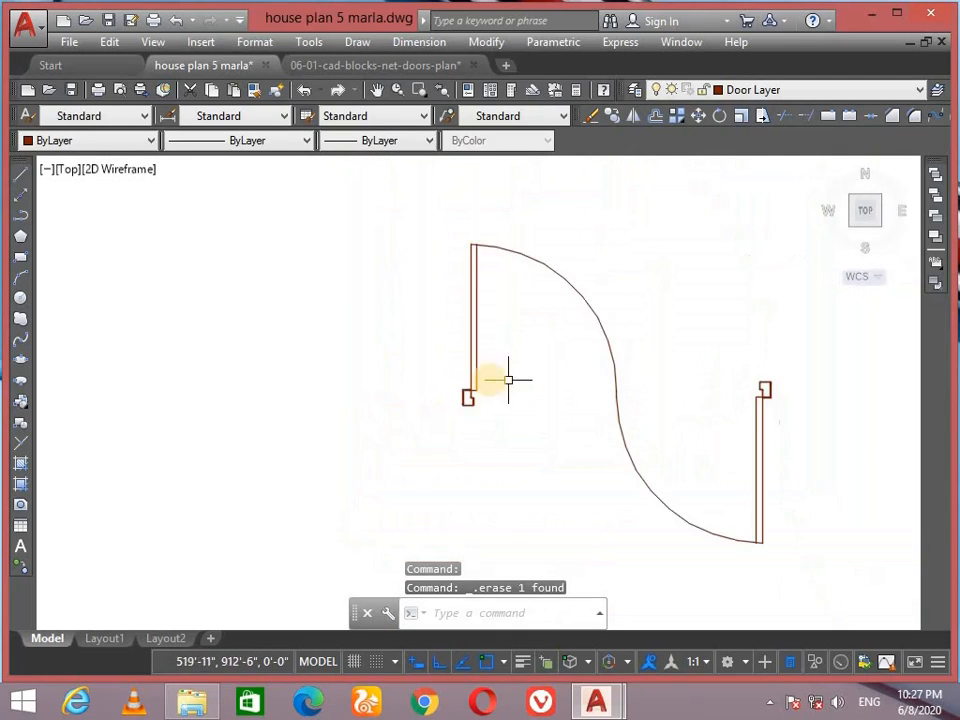
scroll(505, 378, "down", 5)
left_click(651, 315)
left_click(389, 454)
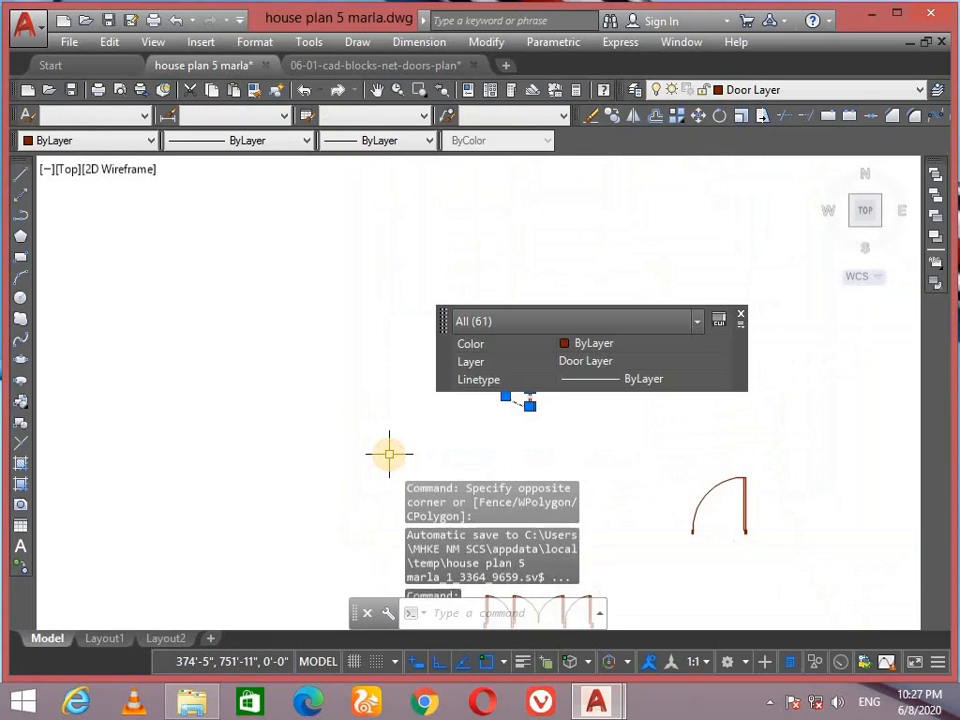
key("Escape")
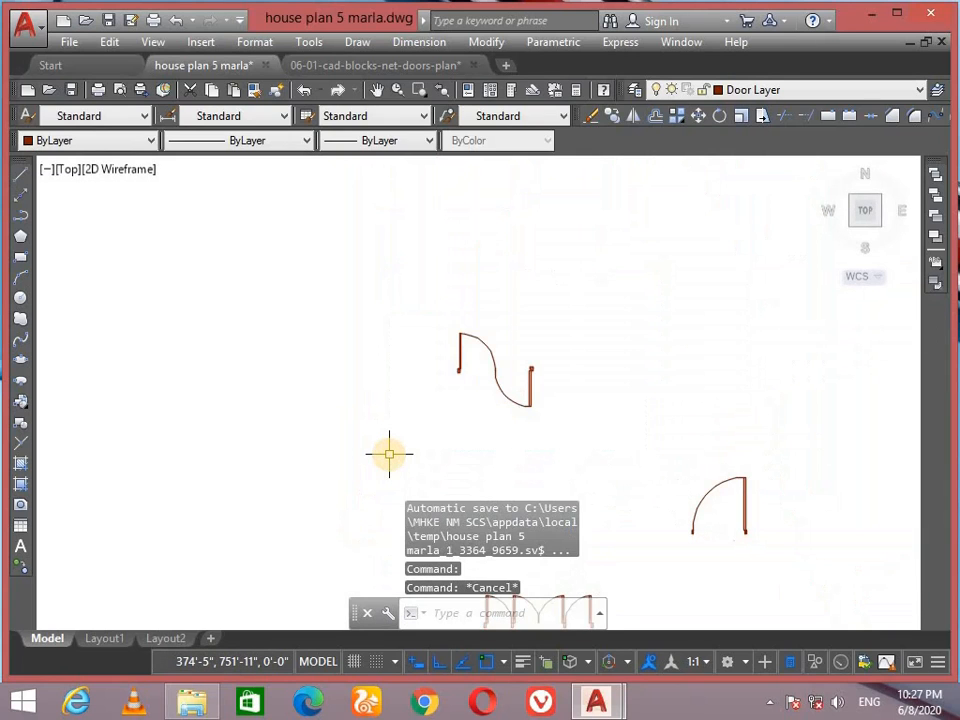
Step: Convert the whole double-swing door into a block named Kitchen Doors, with its base point where the two swing arcs meet
left_click(632, 266)
left_click(401, 446)
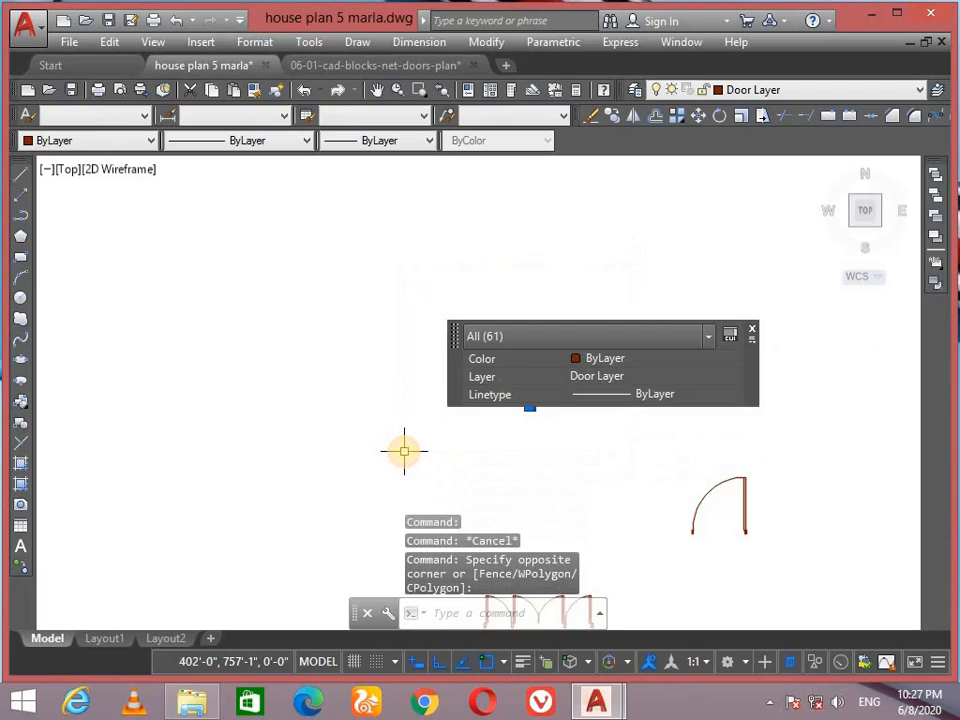
type("b")
key("Return")
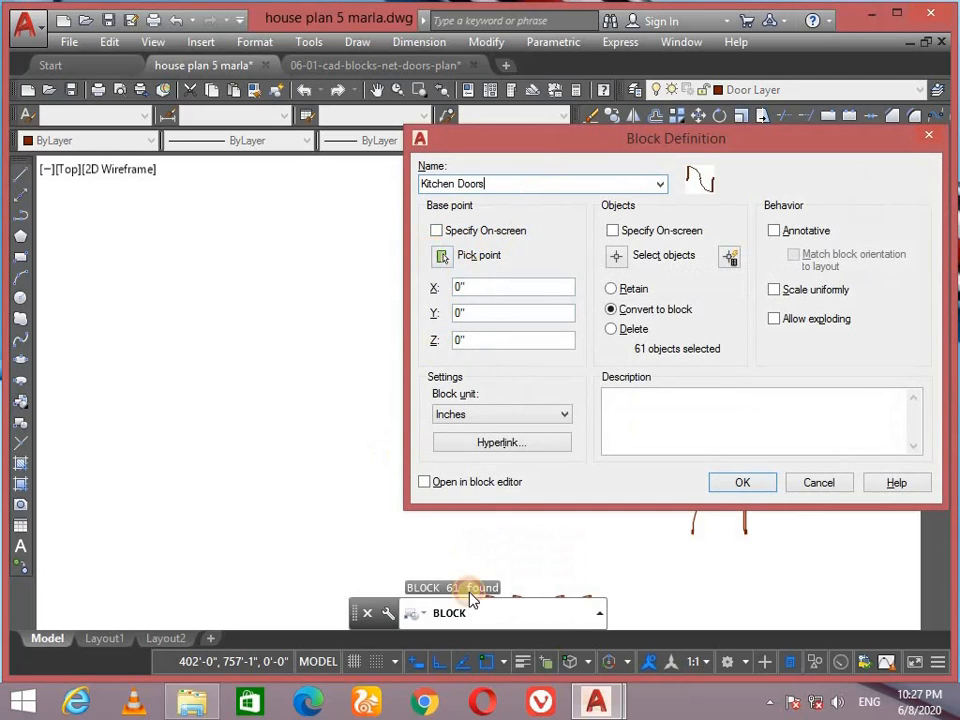
left_click(447, 262)
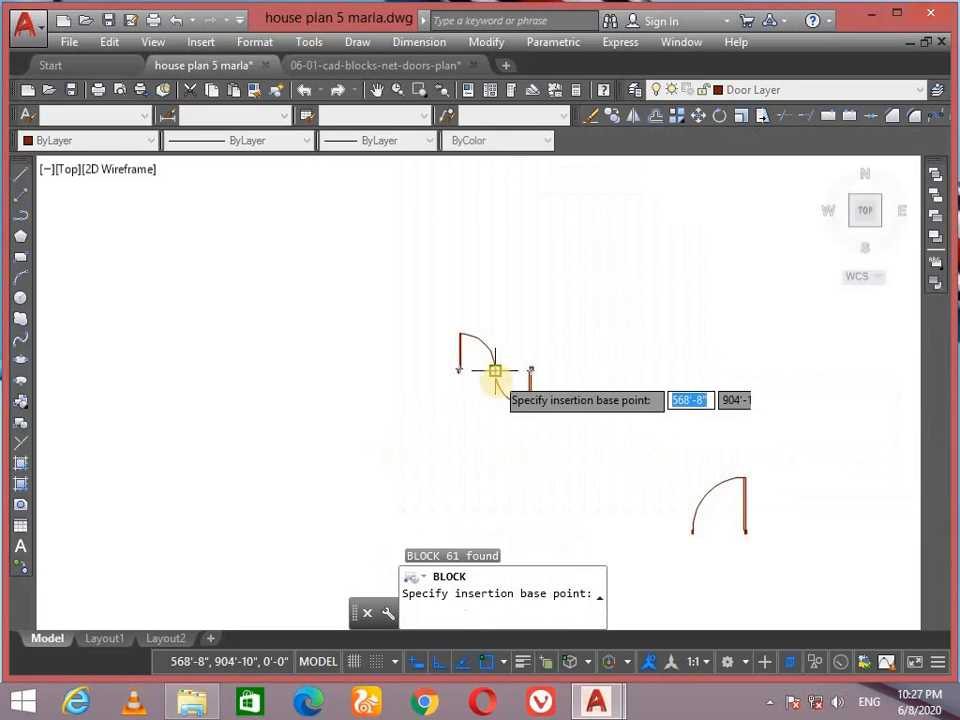
left_click(497, 383)
left_click(738, 483)
Step: Move the Kitchen Doors block freely by its base point, with ortho off, to just beside the house plan
left_click(604, 339)
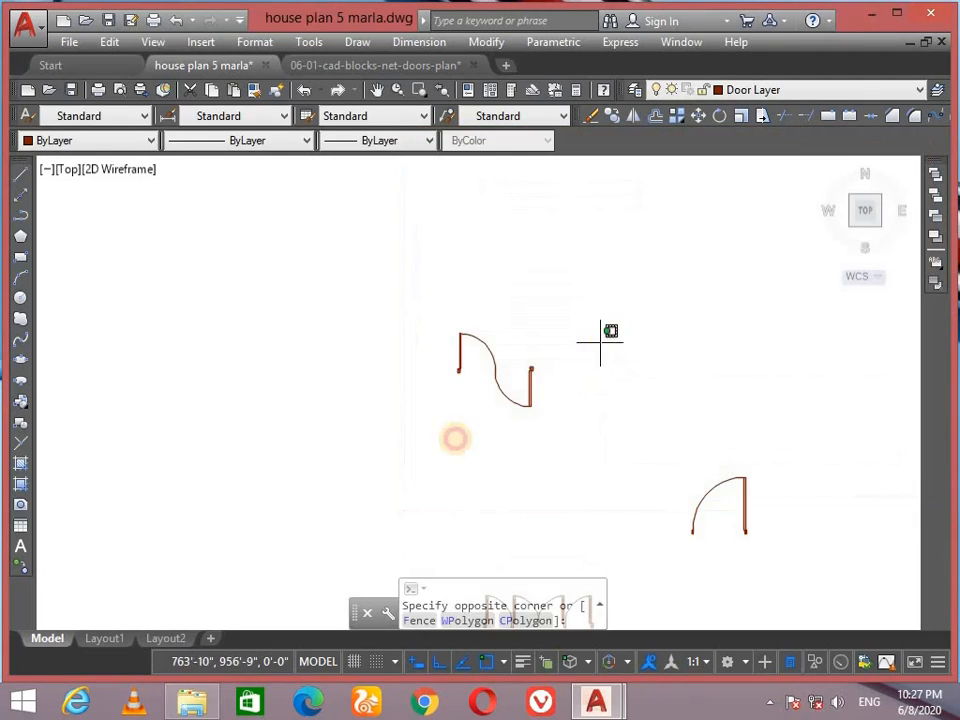
left_click(446, 444)
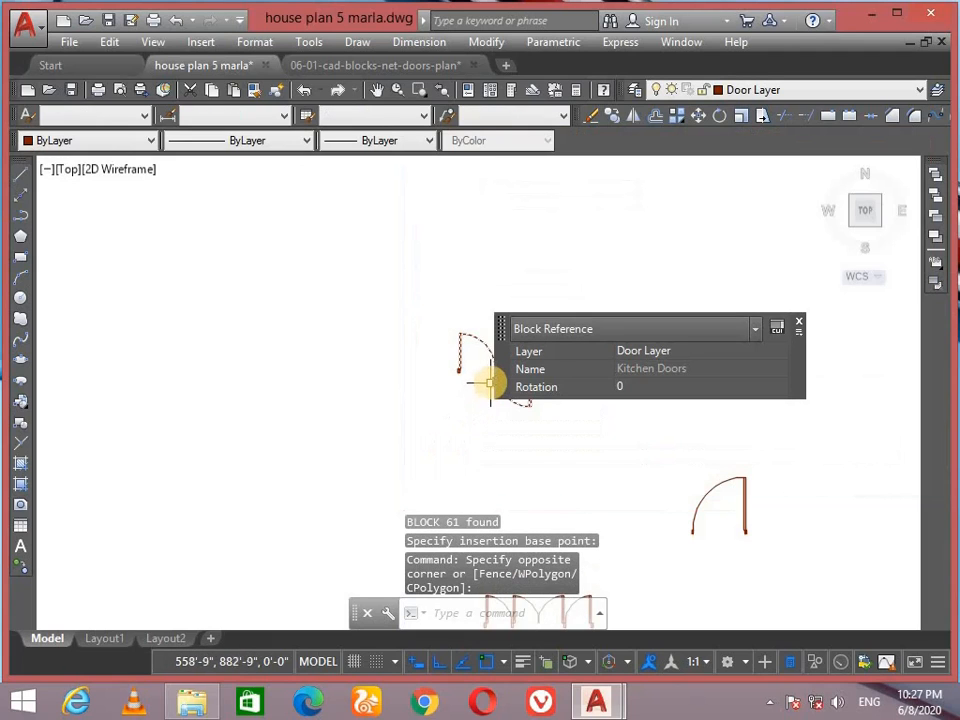
left_click(491, 383)
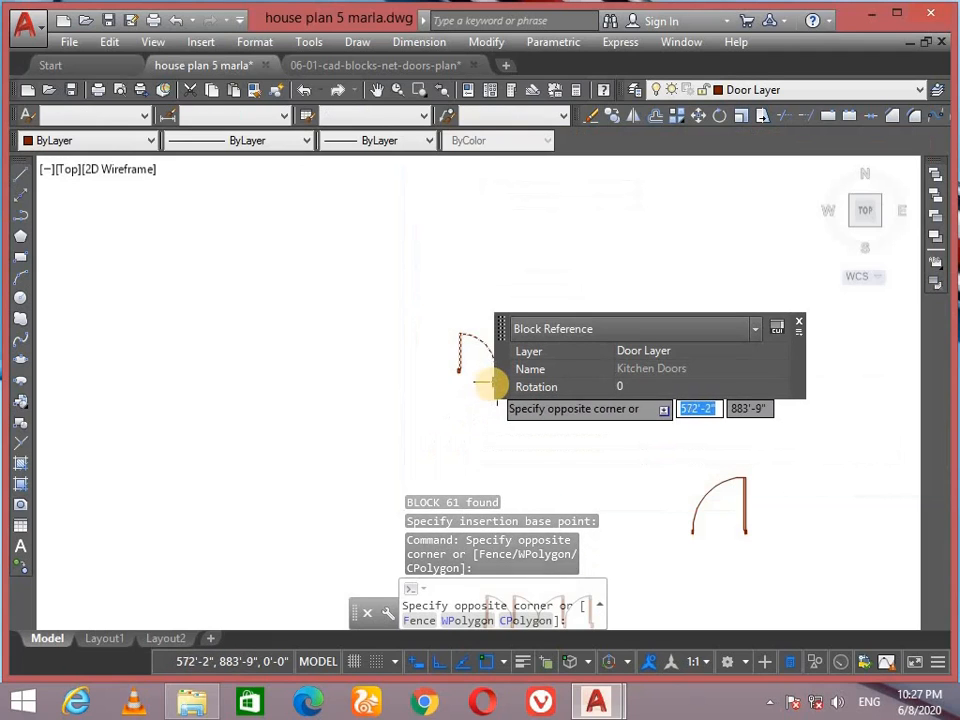
left_click(476, 394)
left_click(800, 322)
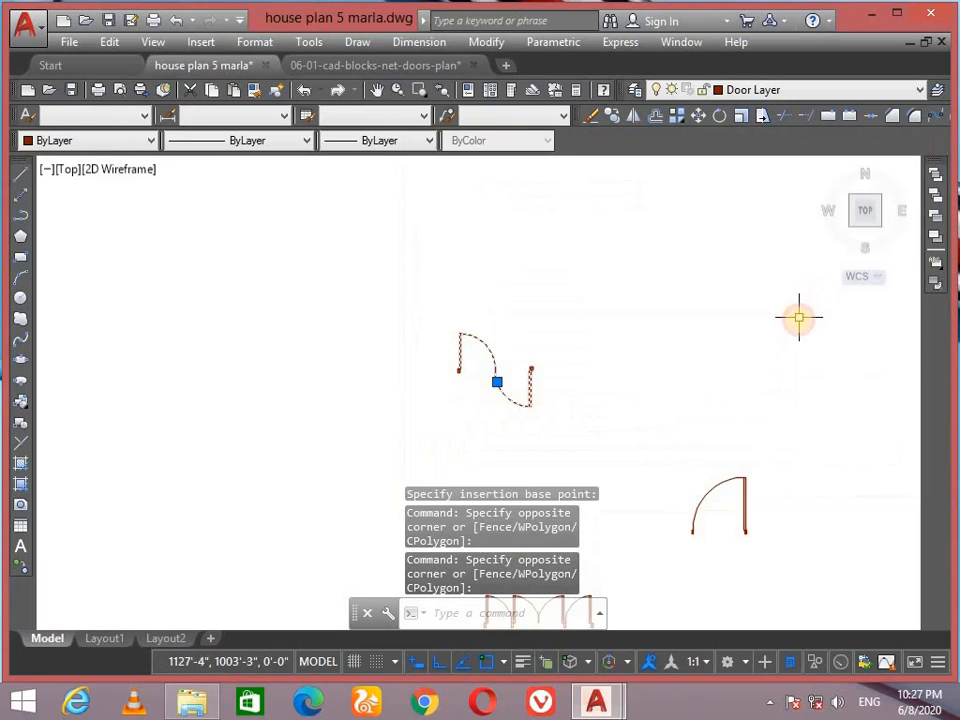
left_click(497, 381)
scroll(505, 365, "down", 8)
middle_click_drag(503, 355, 528, 334)
scroll(484, 450, "up", 8)
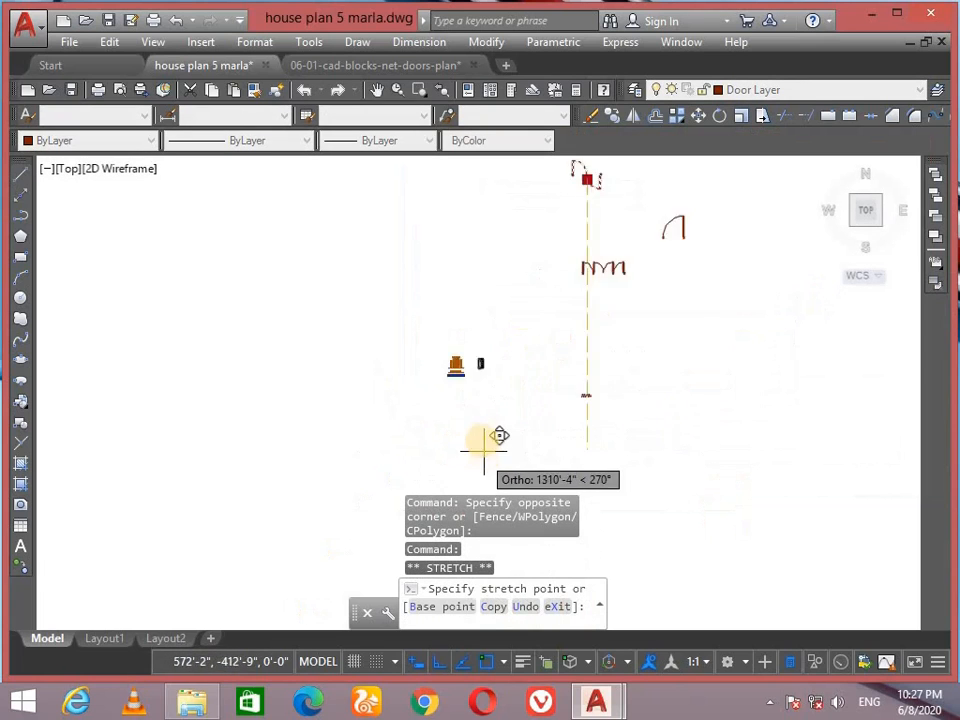
scroll(485, 291, "up", 2)
middle_click_drag(492, 273, 440, 400)
left_click(492, 307)
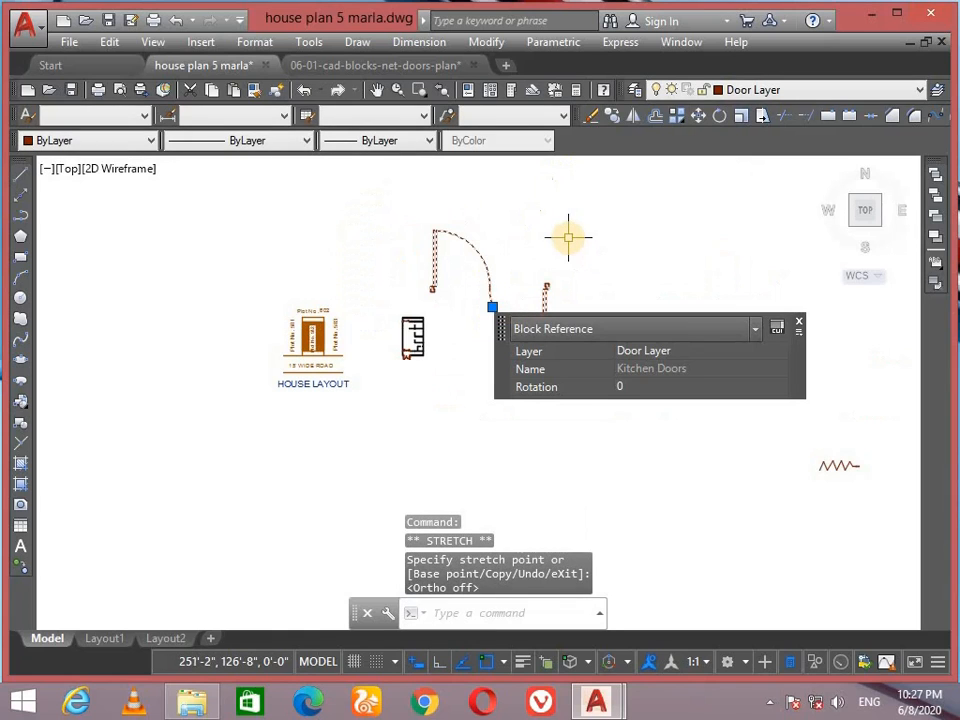
Step: Align the Kitchen Doors block to the upper interior wall opening, matching both jambs' outer-edge midpoints to the opposing wall ends and scaling to fit
type("al")
key("Return")
scroll(553, 274, "up", 6)
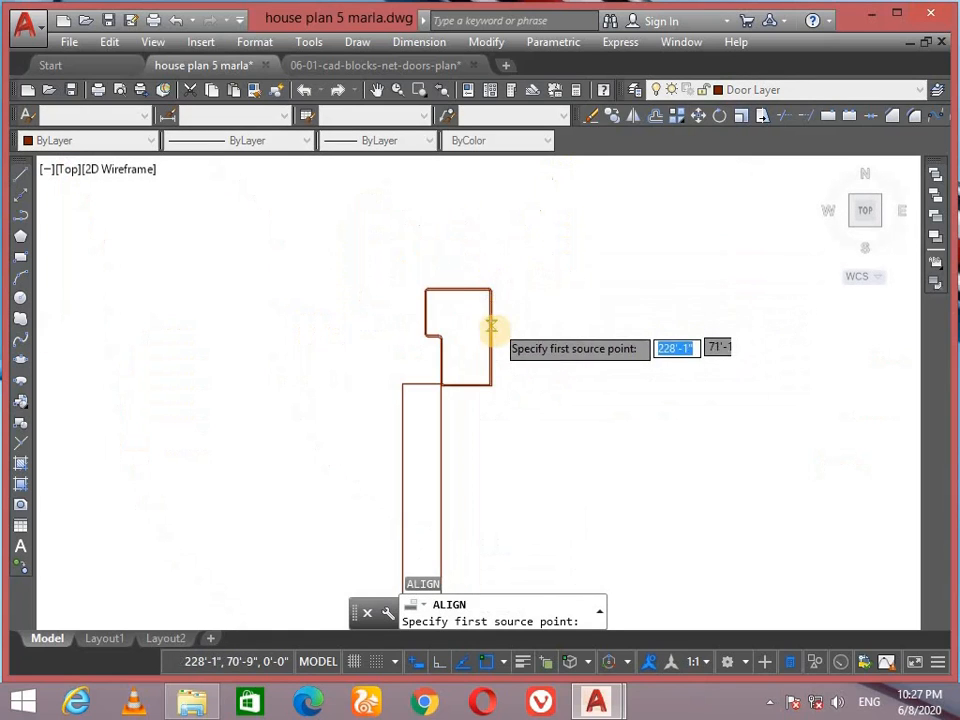
left_click(490, 345)
scroll(360, 413, "down", 5)
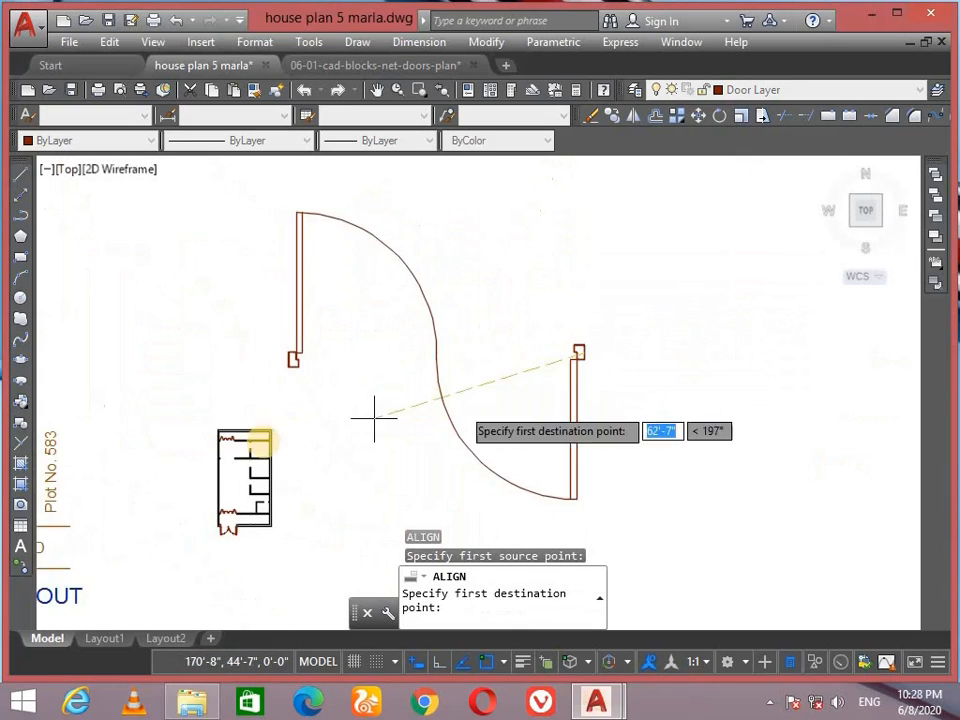
scroll(253, 435, "up", 6)
scroll(332, 396, "up", 3)
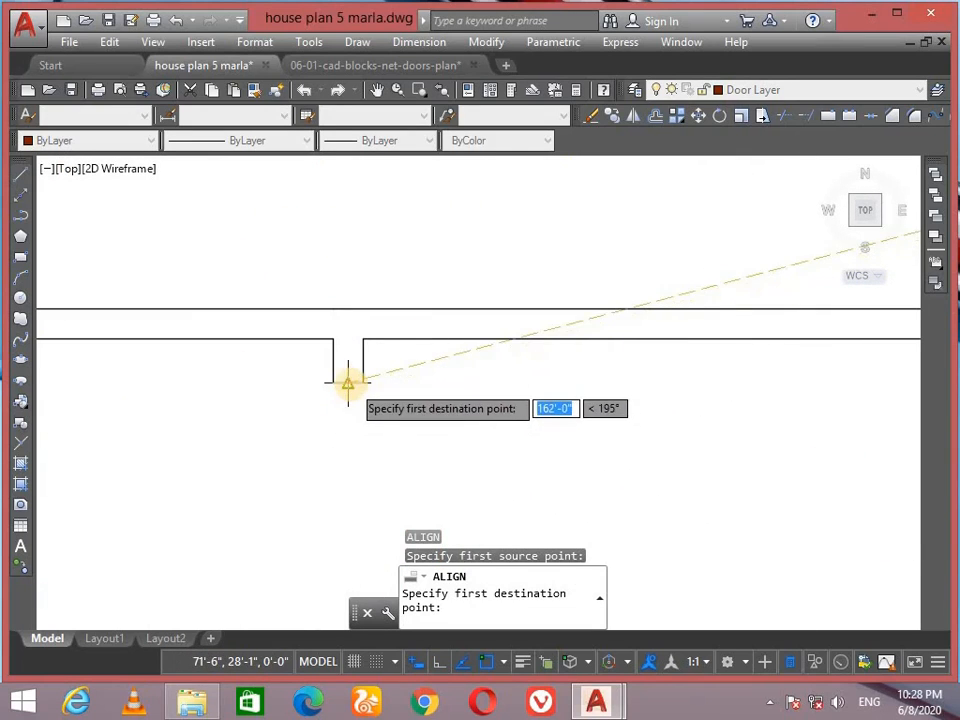
left_click(347, 386)
scroll(450, 418, "down", 5)
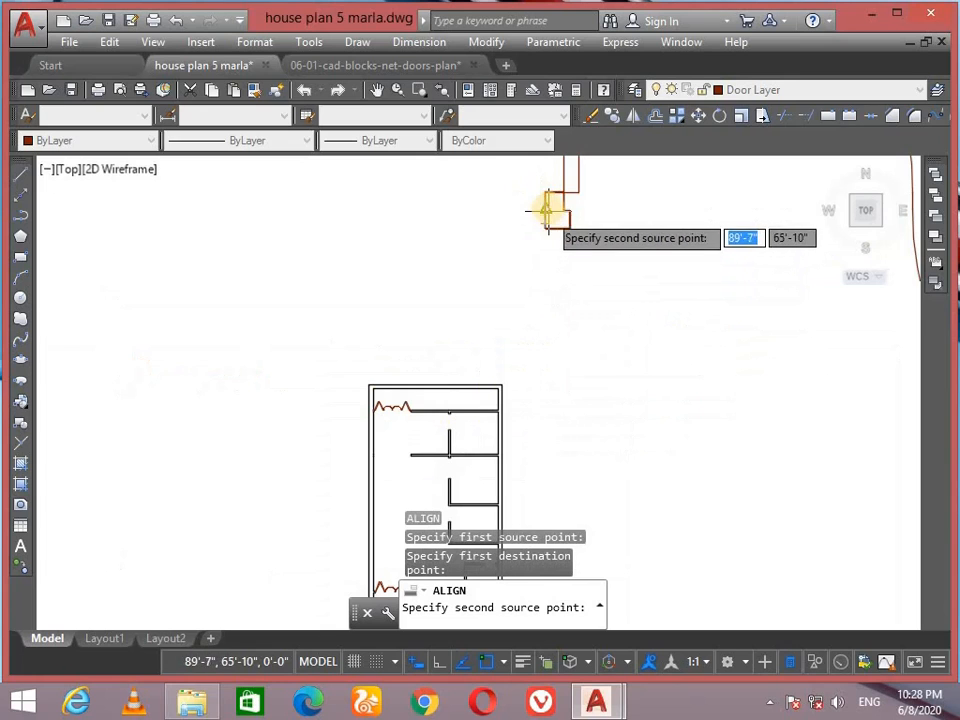
left_click(545, 208)
scroll(439, 467, "up", 6)
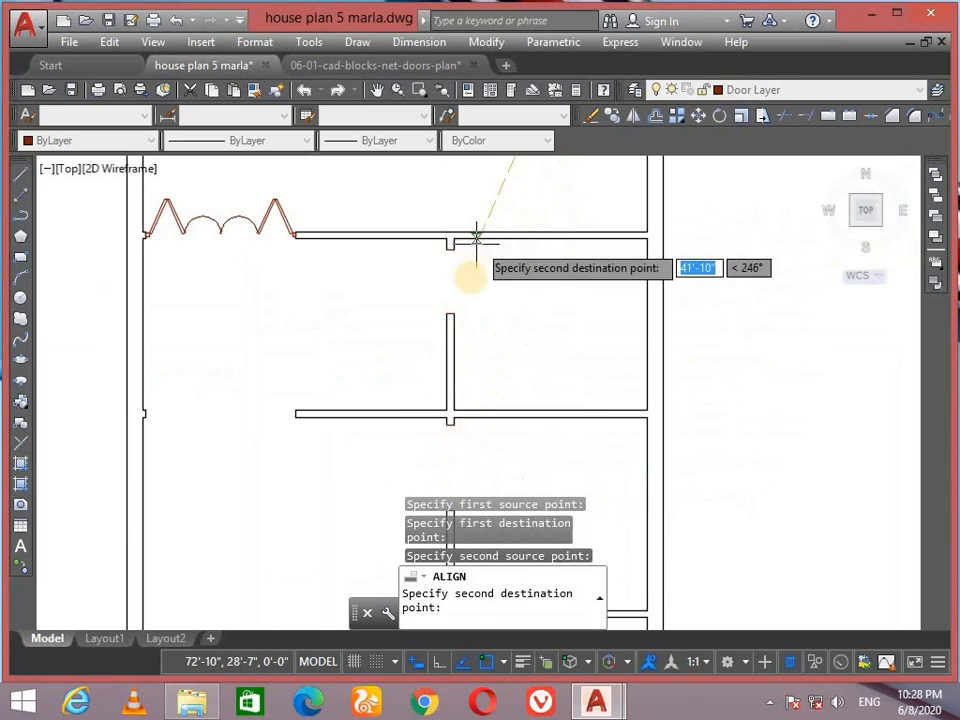
left_click(435, 340)
key("Return")
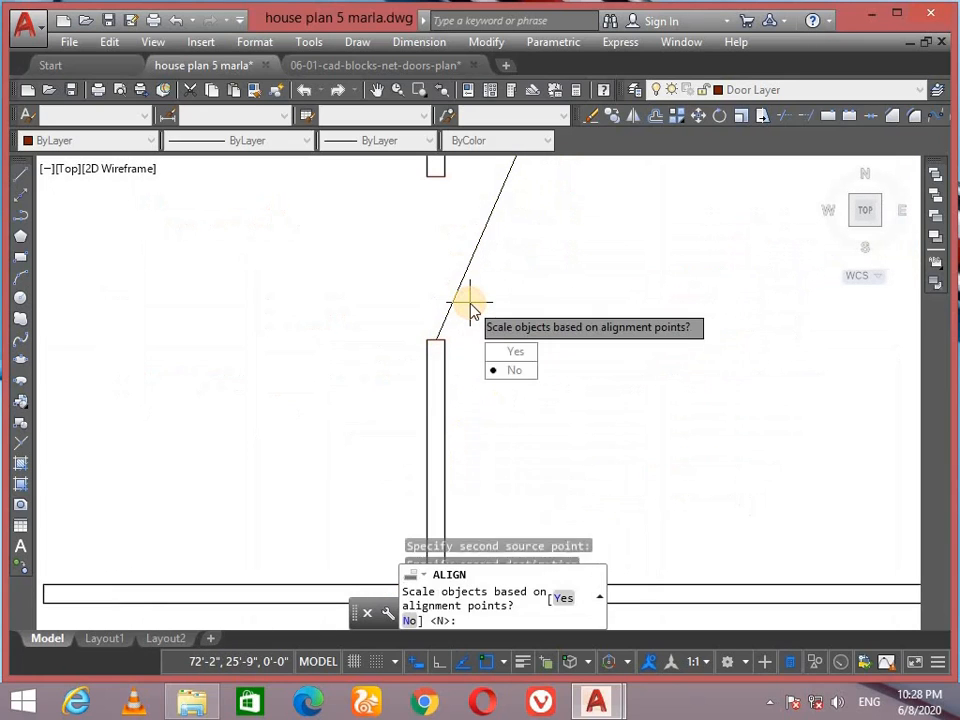
left_click(500, 353)
scroll(467, 300, "up", 5)
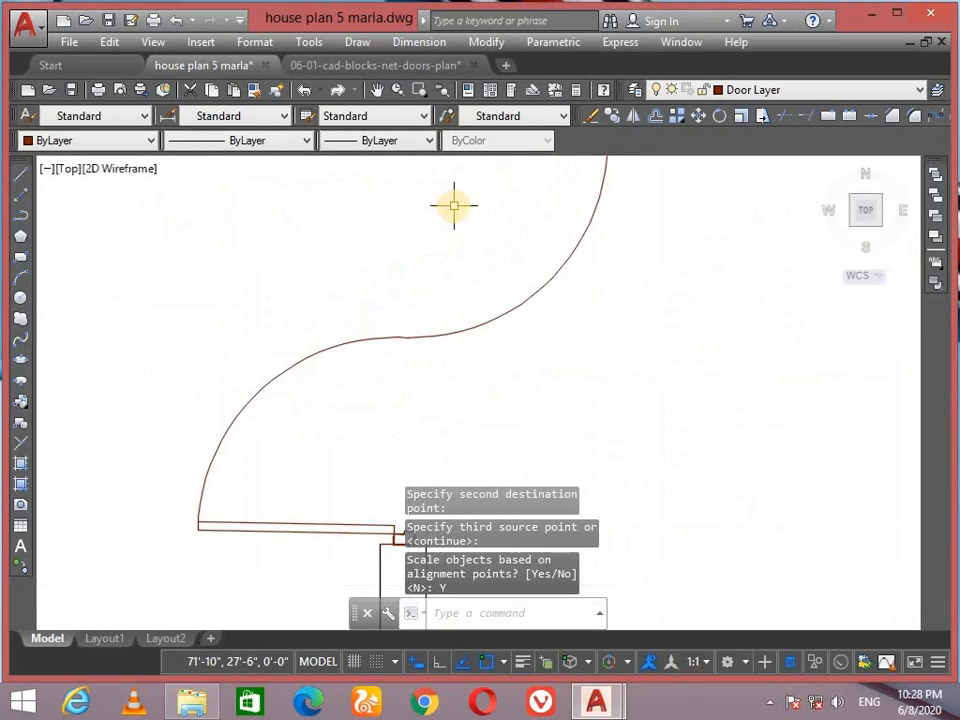
Step: Examine the fitted Kitchen Doors and the plan's remaining wall openings, then the single-swing door and its hinge-side jamb
scroll(420, 185, "down", 2)
middle_click_drag(373, 155, 343, 369)
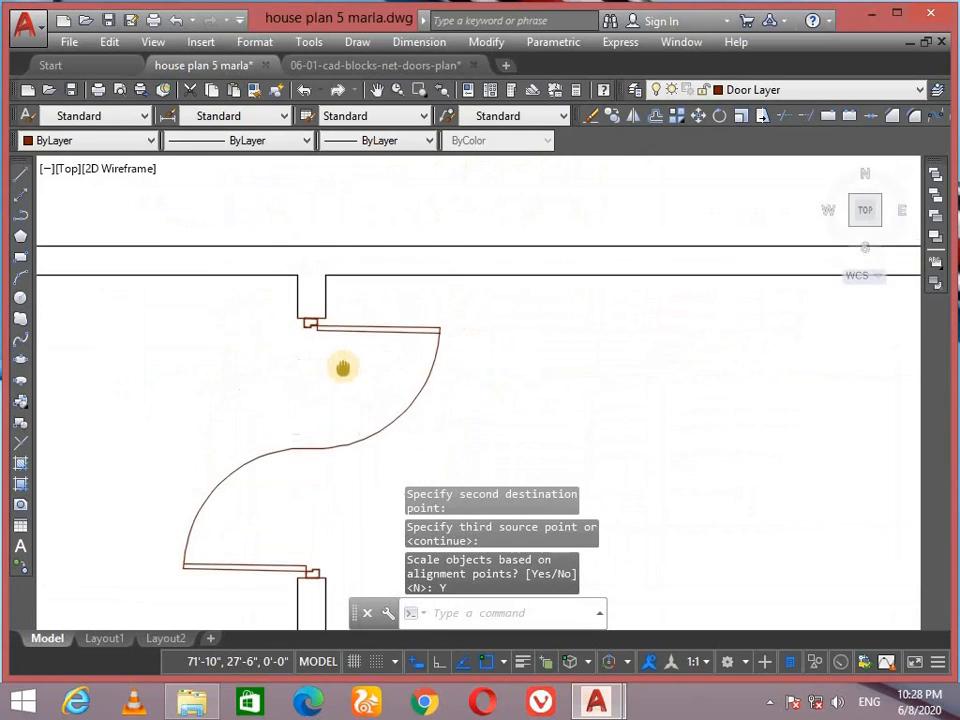
scroll(360, 396, "down", 2)
scroll(480, 323, "down", 6)
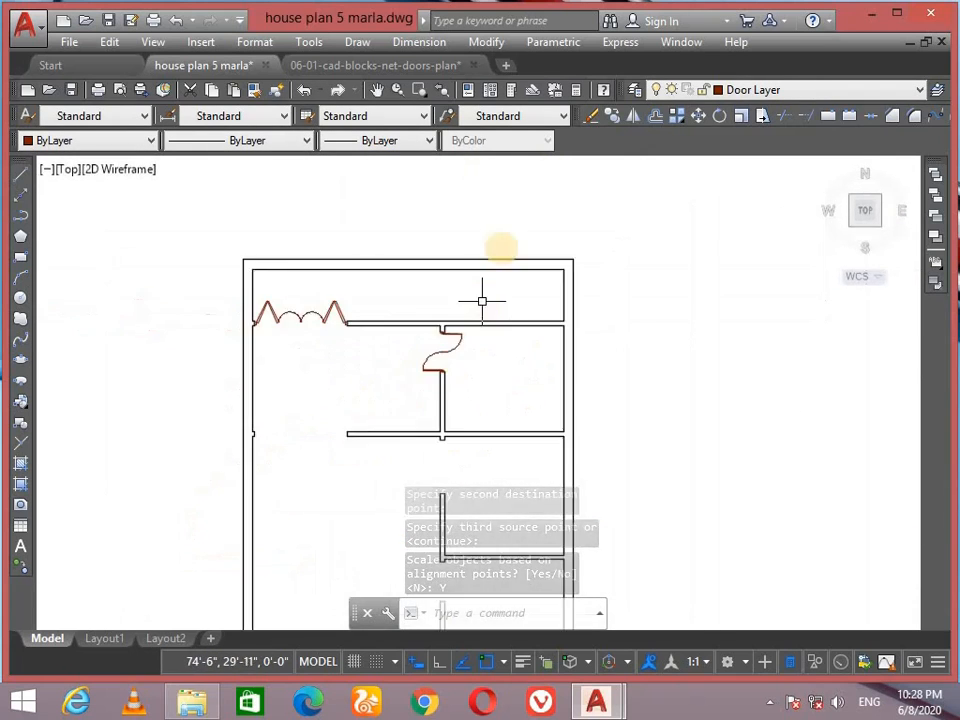
mouse_move(508, 499)
middle_mouse_down()
mouse_move(529, 441)
mouse_move(465, 329)
middle_mouse_up()
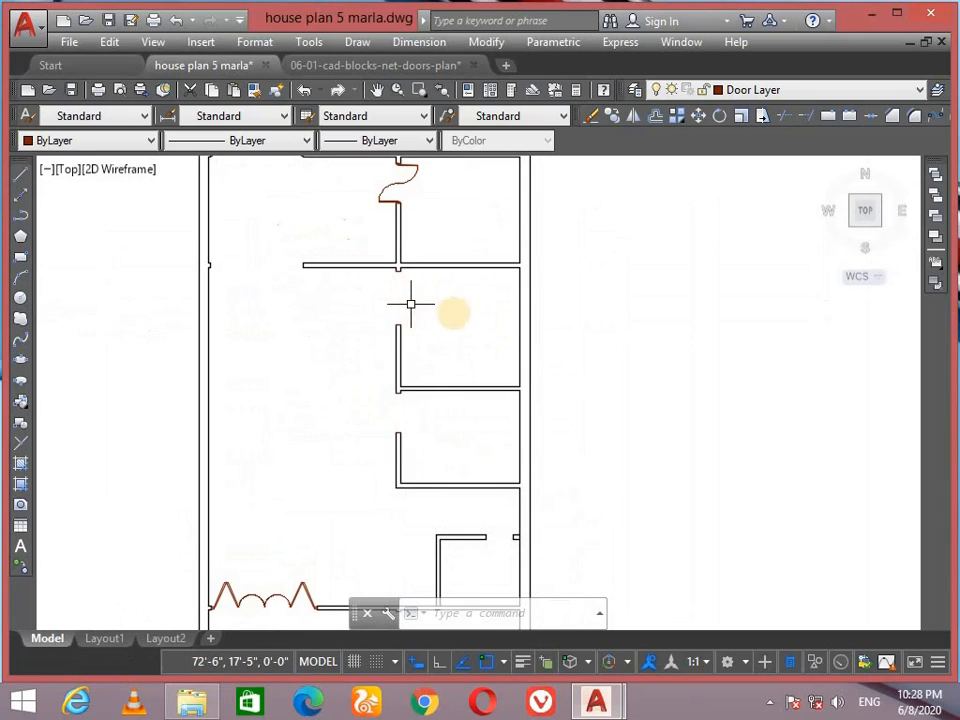
scroll(410, 304, "down", 12)
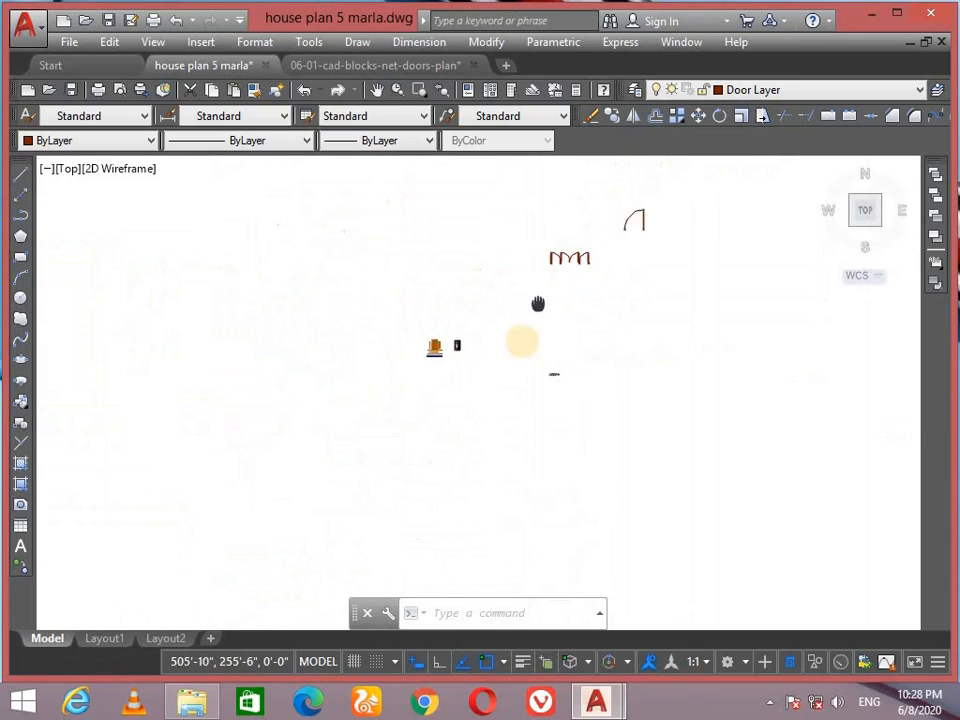
scroll(634, 233, "up", 4)
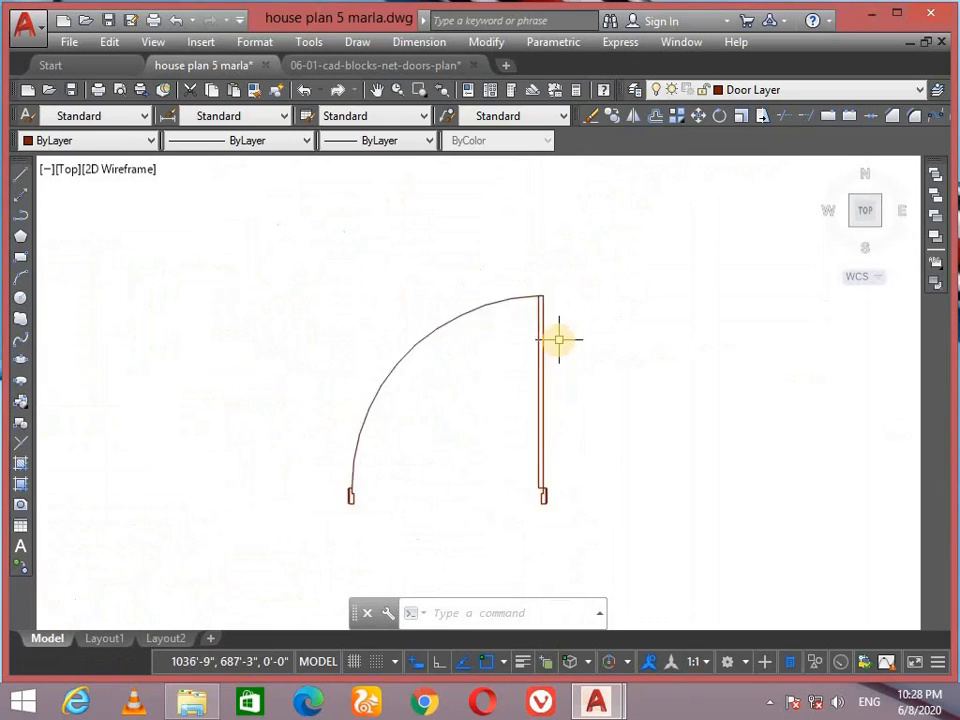
middle_click_drag(559, 340, 555, 323)
scroll(561, 497, "up", 2)
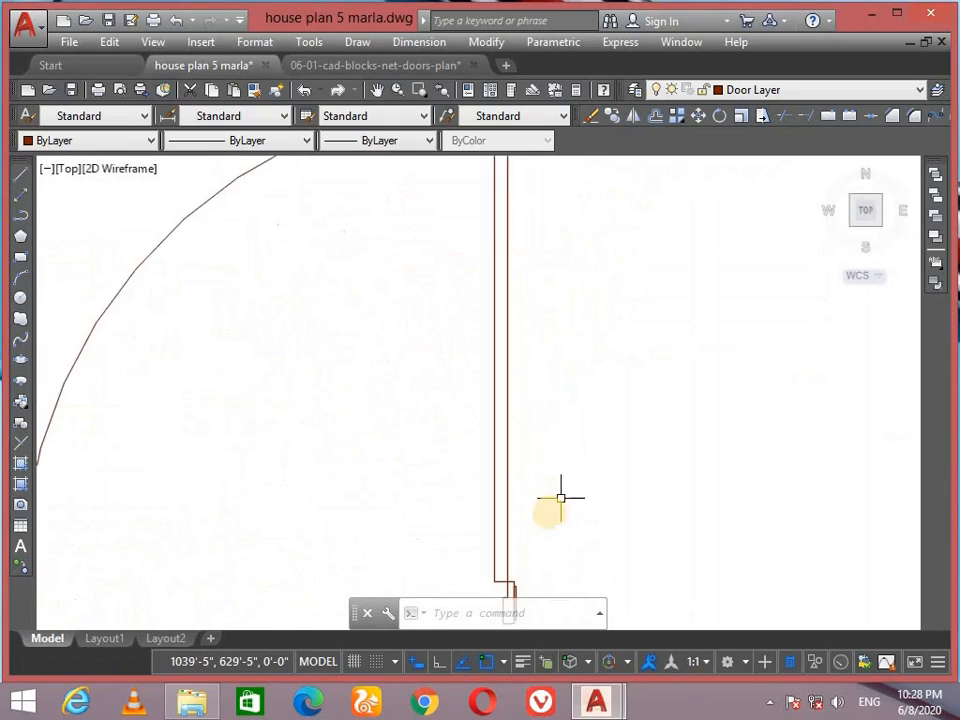
middle_click_drag(561, 497, 414, 205)
scroll(414, 205, "up", 2)
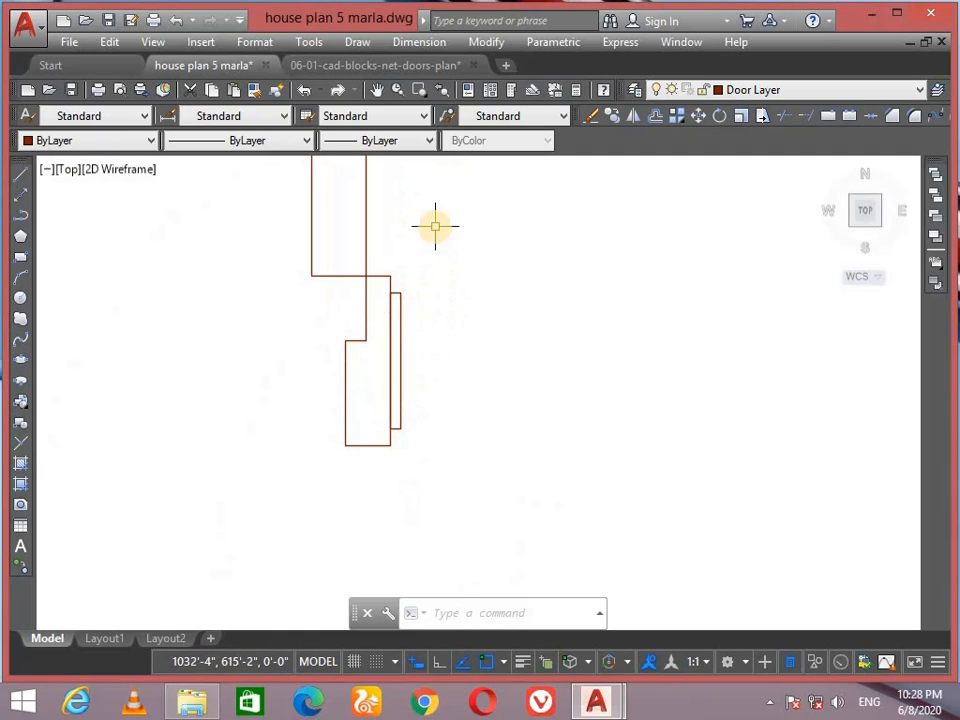
Step: Convert the whole single-swing door into a block named Bed room door, with its base point midway along the door leaf's outer edge
left_click(514, 171)
left_click(301, 452)
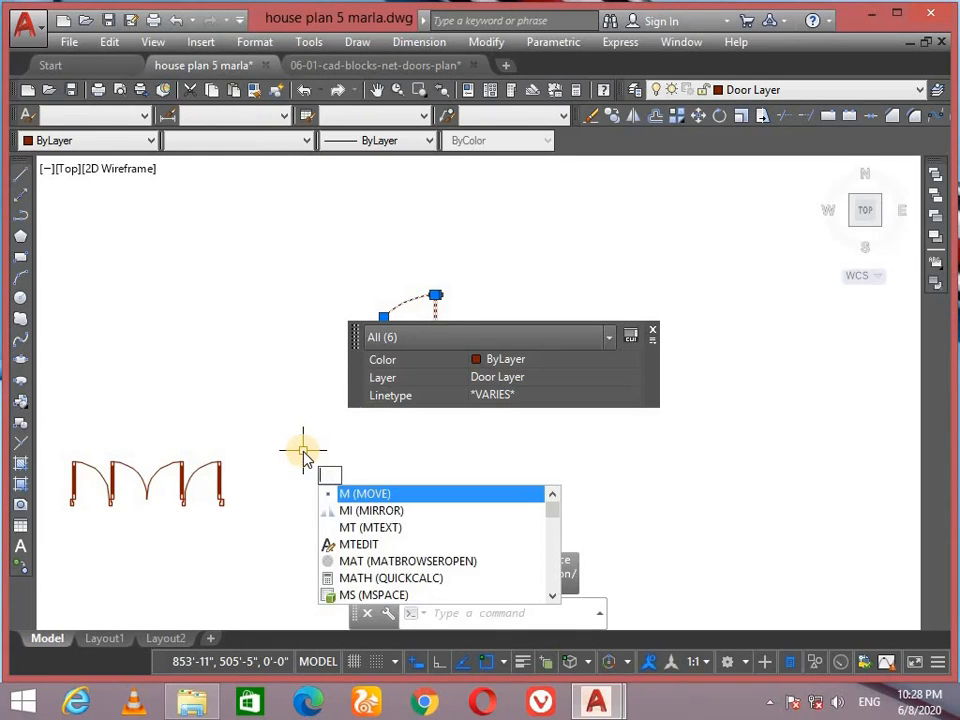
key("Escape")
key("Return")
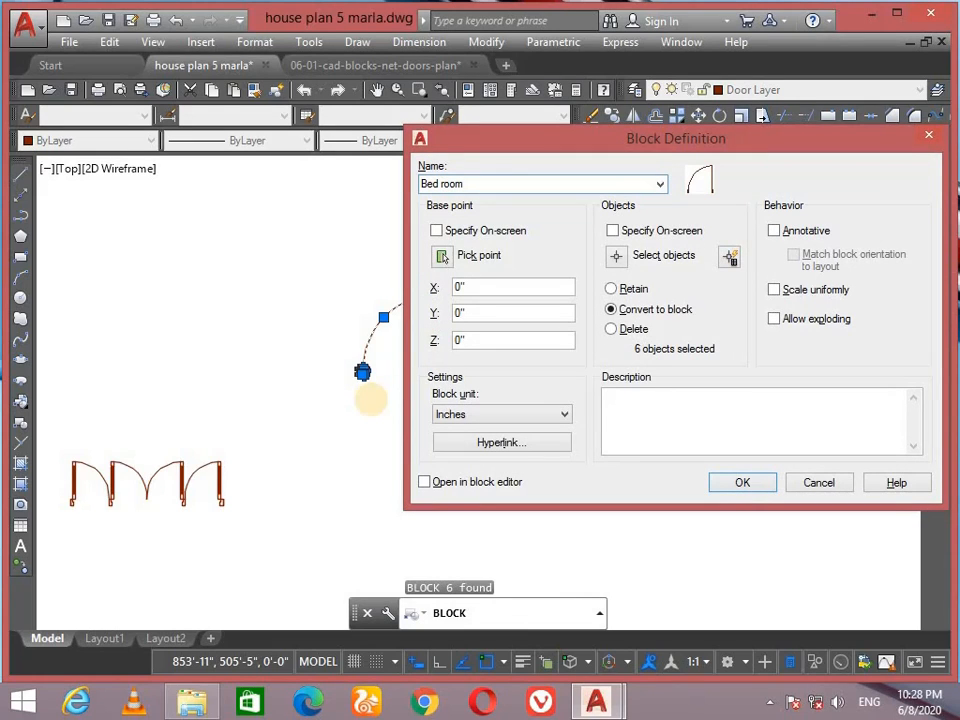
left_click(443, 257)
left_click(435, 340)
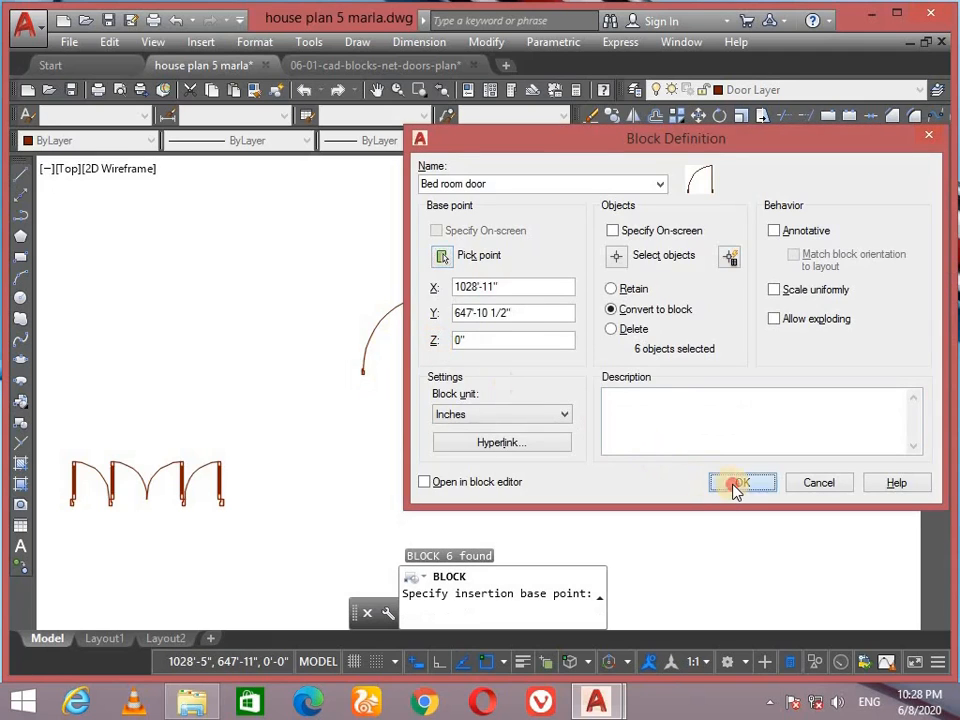
left_click(735, 485)
Step: Move the Bed room door block by its base point to just beside the house plan
left_click(435, 332)
left_click(435, 341)
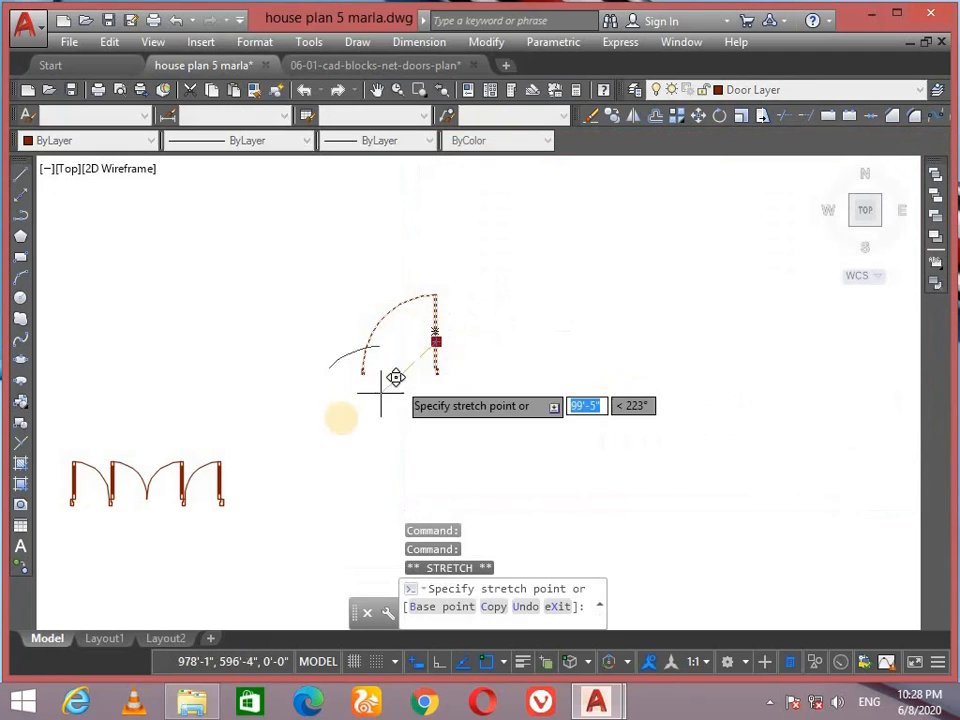
scroll(332, 412, "down", 7)
middle_click_drag(332, 412, 512, 286)
scroll(415, 362, "up", 8)
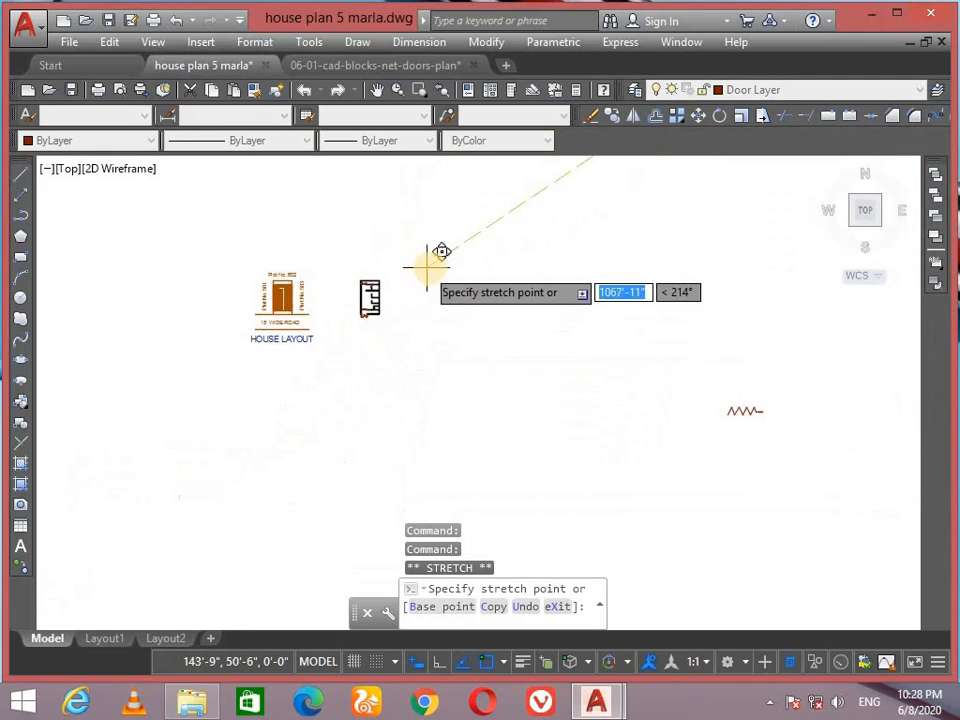
scroll(441, 251, "up", 6)
left_click(498, 366)
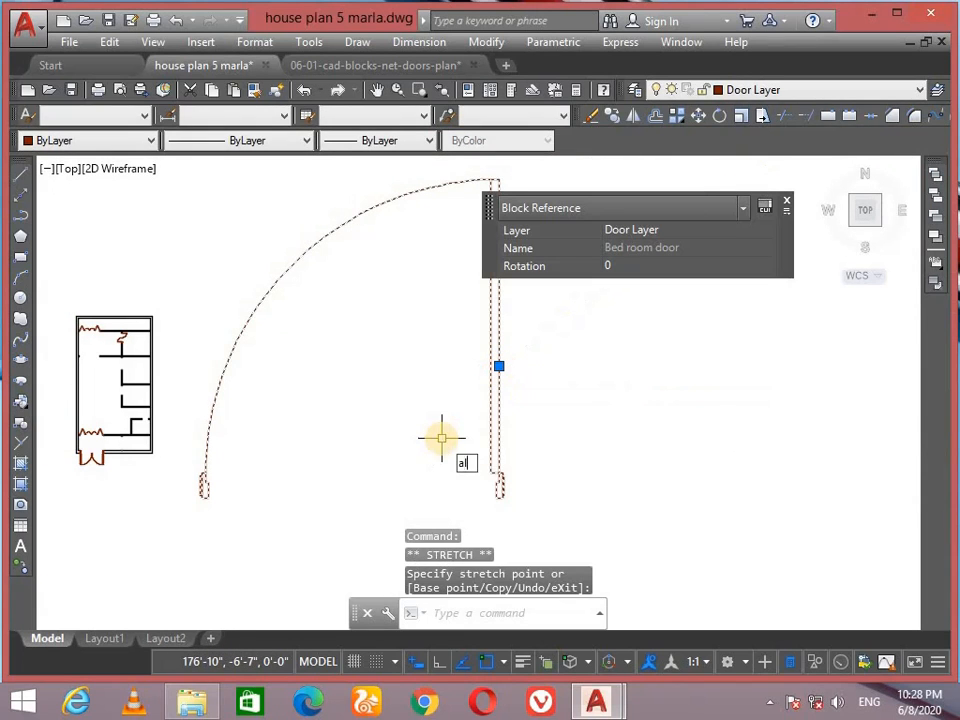
Step: Align the Bed room door block to the wall opening below the kitchen, matching the hinge jamb's outer-edge midpoint to the upper wall end and the other jamb's to the lower
key("Return")
scroll(549, 503, "up", 5)
scroll(349, 475, "down", 2)
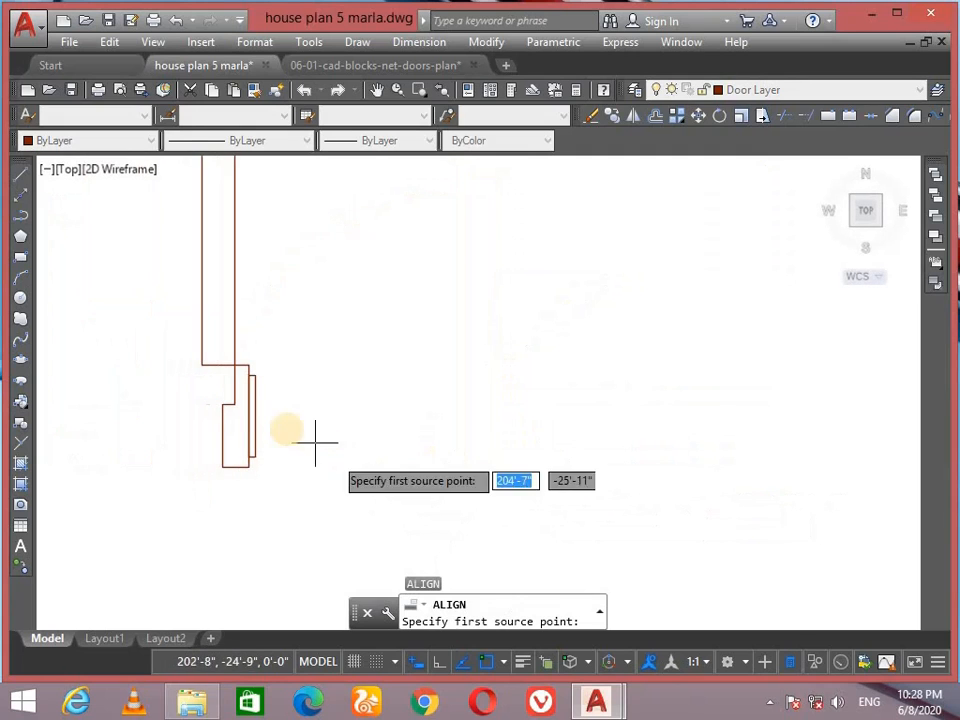
left_click(255, 417)
scroll(407, 439, "down", 3)
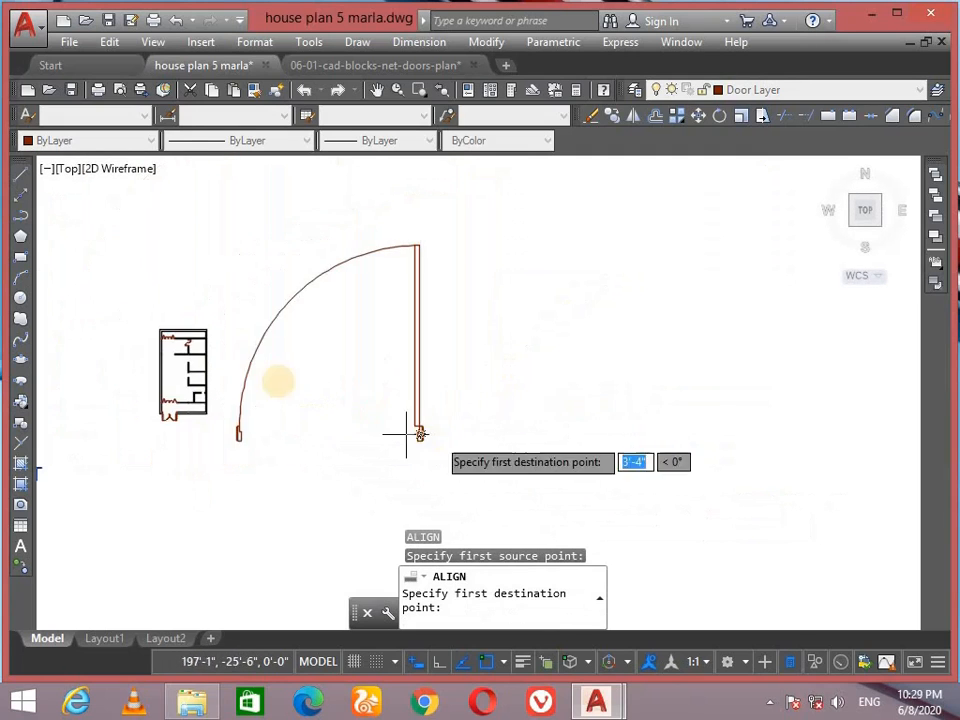
scroll(167, 364, "up", 5)
scroll(195, 420, "up", 4)
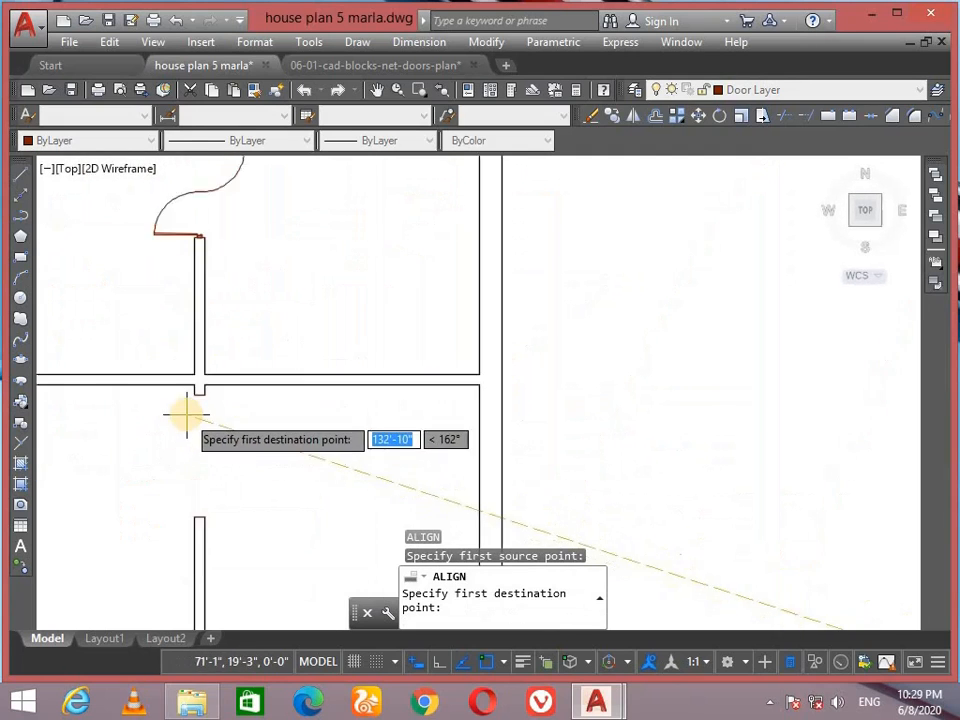
left_click(216, 368)
scroll(343, 407, "down", 4)
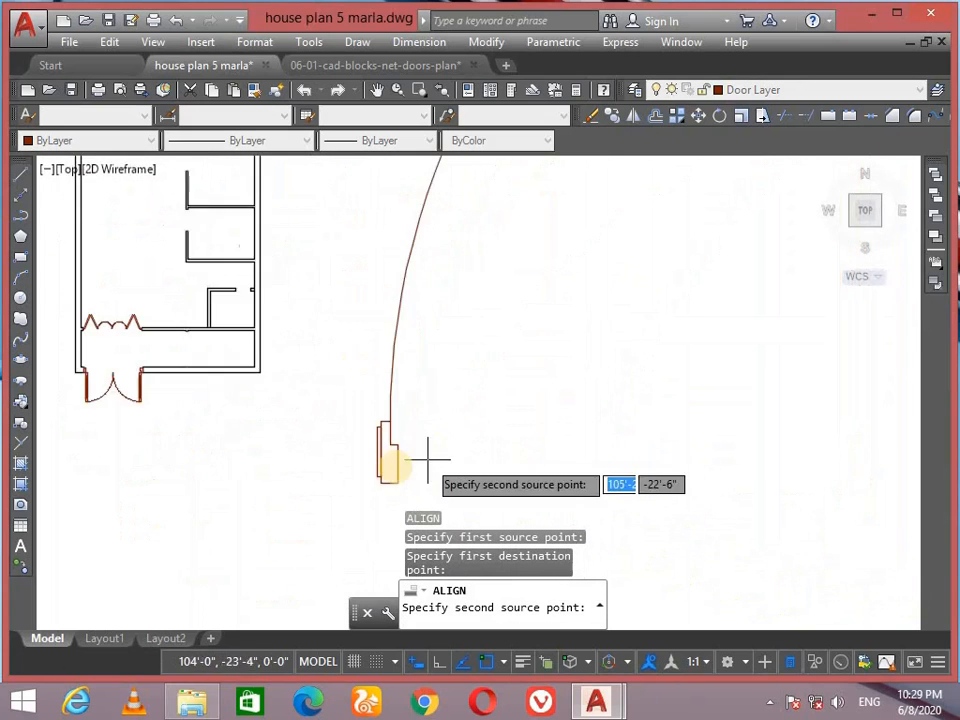
scroll(343, 437, "up", 3)
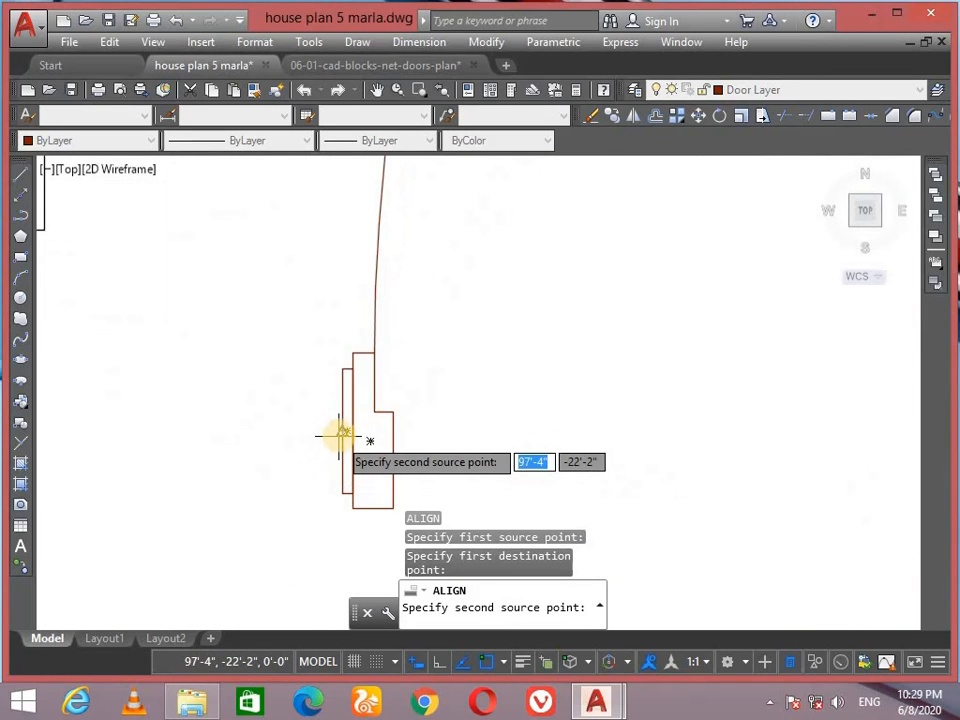
left_click(340, 432)
scroll(339, 445, "down", 4)
scroll(344, 410, "up", 3)
scroll(381, 336, "up", 4)
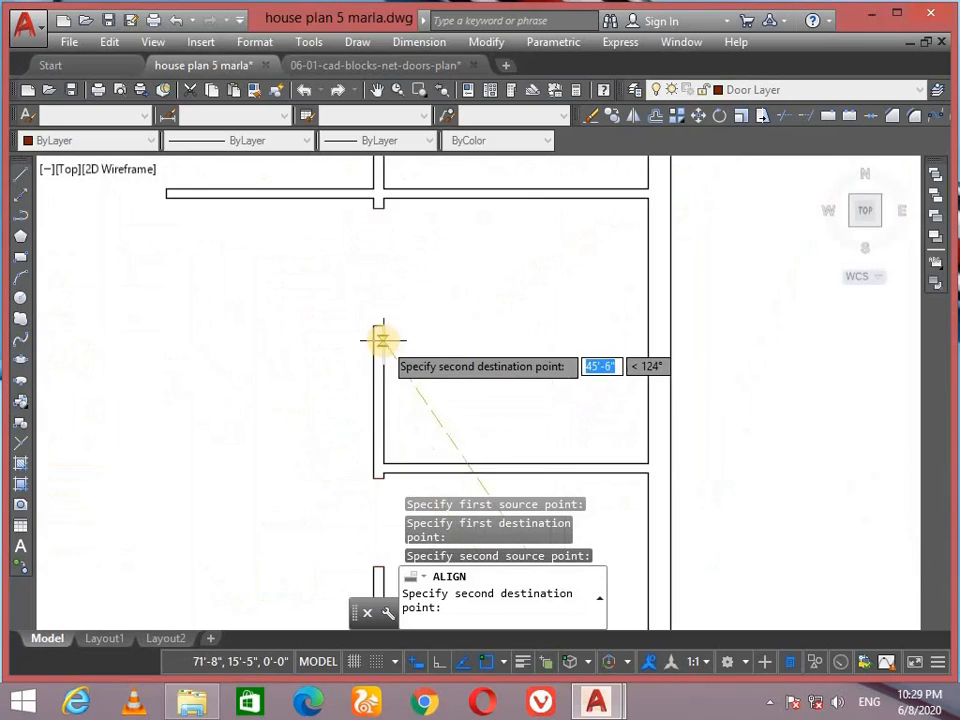
left_click(368, 311)
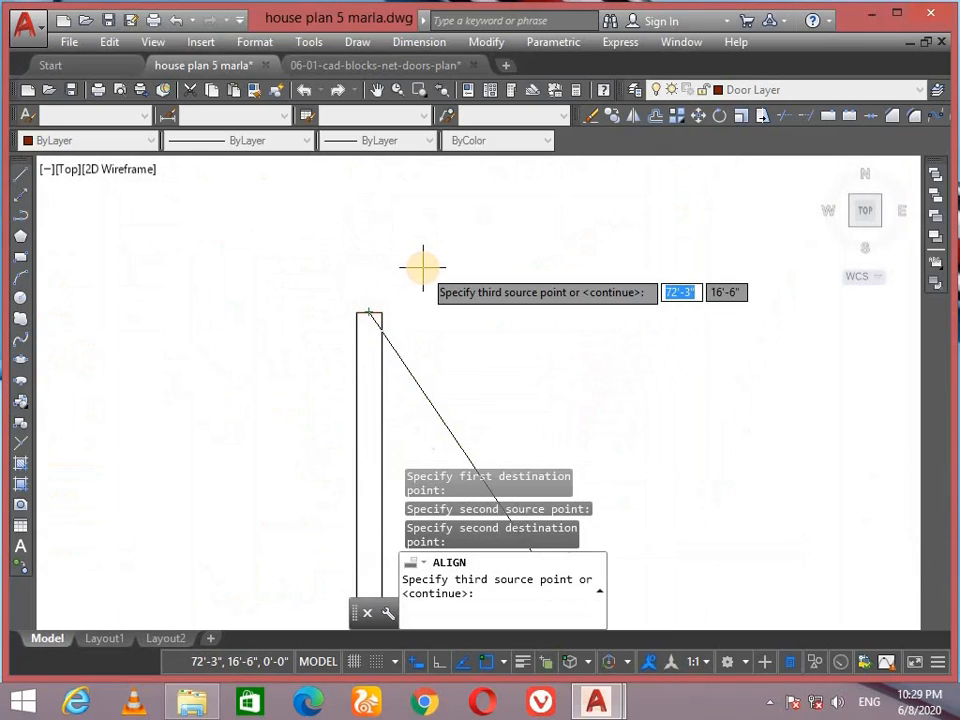
Step: Finish aligning the bedroom door block to the interior wall opening, scaling it to the alignment points
key("Return")
left_click(473, 318)
type("y")
key("Return")
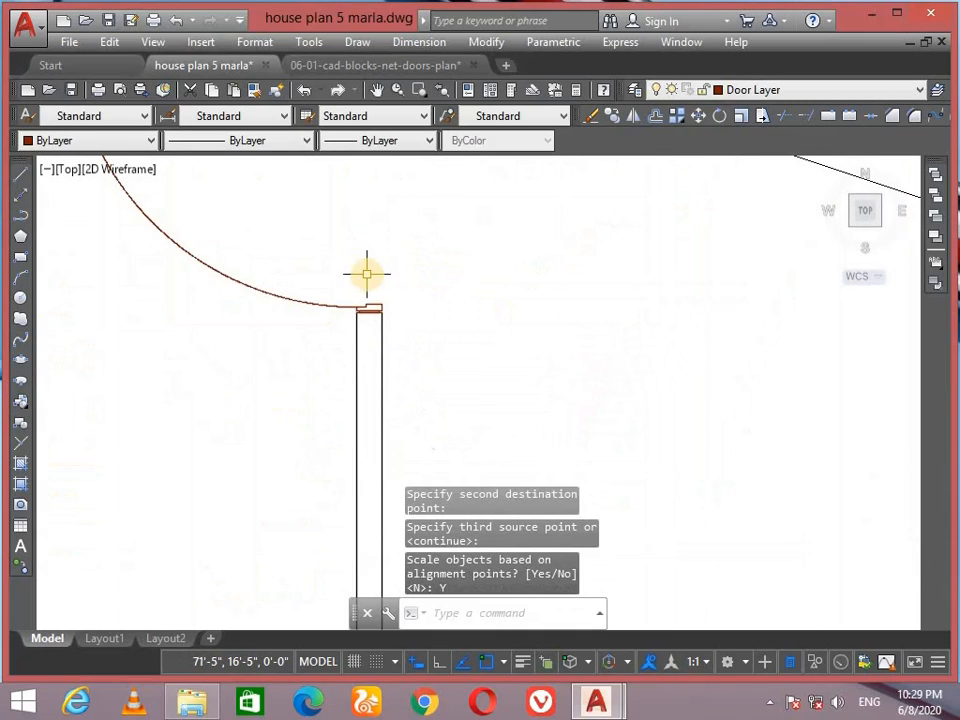
Step: Copy the aligned bedroom door block to the empty space just outside the house's right exterior wall
scroll(369, 273, "down", 5)
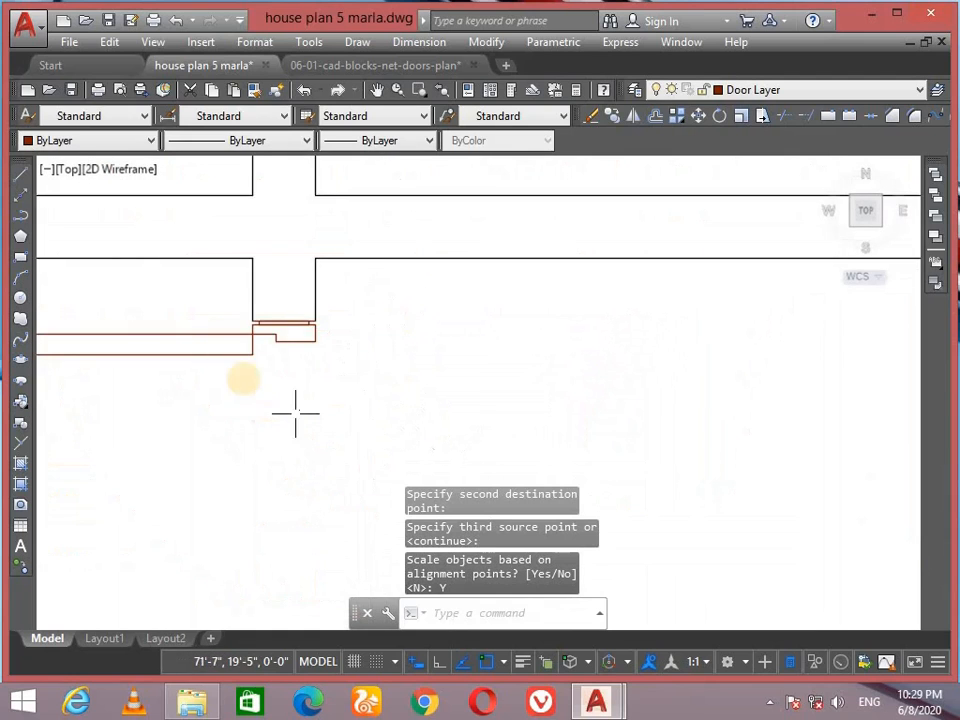
scroll(265, 352, "down", 6)
middle_click_drag(348, 393, 468, 331)
left_click(238, 366)
left_click(186, 408)
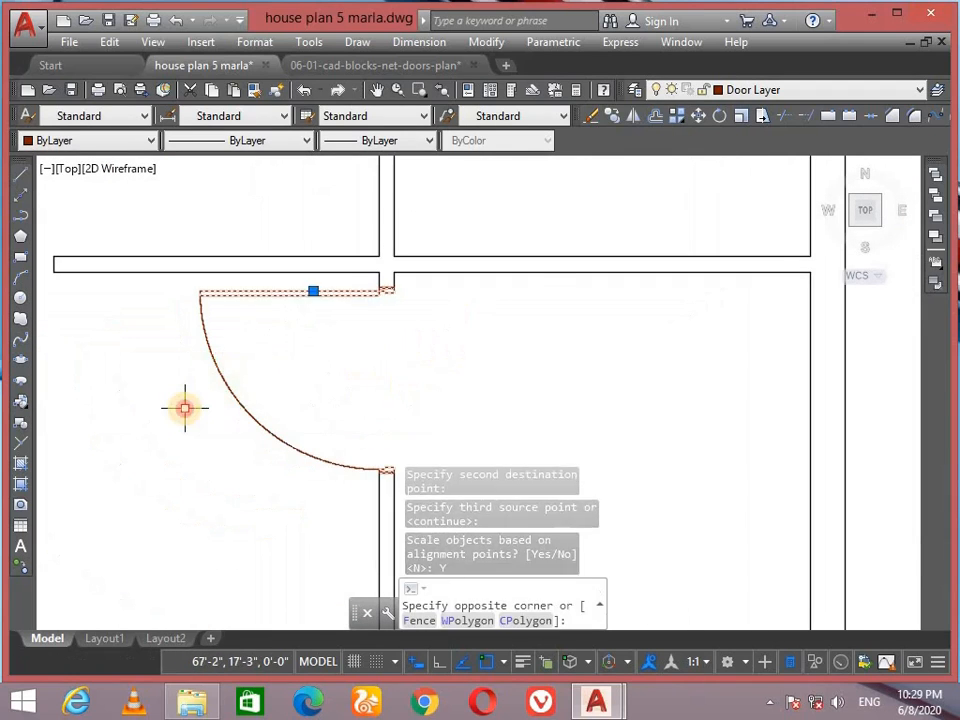
type("co")
key("Return")
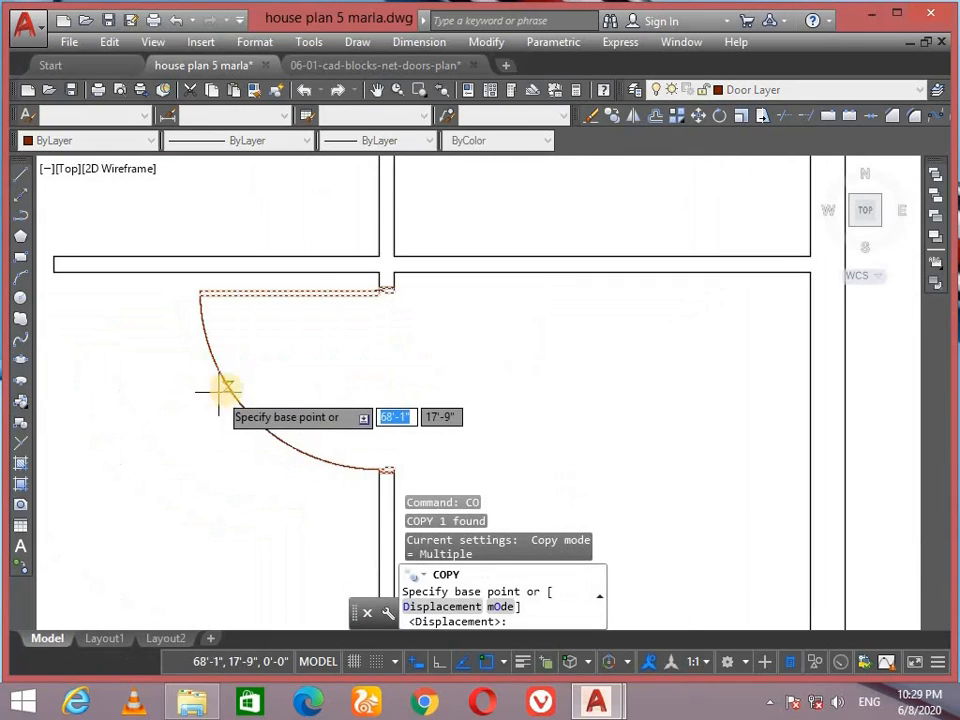
left_click(229, 388)
scroll(108, 205, "down", 6)
left_click(320, 437)
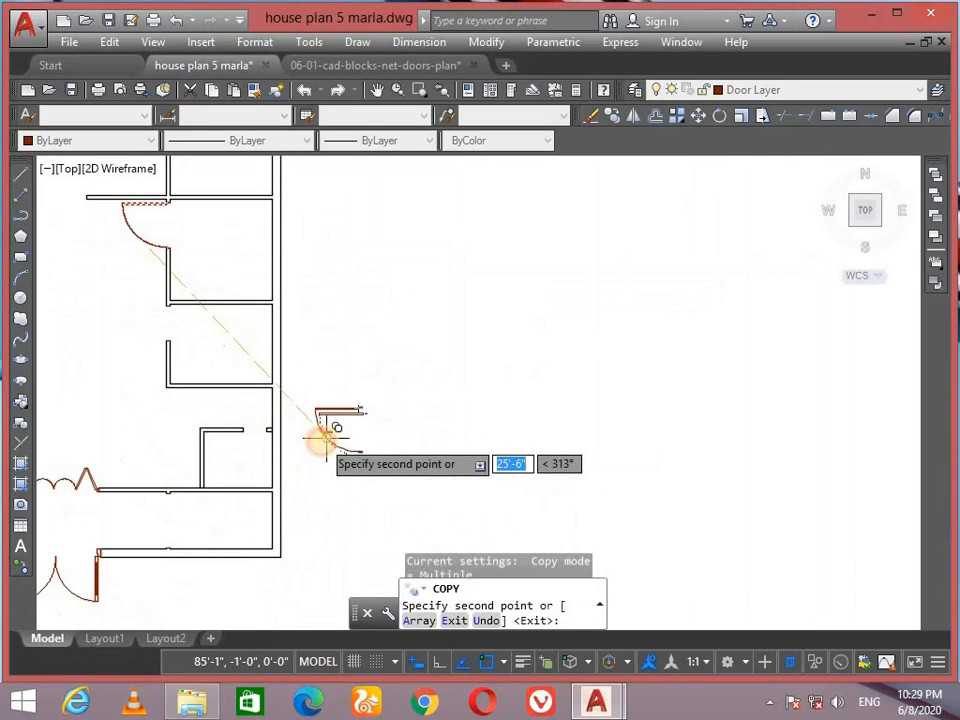
scroll(321, 437, "up", 2)
key("Escape")
Step: Start aligning the copied door, matching its hinge-side frame midpoint to the short wall stub of the small room's opening near the right exterior wall
left_click(410, 354)
left_click(326, 450)
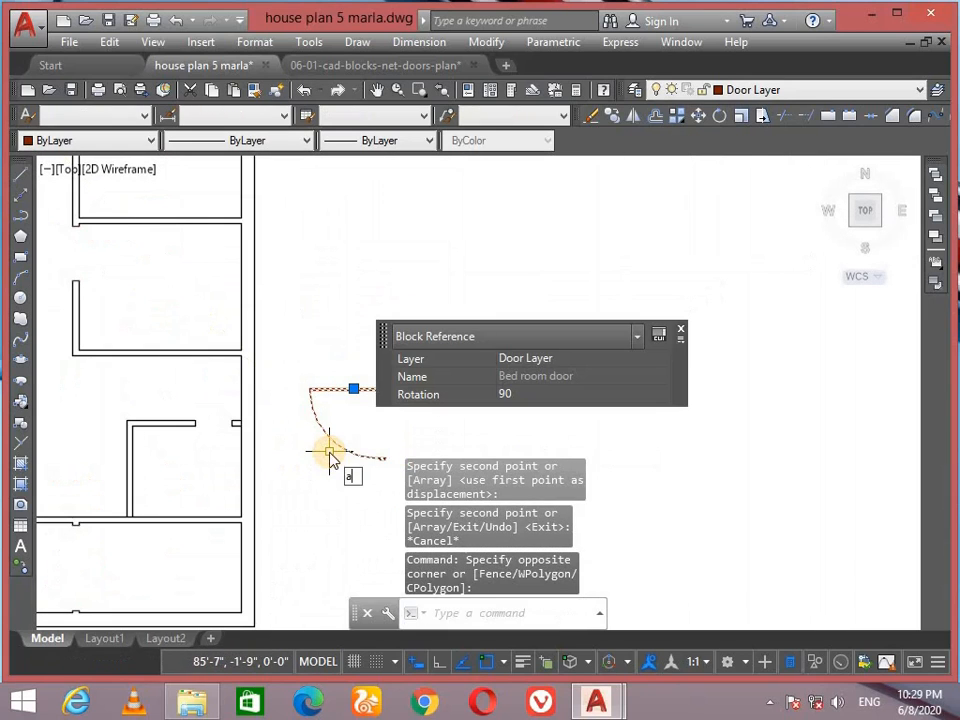
type("al")
key("Return")
scroll(370, 430, "up", 5)
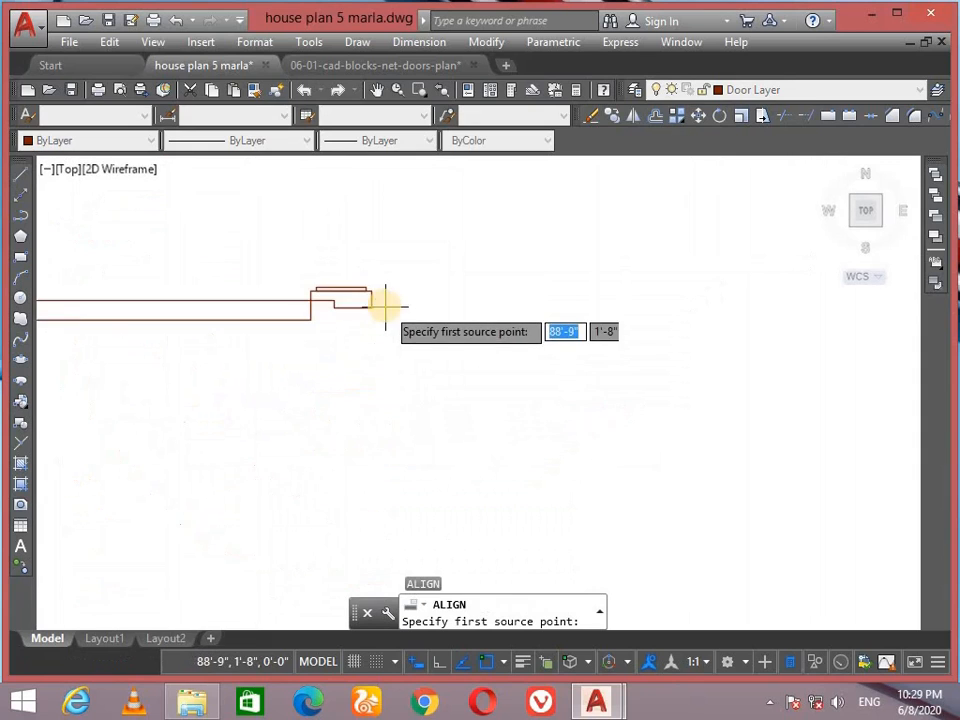
left_click(341, 291)
middle_click_drag(143, 421, 492, 376)
scroll(330, 398, "down", 1)
scroll(175, 398, "down", 2)
middle_click_drag(170, 398, 630, 351)
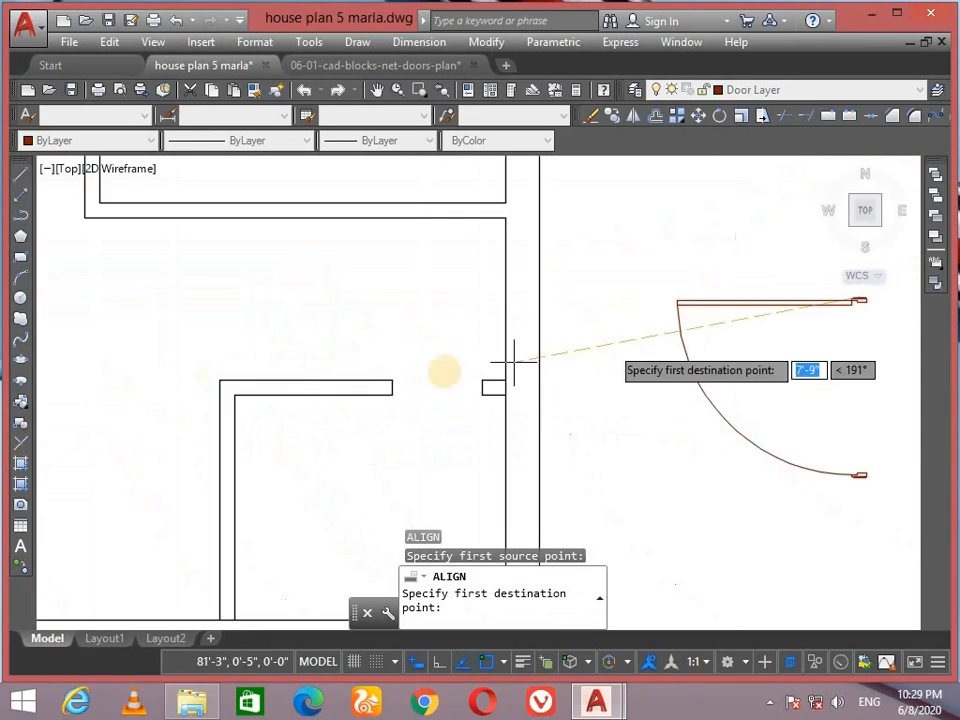
scroll(452, 395, "up", 1)
scroll(482, 397, "up", 2)
Step: Match the door's latch-side frame midpoint to the opposite wall end and complete the alignment with scaling to the alignment points
scroll(354, 240, "down", 5)
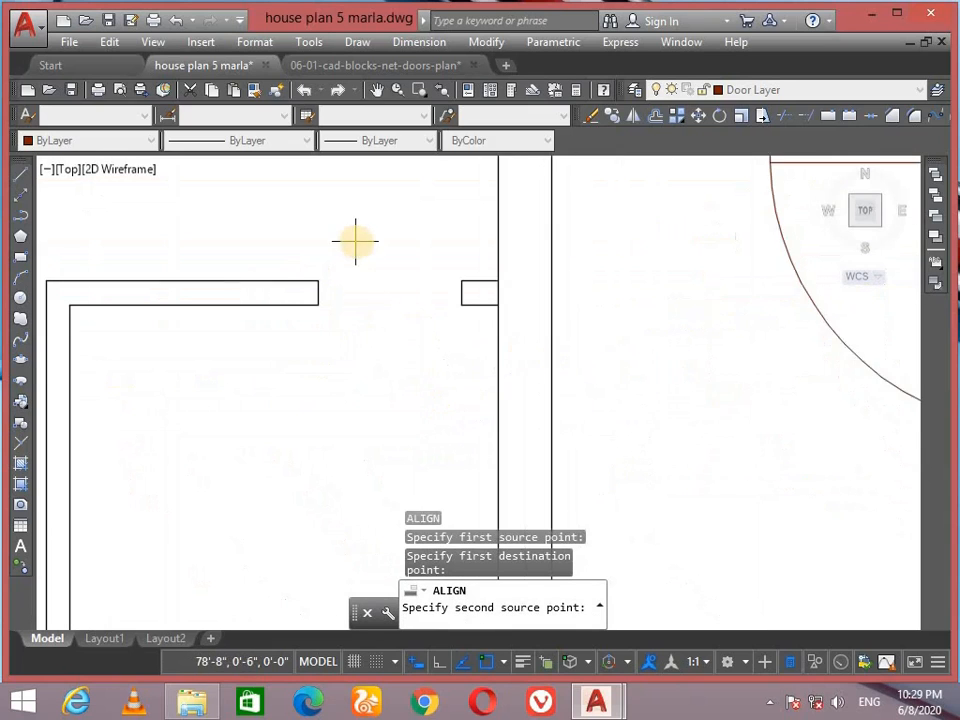
scroll(420, 392, "up", 3)
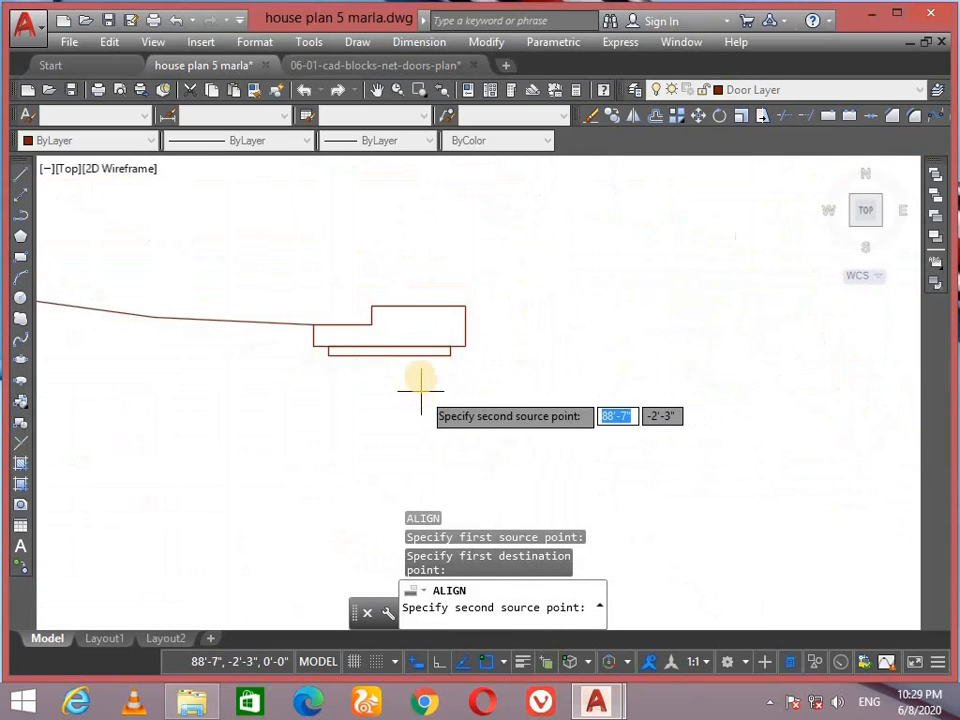
left_click(390, 357)
middle_click_drag(274, 420, 439, 375)
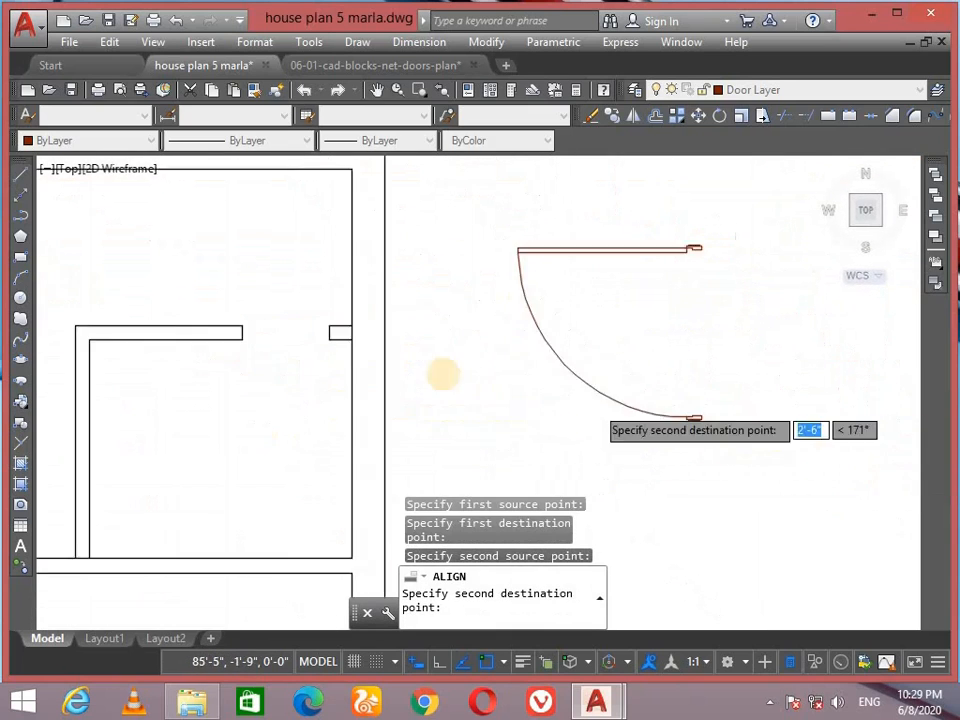
scroll(343, 364, "down", 1)
scroll(267, 335, "up", 3)
left_click(251, 316)
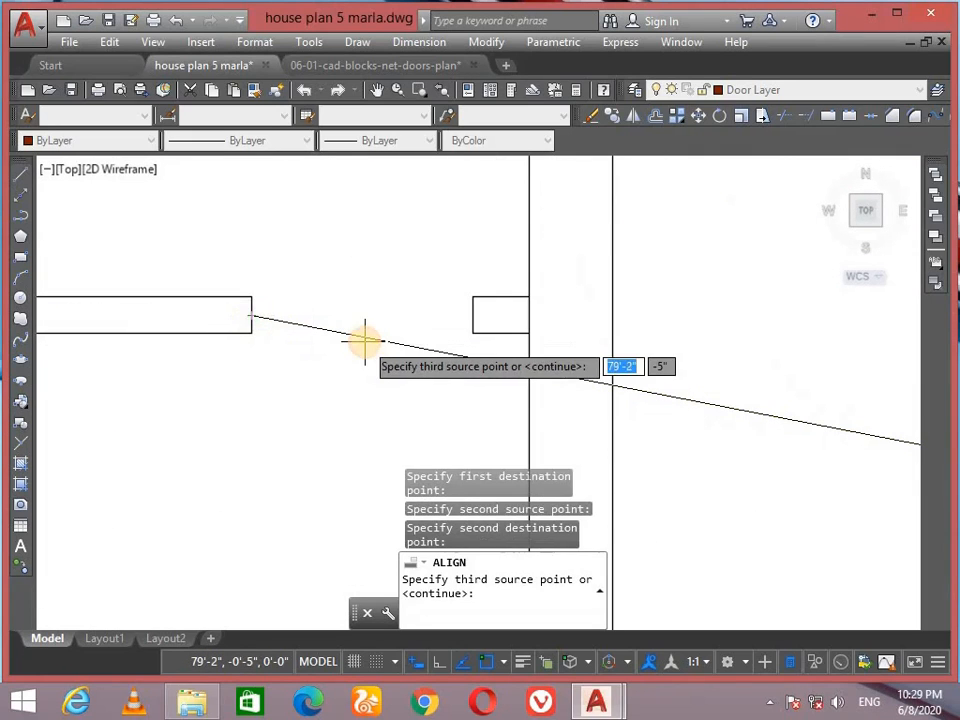
key("Return")
left_click(365, 342)
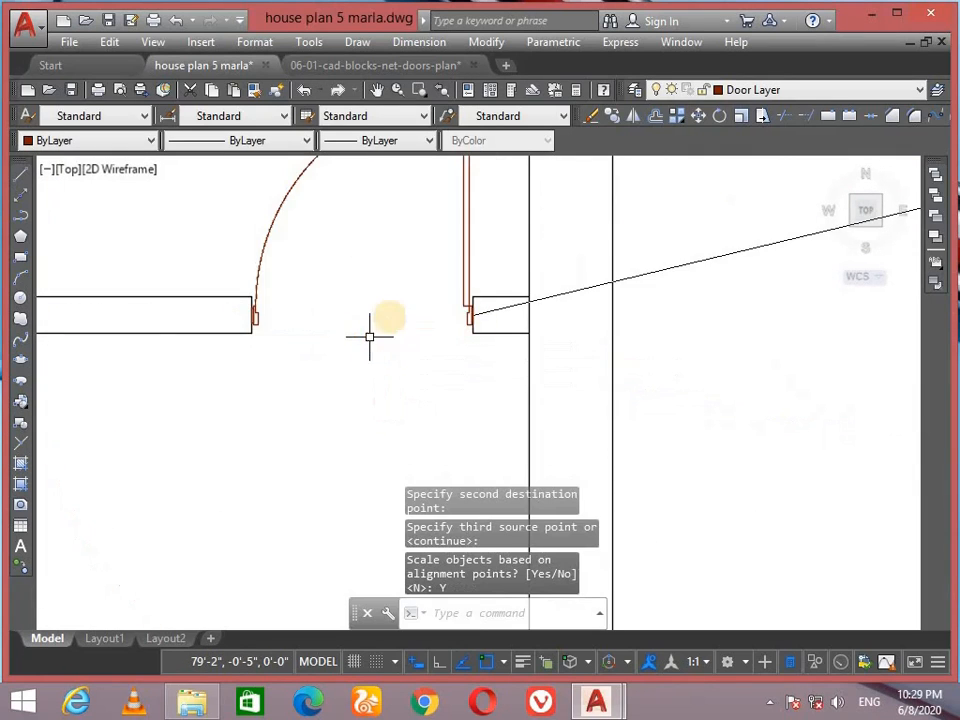
Step: Check the placed doors and the remaining door openings in the house plan
scroll(378, 336, "down", 3)
middle_click_drag(383, 336, 393, 416)
scroll(439, 489, "down", 3)
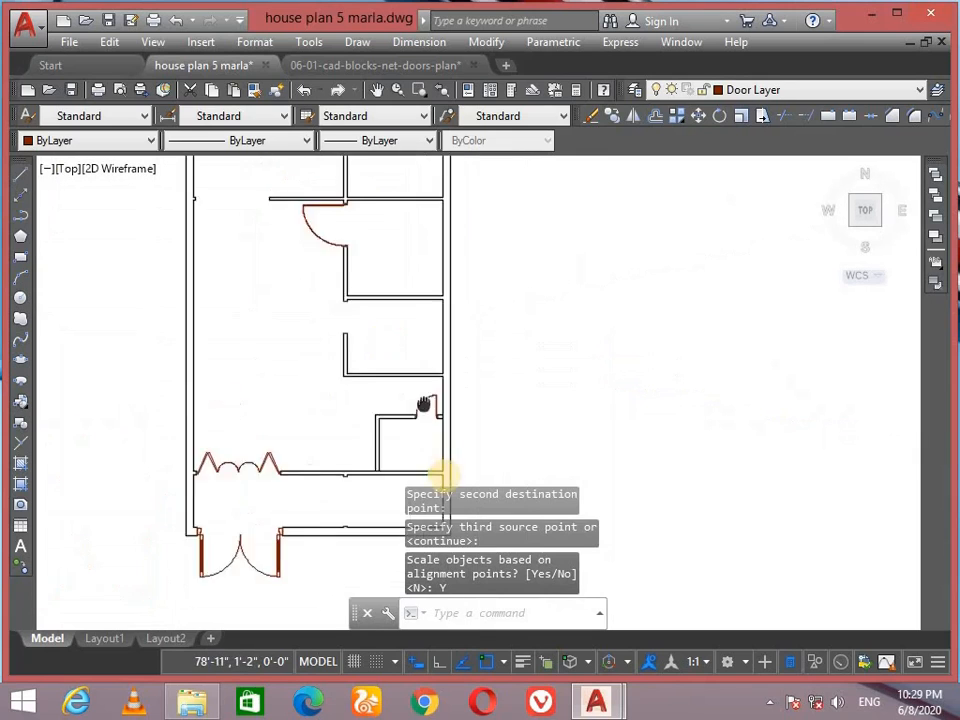
middle_click_drag(439, 489, 326, 240)
middle_click_drag(291, 329, 346, 229)
scroll(432, 276, "up", 4)
scroll(411, 300, "down", 5)
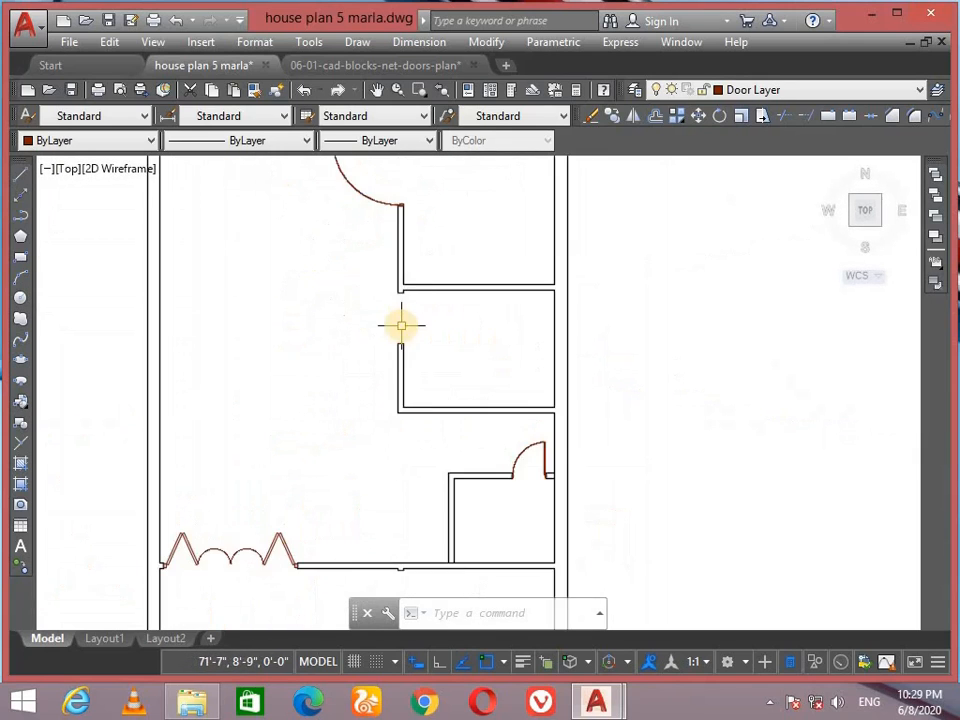
Step: Convert the four-leaf door drawing into a block named Glass Door, with its base point where the two middle leaves meet
scroll(373, 259, "down", 8)
middle_click_drag(373, 259, 297, 395)
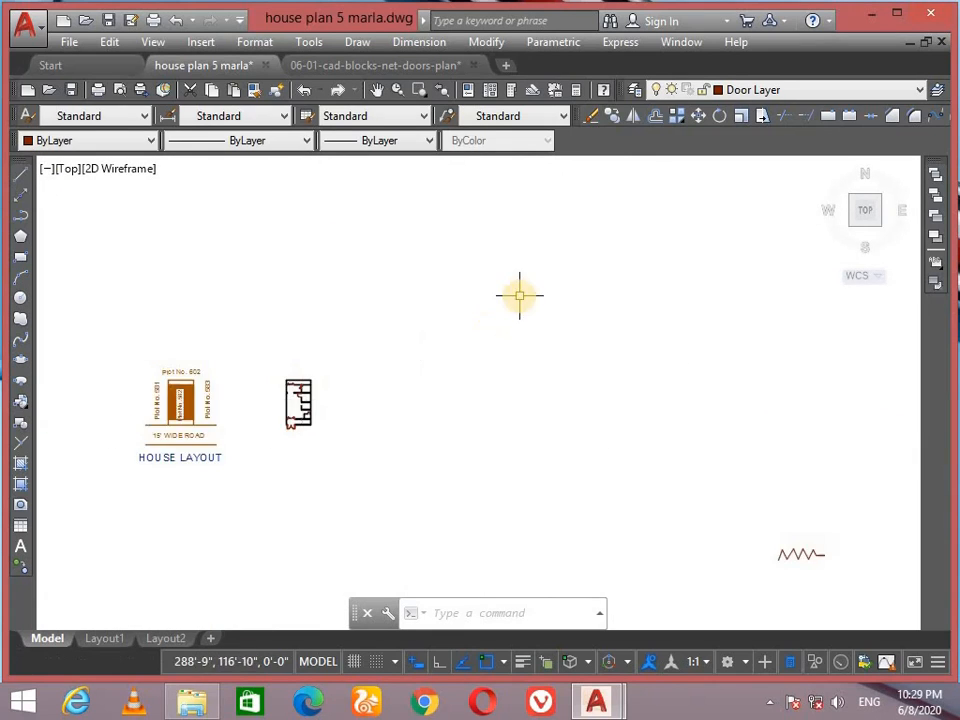
left_click(669, 197)
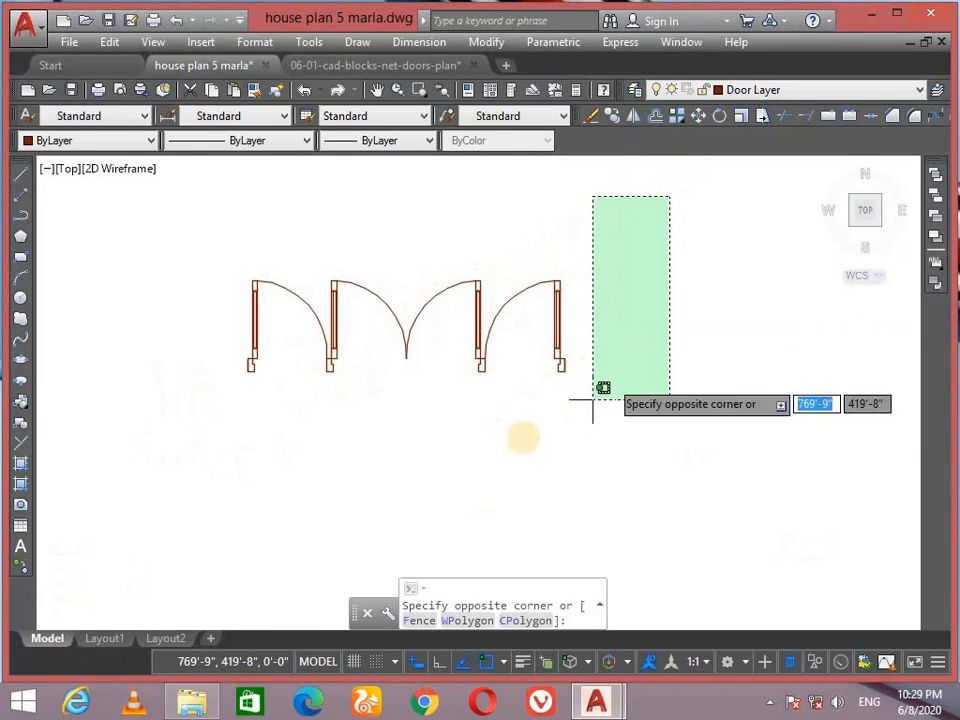
left_click(193, 445)
type("b")
key("Return")
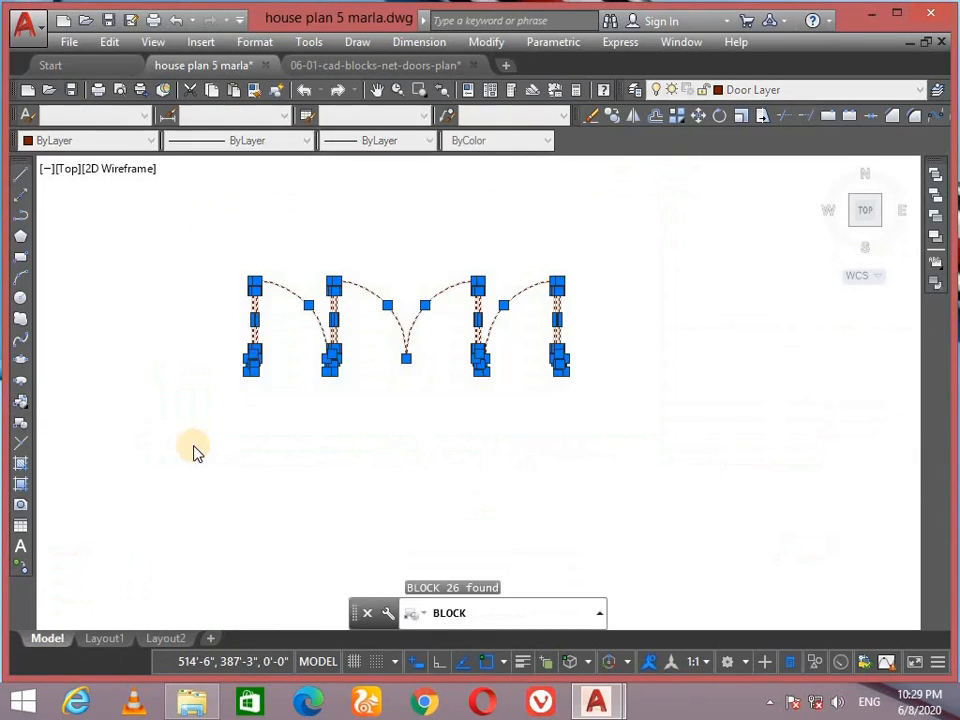
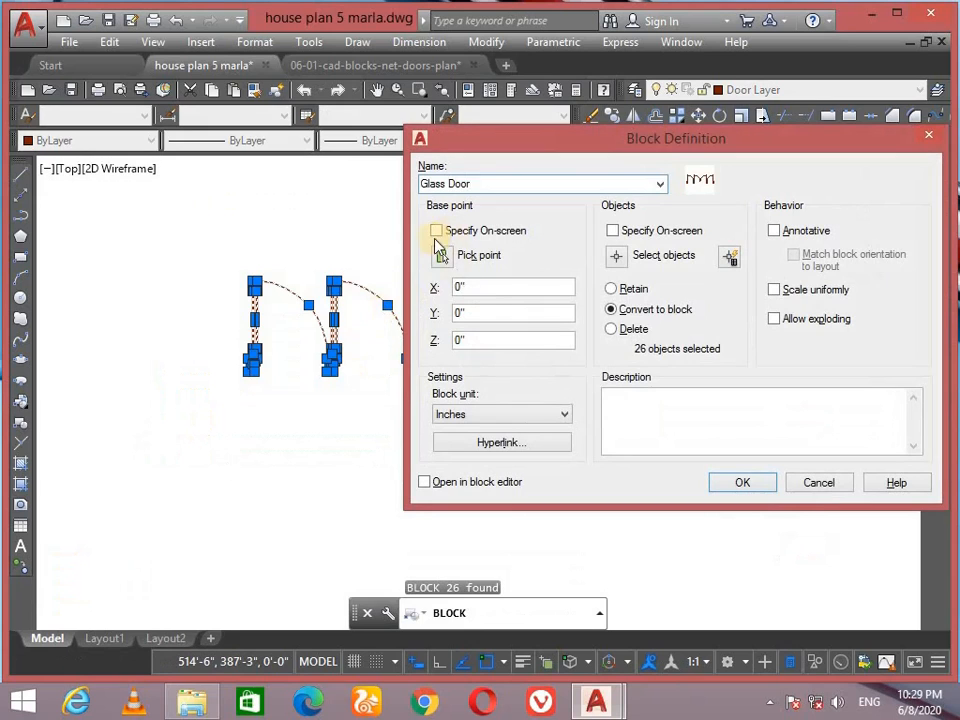
left_click(441, 255)
left_click(405, 357)
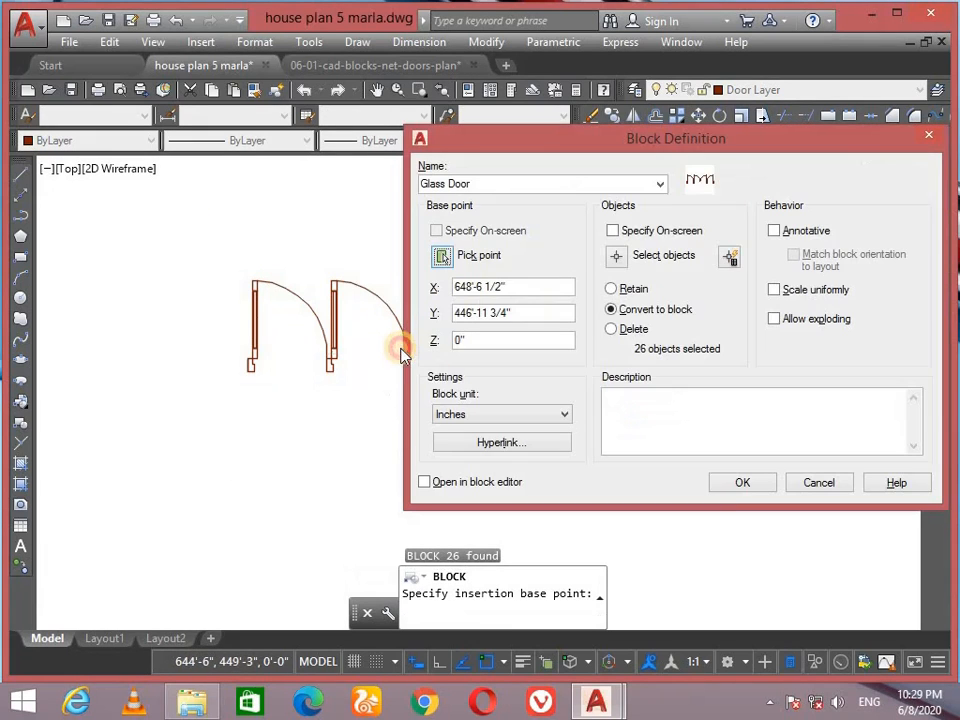
left_click(740, 484)
Step: Move the Glass Door block by its insertion point to just above the house plan
left_click(632, 287)
left_click(439, 411)
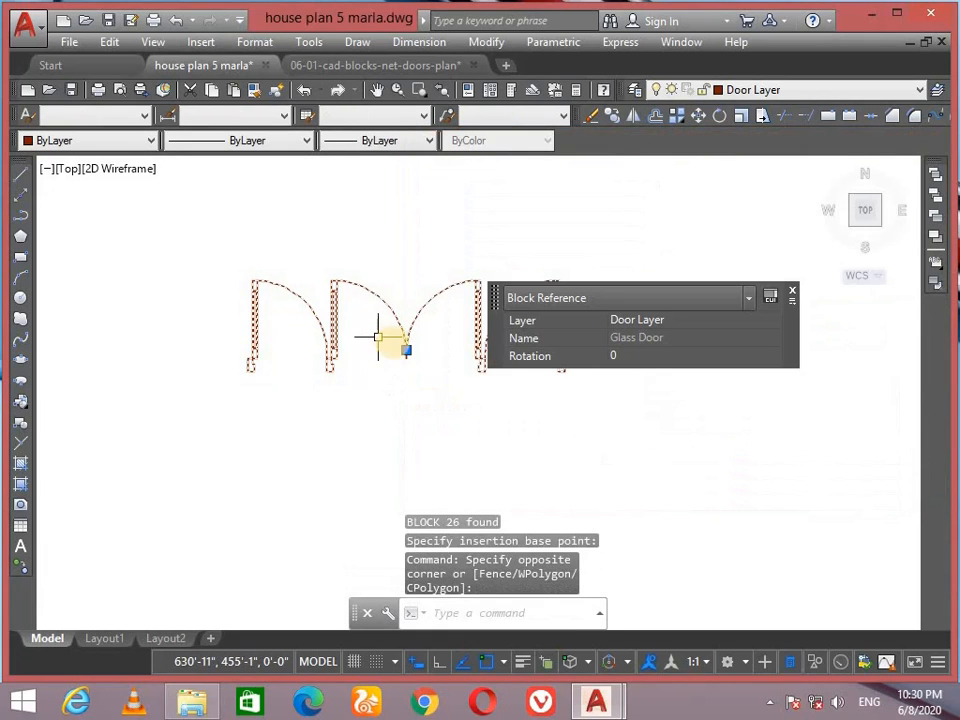
left_click(405, 351)
scroll(238, 439, "down", 6)
middle_click_drag(238, 439, 511, 332)
scroll(337, 467, "up", 8)
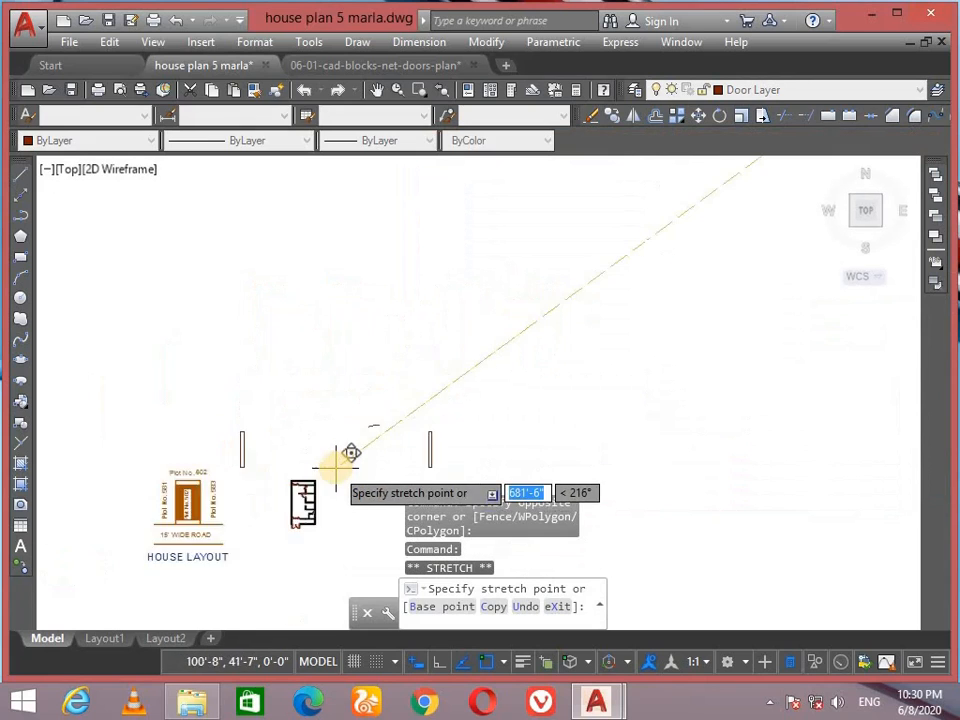
middle_click_drag(331, 473, 388, 362)
key("Escape")
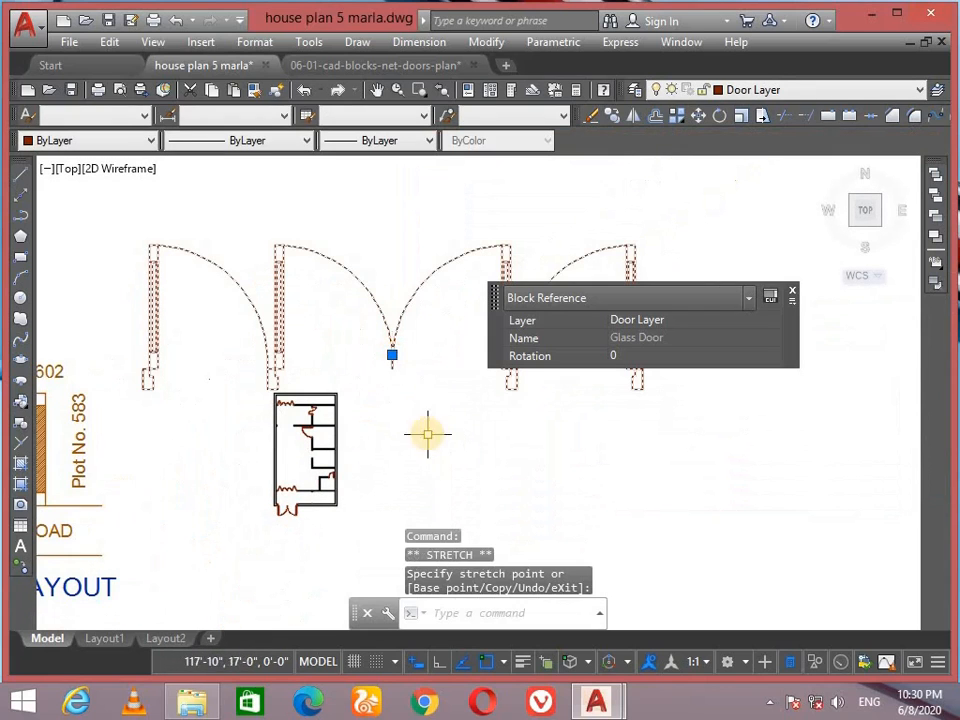
Step: Start aligning the Glass Door block, matching its left frame's outer midpoint to the free end of the horizontal interior wall above the bedroom door
type("al")
key("Return")
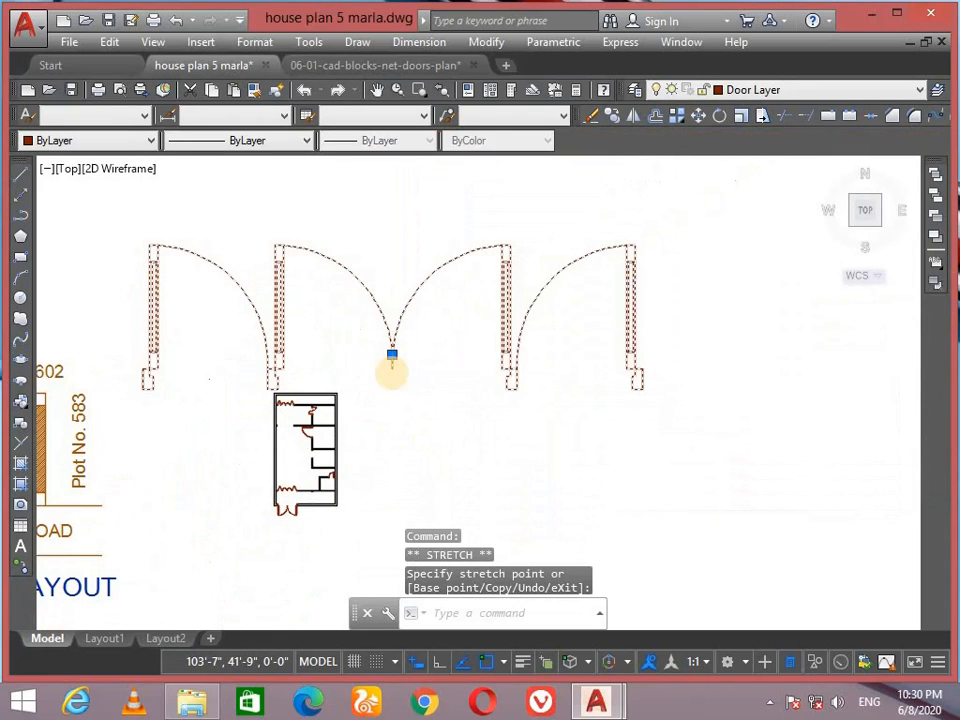
scroll(107, 401, "up", 6)
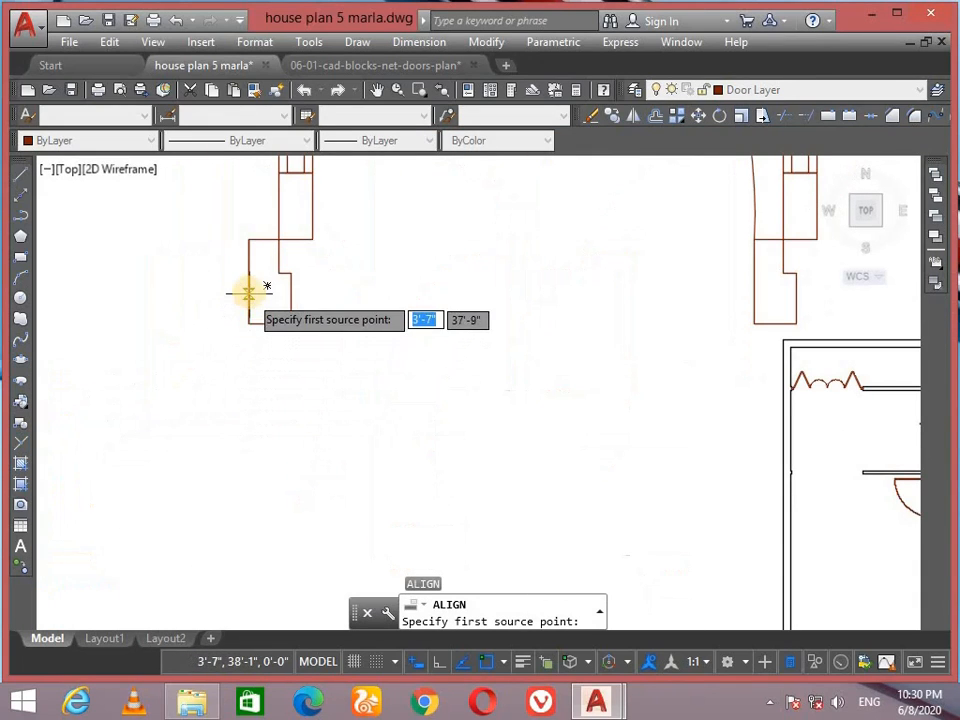
left_click(248, 284)
scroll(129, 240, "down", 5)
scroll(171, 236, "up", 5)
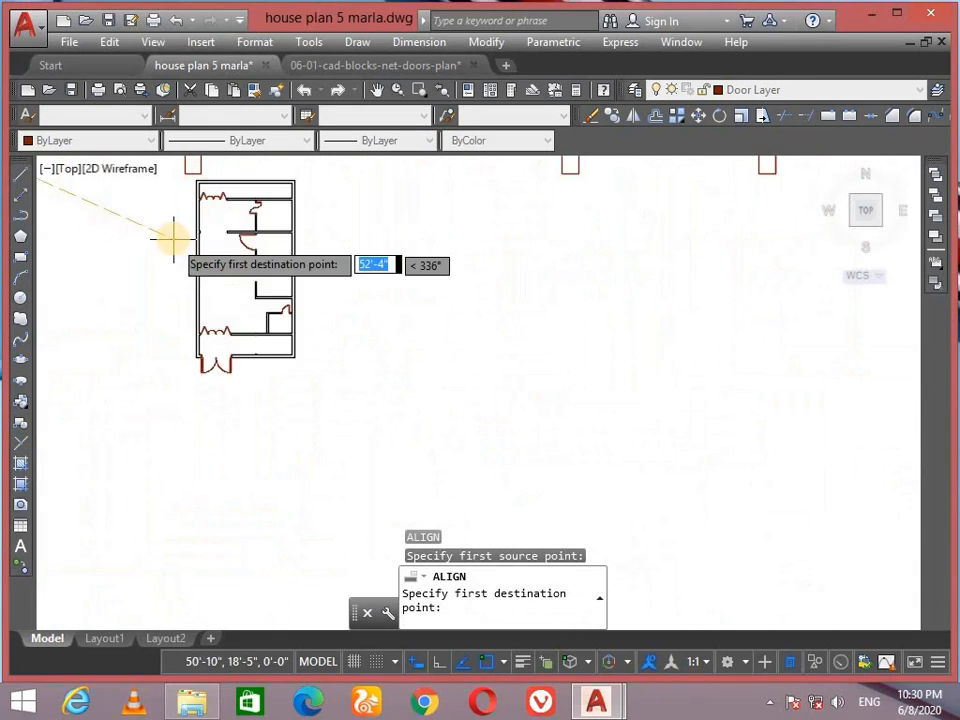
scroll(252, 234, "up", 5)
left_click(193, 240)
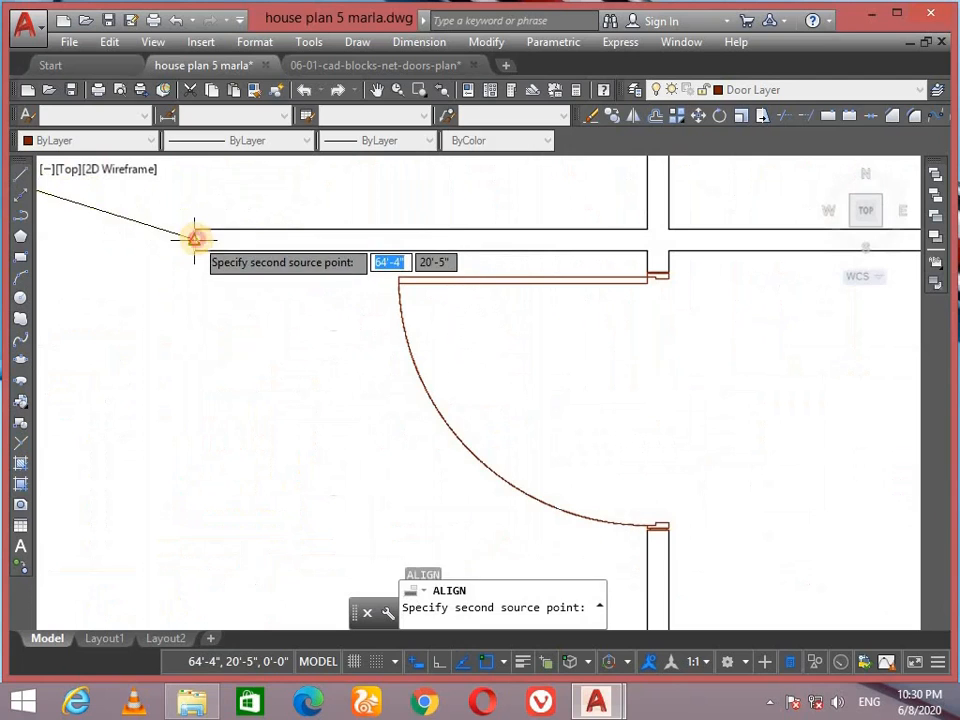
Step: Match the Glass Door's right frame to the stub on the left exterior wall and complete the alignment with scaling to the alignment points
scroll(220, 248, "down", 4)
scroll(243, 259, "down", 7)
scroll(448, 255, "up", 6)
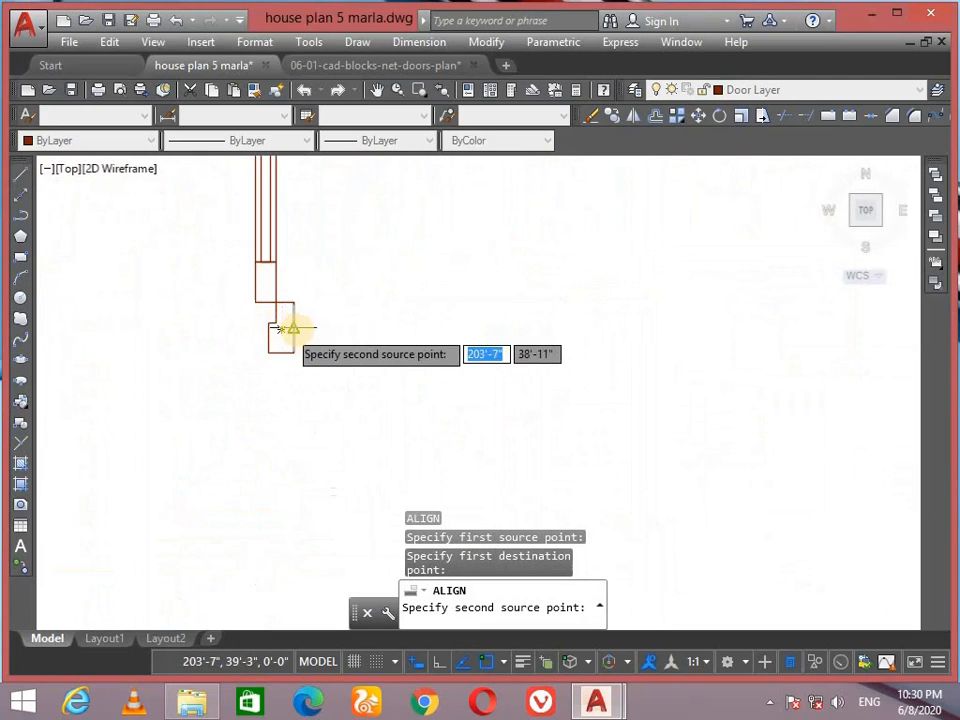
left_click(281, 330)
scroll(150, 410, "down", 7)
middle_click_drag(120, 424, 334, 334)
scroll(200, 325, "up", 8)
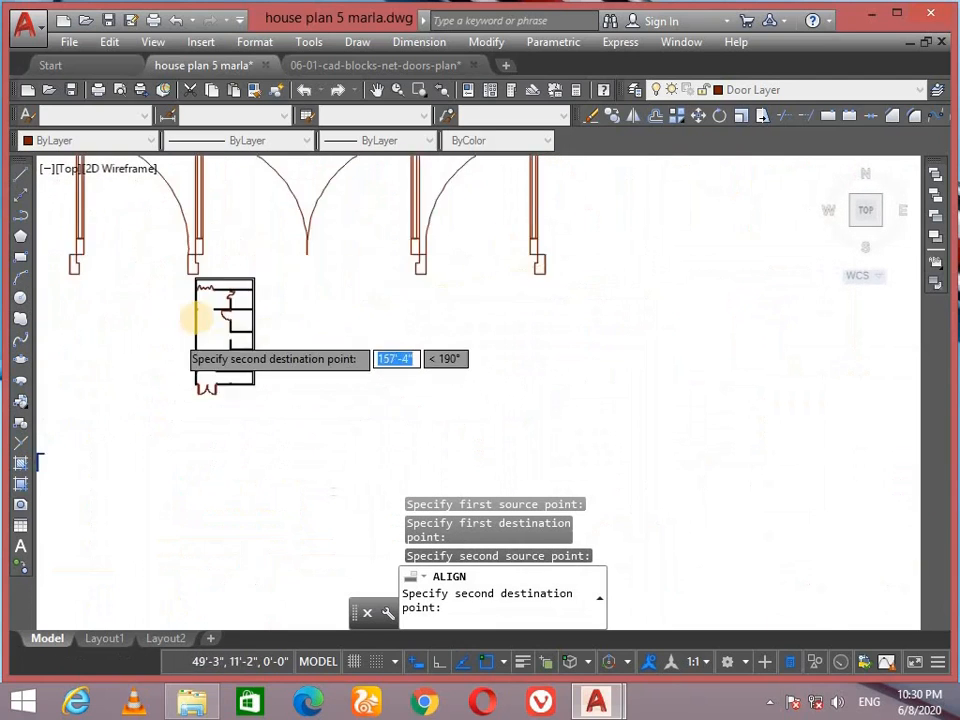
scroll(216, 297, "up", 5)
left_click(58, 227)
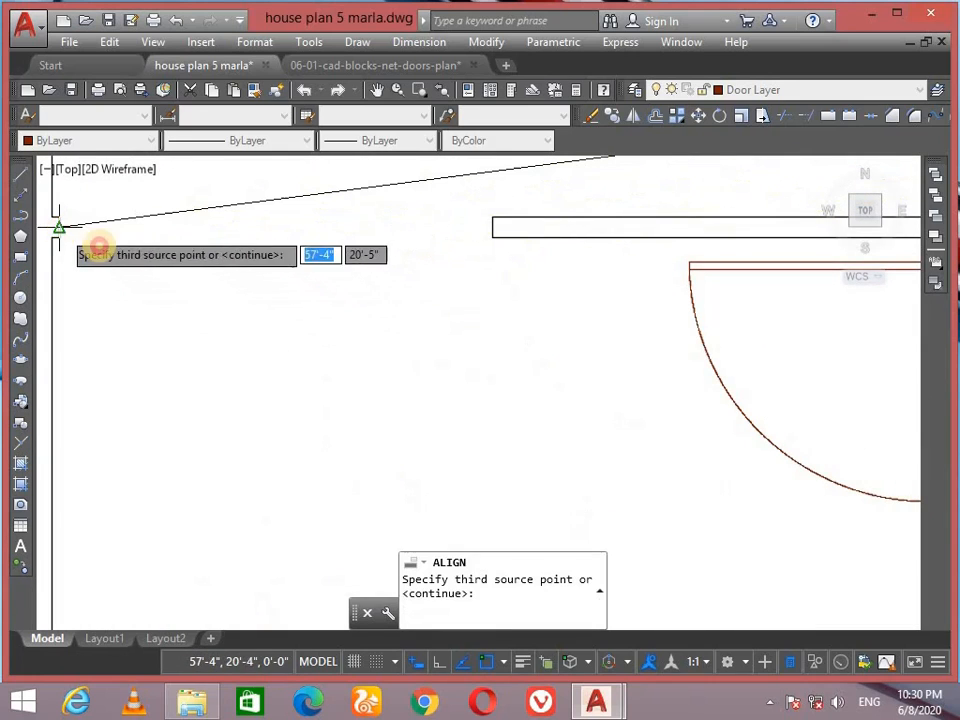
key("Return")
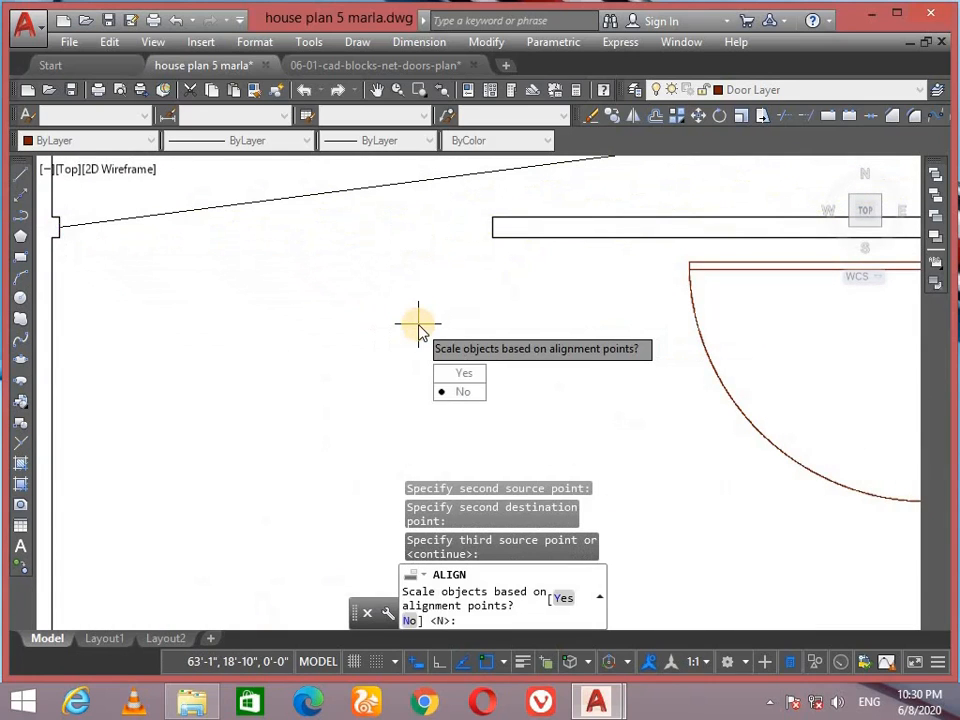
left_click(450, 373)
Step: Start an offset with a distance of 2" for the zigzag folding-door profile located away from the house plan
scroll(418, 323, "down", 4)
scroll(420, 322, "down", 5)
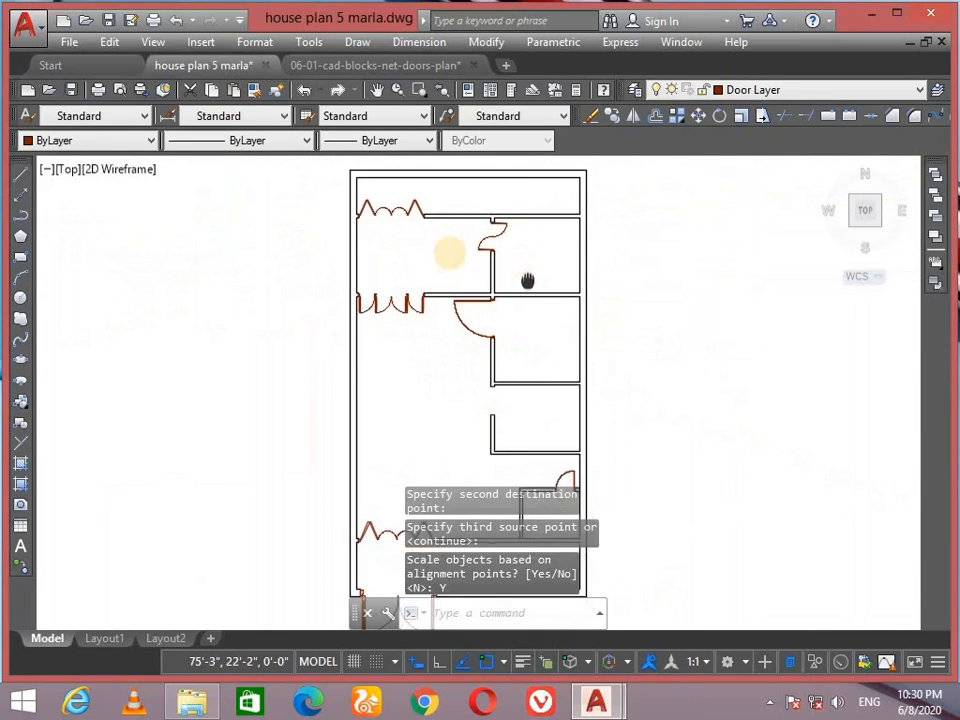
scroll(500, 323, "up", 2)
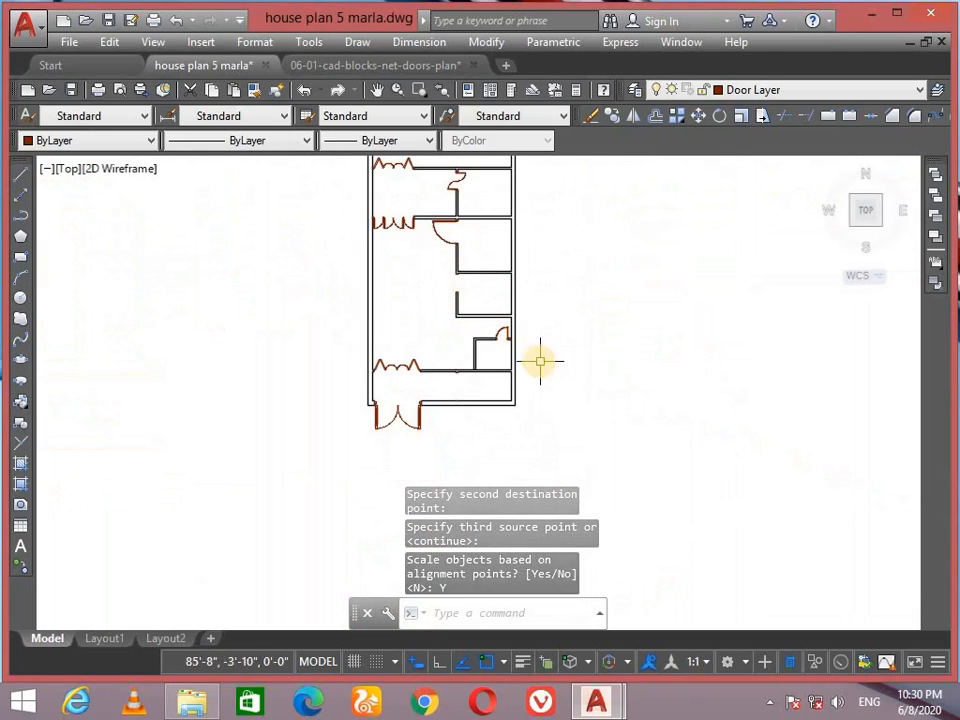
scroll(536, 355, "down", 8)
scroll(688, 423, "up", 3)
scroll(688, 423, "up", 4)
scroll(542, 311, "up", 4)
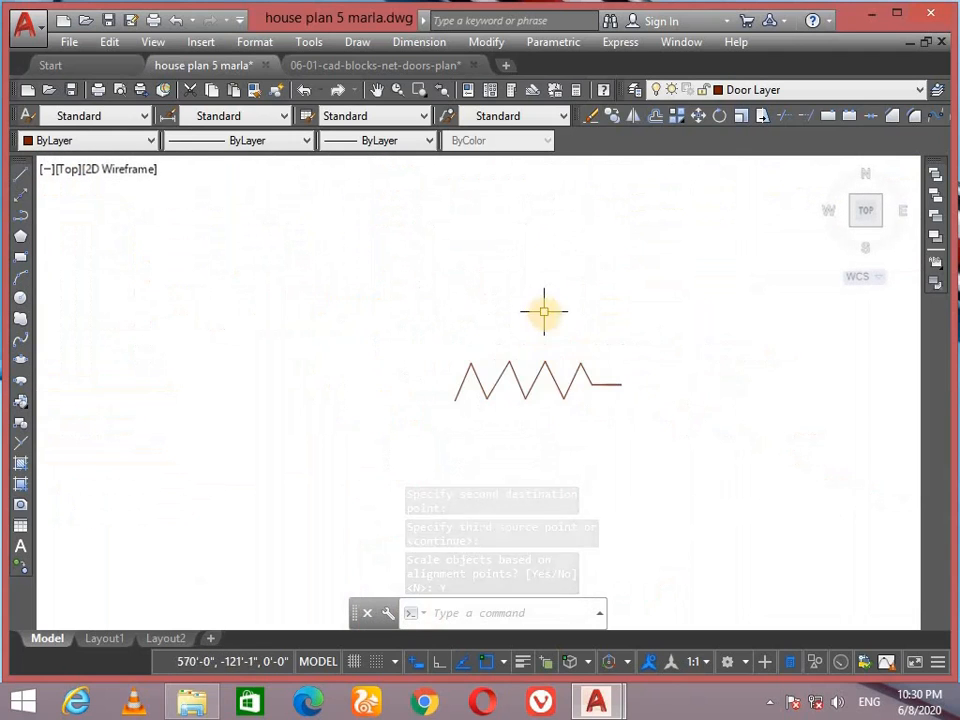
left_click(704, 322)
left_click(705, 366)
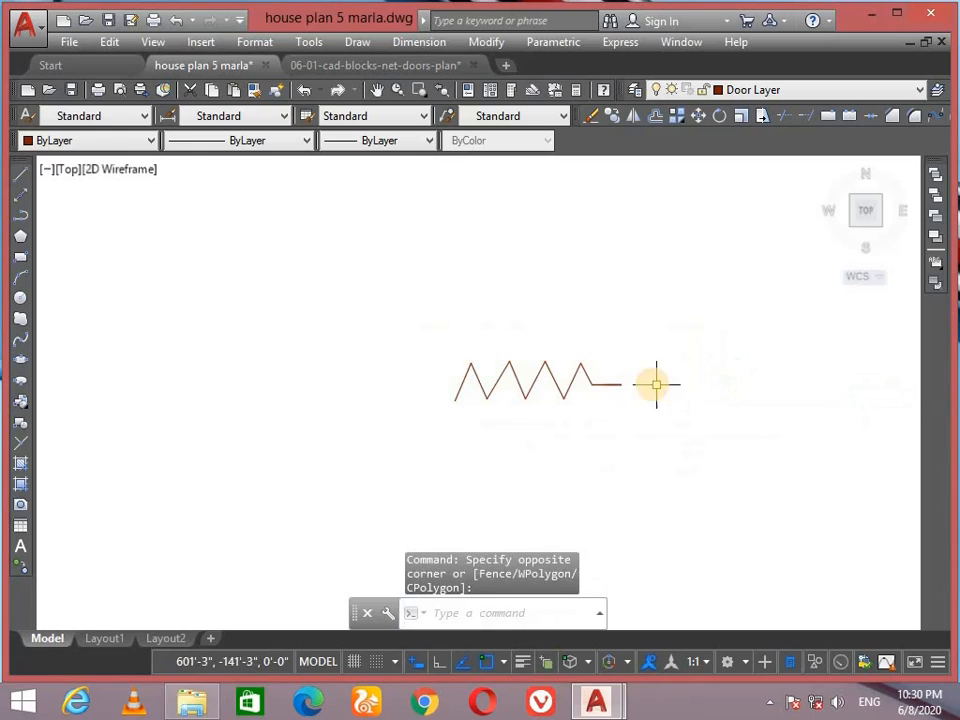
scroll(654, 386, "up", 5)
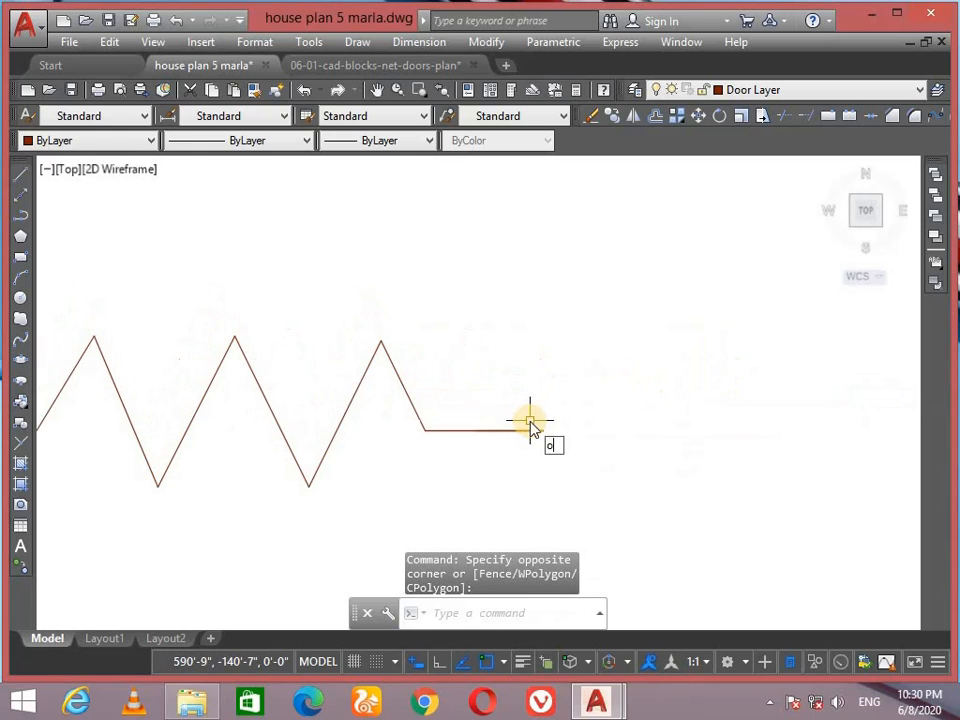
key("Return")
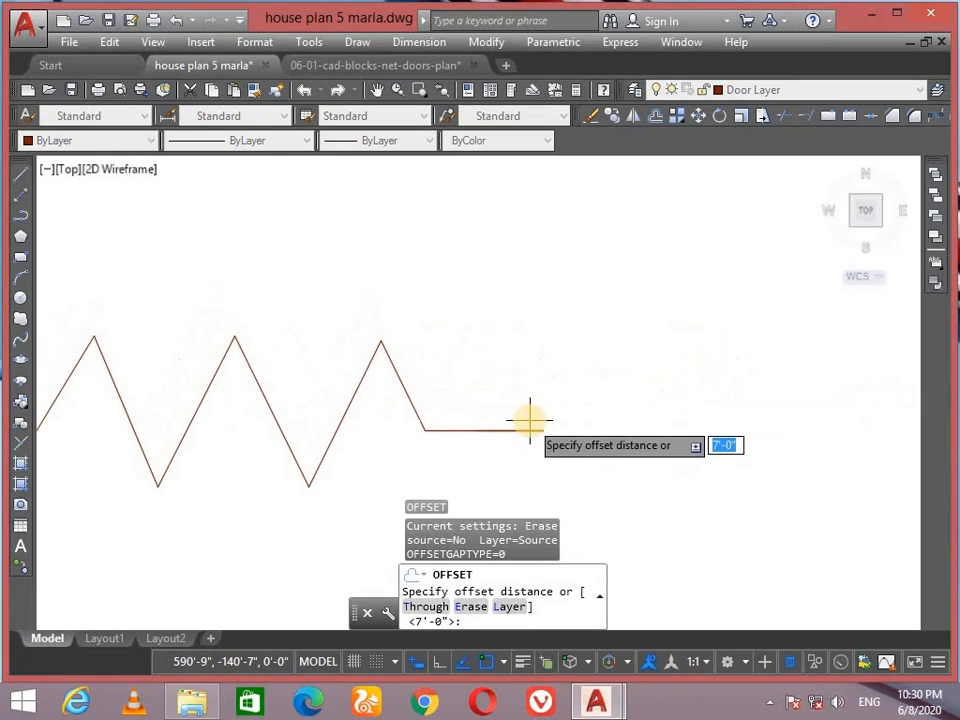
type("2\"")
key("Return")
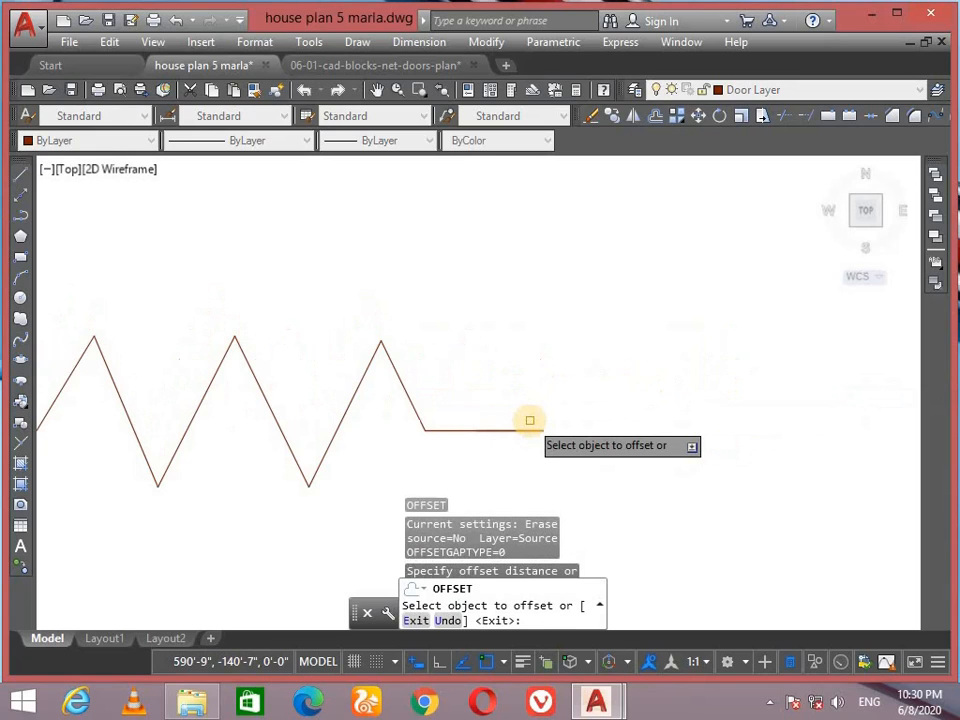
Step: Try to offset the right part of the profile's horizontal end 2" to the upper side
scroll(527, 420, "up", 4)
left_click(528, 443)
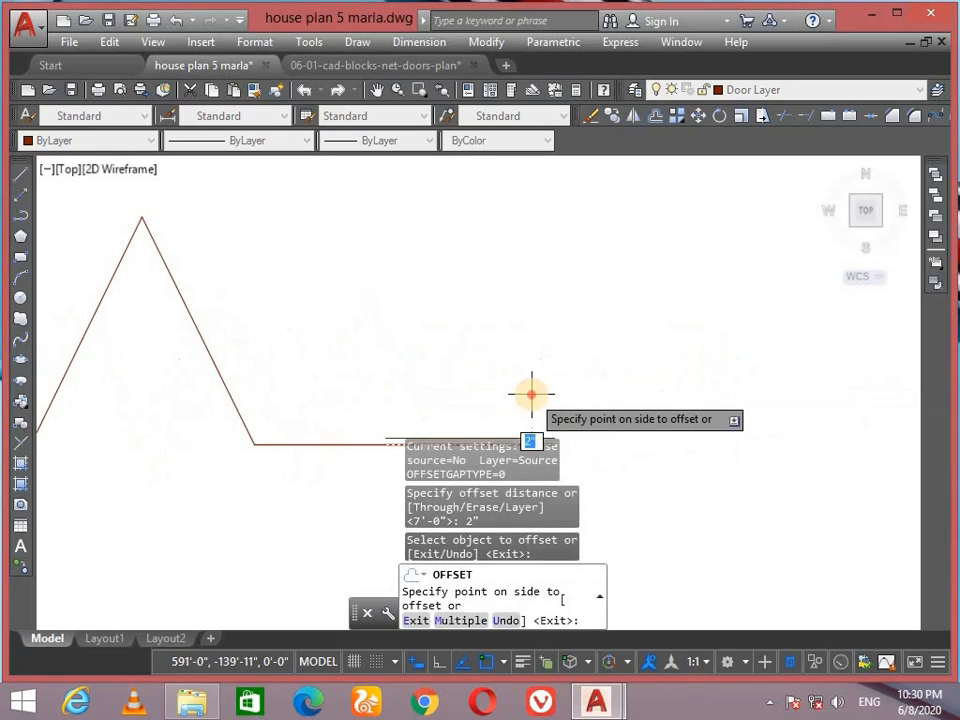
left_click(531, 392)
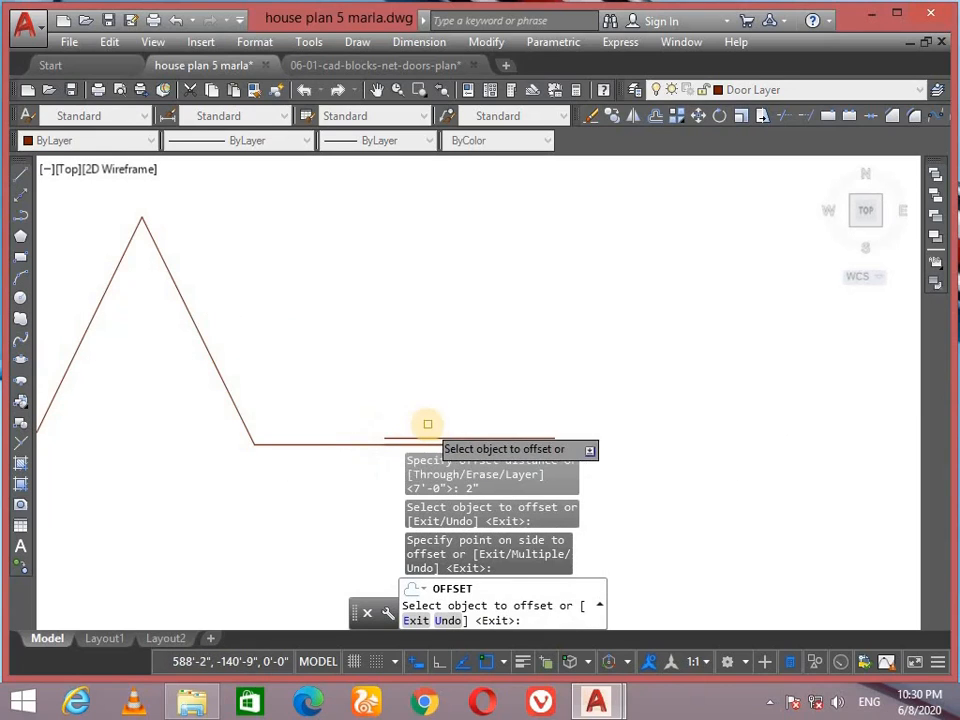
key("ctrl+z")
Step: Offset both overlapping horizontal segments at the profile's right end 2" downward
left_click(494, 445)
middle_click_drag(493, 414, 485, 318)
left_click(491, 366)
left_click(328, 348)
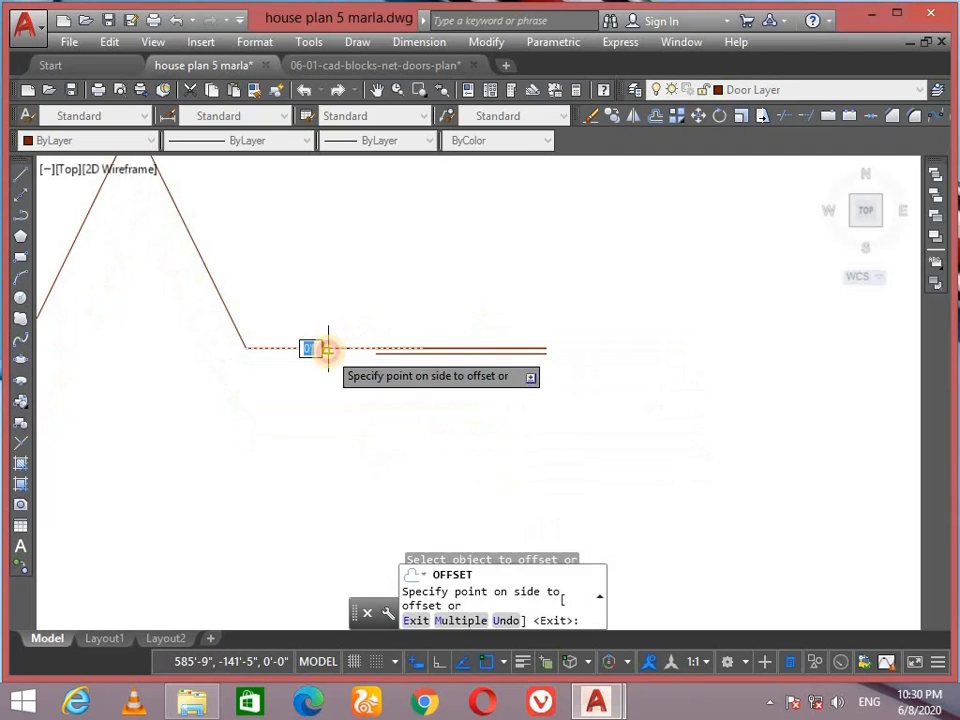
left_click(315, 381)
Step: Offset the three sloped lines nearest the horizontal end 2" toward the underside of the zigzag
left_click(204, 266)
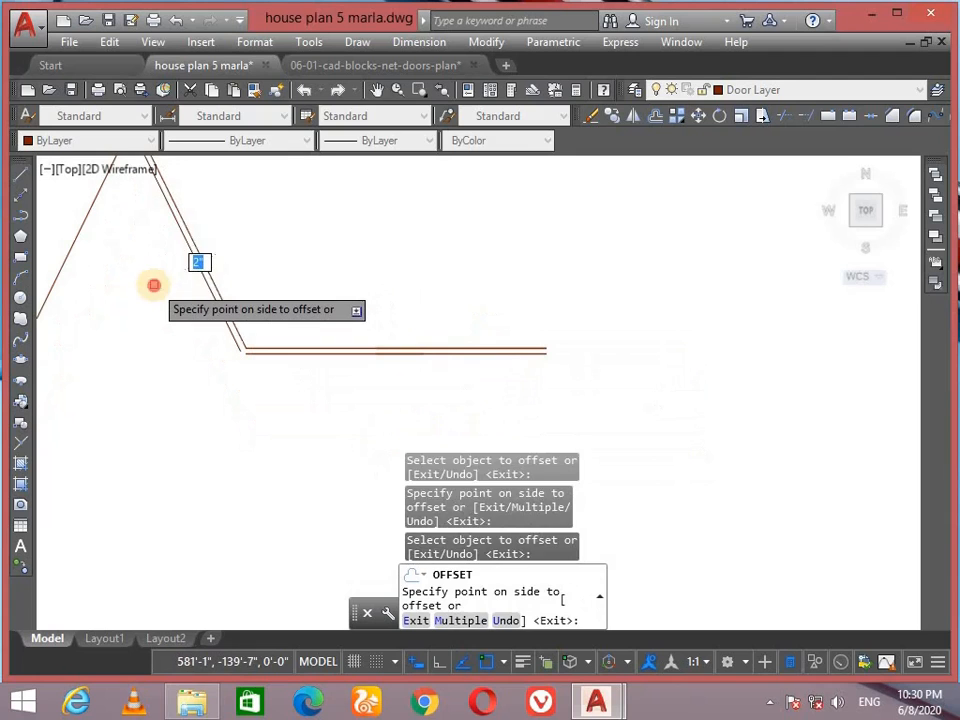
left_click(96, 244)
left_click(122, 276)
scroll(122, 278, "down", 4)
middle_click_drag(70, 313, 193, 317)
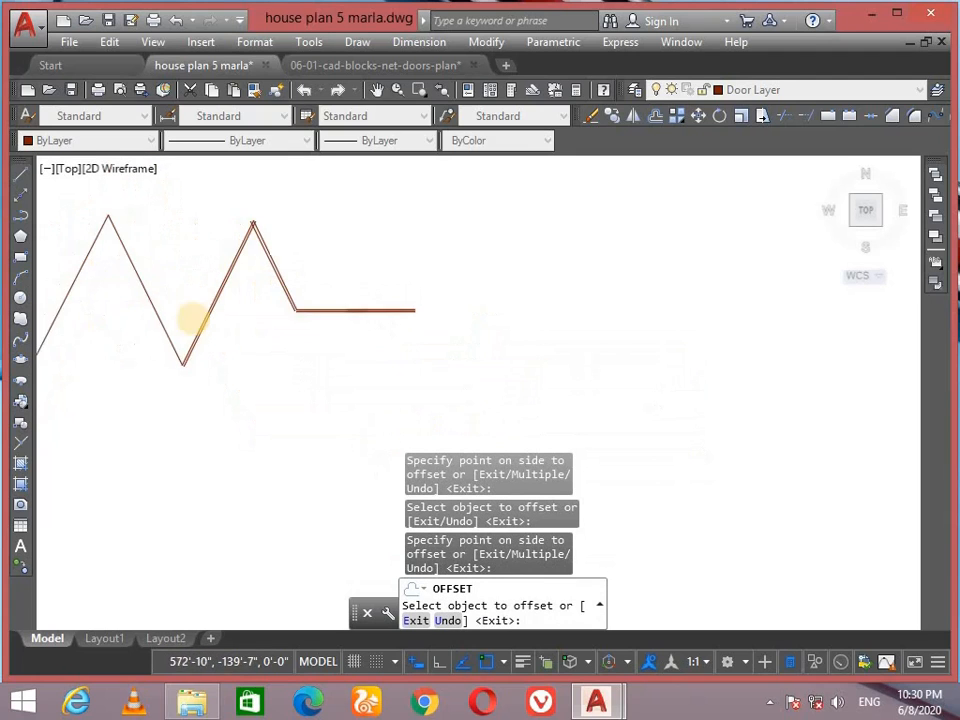
scroll(148, 320, "up", 4)
left_click(169, 306)
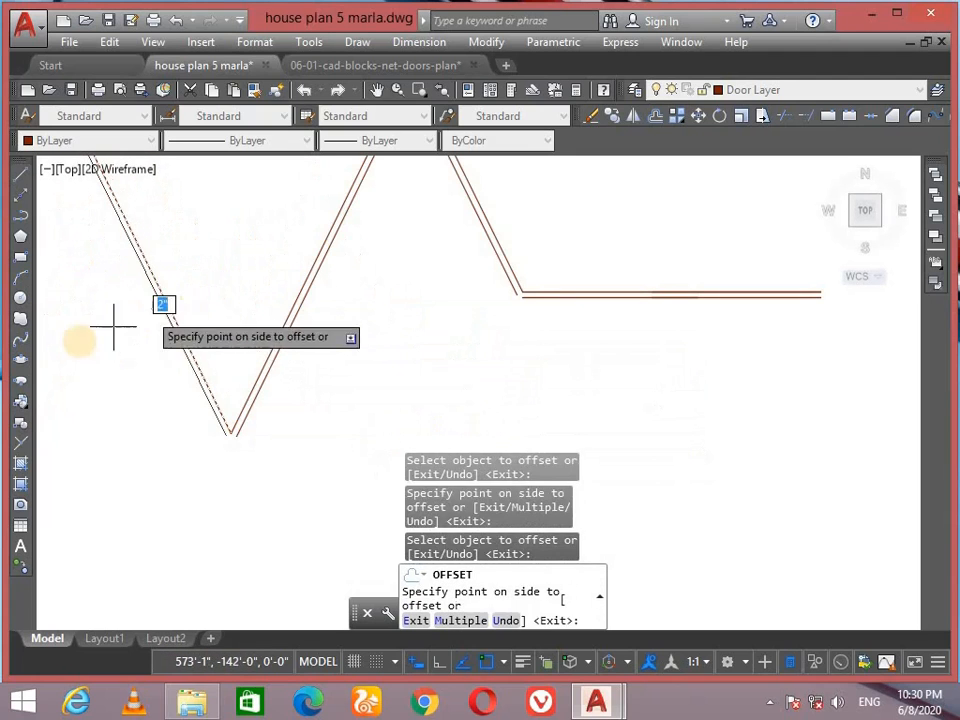
left_click(111, 335)
Step: Offset the three middle sloped lines of the zigzag 2" toward its underside
scroll(281, 341, "down", 4)
left_click(232, 315)
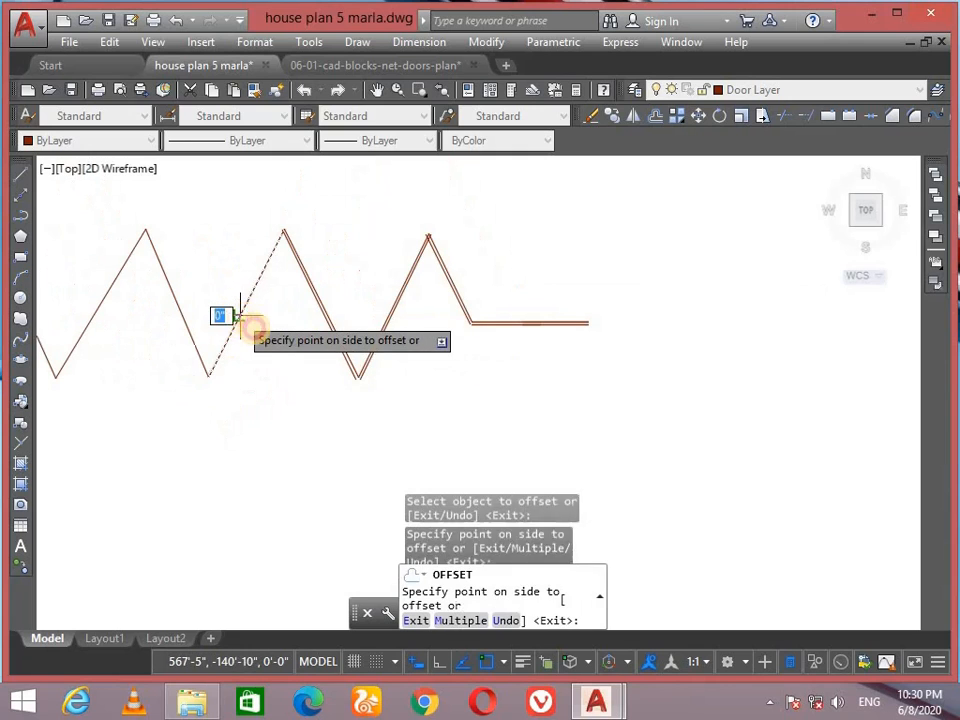
left_click(262, 335)
left_click(178, 317)
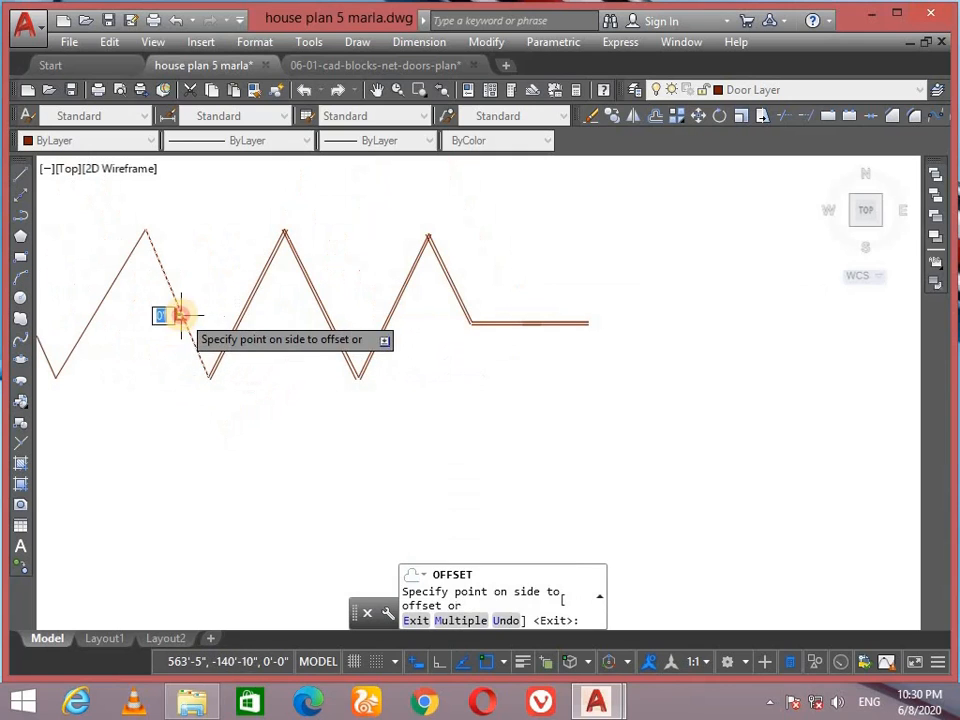
left_click(124, 322)
left_click(104, 297)
left_click(150, 347)
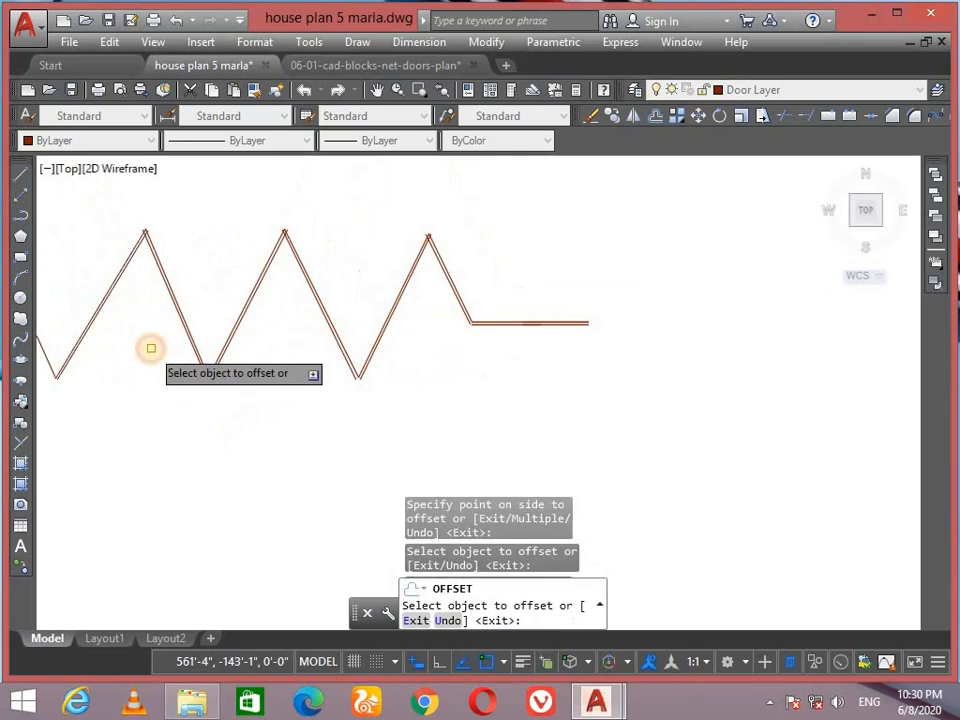
Step: Offset the last two sloped lines at the zigzag's left end 2" to the inside and finish offsetting
scroll(225, 349, "down", 1)
scroll(206, 320, "up", 4)
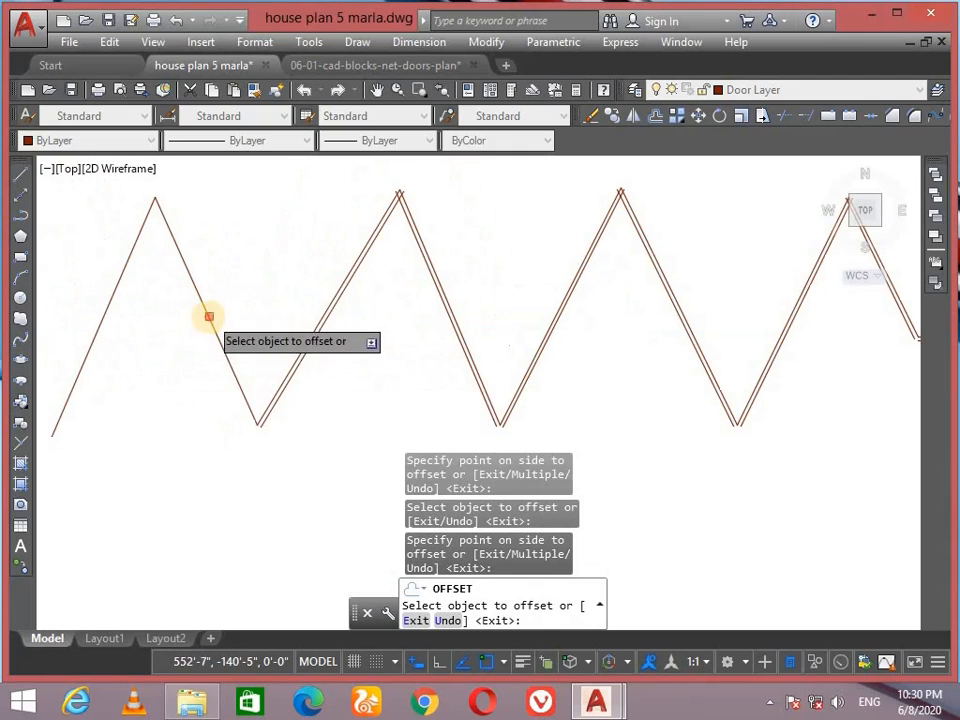
left_click(209, 317)
left_click(161, 336)
left_click(112, 292)
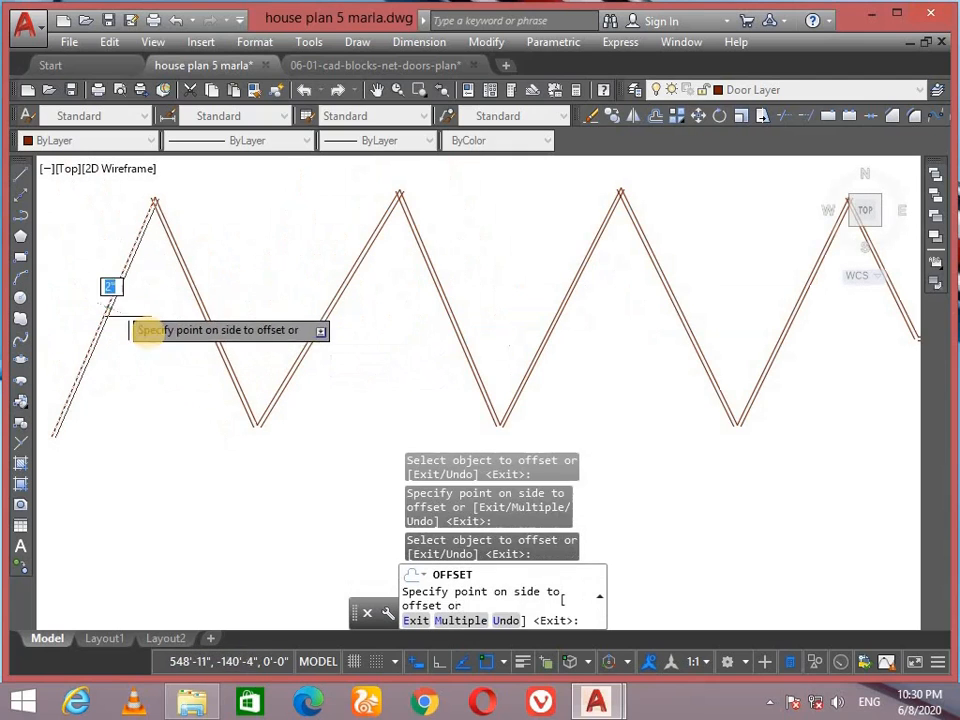
left_click(150, 334)
key("Return")
Step: Stretch the offset line's lower end at the leftmost valley about 1'-6" along its own direction
scroll(289, 446, "up", 3)
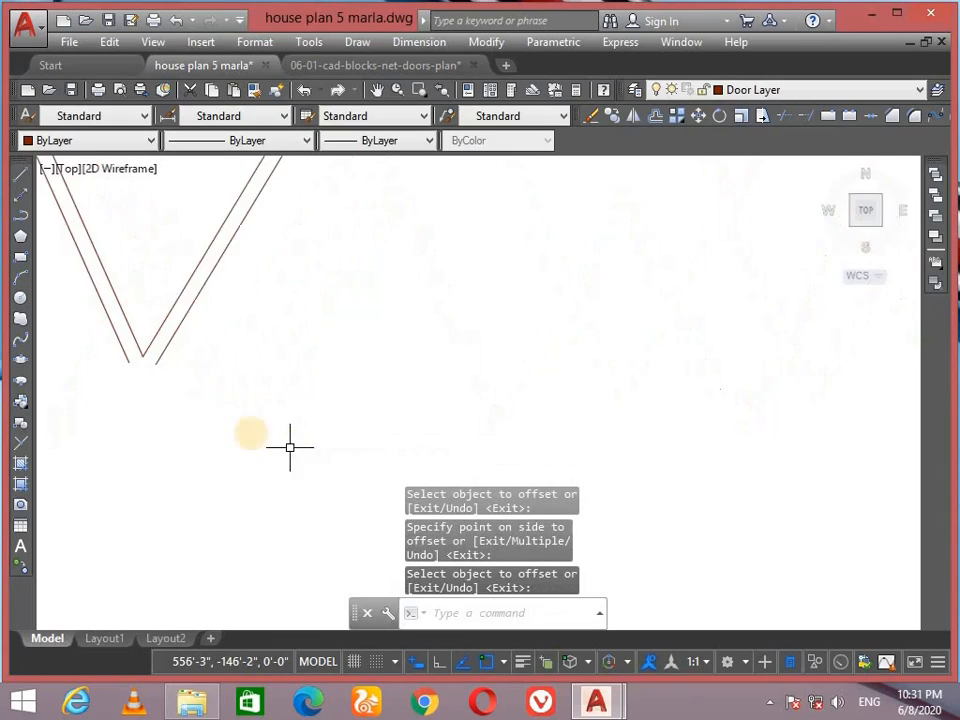
left_click(149, 364)
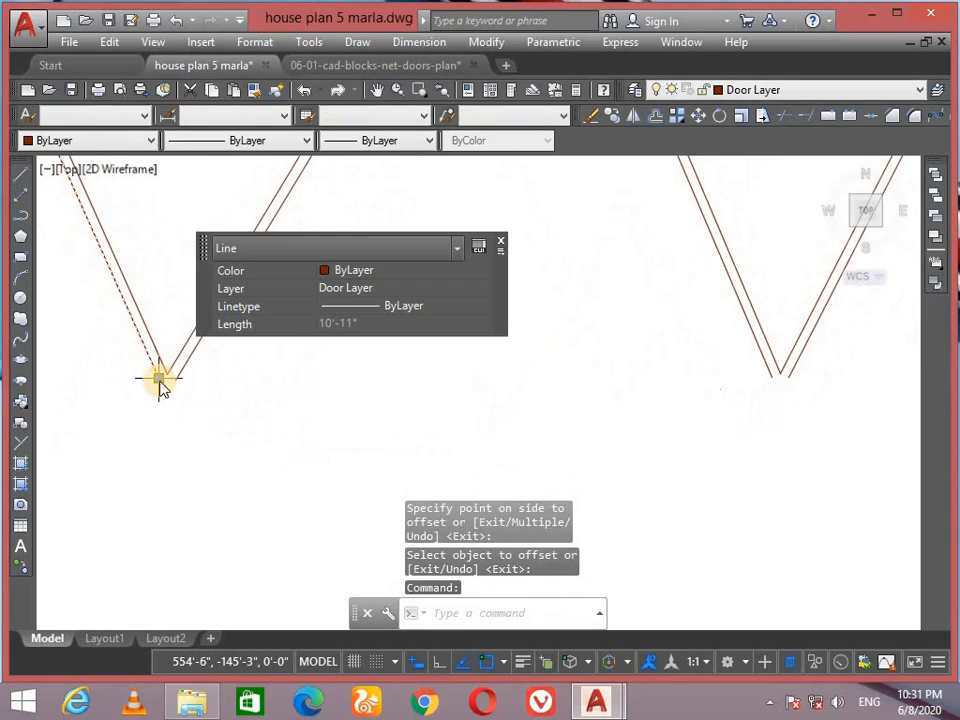
left_click(158, 378)
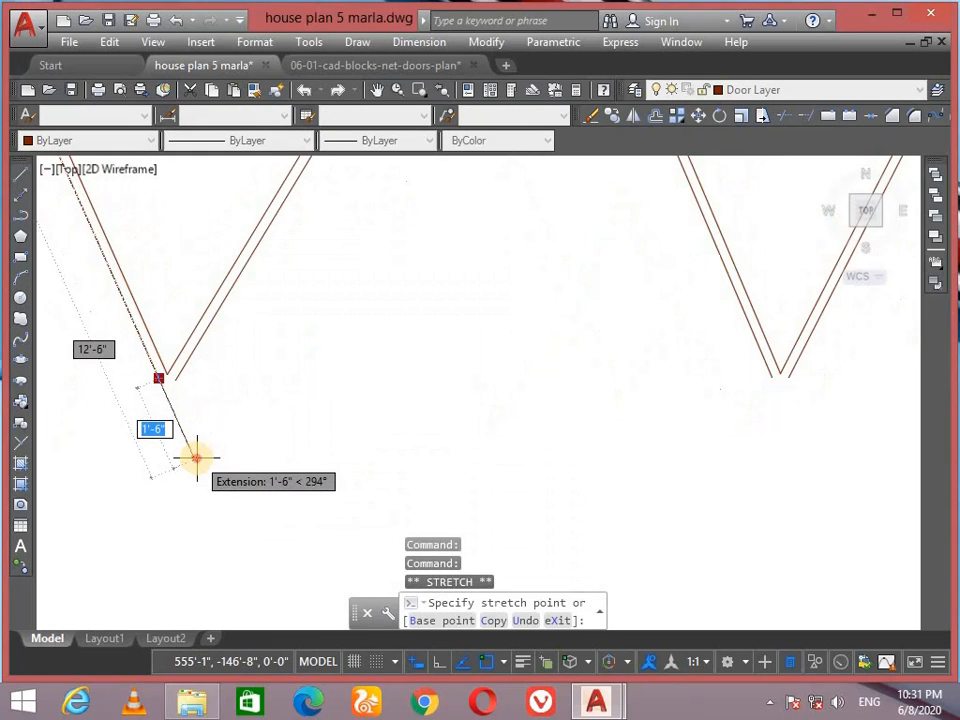
left_click(196, 458)
Step: Stretch the offset line's lower end at the middle valley about 1'-1" along its own direction
scroll(330, 425, "down", 4)
scroll(374, 432, "up", 5)
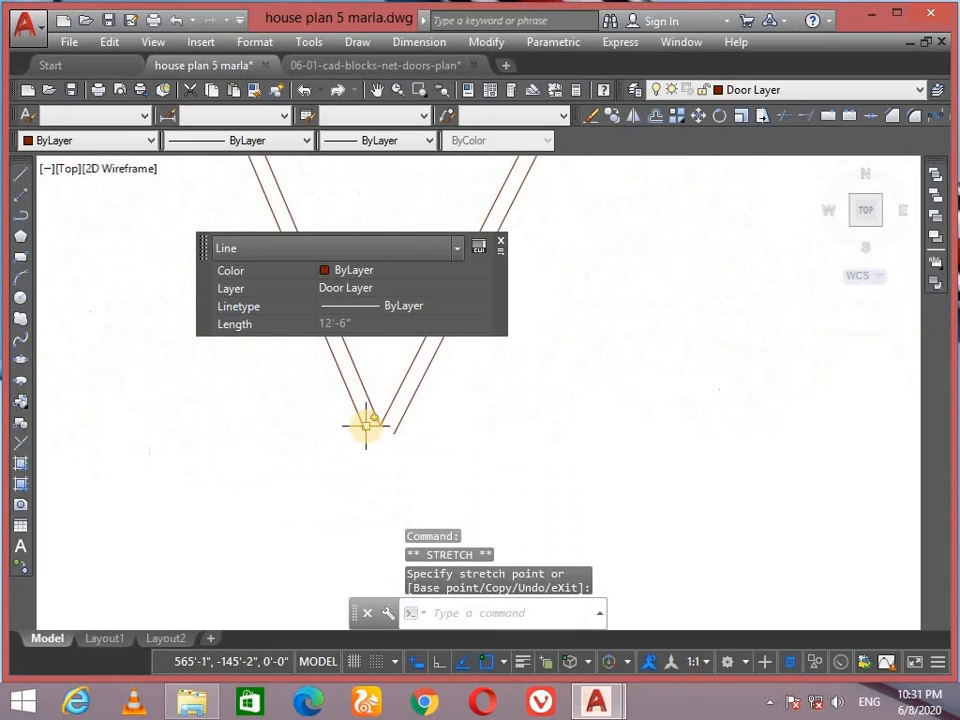
left_click(368, 428)
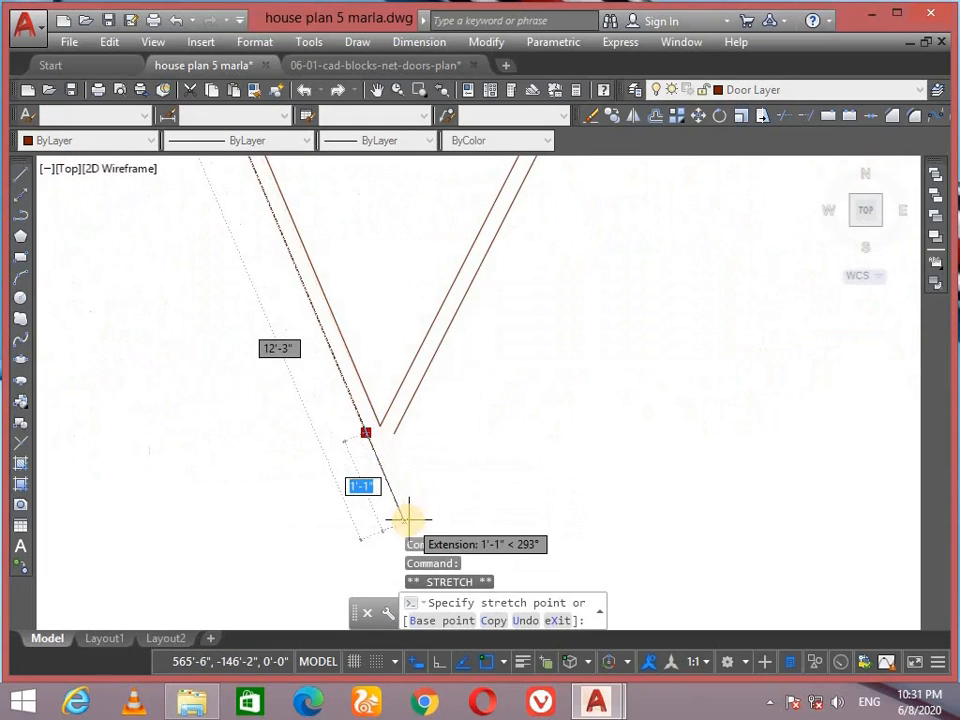
left_click(405, 515)
Step: Extend the offset line's lower end at the rightmost valley past the adjoining leaf along its own direction
scroll(231, 490, "down", 3)
scroll(472, 479, "up", 3)
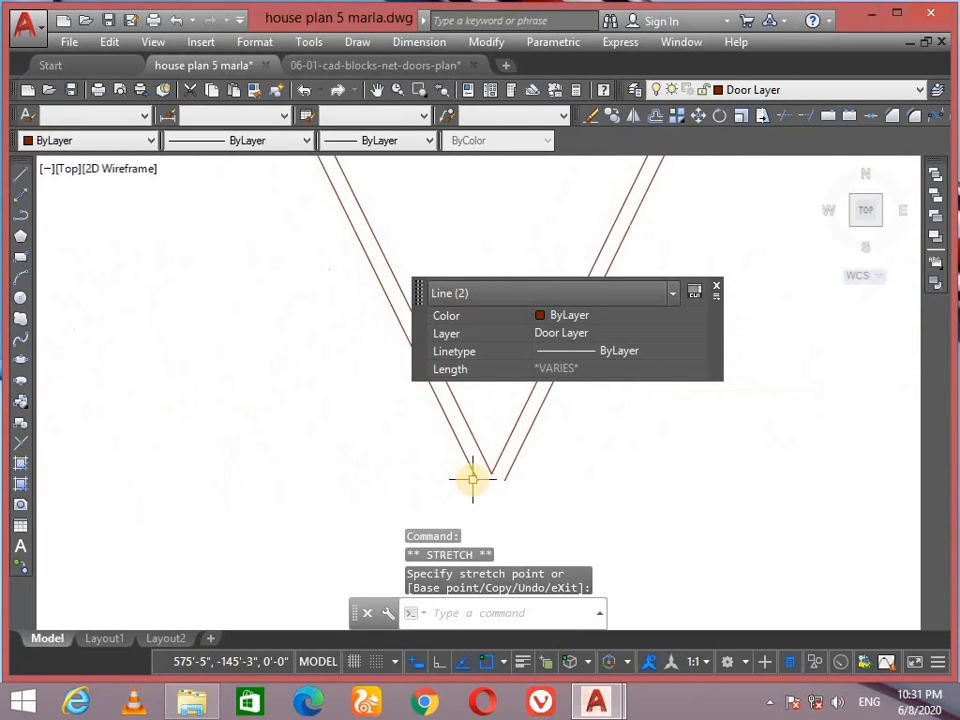
left_click(473, 479)
left_click(475, 481)
middle_click_drag(520, 533, 342, 390)
left_click(346, 432)
scroll(340, 441, "down", 3)
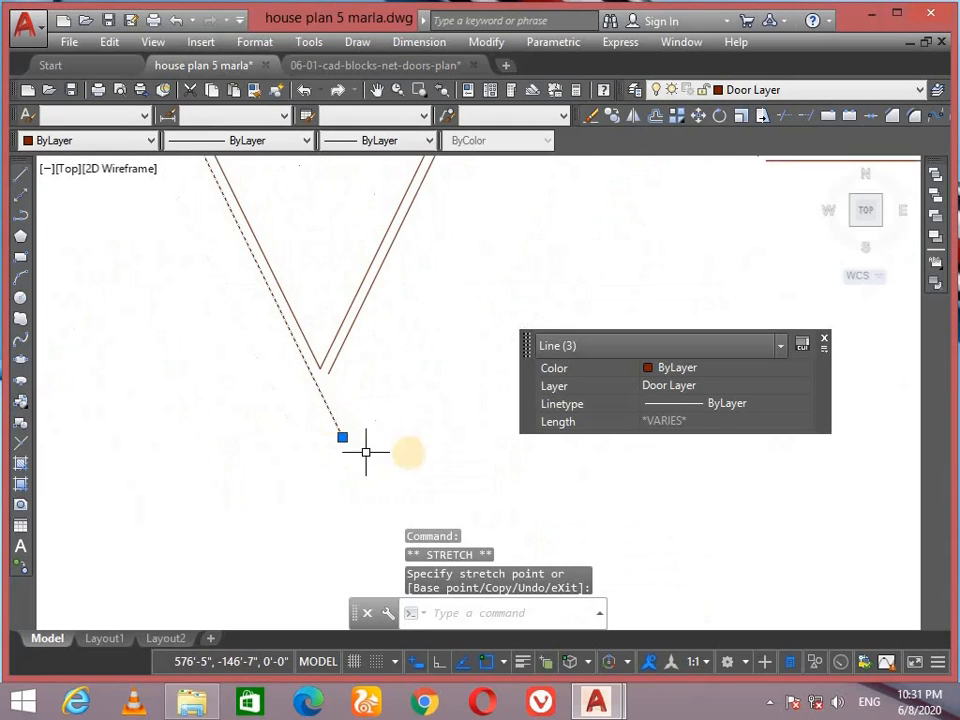
Step: Stretch the offset line meeting the horizontal end about 10" beyond the horizontal leaf along its own direction
scroll(378, 435, "down", 2)
scroll(368, 445, "up", 2)
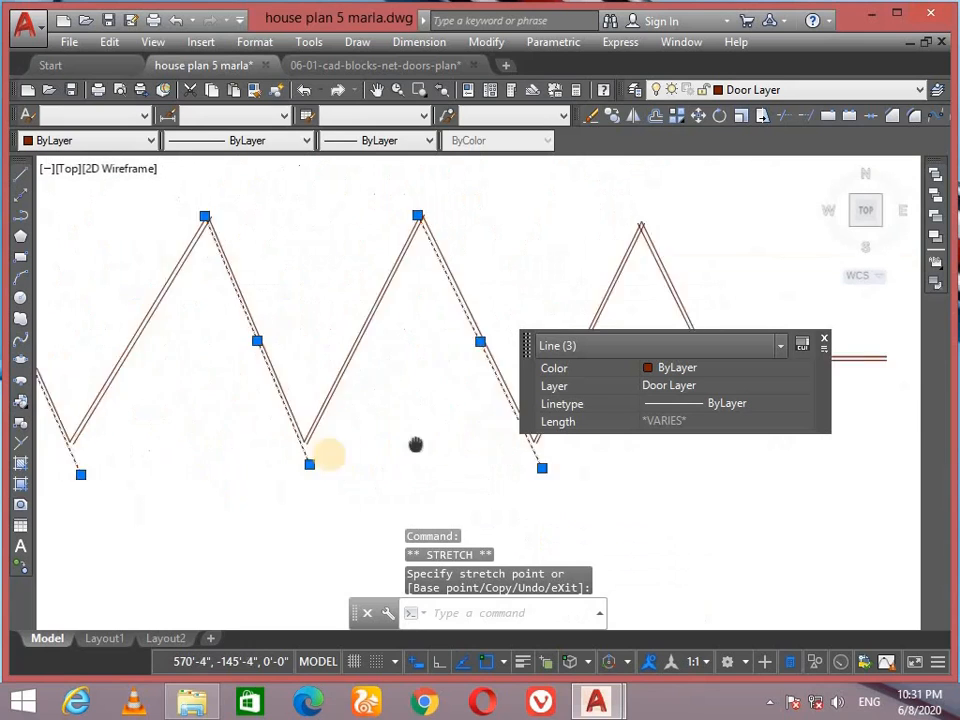
scroll(492, 407, "down", 1)
middle_click_drag(426, 411, 291, 441)
scroll(315, 436, "up", 4)
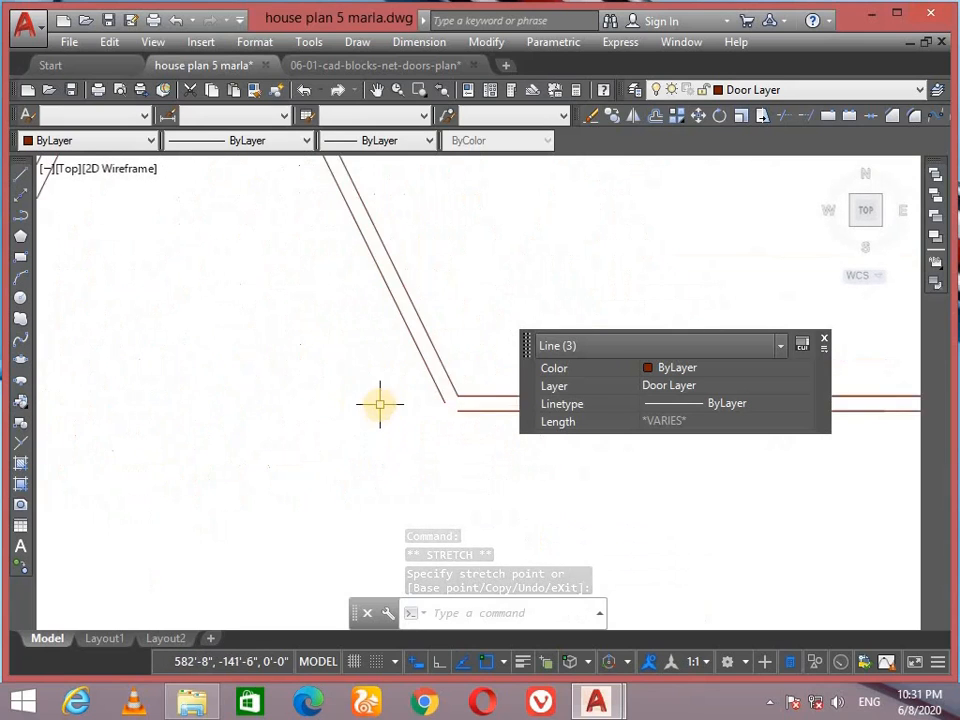
scroll(379, 403, "up", 1)
middle_click_drag(351, 406, 73, 423)
left_click(209, 416)
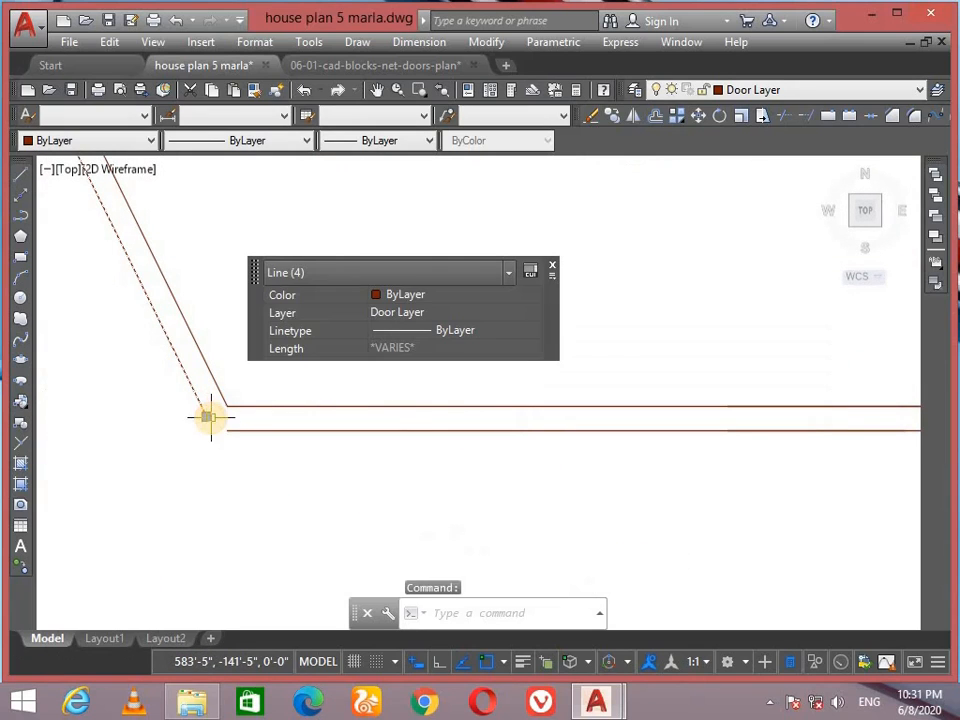
left_click(206, 416)
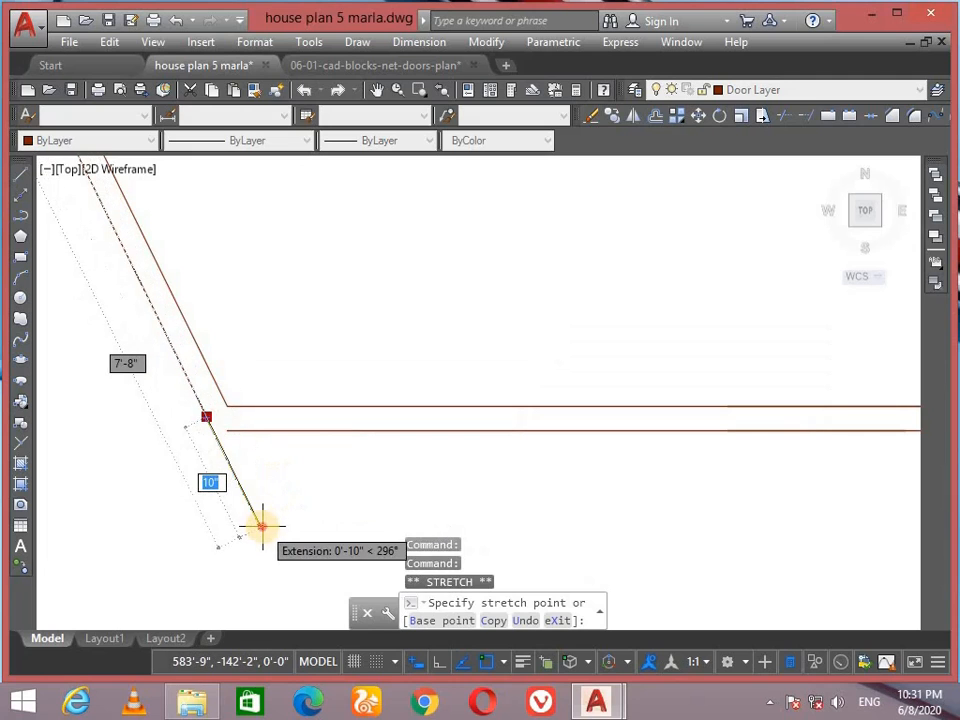
left_click(262, 526)
Step: Draw a line closing the open lower end of the zigzag's leftmost leaf between its two parallel edges
scroll(266, 504, "down", 5)
middle_click_drag(283, 493, 493, 457)
middle_click_drag(249, 480, 556, 441)
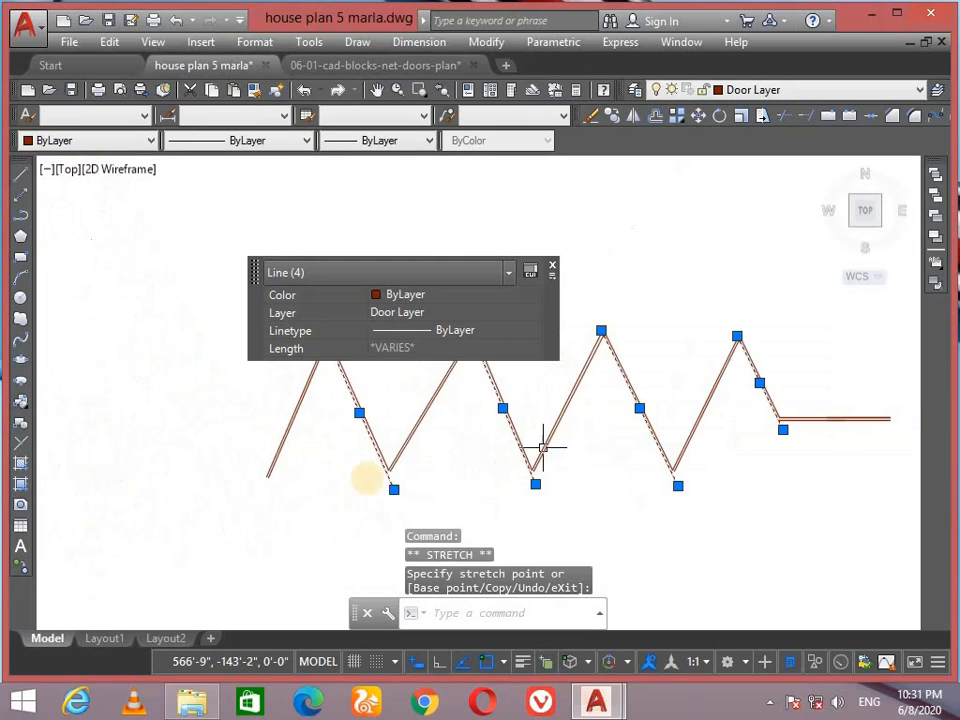
scroll(244, 471, "up", 6)
scroll(372, 506, "up", 2)
type("l")
key("Return")
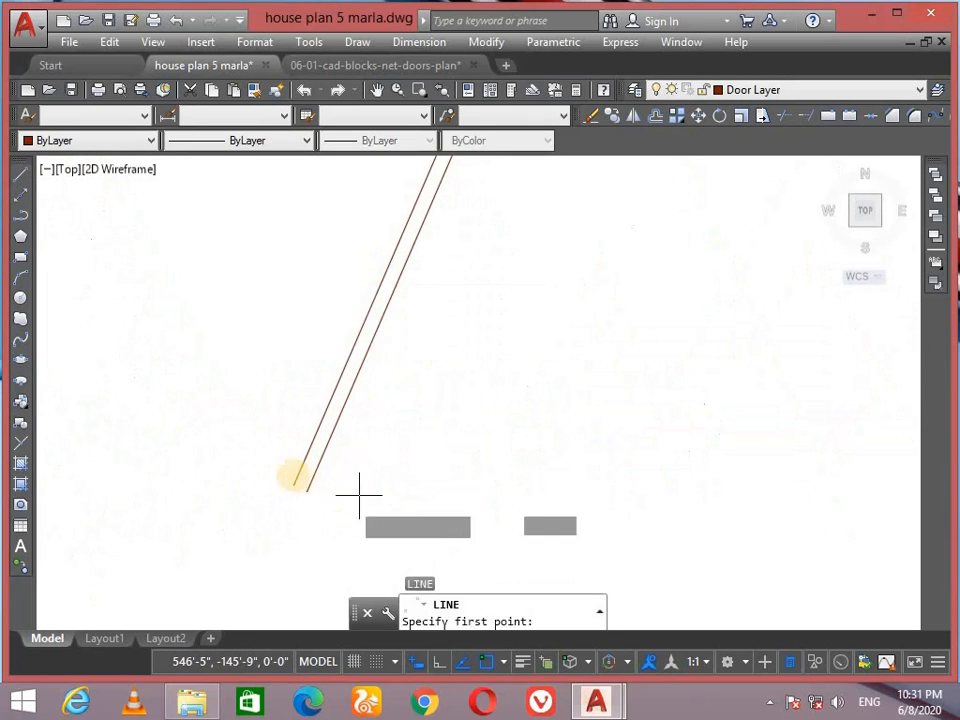
left_click(307, 491)
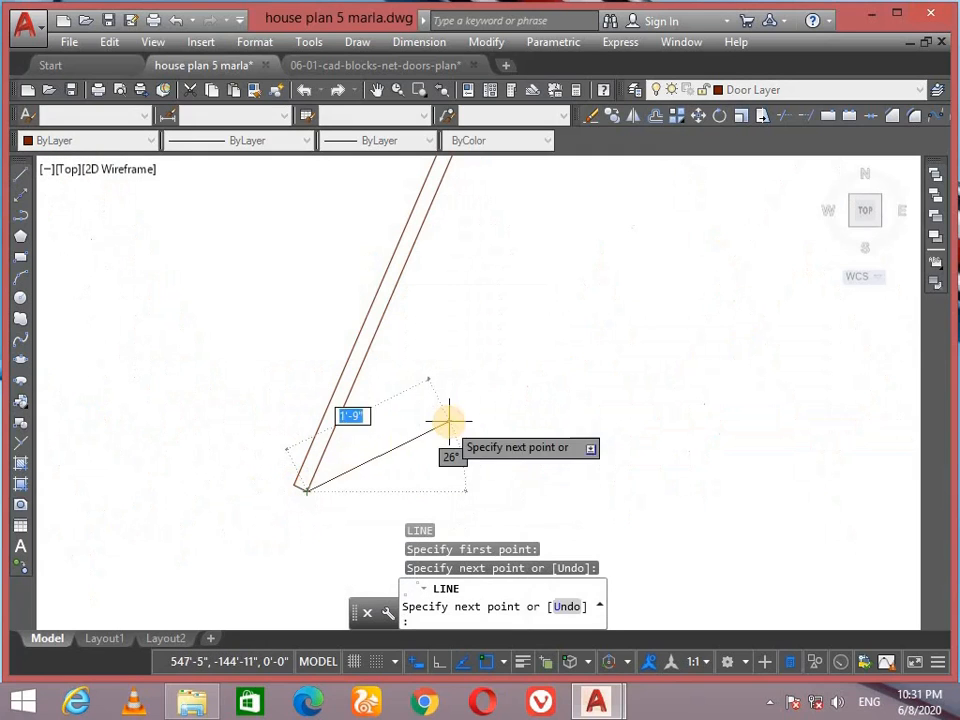
key("Return")
Step: Trim the offset line's overhang below the horizontal leaf's lower edge at the zigzag's right end
scroll(443, 428, "down", 4)
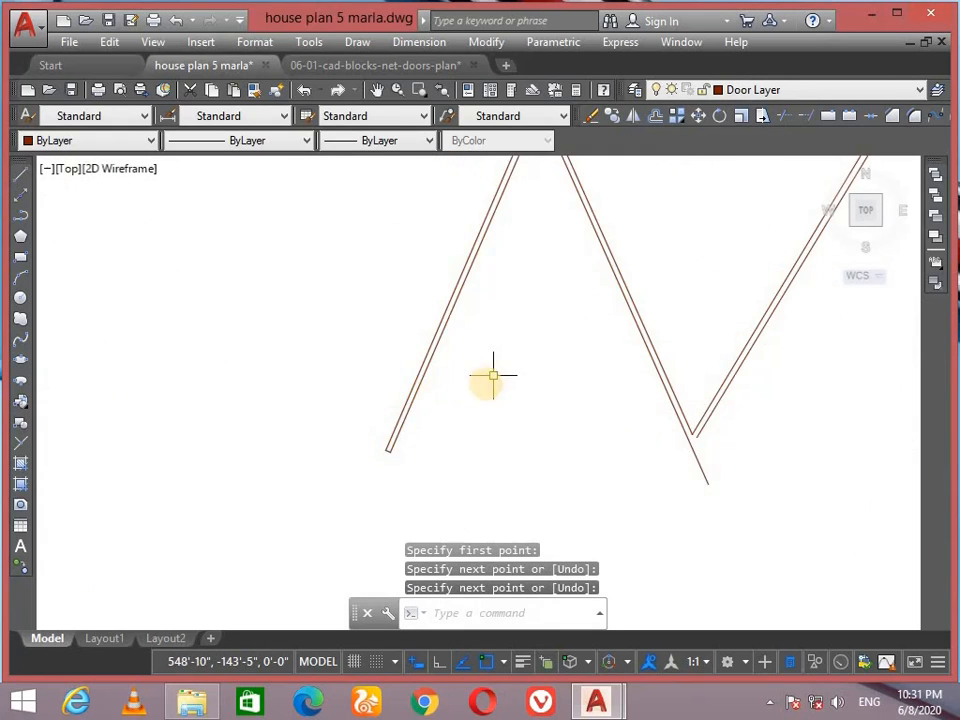
scroll(493, 376, "down", 2)
scroll(594, 399, "up", 6)
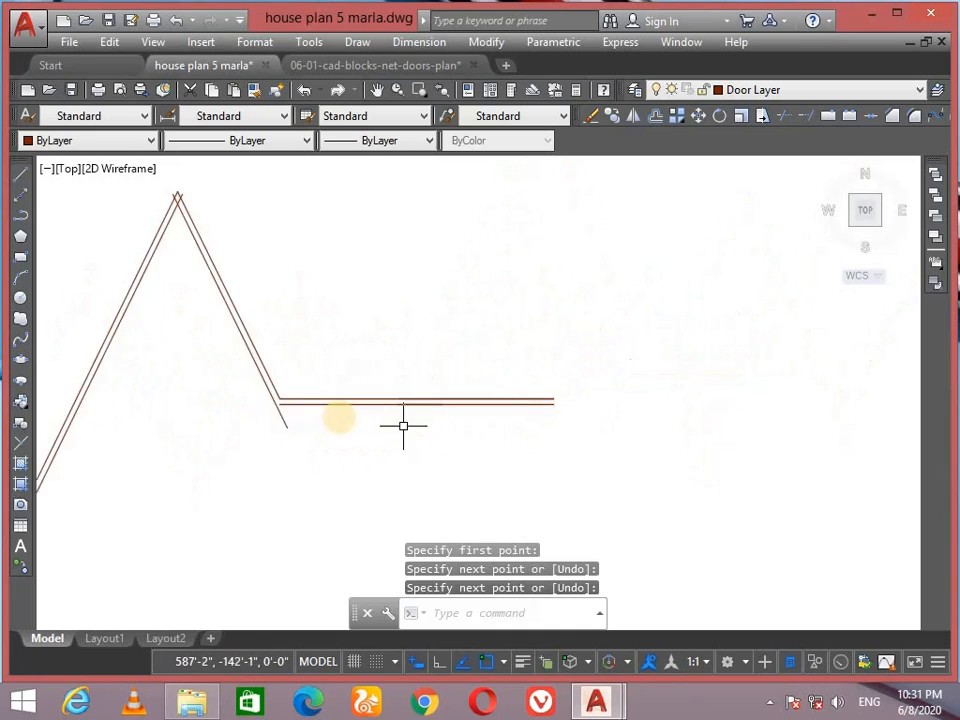
scroll(419, 465, "up", 2)
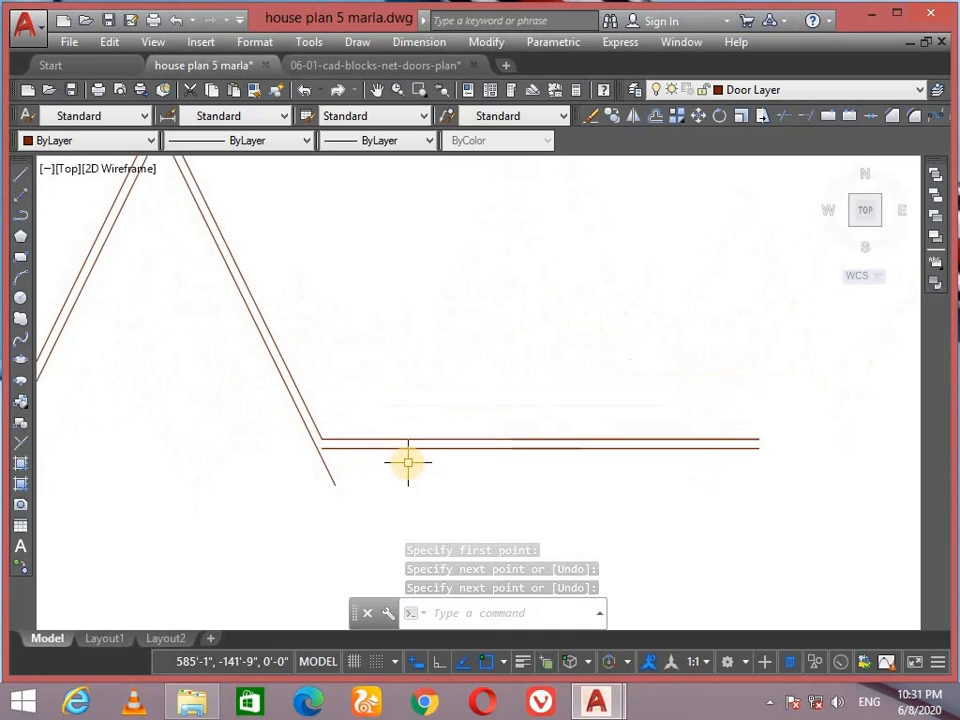
key("Return")
key("Return")
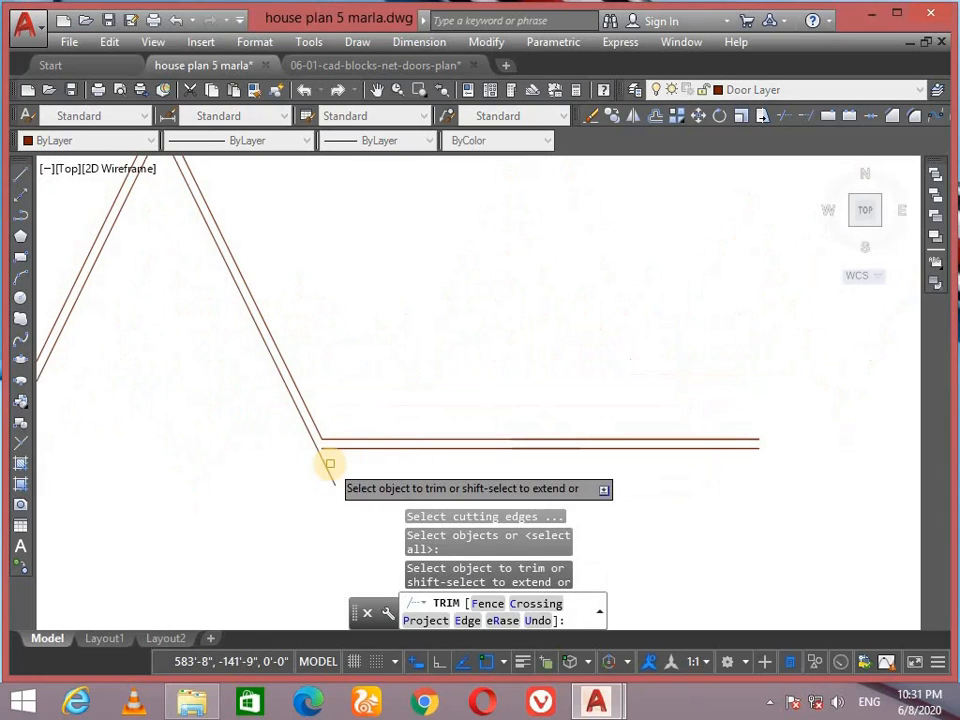
scroll(328, 452, "up", 5)
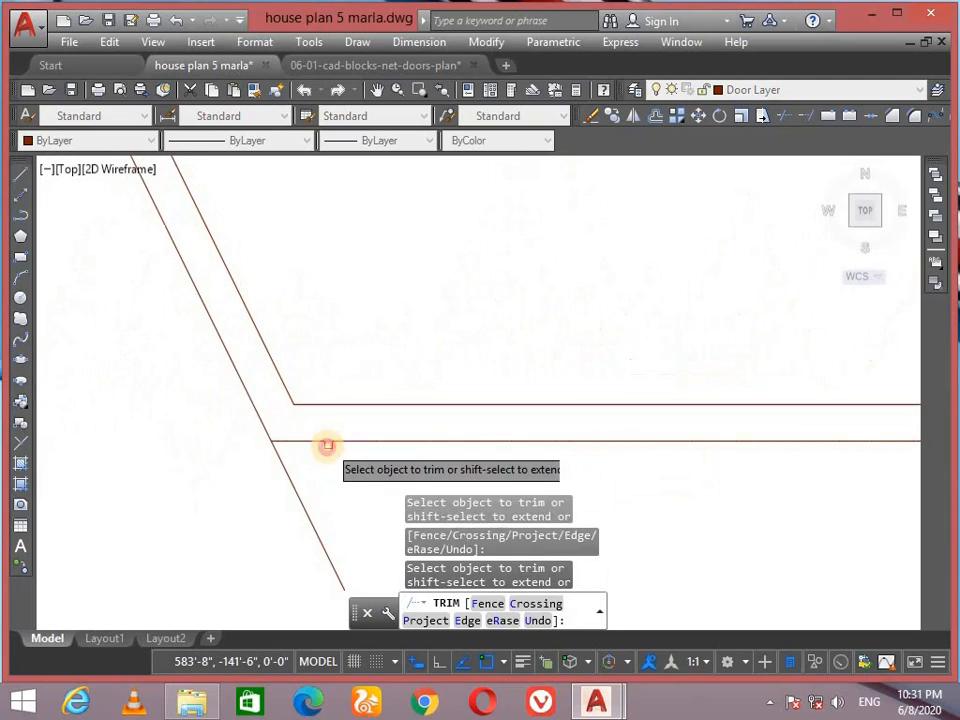
Step: Trim the crossing offset line ends at the rightmost peak and the overhang below the rightmost valley
scroll(295, 489, "down", 5)
middle_click_drag(289, 488, 417, 452)
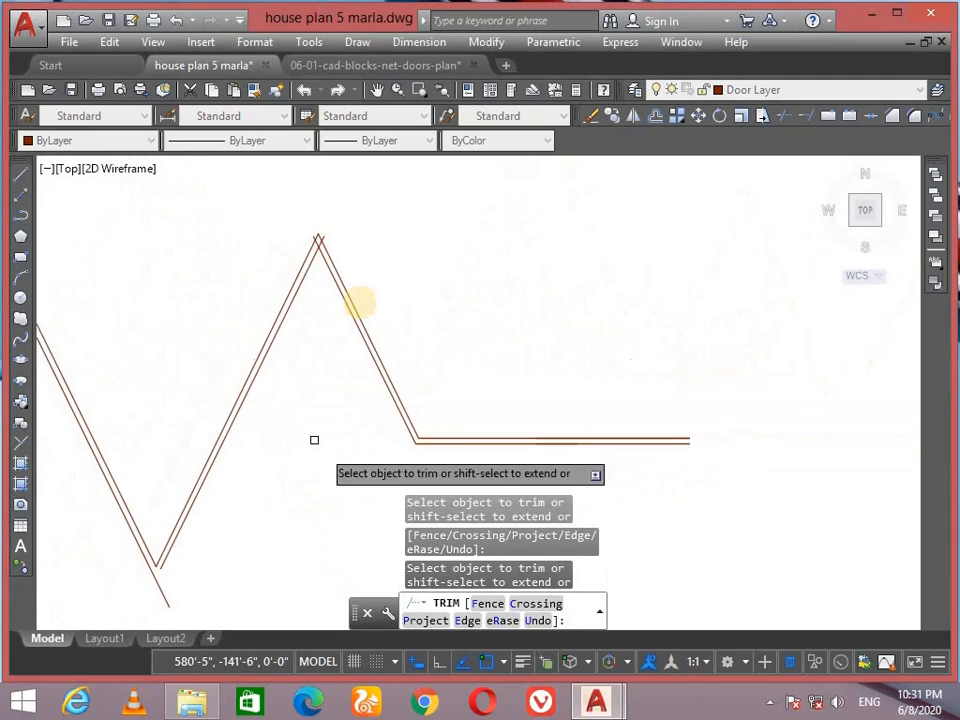
scroll(300, 227, "up", 4)
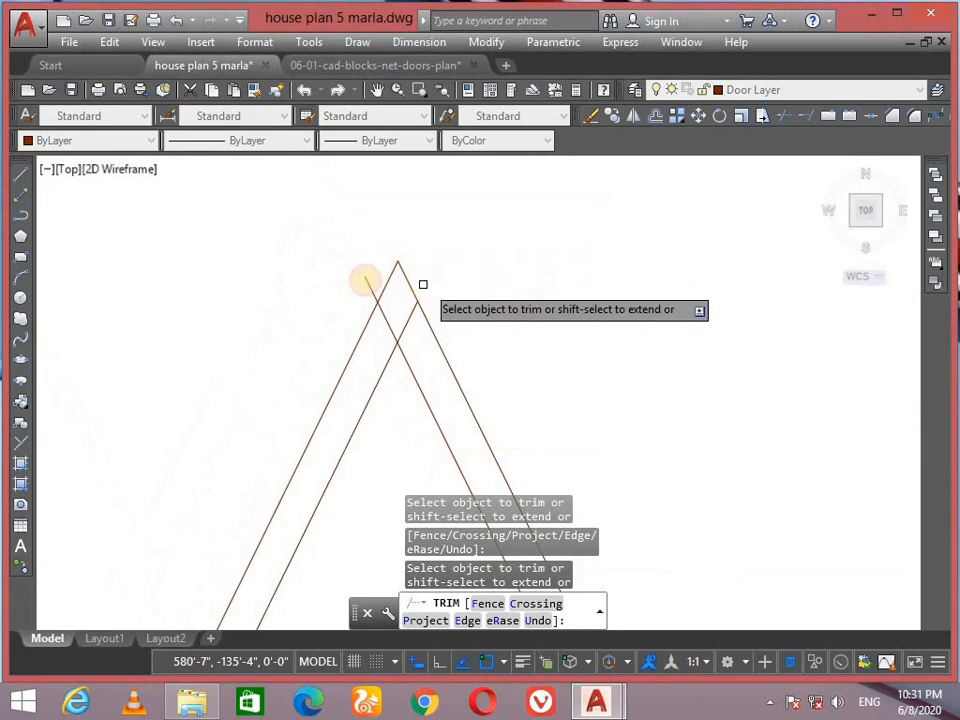
left_click(367, 284)
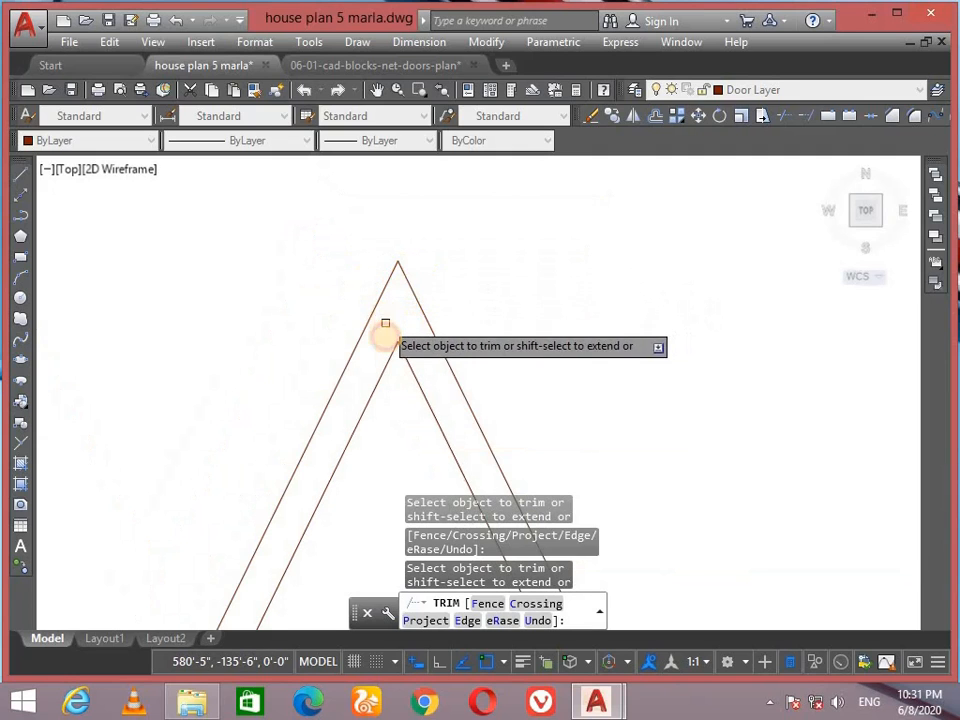
scroll(452, 265, "down", 4)
scroll(318, 530, "up", 3)
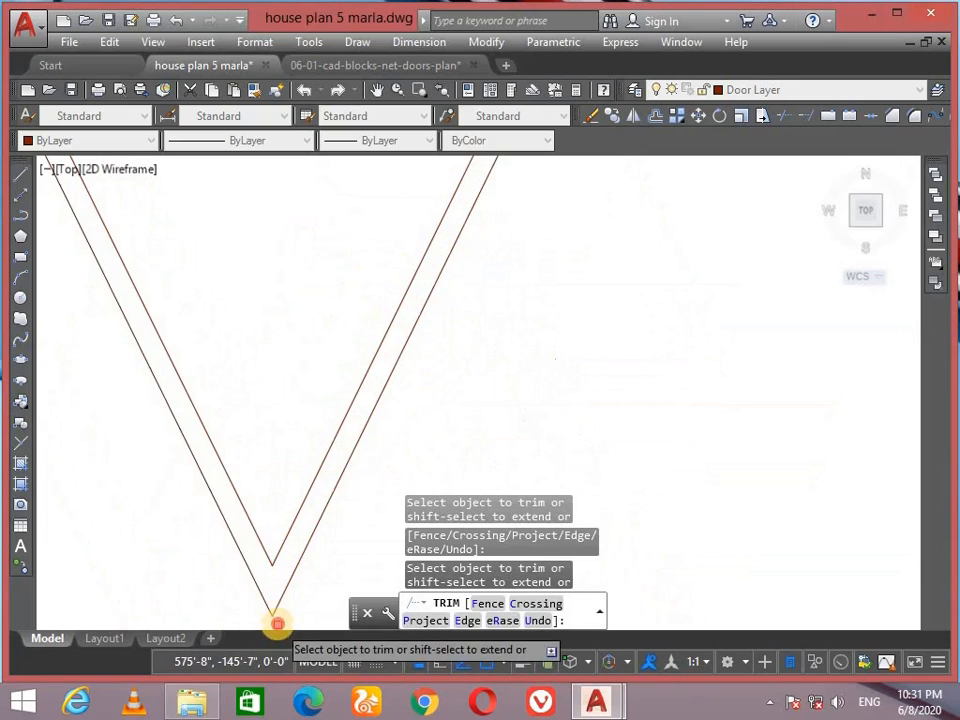
Step: Trim the crossing offset line ends at the second peak from the right and the overhang below the middle valley
scroll(223, 407, "down", 4)
scroll(258, 314, "up", 3)
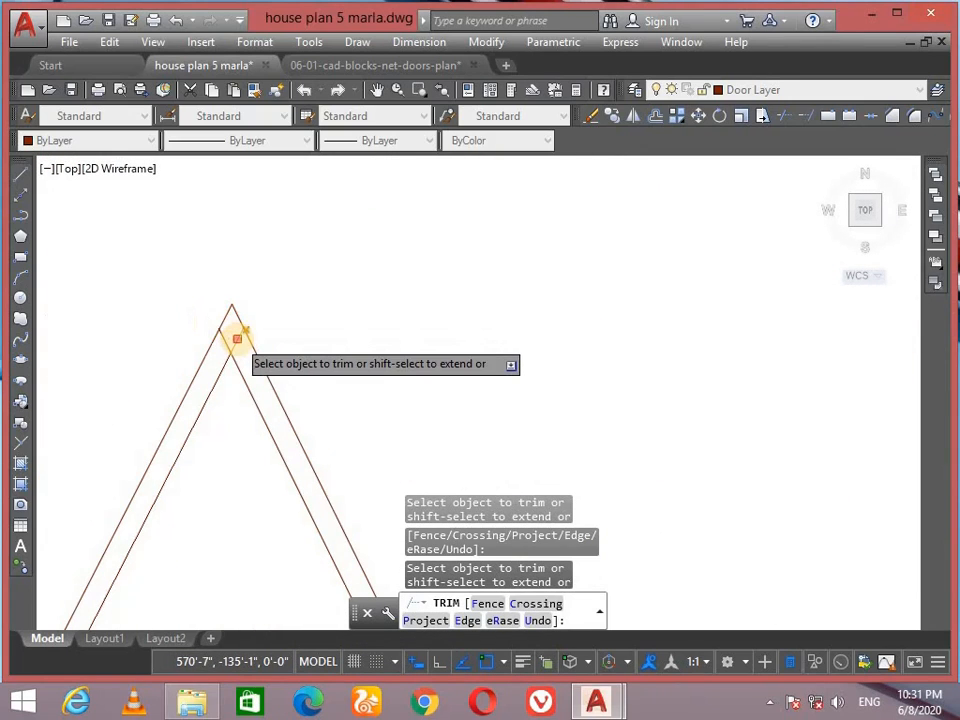
left_click(225, 339)
scroll(229, 347, "down", 4)
middle_click_drag(230, 508, 332, 414)
scroll(435, 277, "down", 2)
scroll(300, 413, "up", 5)
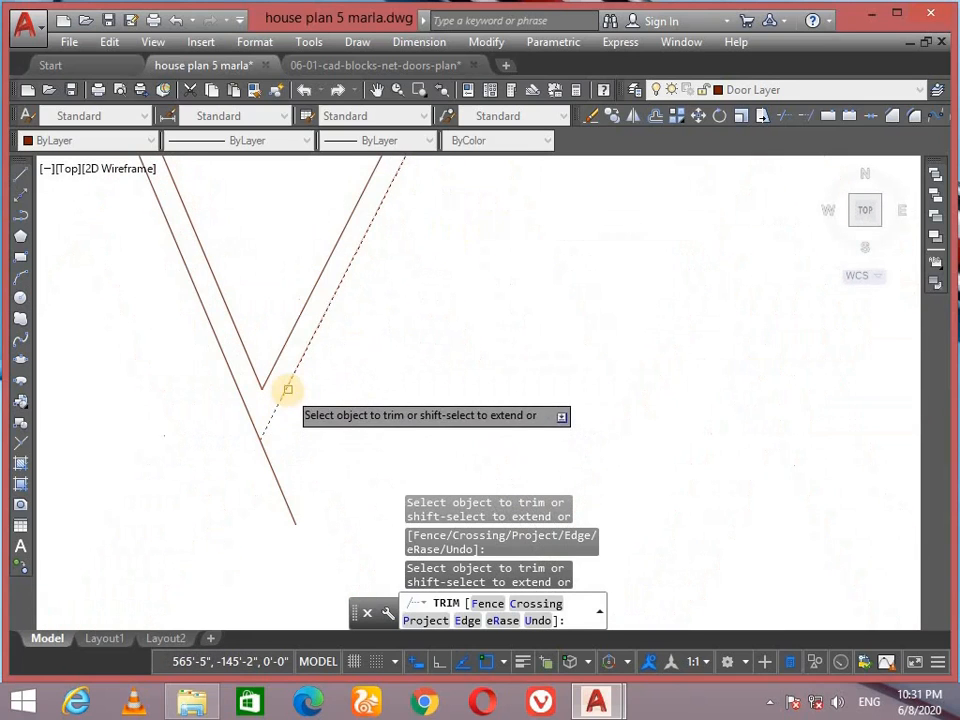
left_click(273, 465)
Step: Trim the crossing offset line ends at the second peak from the left and the overhang below the leftmost valley
scroll(268, 434, "down", 5)
middle_click_drag(268, 434, 315, 531)
scroll(246, 407, "up", 4)
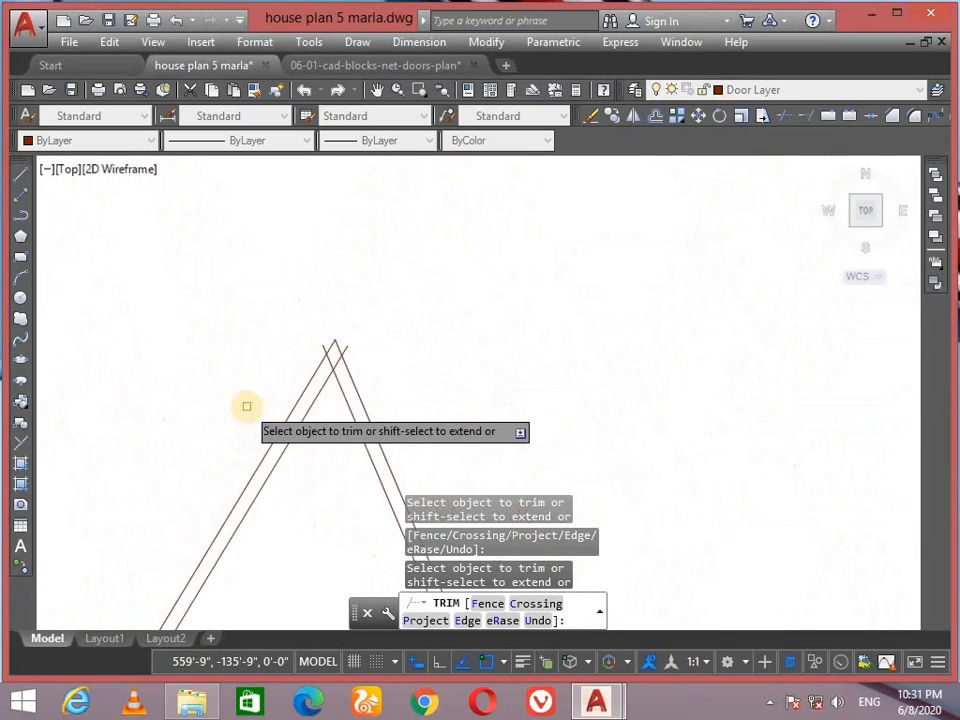
scroll(333, 361, "up", 2)
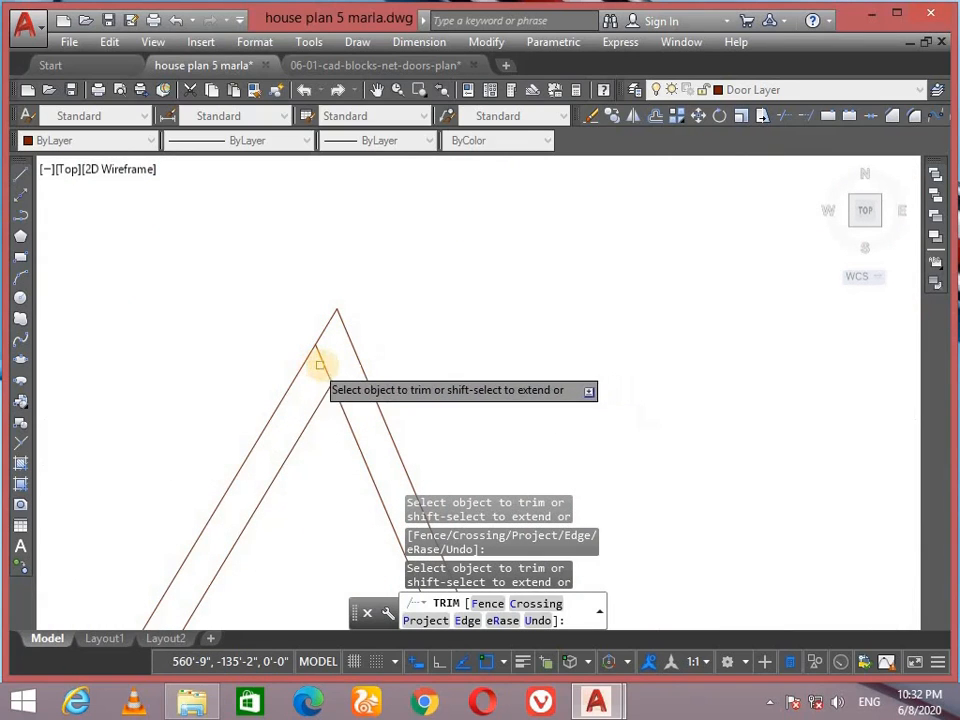
scroll(323, 365, "down", 5)
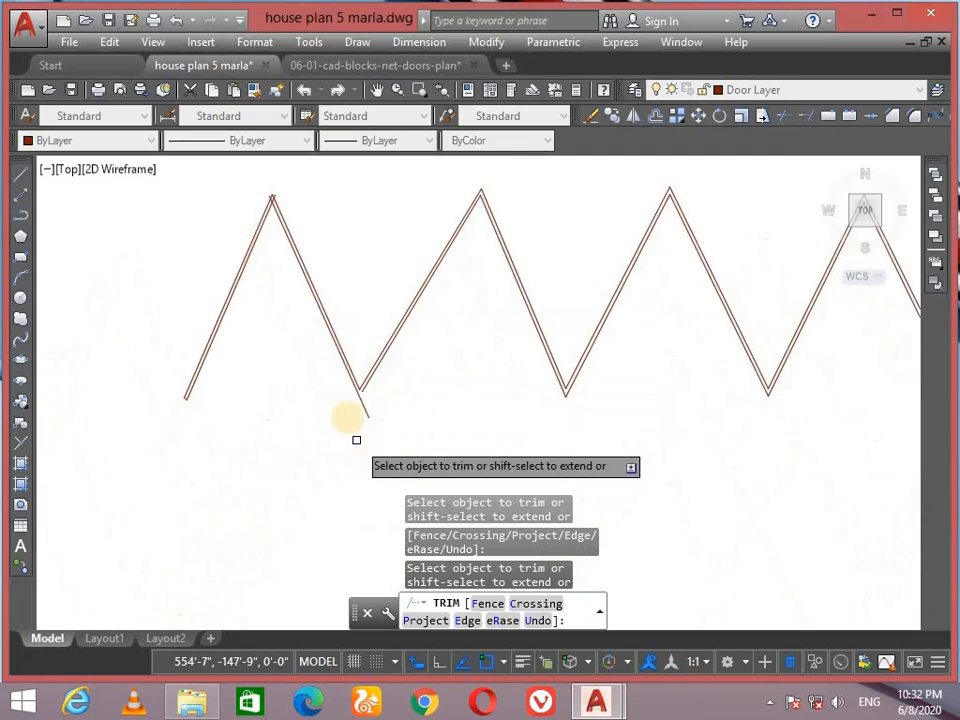
scroll(356, 439, "up", 5)
left_click(369, 379)
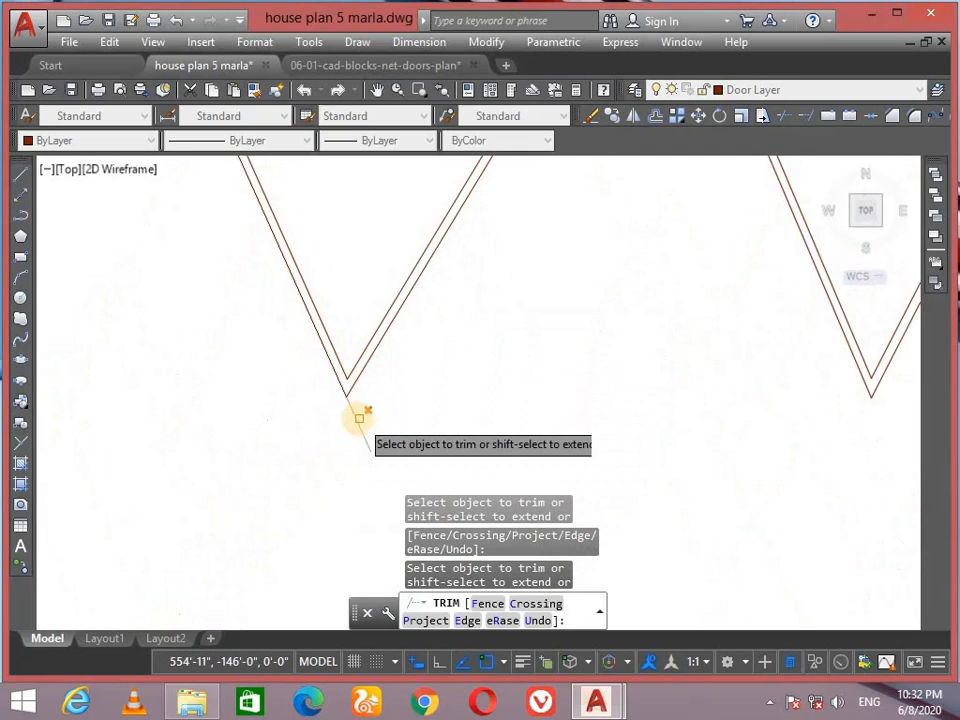
Step: Trim the crossing offset line ends at the leftmost peak back to their intersection and end the trimming
scroll(358, 418, "down", 4)
scroll(373, 388, "up", 5)
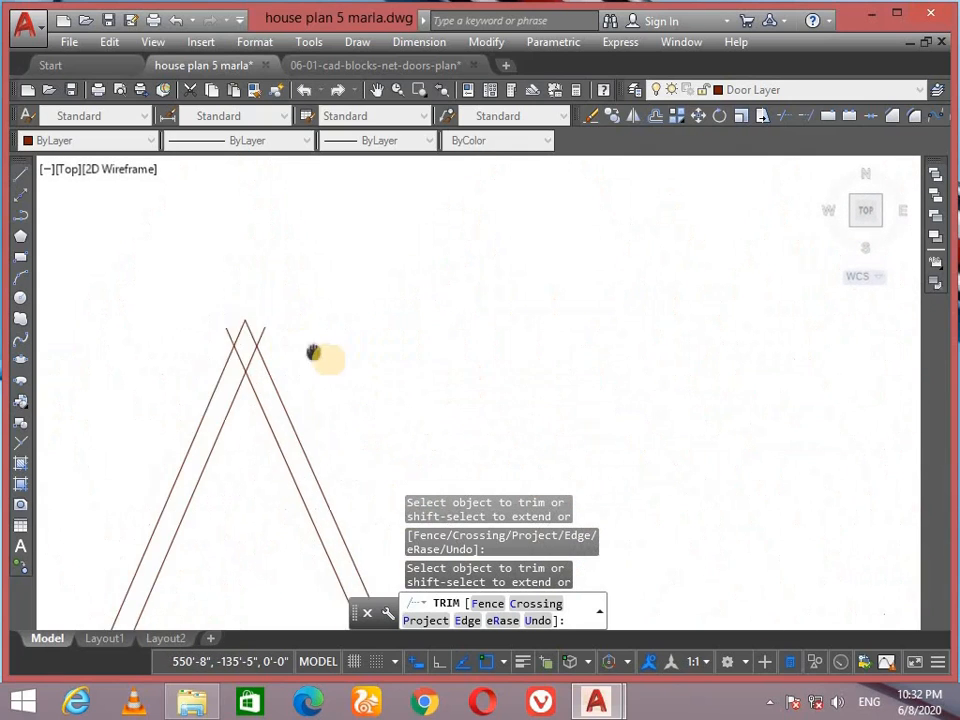
scroll(285, 343, "up", 2)
left_click(283, 343)
left_click(191, 347)
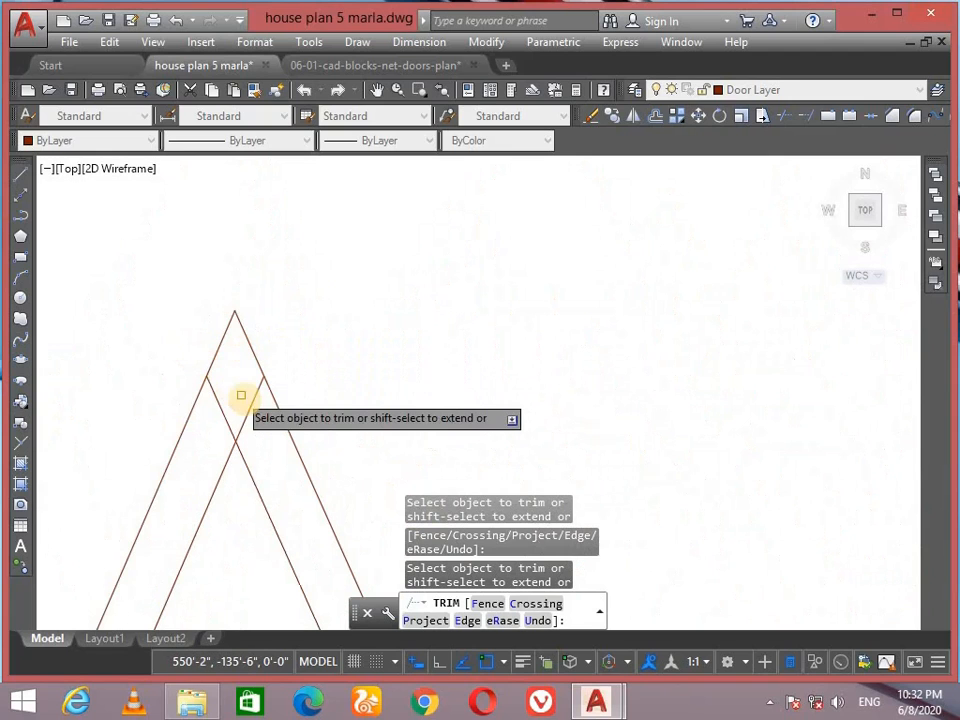
left_click(215, 398)
scroll(215, 397, "down", 7)
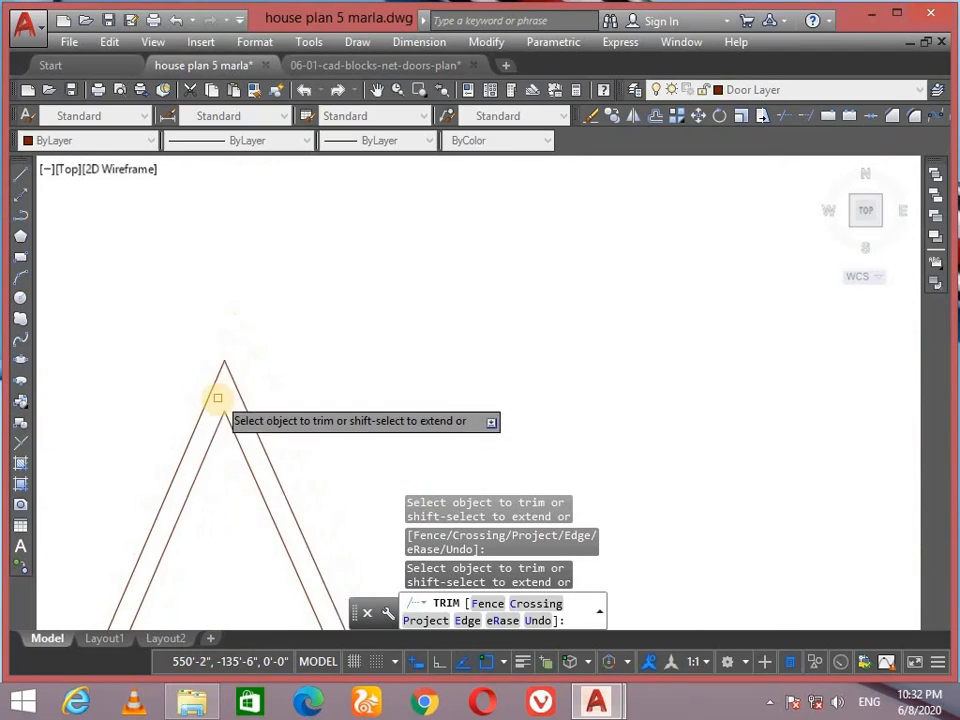
scroll(261, 470, "up", 4)
scroll(265, 482, "down", 4)
scroll(263, 515, "up", 4)
scroll(330, 368, "down", 4)
key("Escape")
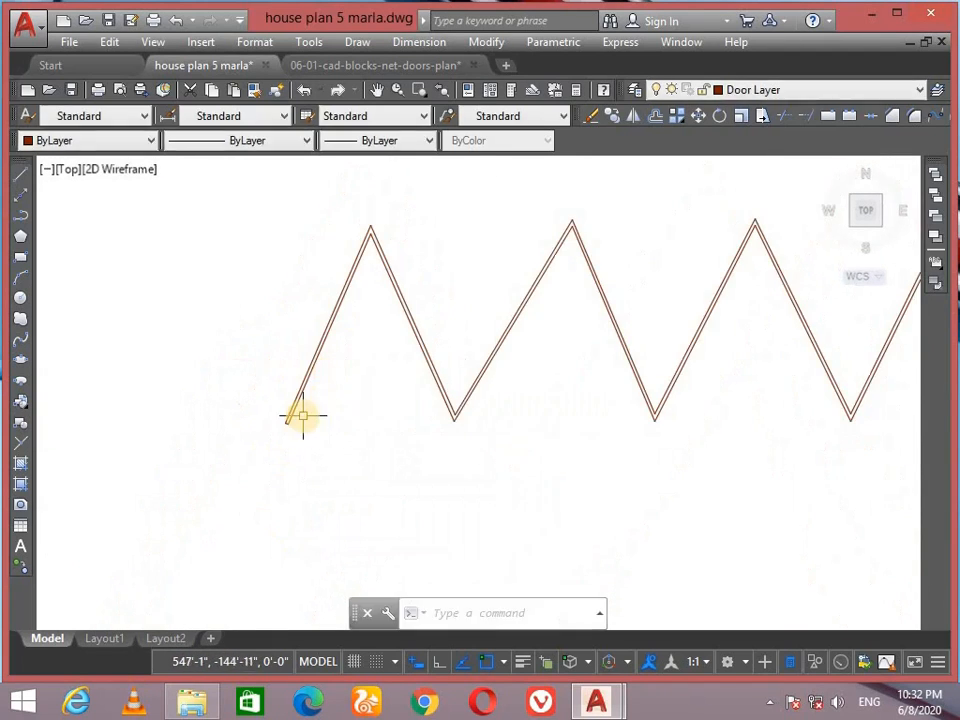
Step: Draw a rectangle about 2" wide and 4" high against the open right end of the horizontal leaf
scroll(304, 416, "up", 4)
scroll(342, 406, "down", 5)
middle_click_drag(550, 375, 264, 422)
scroll(506, 430, "up", 6)
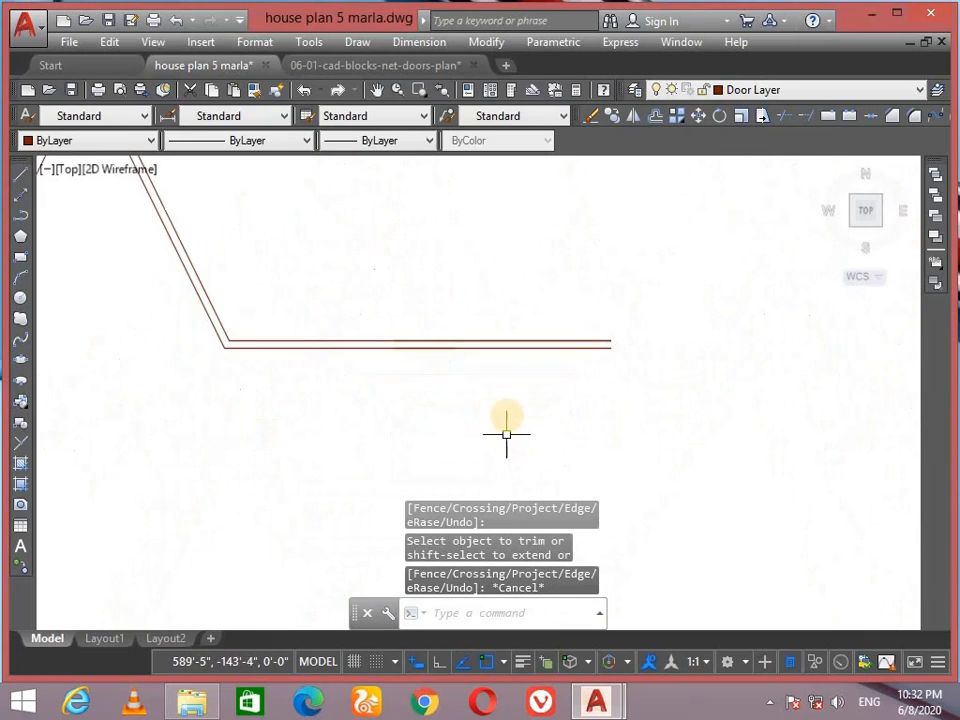
type("rec")
key("Return")
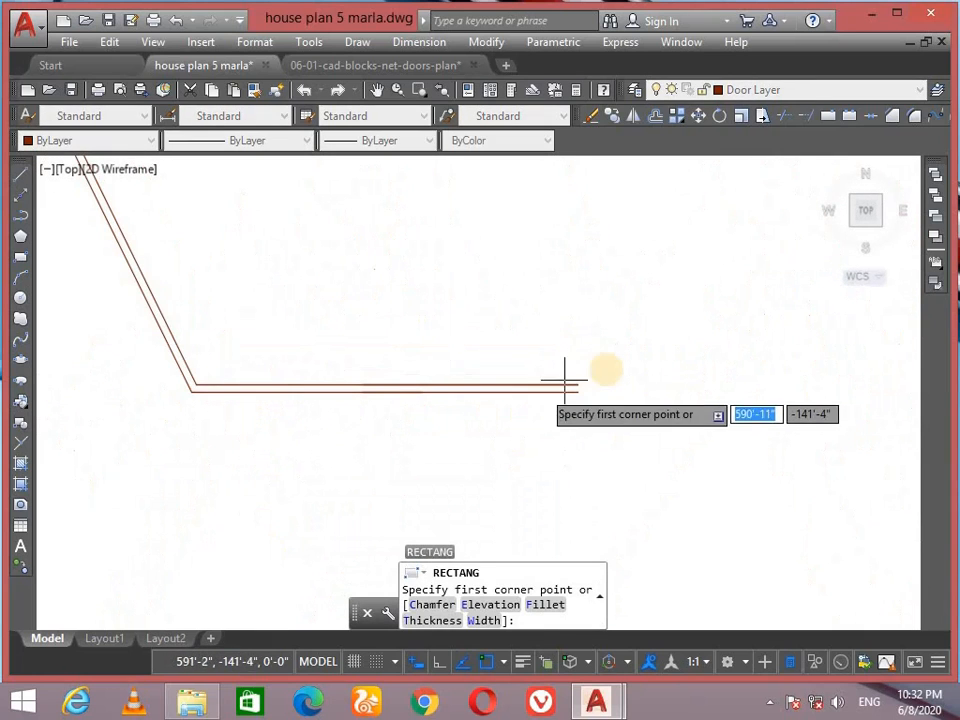
scroll(565, 380, "up", 5)
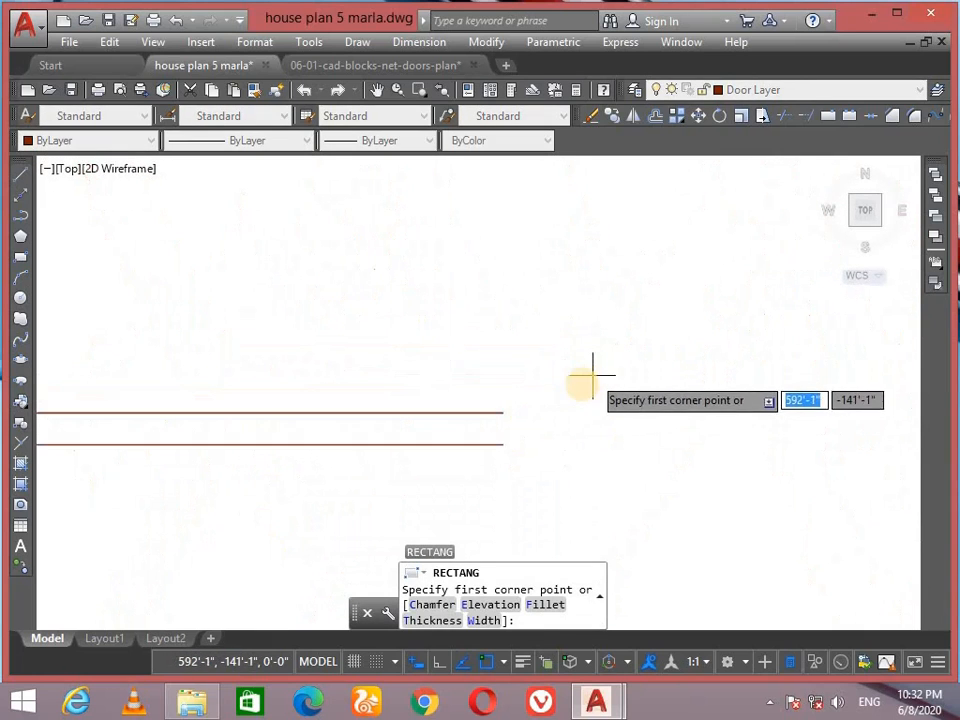
left_click(505, 402)
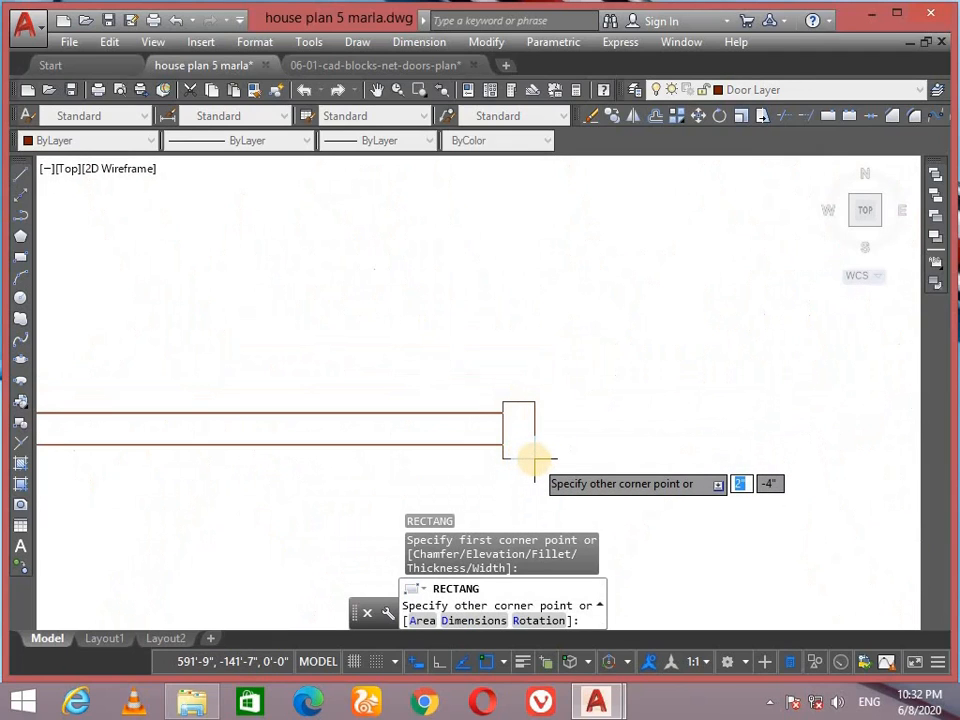
left_click(535, 459)
Step: Copy the small end rectangle about 64'-6" horizontally to beyond the zigzag's left end, with Ortho on
left_click(527, 424)
left_click(530, 430)
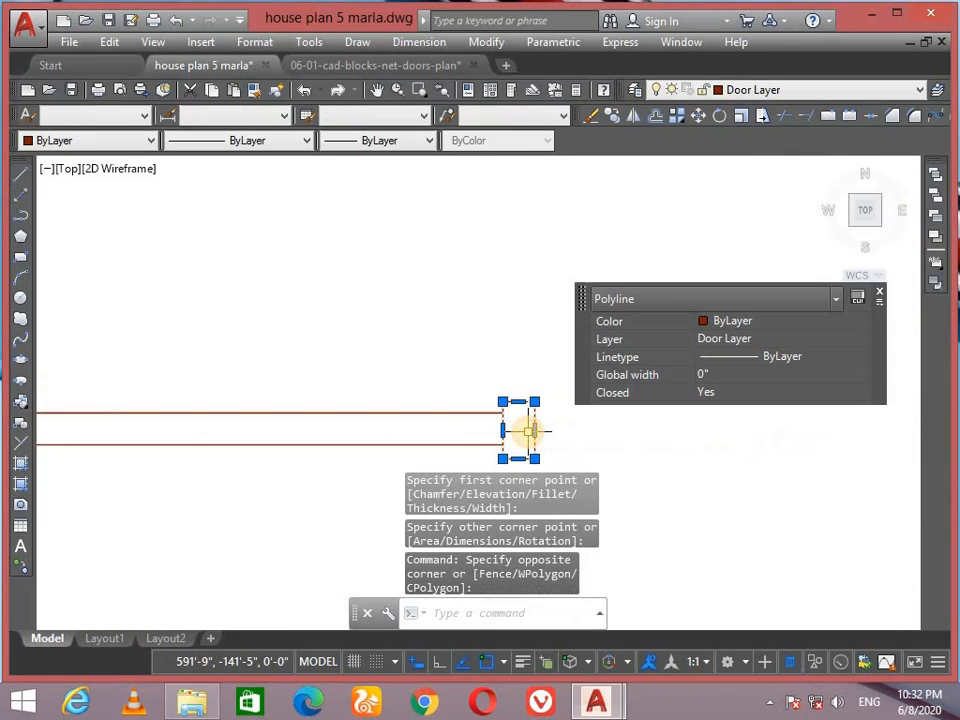
type("co")
key("Return")
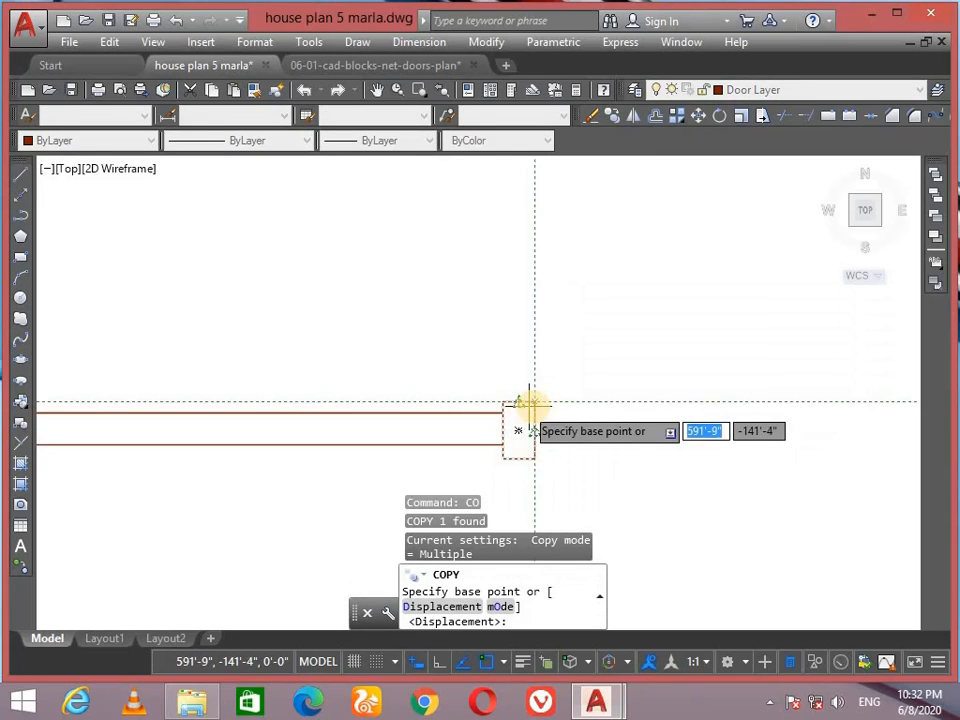
left_click(535, 402)
key("F8")
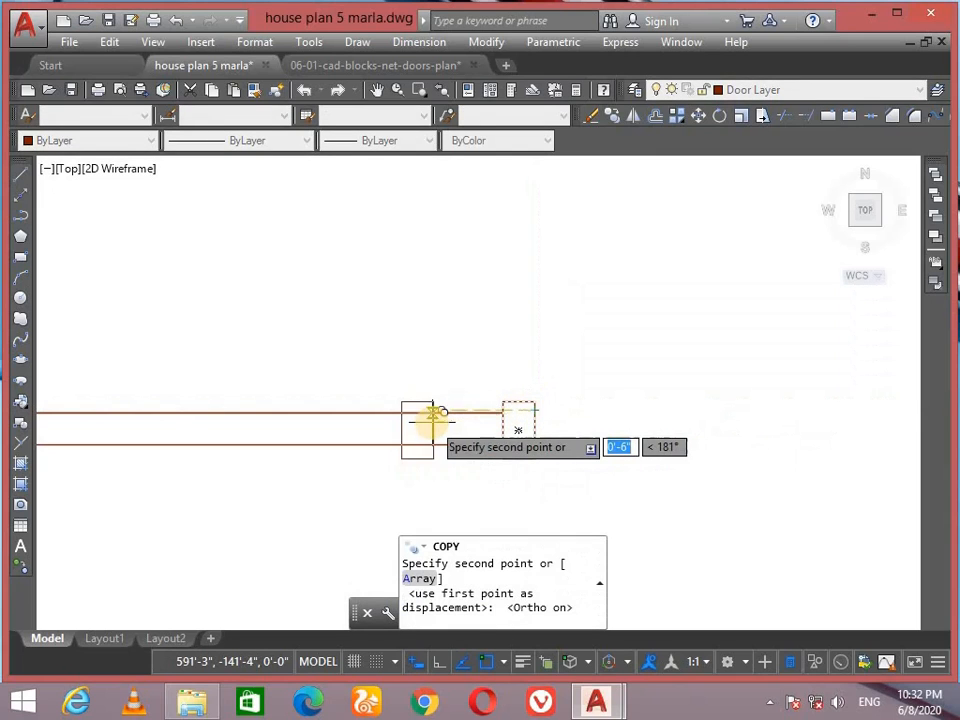
scroll(390, 418, "down", 8)
middle_click_drag(387, 418, 819, 385)
scroll(156, 385, "down", 5)
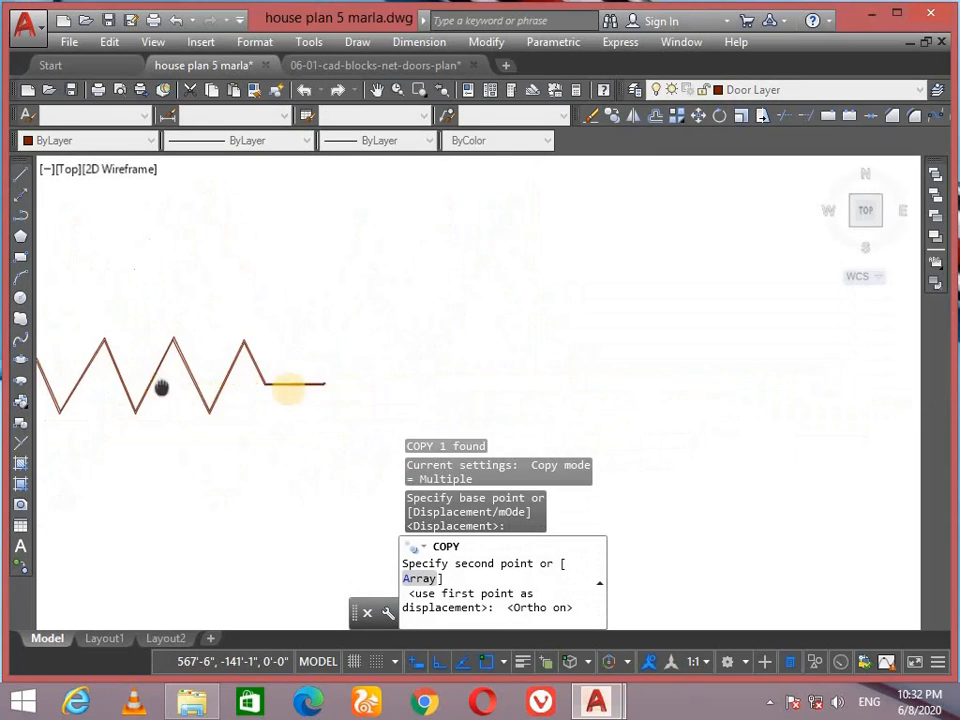
middle_click_drag(285, 388, 489, 397)
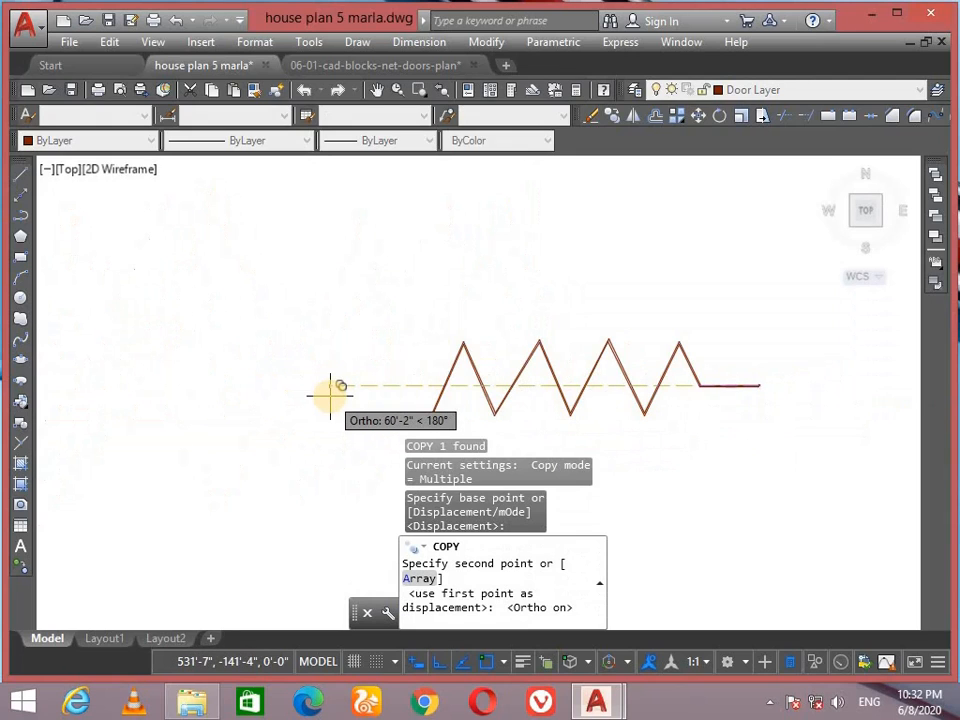
left_click(298, 393)
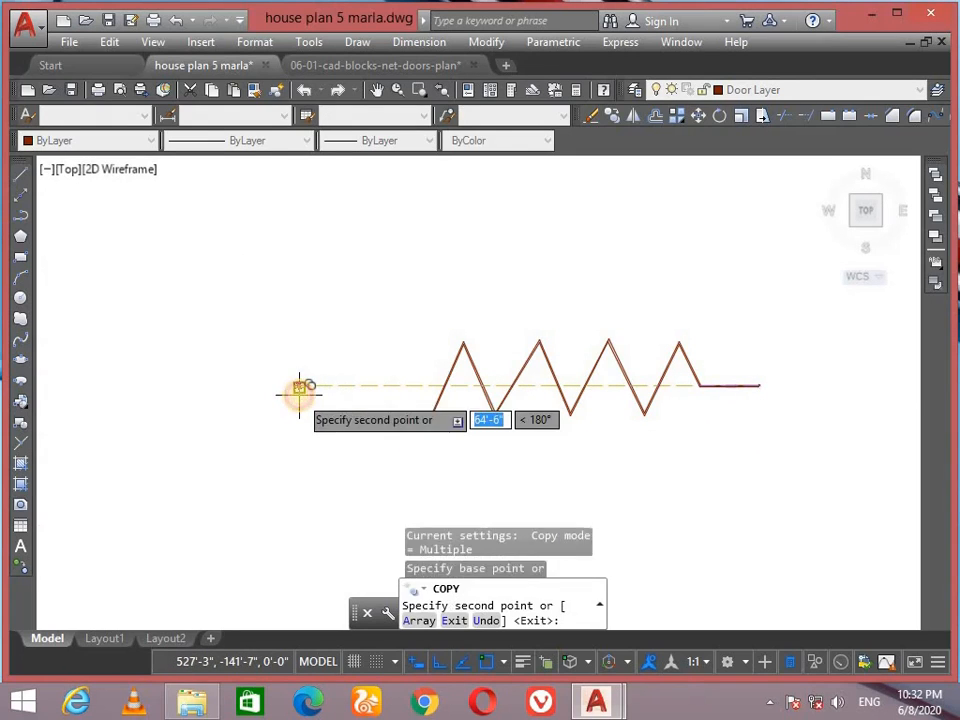
key("Escape")
Step: Define the zigzag door and both end rectangles as the block "store and garage door" with its base point on the left rectangle
left_click(809, 290)
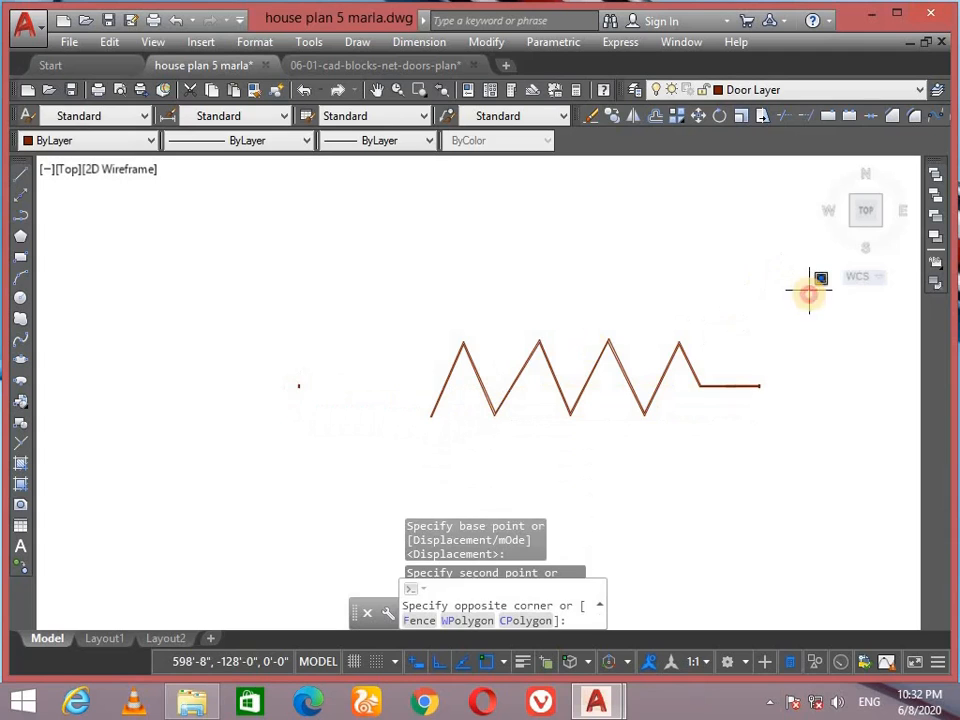
left_click(179, 497)
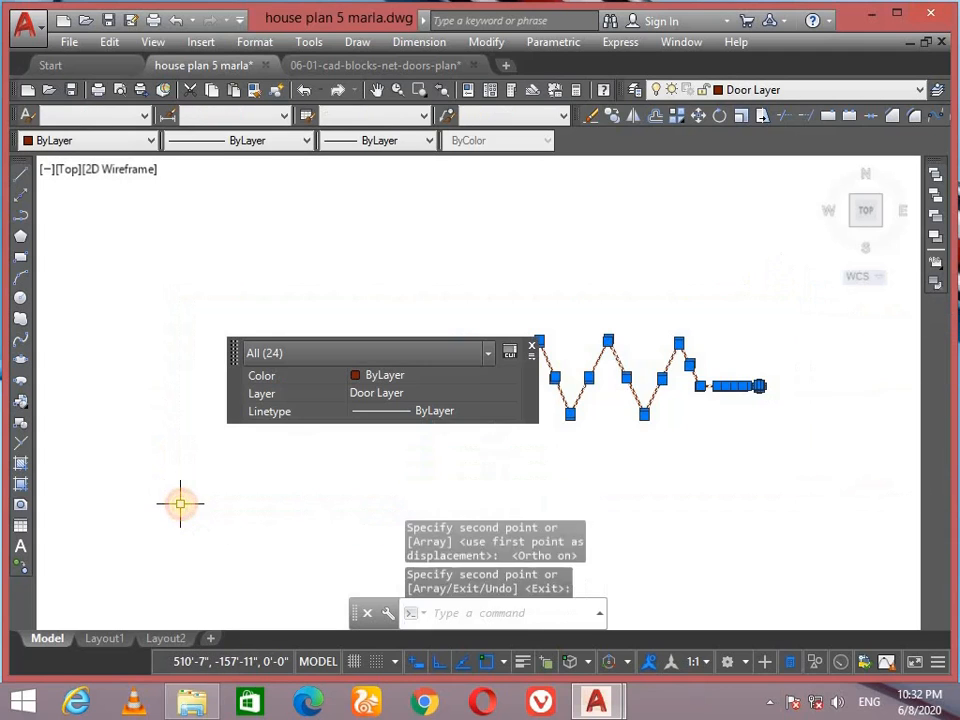
type("b")
key("Return")
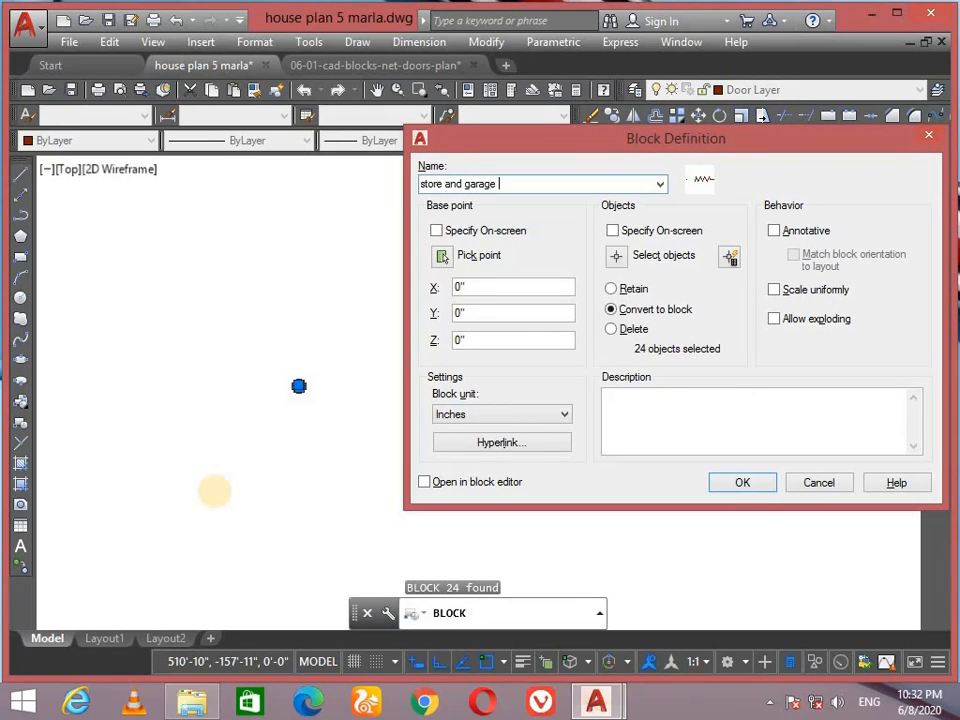
left_click(441, 256)
left_click(298, 386)
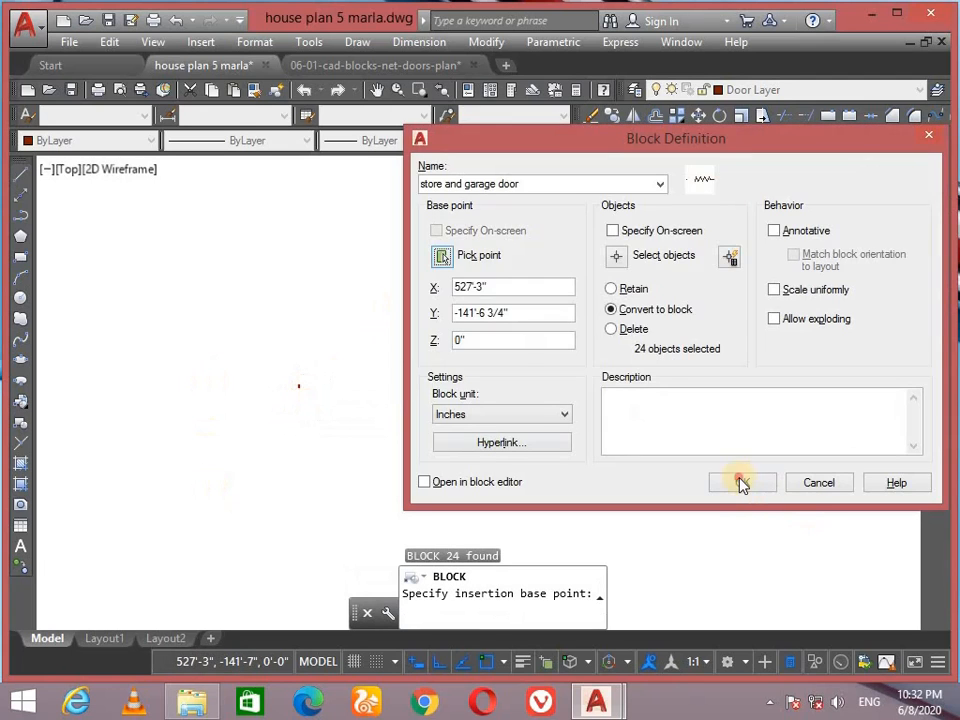
left_click(741, 484)
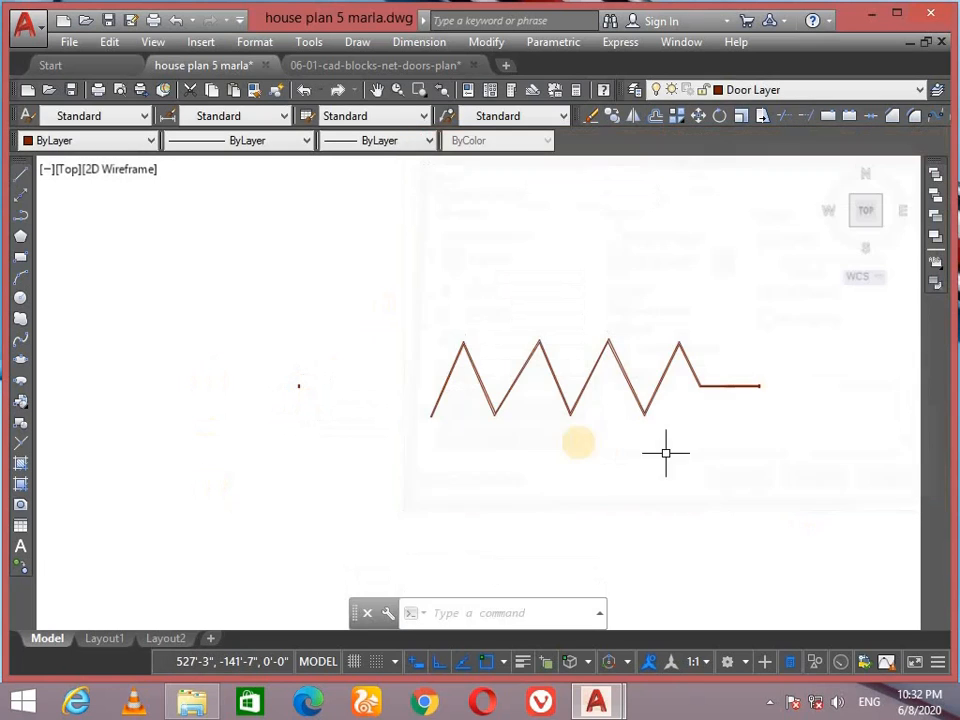
Step: Move the "store and garage door" block by its base point to just below the house plan, with Ortho off
left_click(302, 395)
left_click(293, 390)
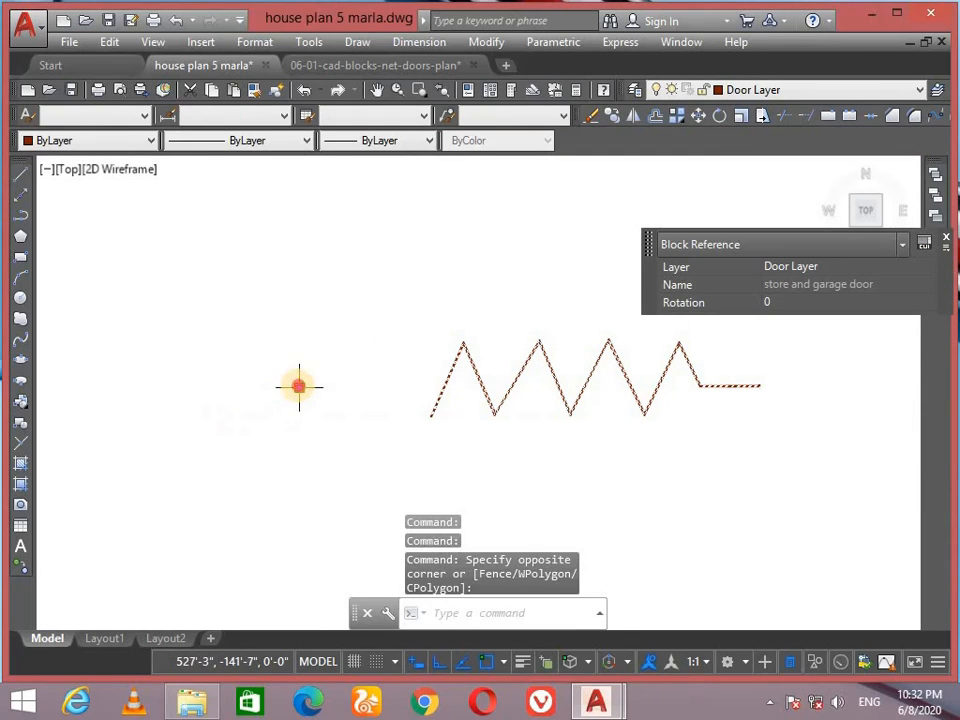
left_click(299, 386)
scroll(502, 417, "down", 8)
middle_click_drag(502, 417, 660, 442)
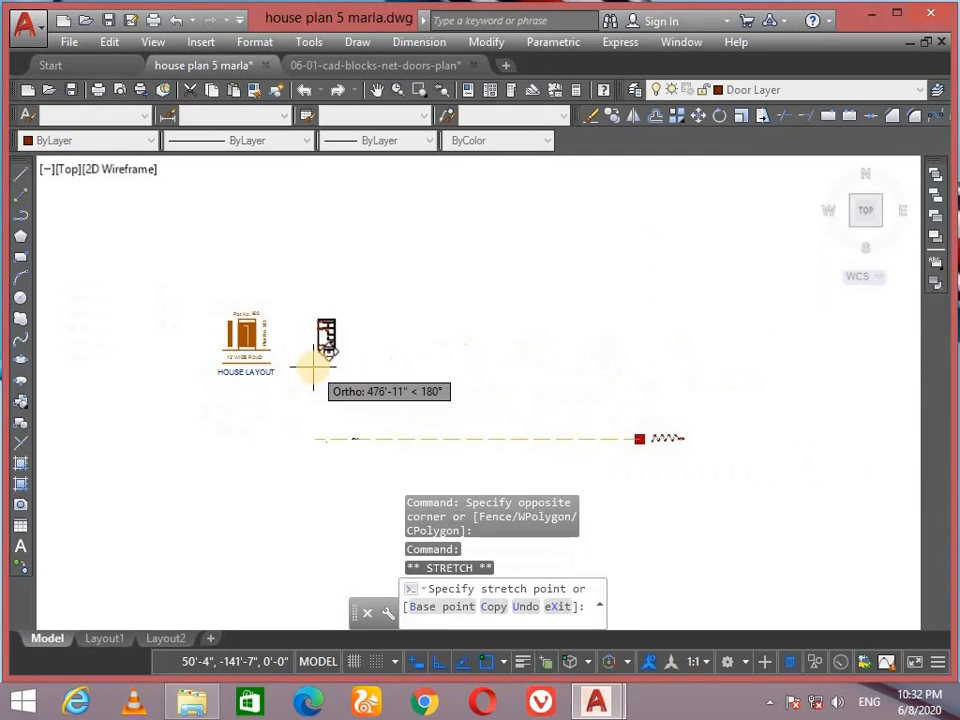
scroll(326, 362, "up", 8)
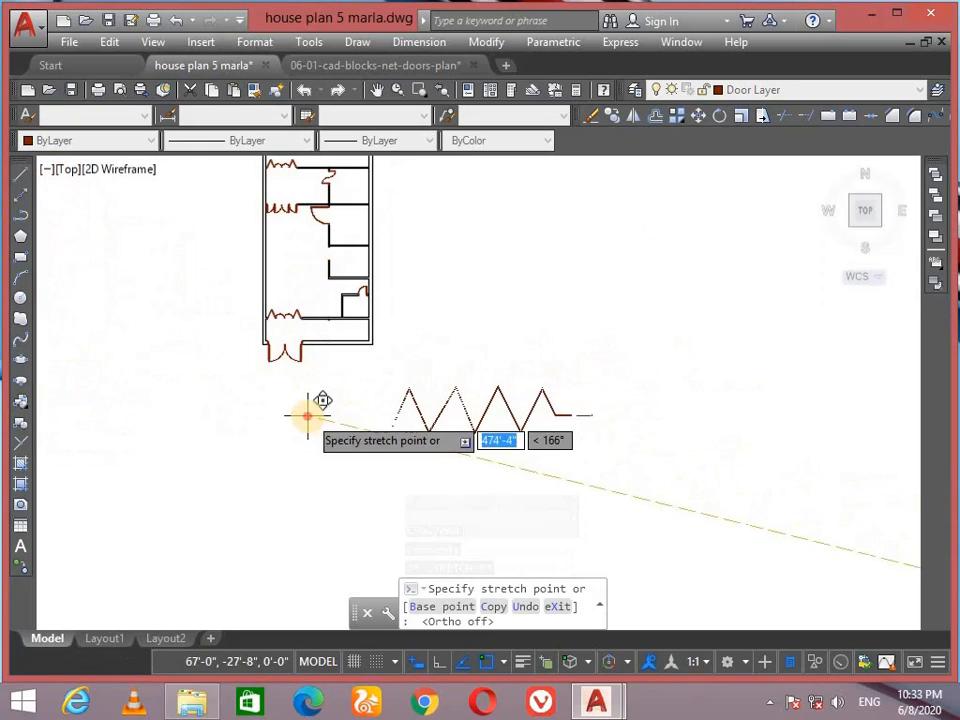
left_click(306, 414)
Step: Start aligning the zigzag door block, matching its left end rectangle's outer edge to the lower jamb of the store opening
scroll(294, 392, "up", 4)
middle_click_drag(299, 313, 308, 330)
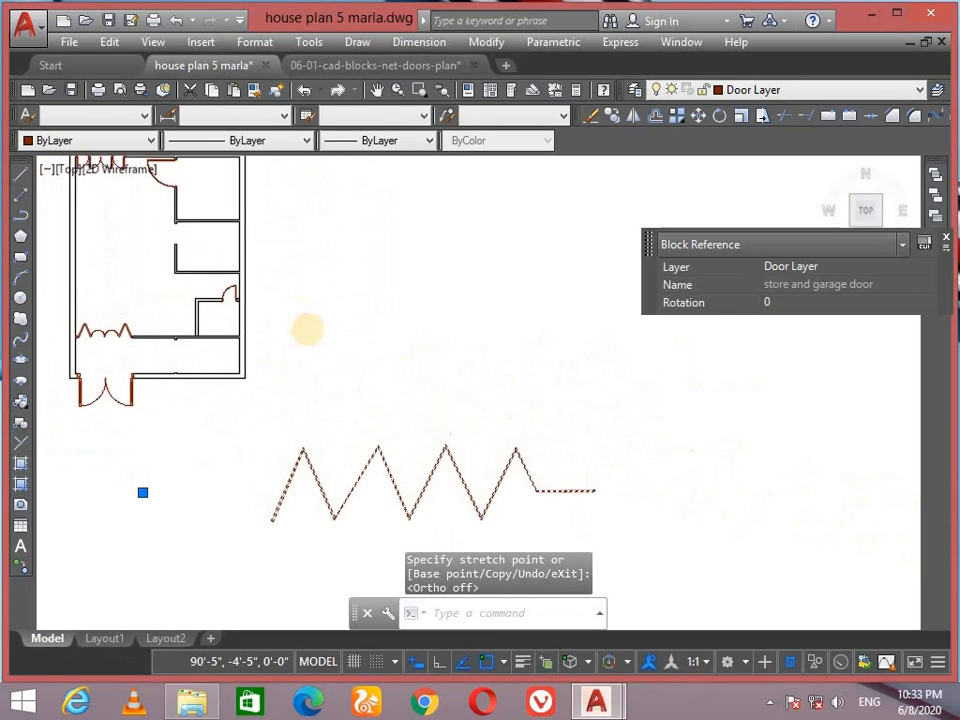
type("a")
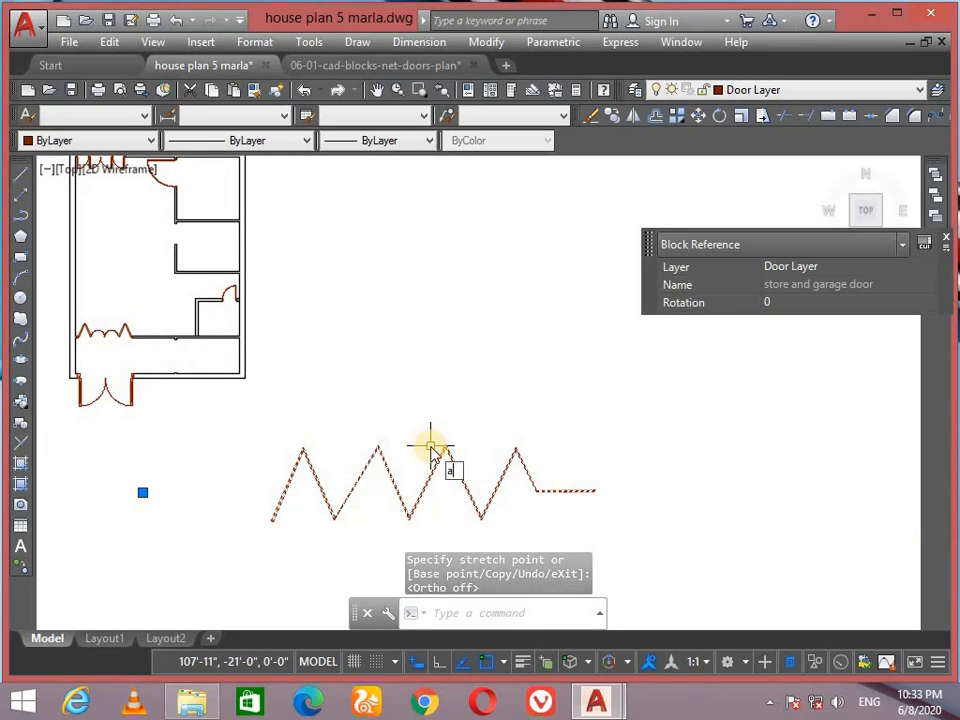
type("l")
key("Return")
scroll(214, 489, "up", 6)
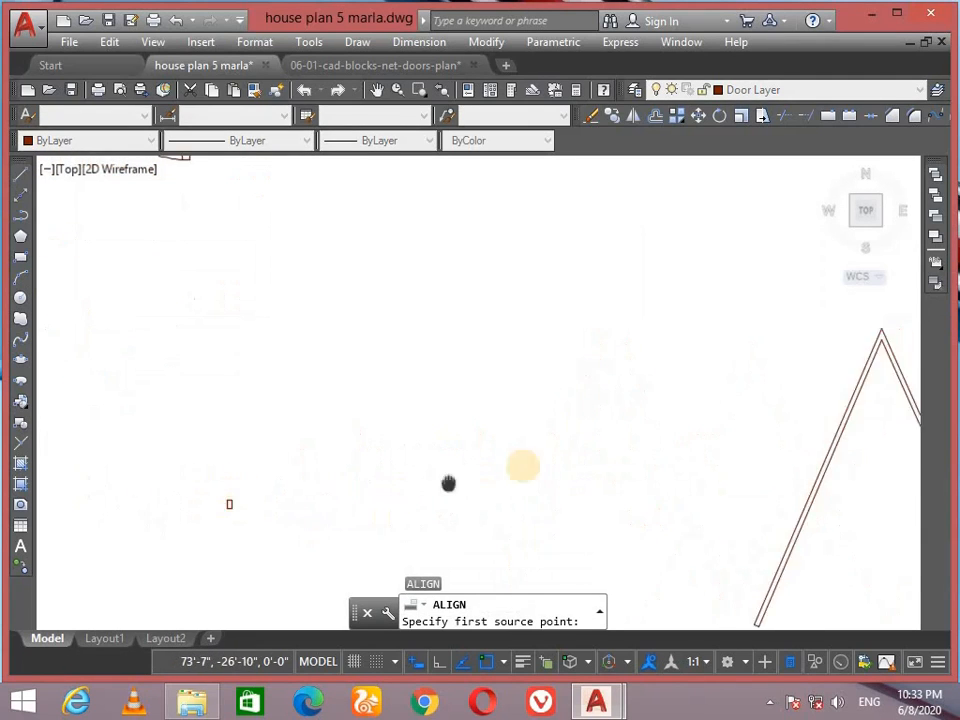
middle_click_drag(448, 484, 547, 462)
scroll(353, 473, "up", 4)
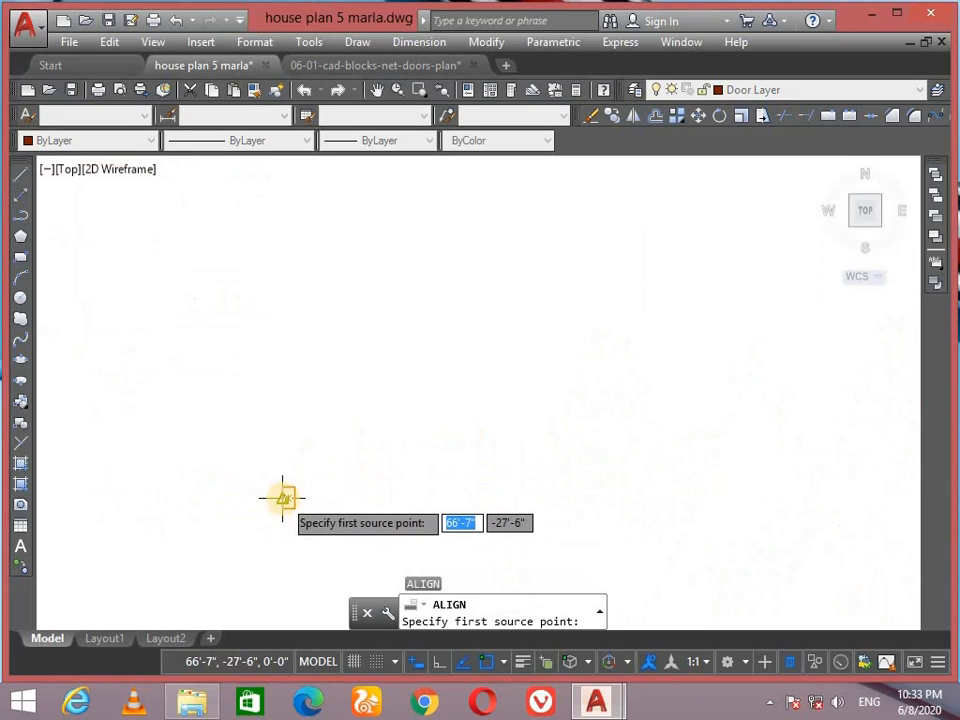
left_click(271, 504)
scroll(476, 480, "down", 10)
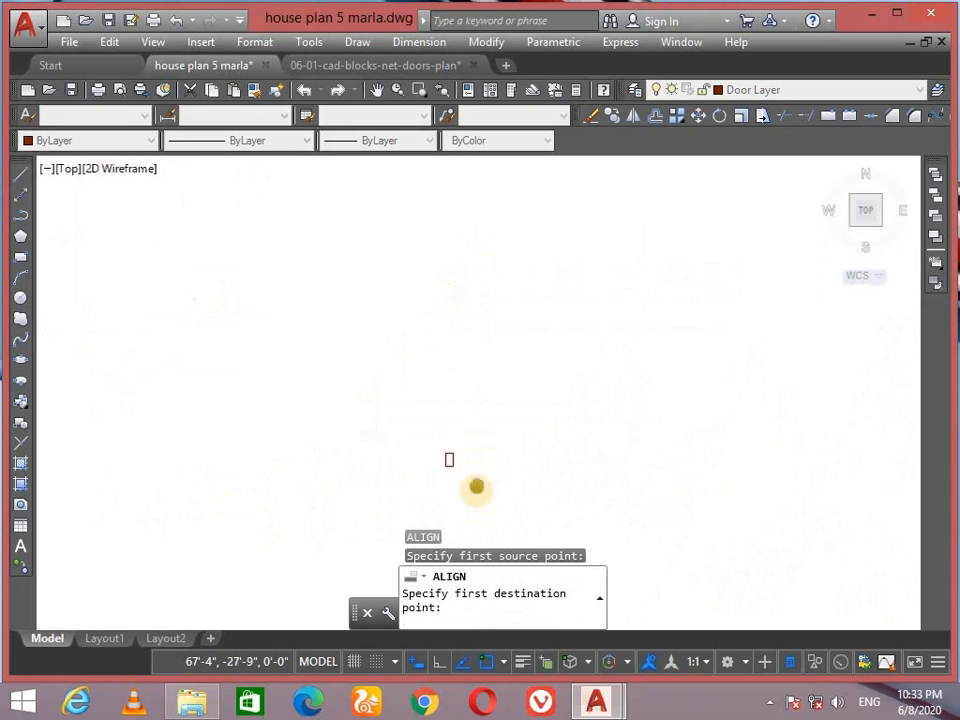
scroll(495, 262, "down", 4)
middle_click_drag(494, 195, 404, 386)
scroll(420, 320, "up", 5)
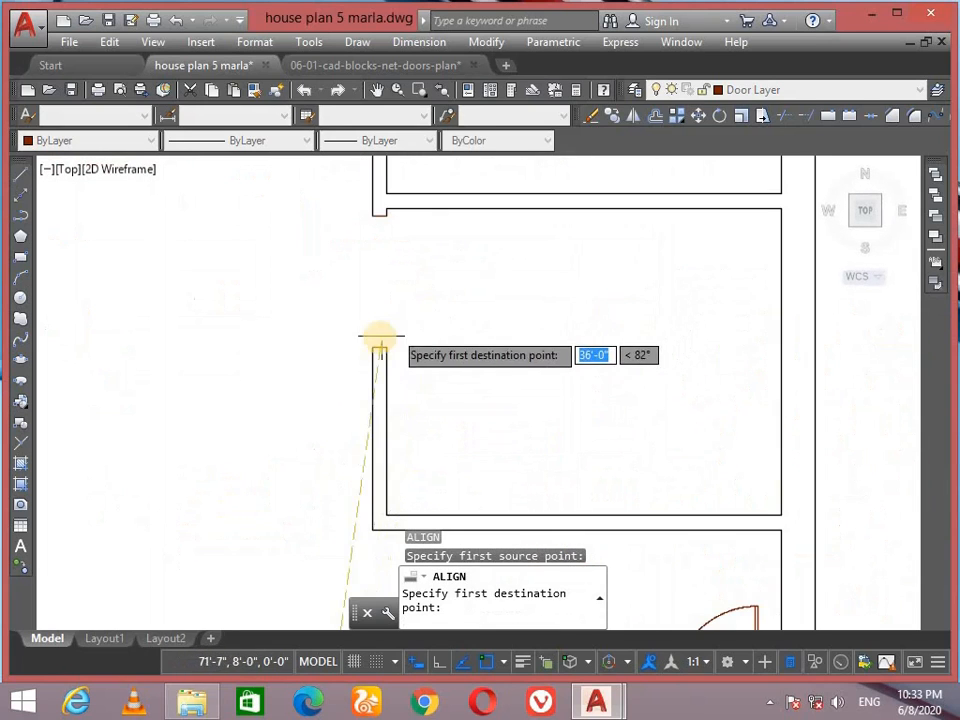
left_click(386, 347)
Step: Match the block's right end midpoint to the store opening's upper jamb and finish the alignment with scaling set to Yes
scroll(495, 340, "down", 7)
middle_click_drag(495, 340, 212, 158)
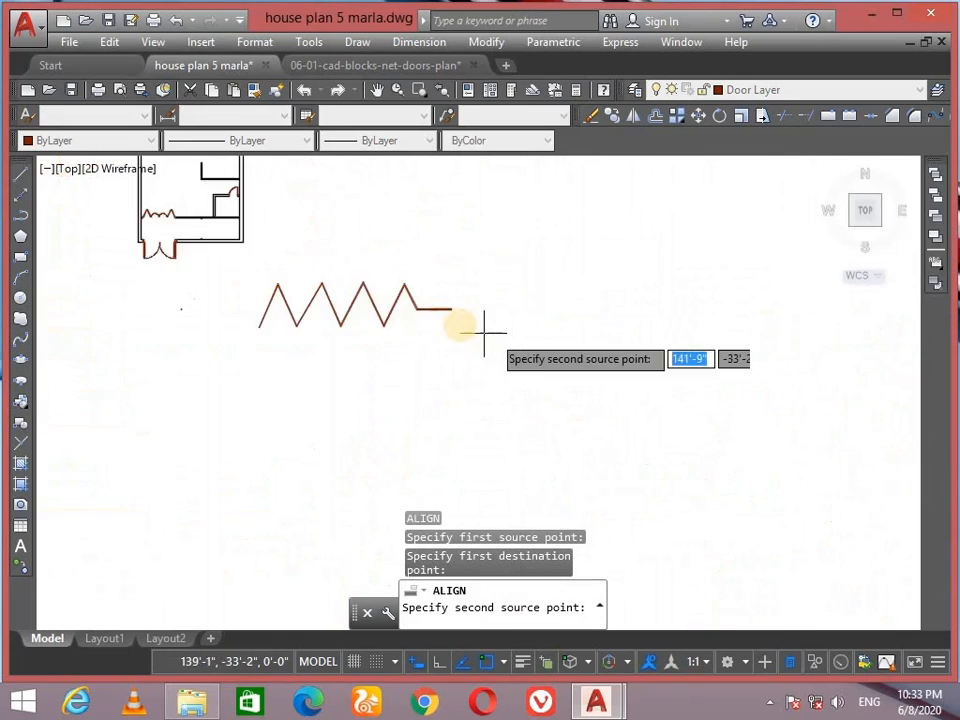
scroll(463, 325, "up", 5)
scroll(384, 261, "up", 2)
middle_click_drag(371, 209, 362, 349)
scroll(365, 350, "up", 4)
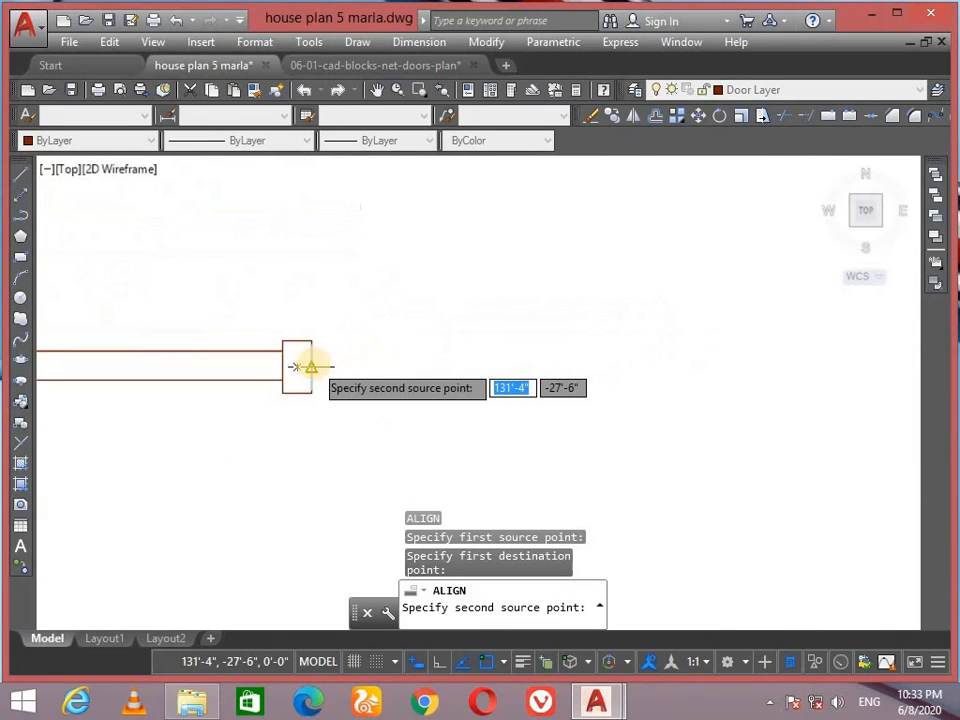
left_click(310, 364)
scroll(440, 296, "down", 6)
scroll(432, 298, "down", 3)
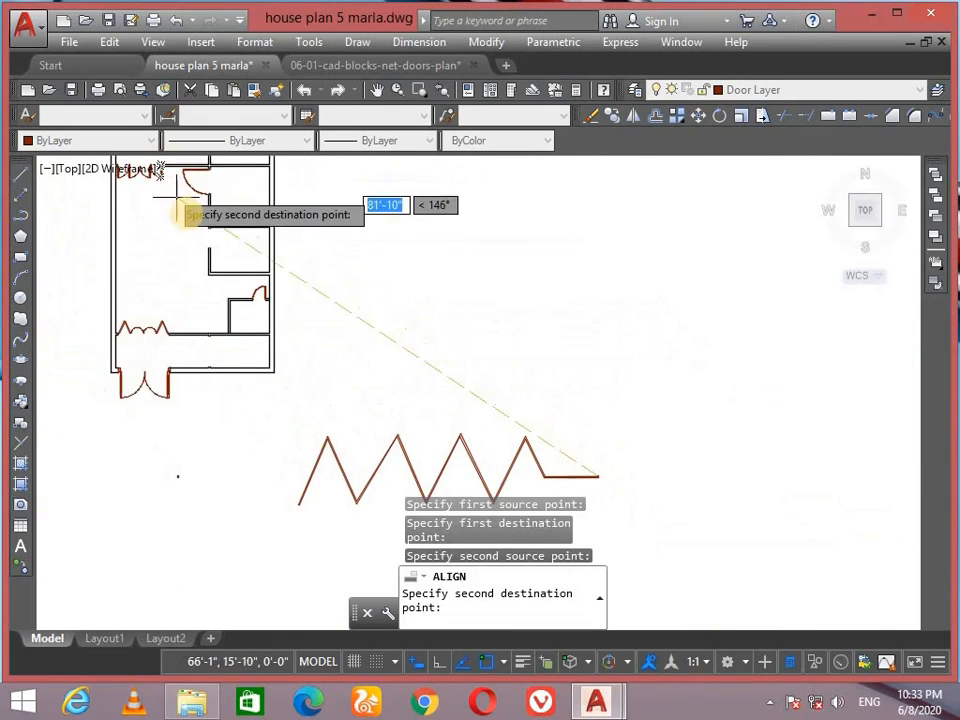
scroll(306, 304, "up", 6)
left_click(318, 305)
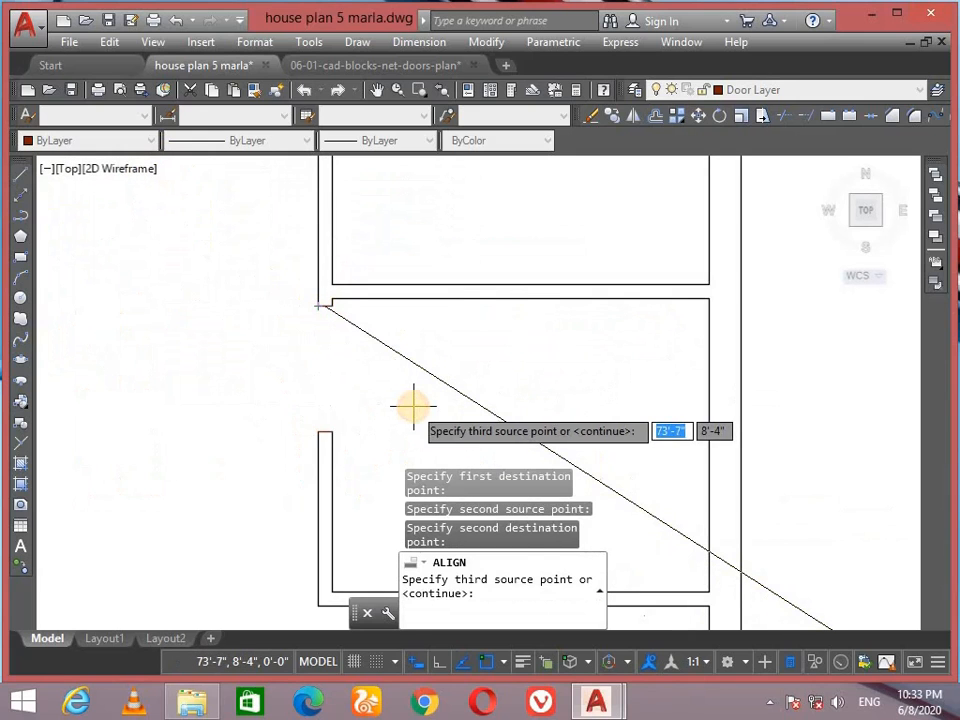
key("Return")
type("Y")
key("Return")
scroll(413, 395, "down", 4)
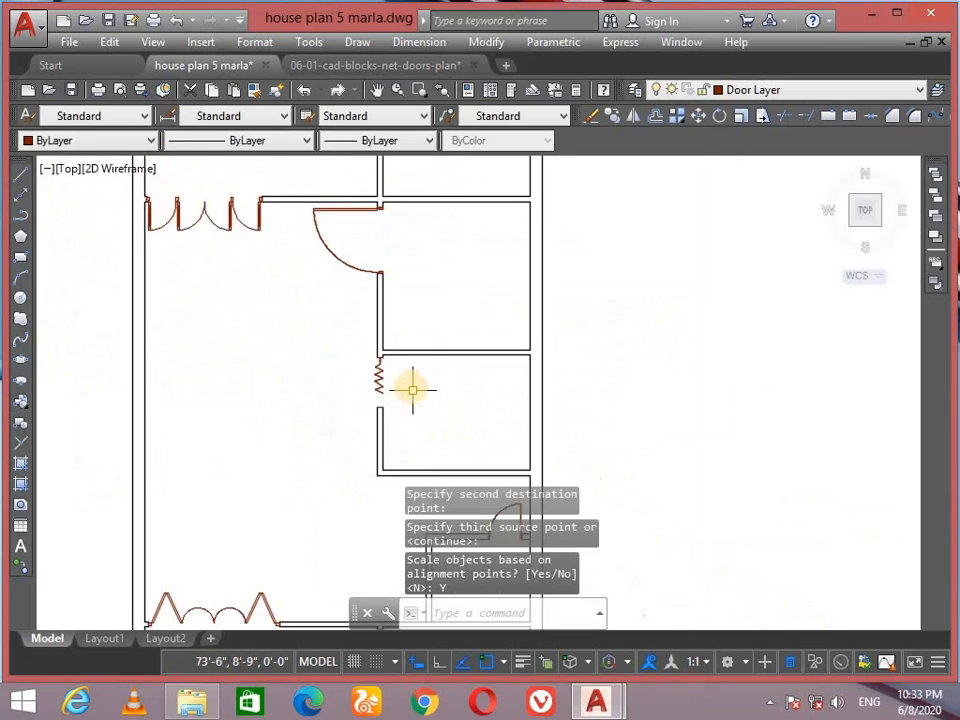
Step: Copy the fitted store door block down to the garage opening between the wall stubs and end the copying
scroll(393, 394, "up", 6)
left_click(371, 367)
left_click(277, 371)
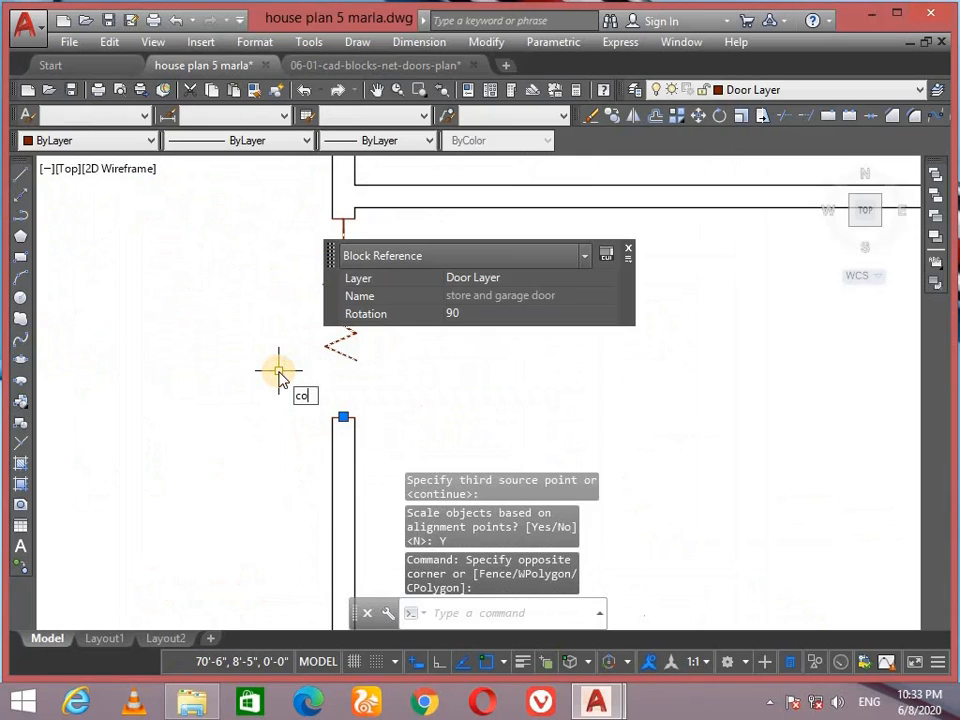
key("Return")
left_click(326, 347)
scroll(411, 398, "down", 6)
middle_click_drag(398, 376, 257, 103)
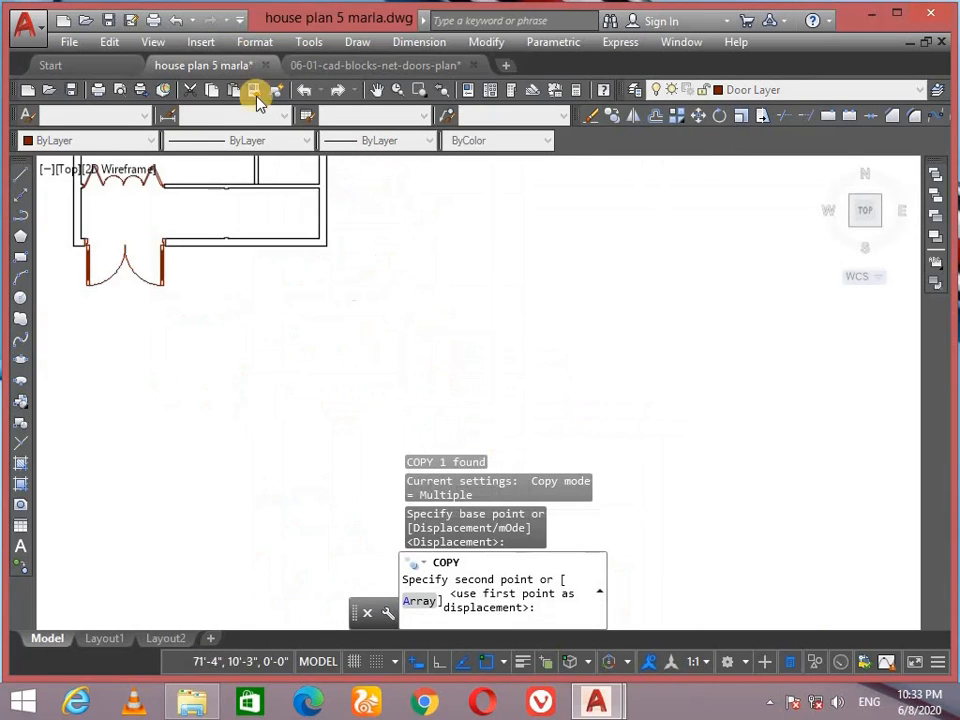
middle_click_drag(236, 214, 251, 285)
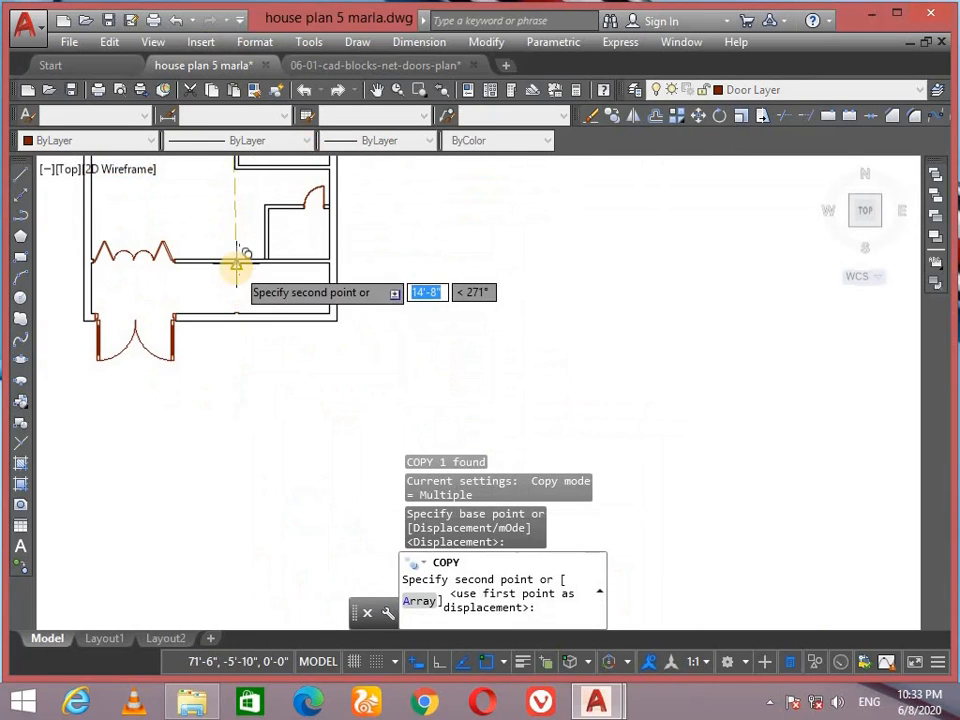
left_click(241, 262)
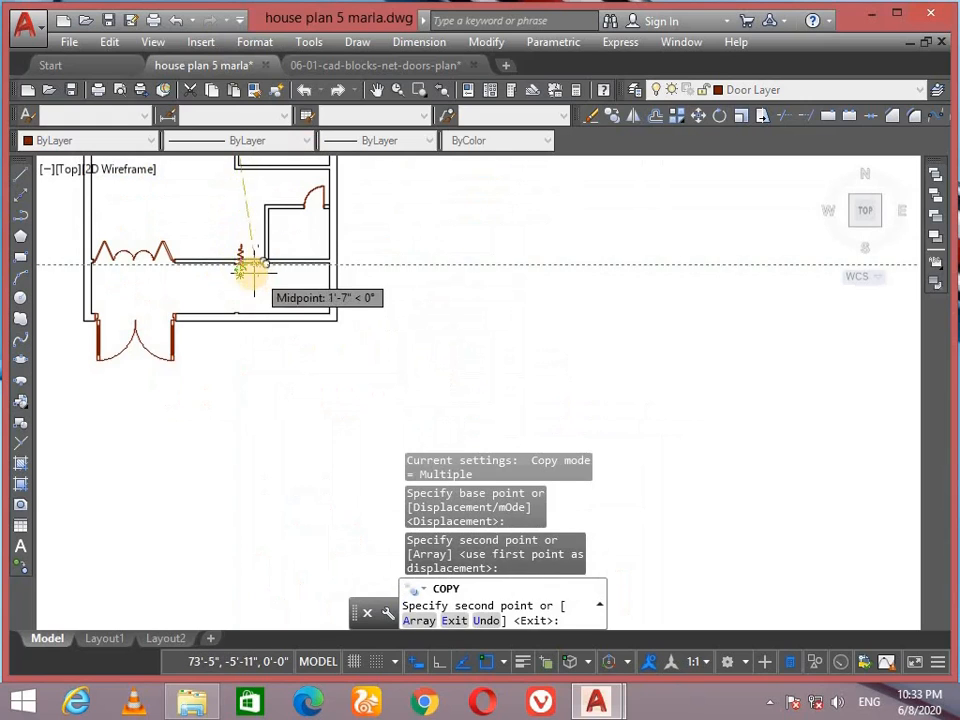
scroll(252, 268, "up", 4)
key("Escape")
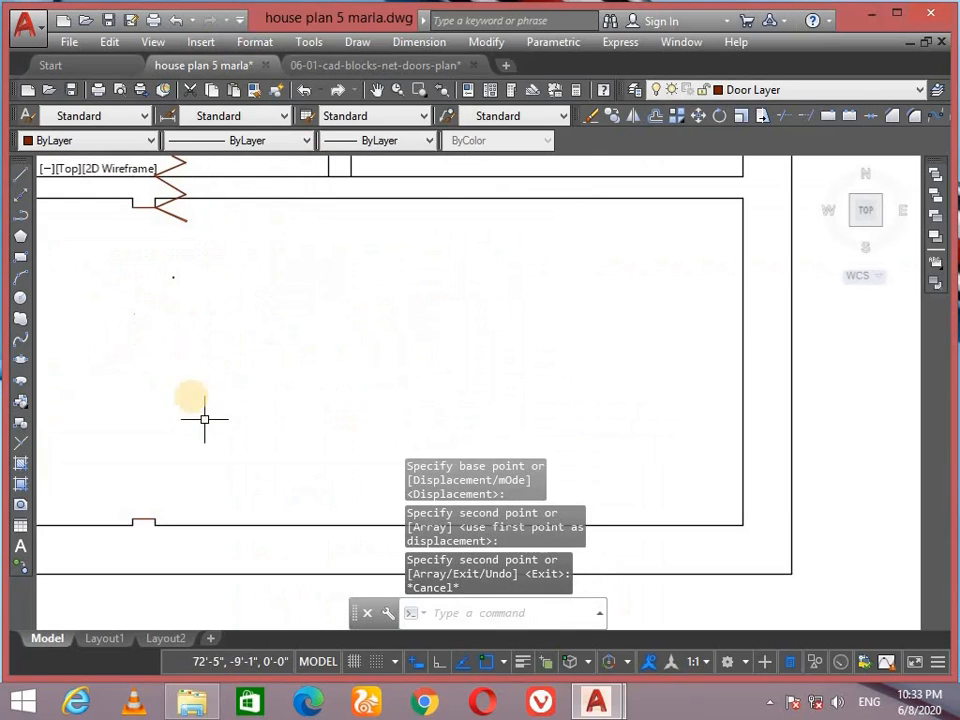
left_click(169, 217)
key("Escape")
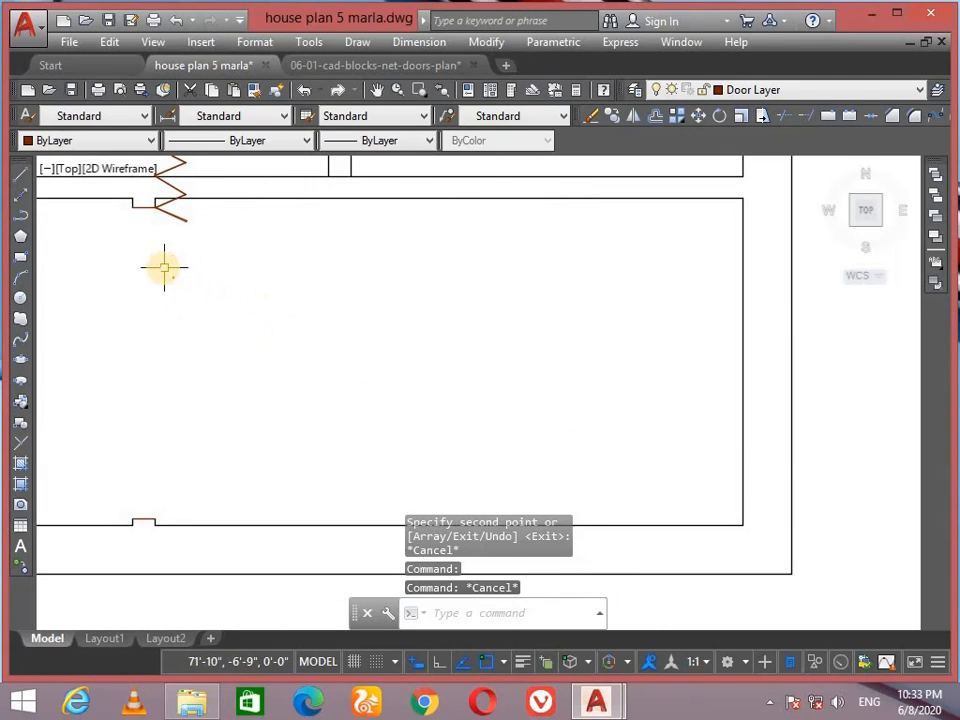
Step: Start aligning the copied door block, matching its lower end rectangle to the midpoint of the garage opening's lower stub
scroll(195, 281, "up", 5)
left_click(232, 240)
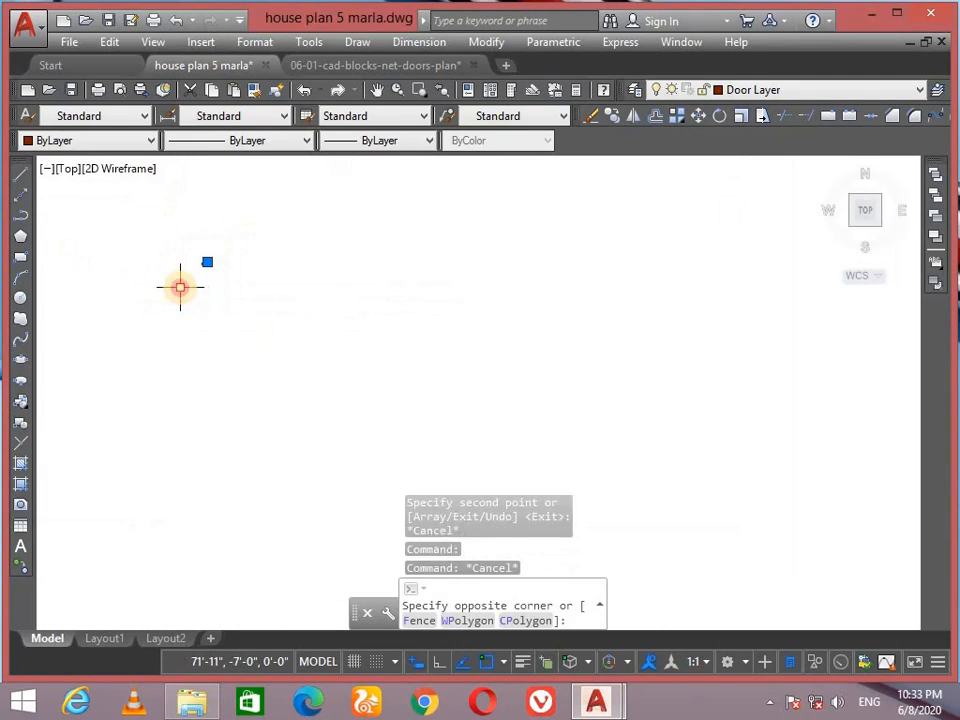
left_click(180, 287)
key("BackSpace")
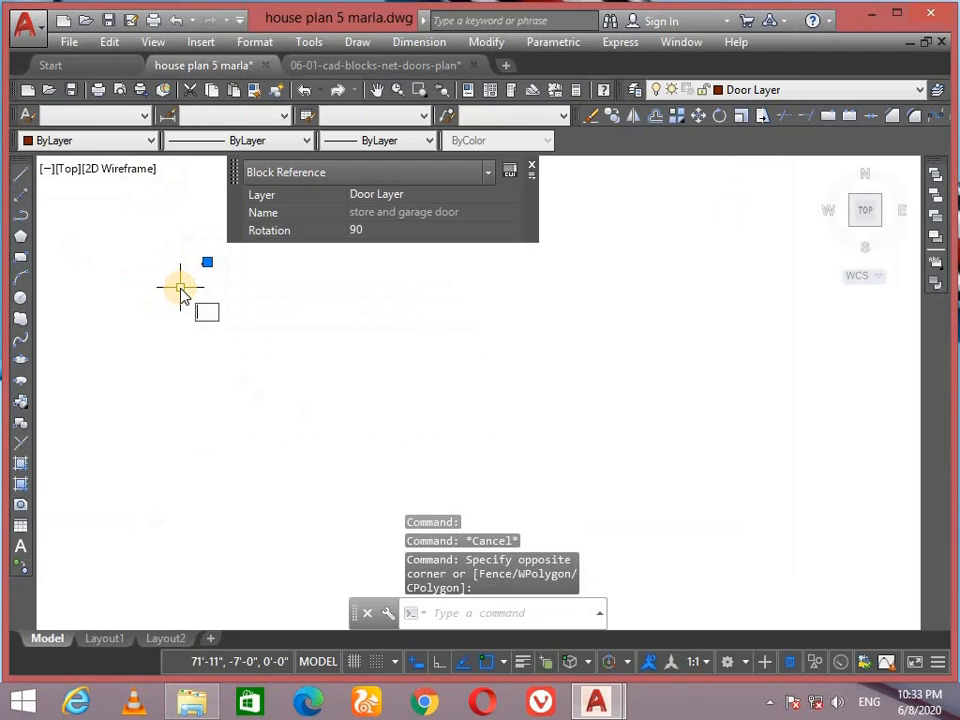
type("al")
key("Return")
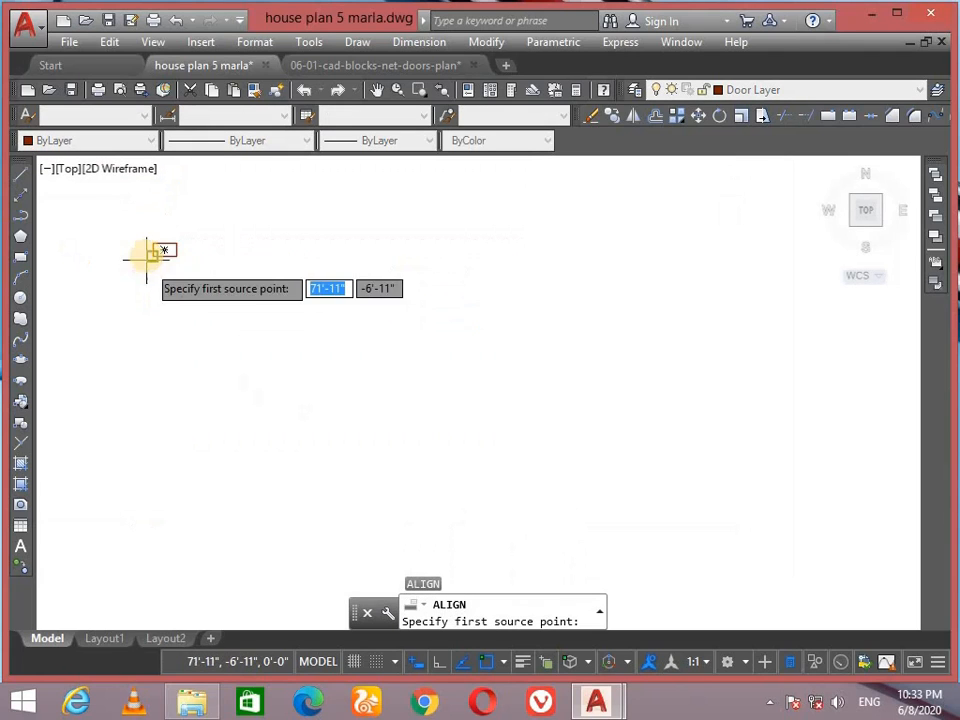
scroll(204, 414, "down", 4)
middle_click_drag(236, 590, 300, 390)
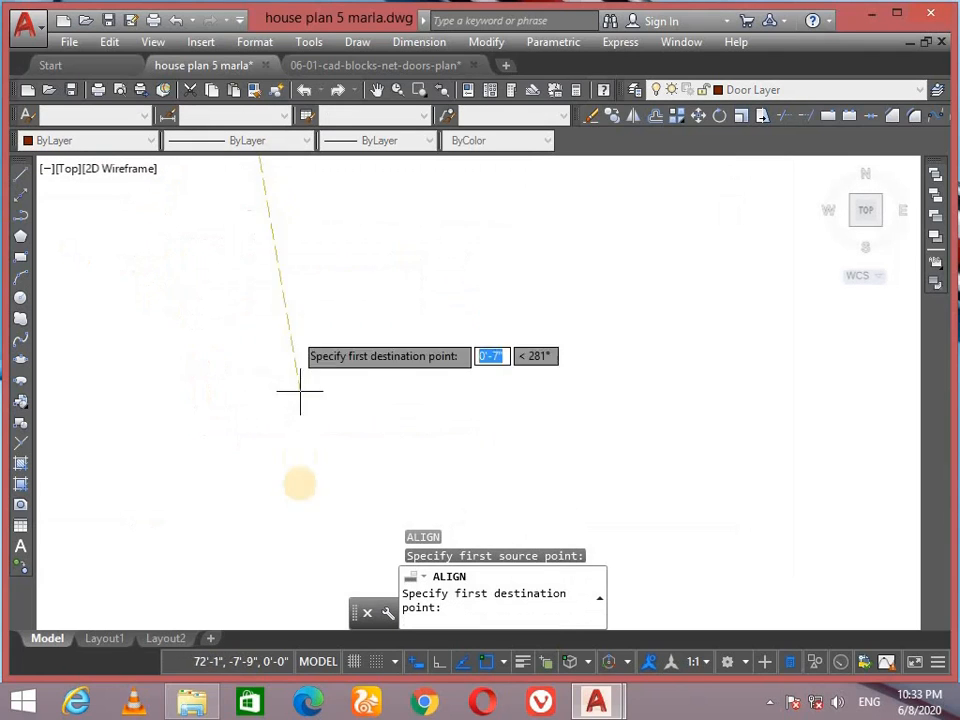
scroll(298, 468, "down", 10)
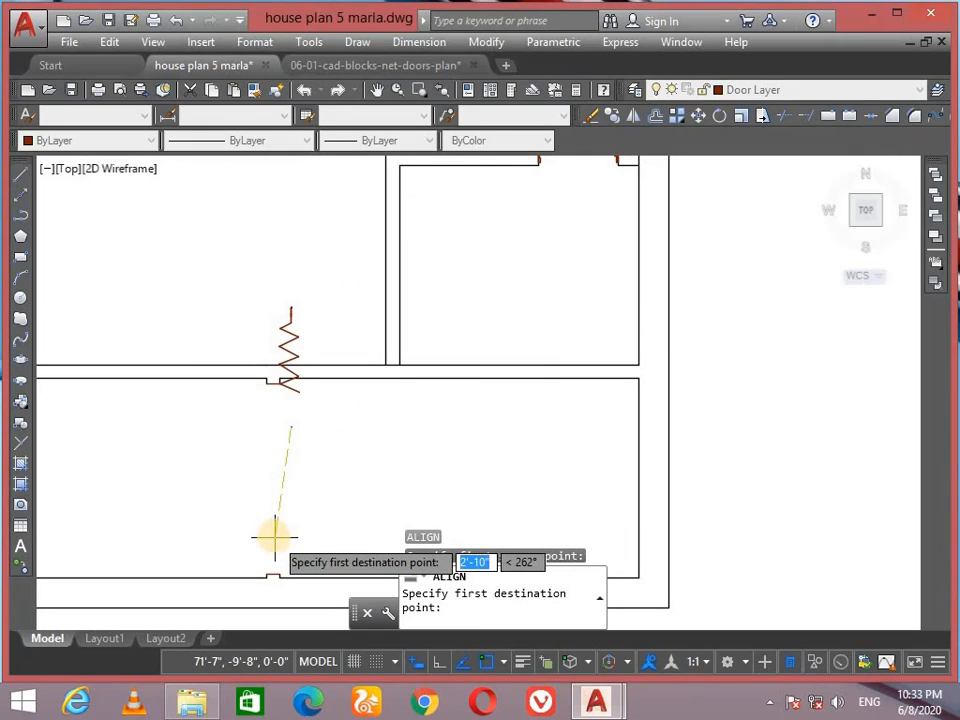
scroll(275, 571, "up", 6)
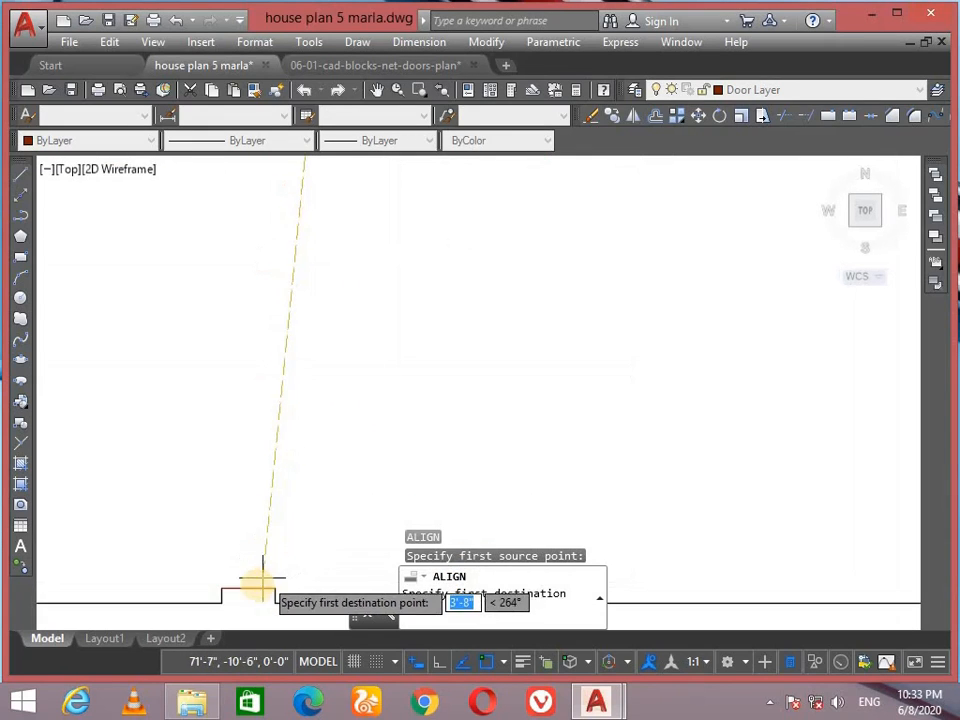
left_click(248, 589)
Step: Match the copied block's upper end to the midpoint of the garage opening's upper stub and finish aligning with scaling set to Yes
scroll(362, 424, "down", 4)
scroll(345, 398, "down", 3)
scroll(381, 381, "up", 8)
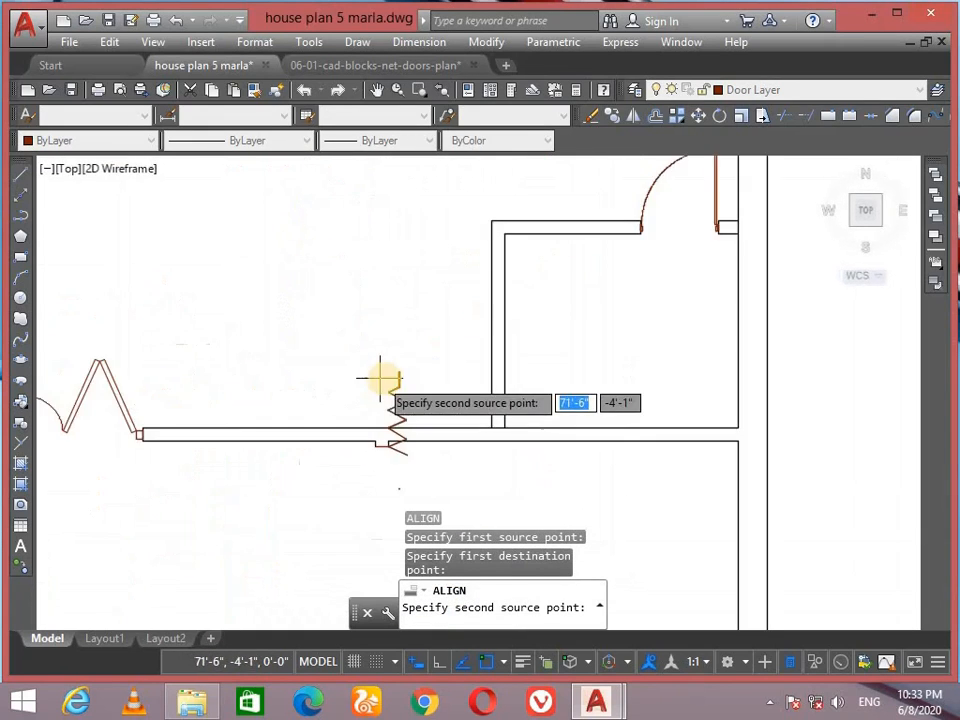
scroll(360, 360, "up", 5)
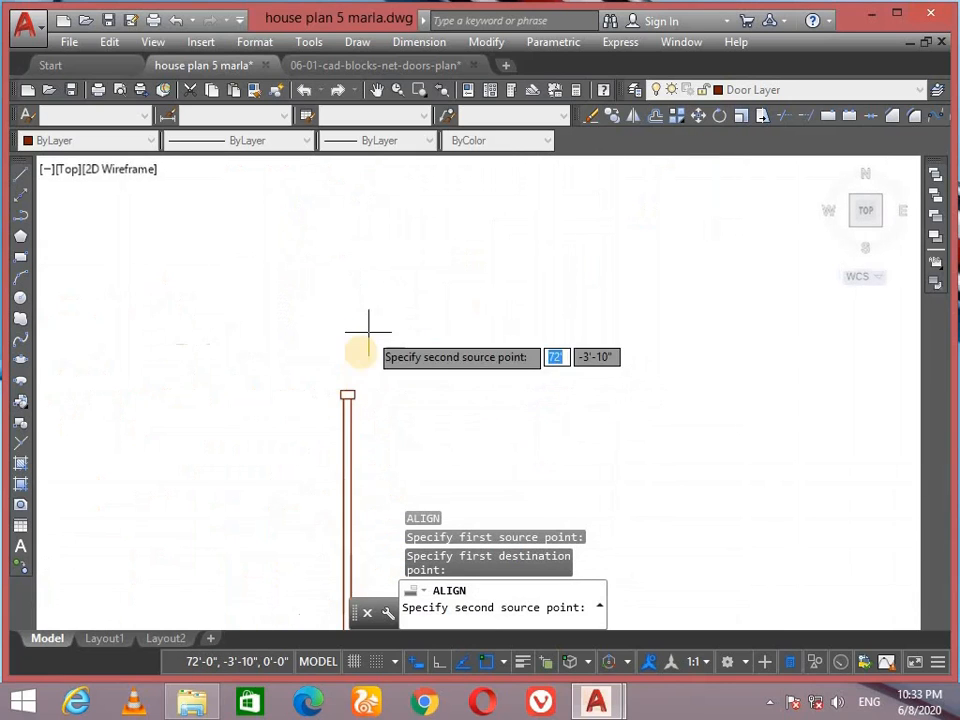
left_click(333, 428)
scroll(333, 445, "down", 5)
middle_click_drag(333, 445, 345, 193)
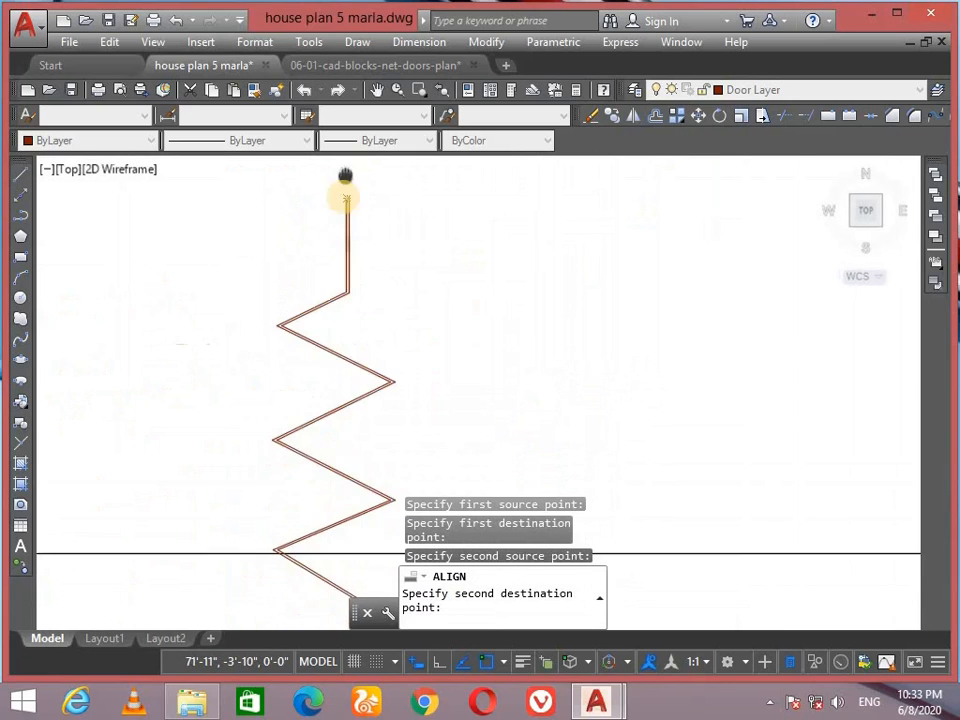
scroll(343, 408, "down", 3)
middle_click_drag(342, 421, 329, 318)
scroll(296, 426, "up", 3)
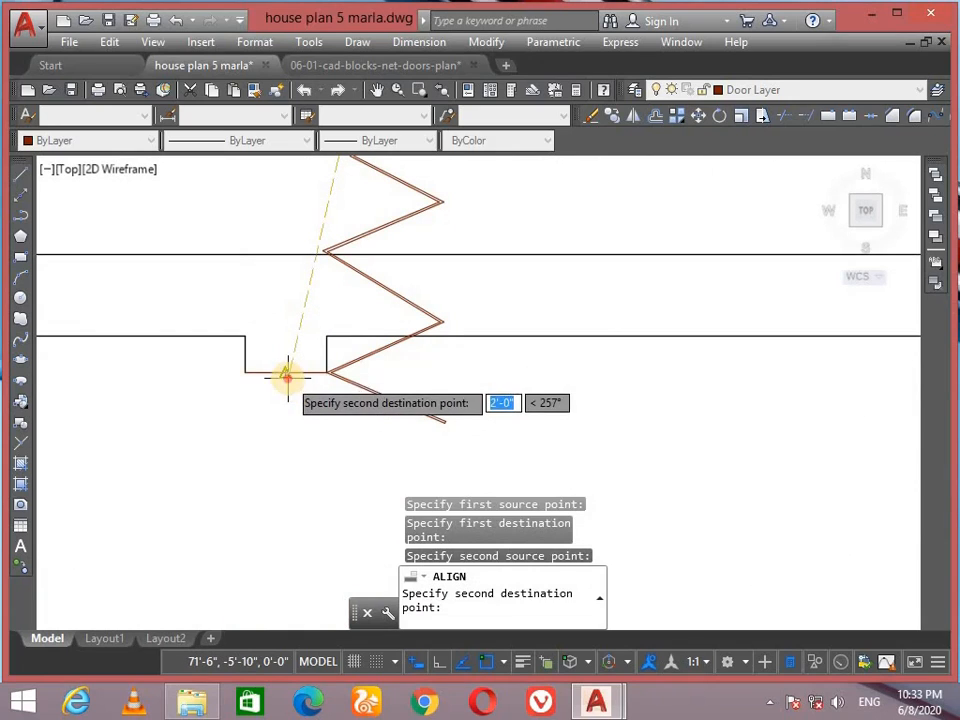
left_click(286, 372)
key("Return")
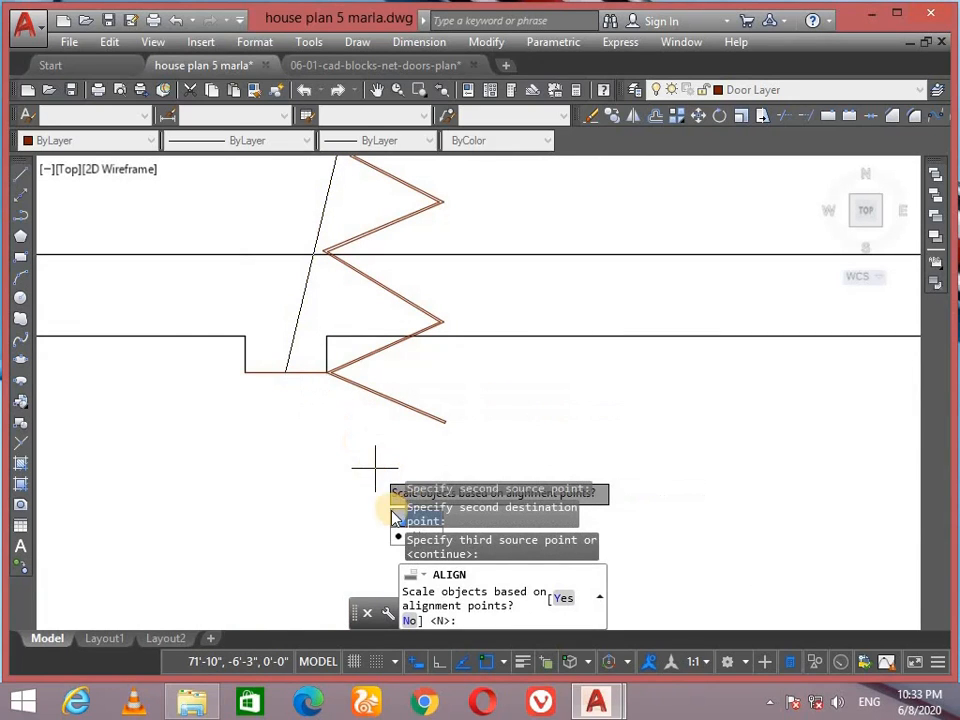
type("y")
key("Return")
scroll(354, 268, "down", 3)
scroll(343, 326, "up", 3)
scroll(391, 400, "up", 2)
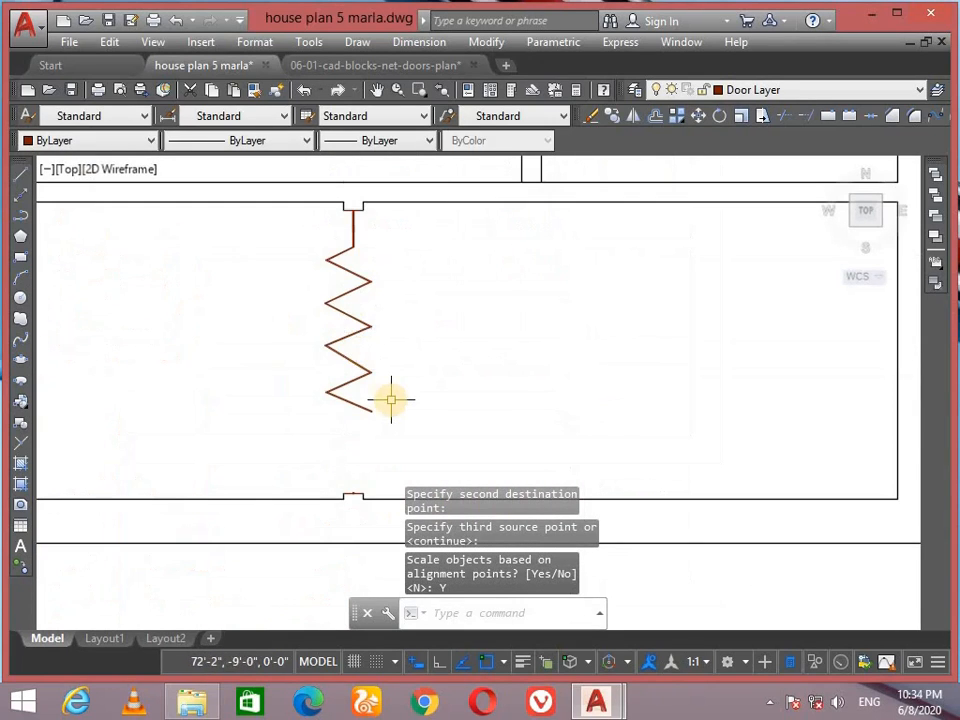
scroll(424, 300, "down", 3)
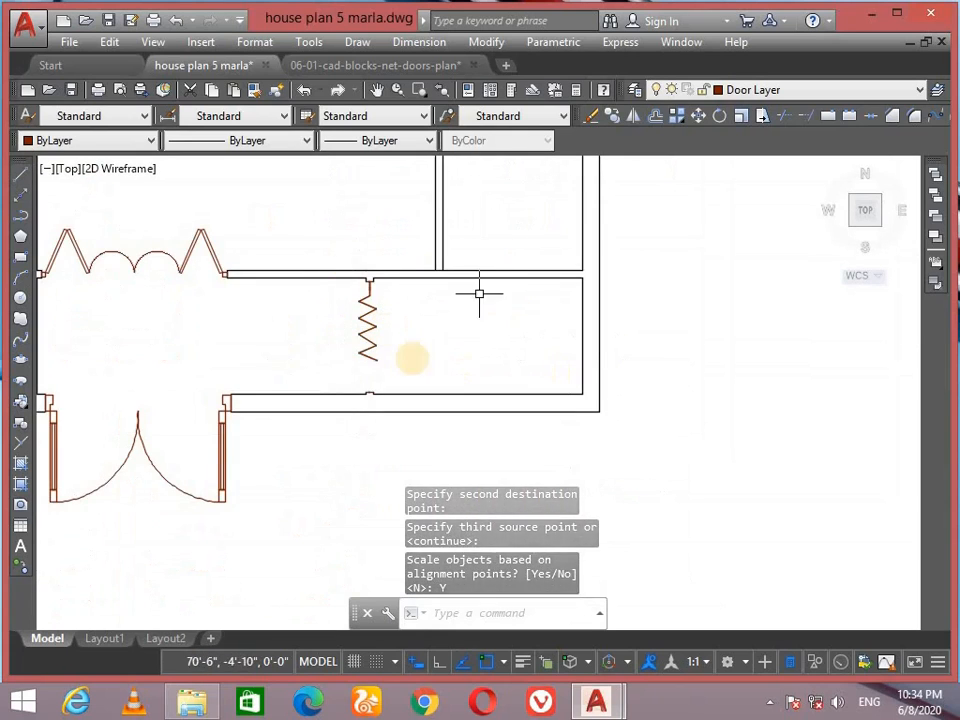
scroll(356, 342, "down", 3)
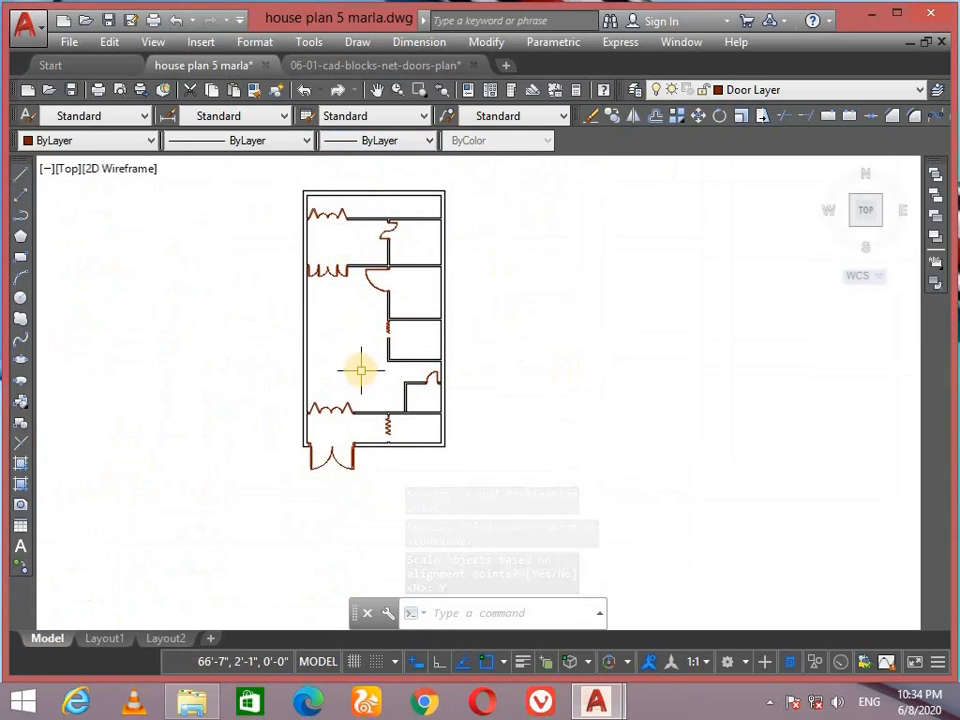
scroll(417, 428, "up", 5)
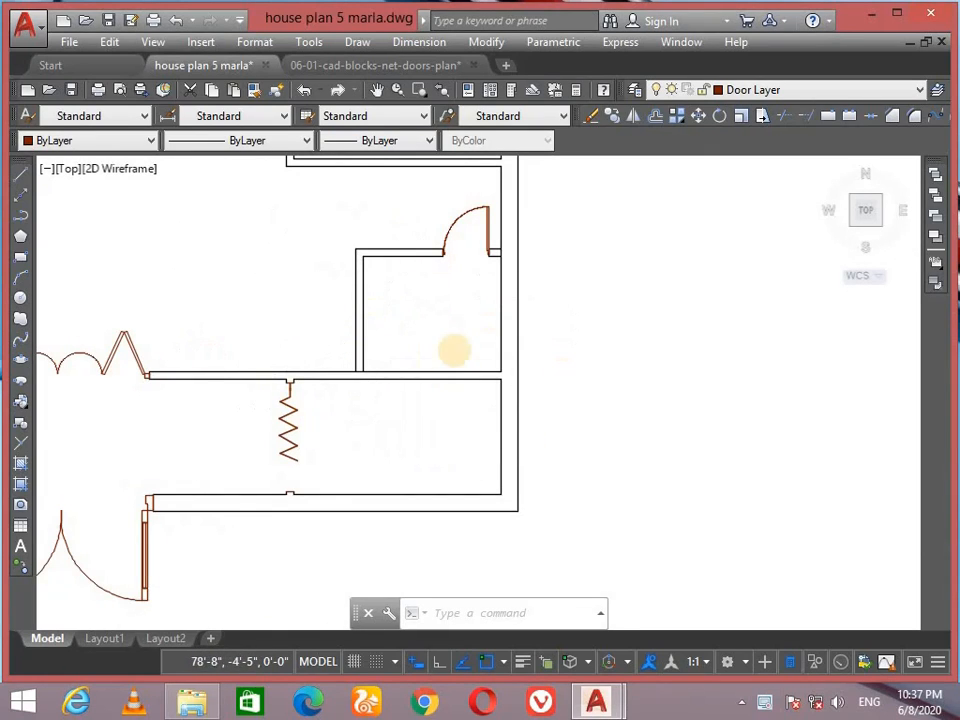
scroll(453, 350, "down", 4)
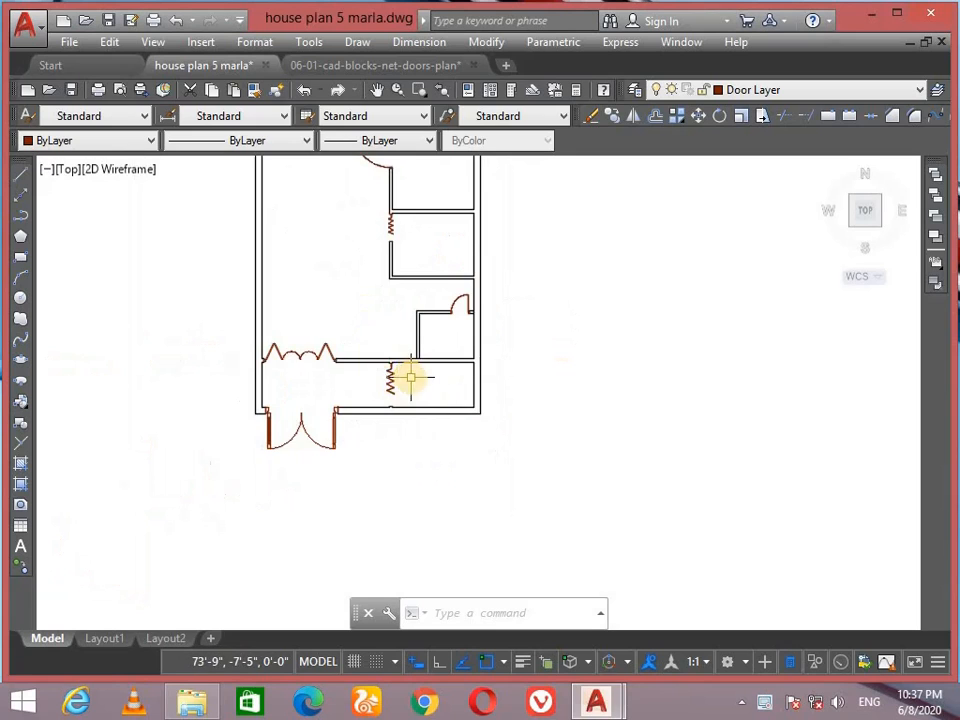
scroll(410, 378, "down", 2)
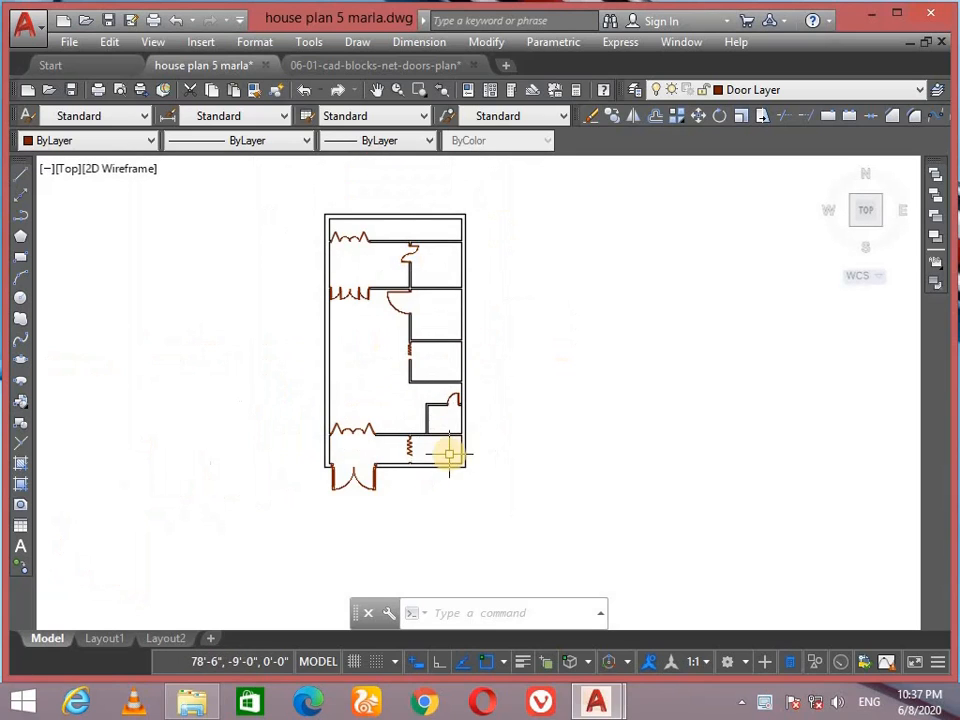
scroll(449, 455, "up", 10)
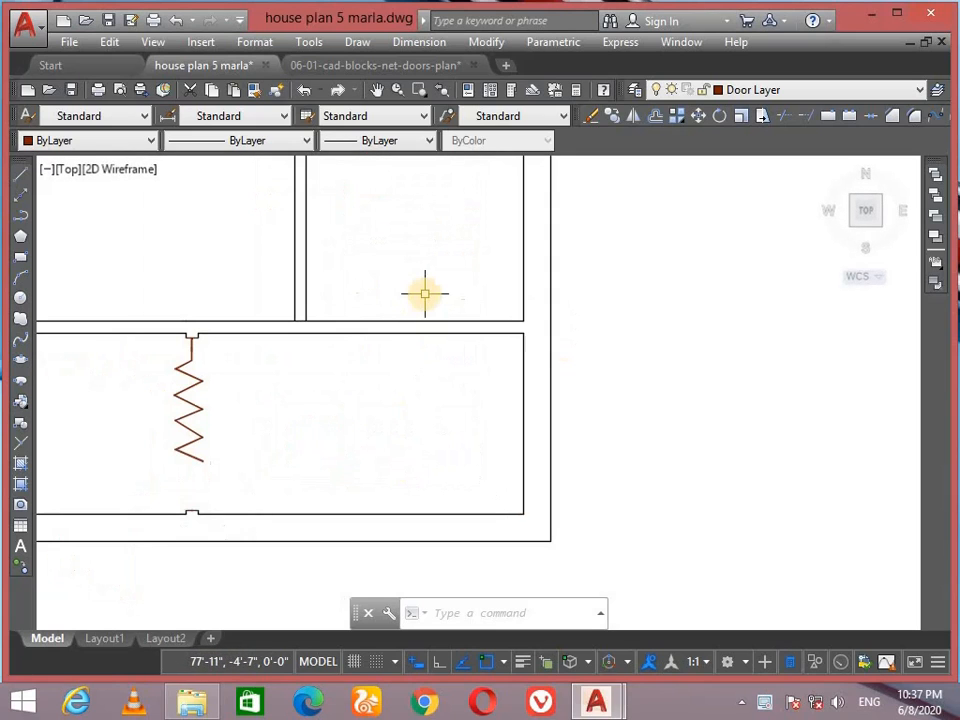
scroll(424, 299, "down", 4)
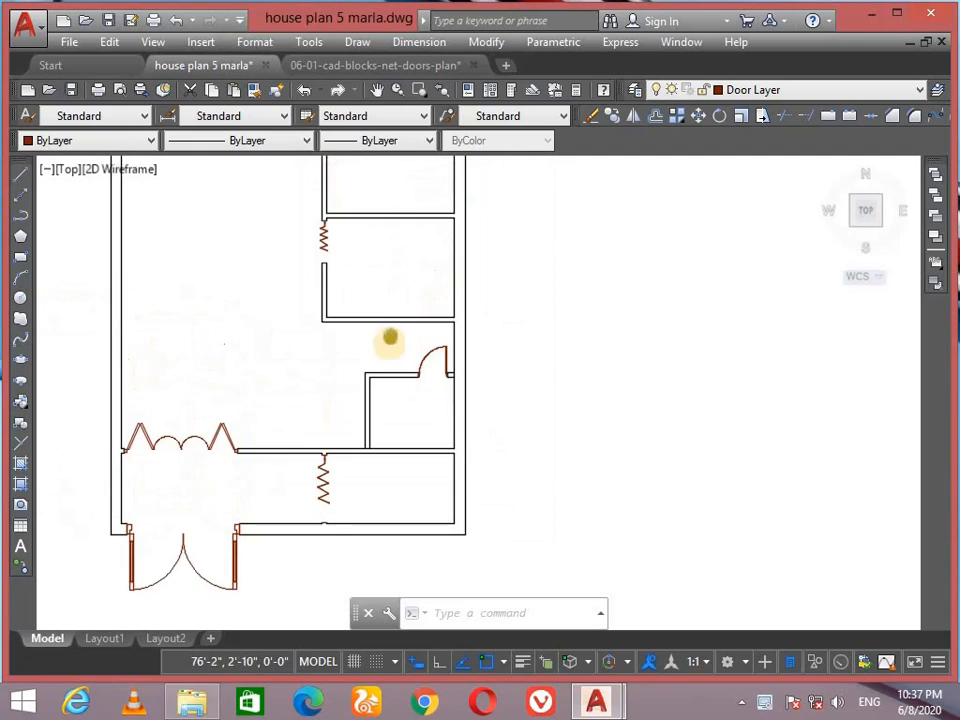
Step: Draw a short line across the thickness of the store's left wall, just above the room's lower-left corner
scroll(368, 315, "up", 4)
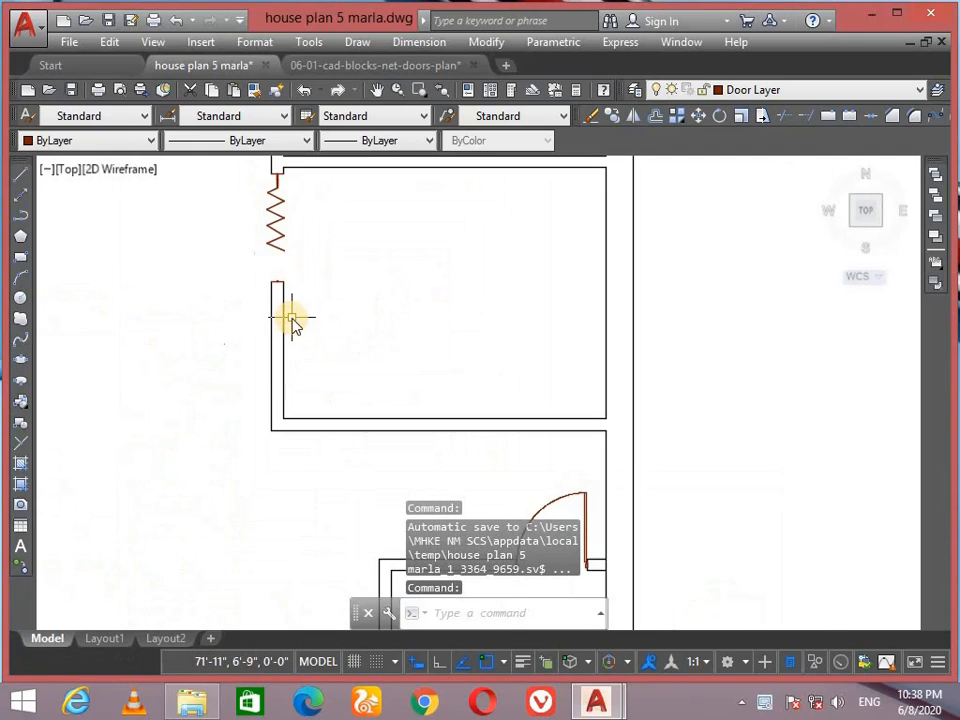
type("l")
key("Return")
scroll(274, 408, "up", 4)
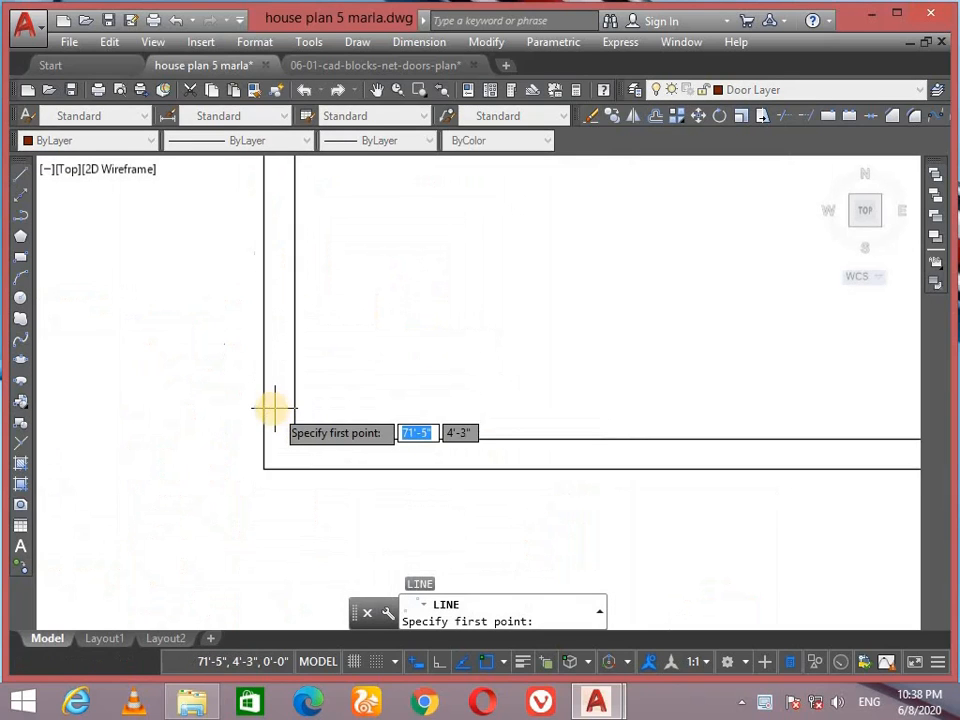
left_click(264, 404)
left_click(294, 405)
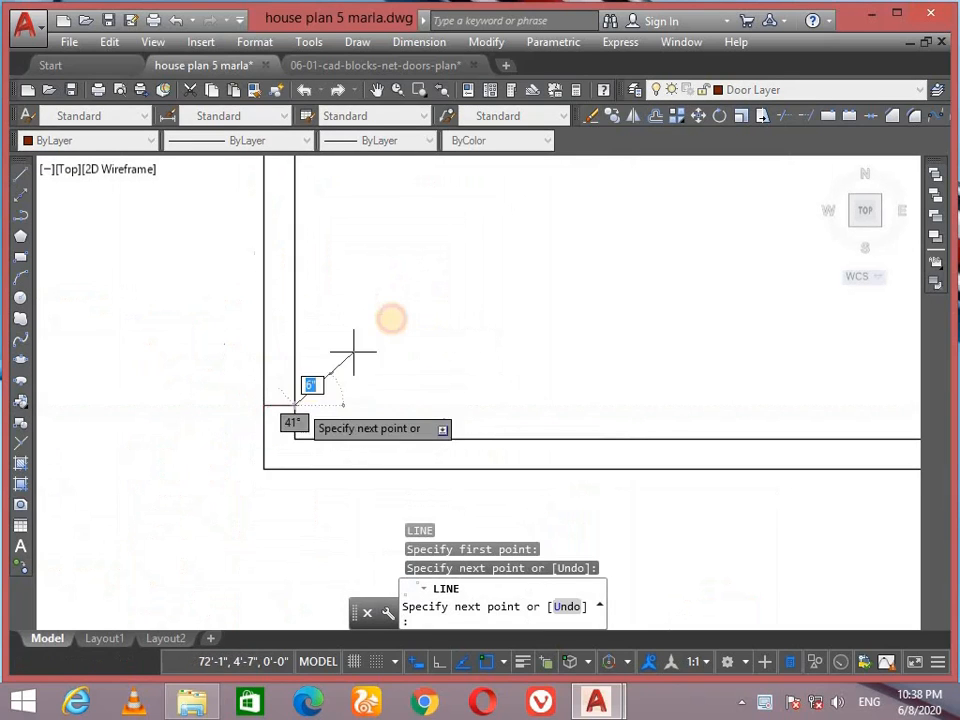
key("Return")
Step: Draw a short line across the wall thickness just below the lower jamb of the large single-leaf swing door
middle_click_drag(384, 320, 353, 433)
scroll(347, 384, "down", 5)
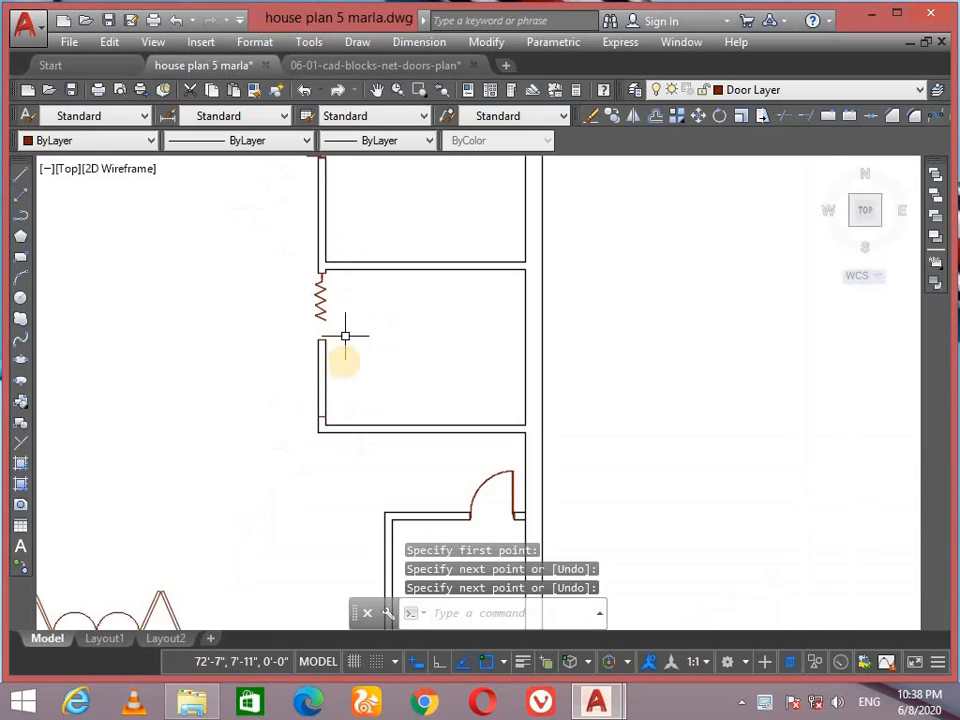
middle_click_drag(321, 187, 289, 343)
key("Return")
scroll(300, 352, "up", 5)
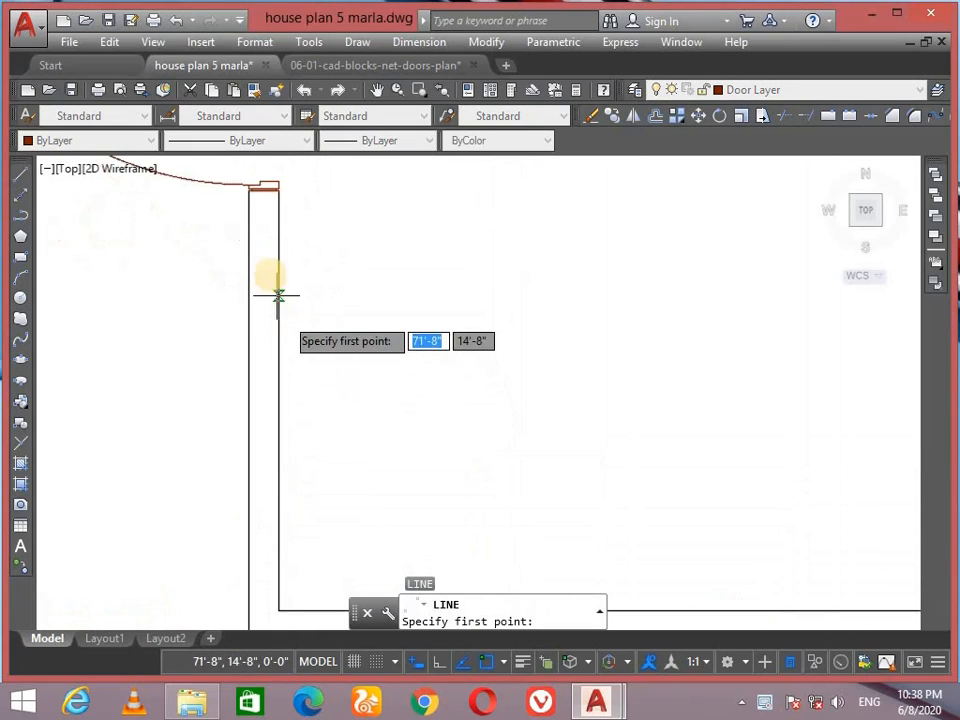
left_click(248, 215)
left_click(279, 215)
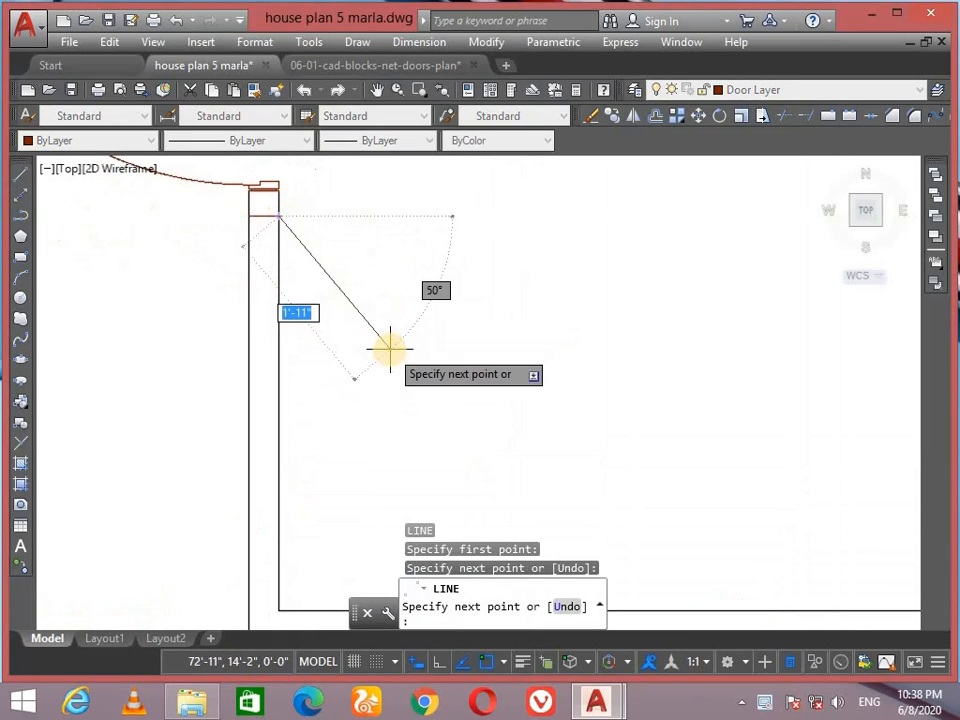
key("Return")
scroll(394, 333, "down", 5)
scroll(335, 364, "up", 5)
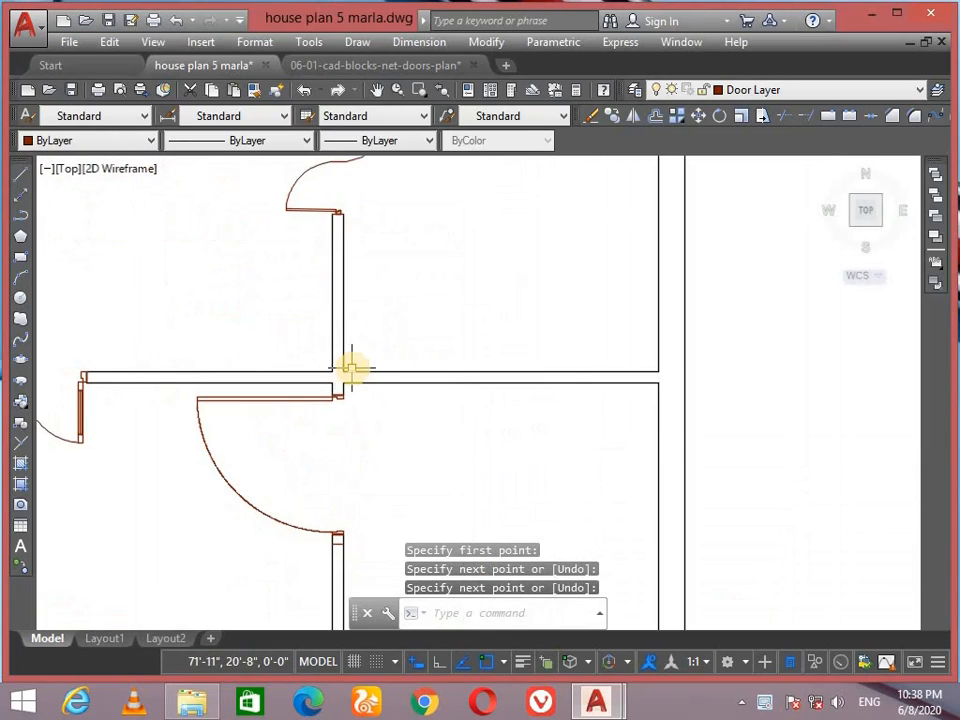
key("Return")
scroll(365, 390, "down", 4)
scroll(386, 381, "up", 5)
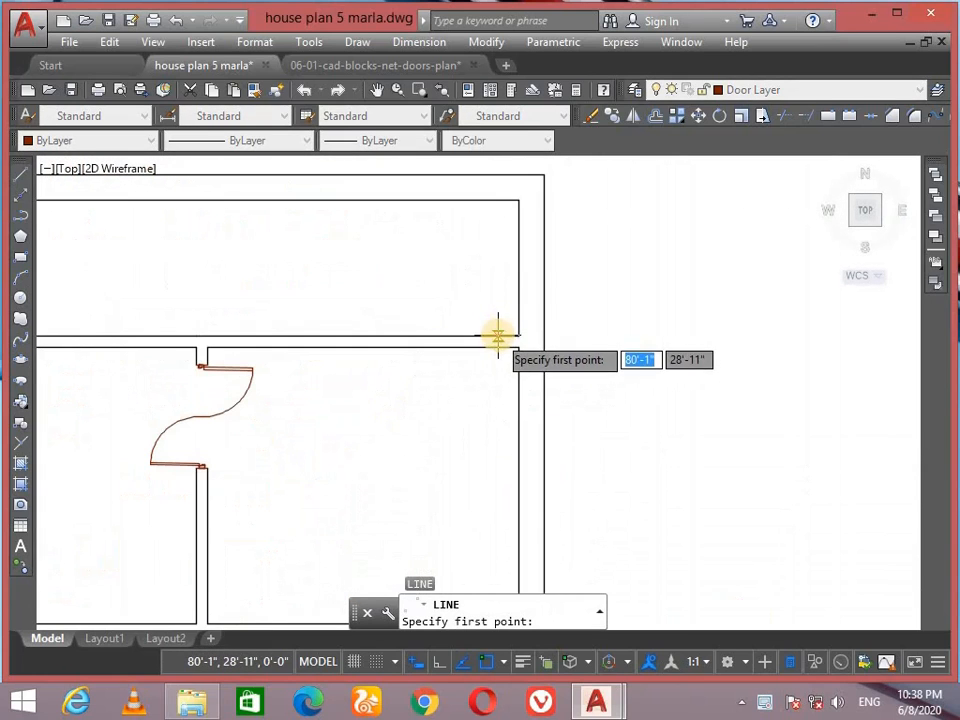
left_click(497, 336)
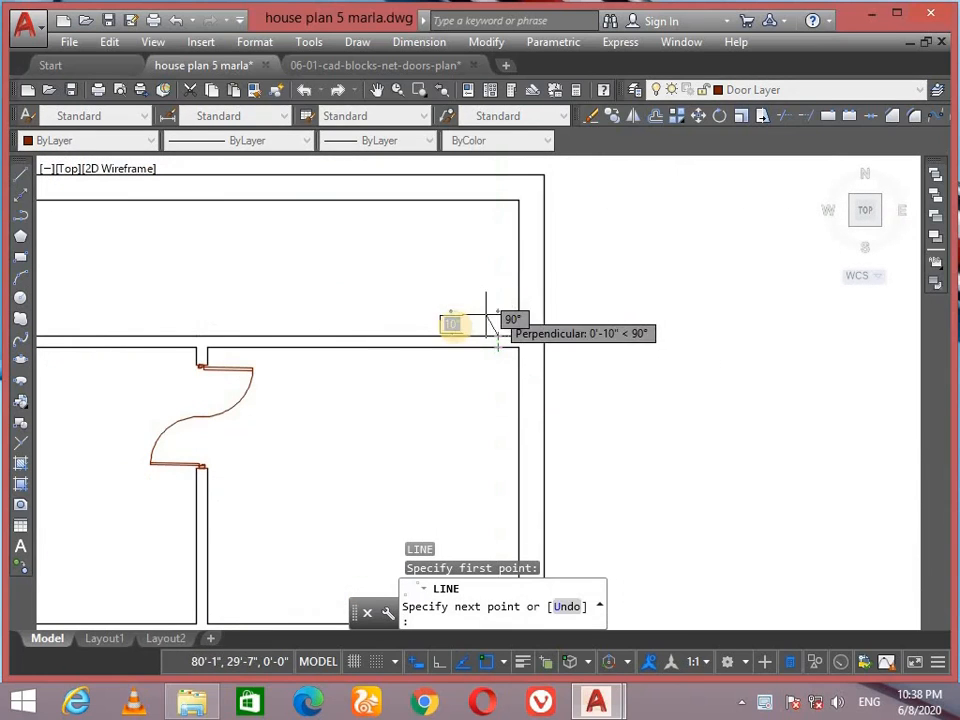
key("Escape")
Step: Draw a short line across the uppermost interior wall, slightly right of the S-shaped double-swing door
key("Return")
scroll(268, 336, "up", 2)
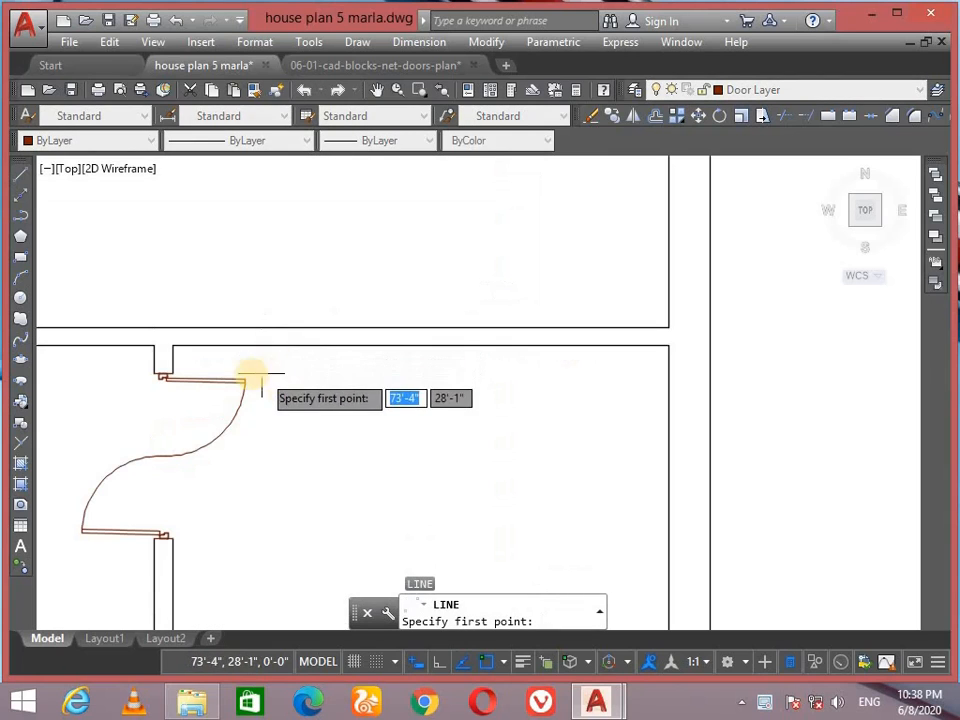
left_click(277, 326)
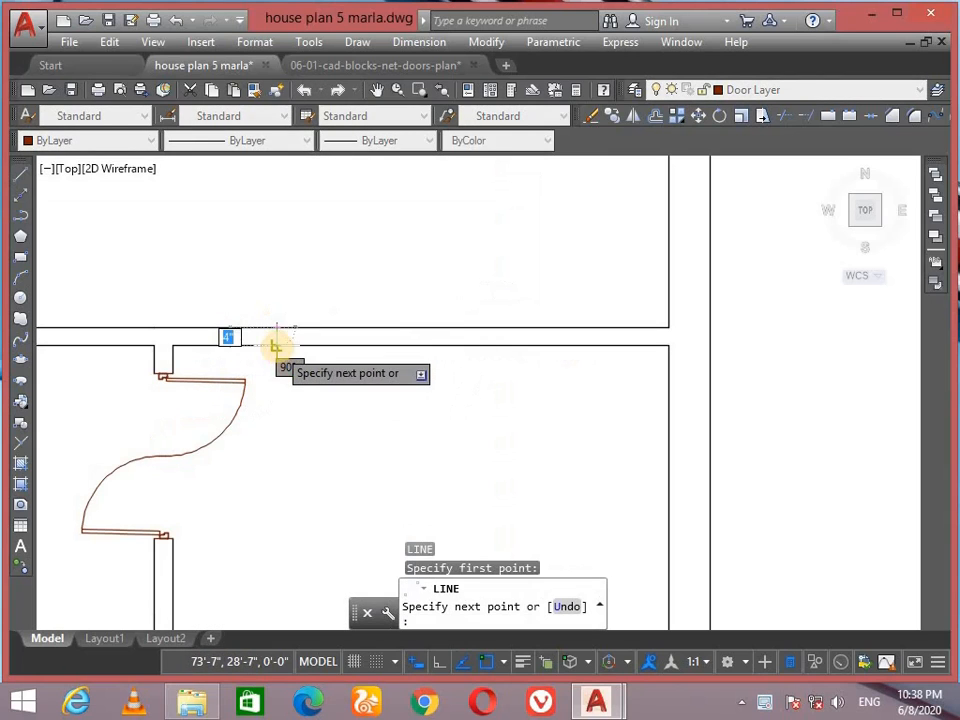
left_click(277, 345)
key("Return")
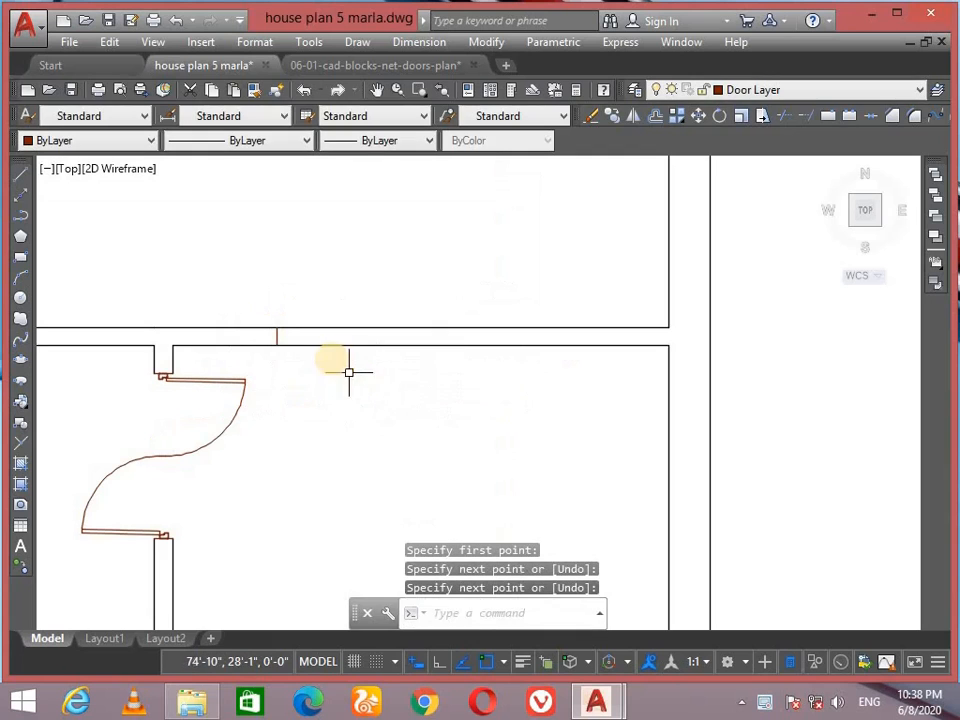
Step: Select the three short lines drawn across the walls, reassign them to Windows Layer and clear the selection
scroll(270, 375, "down", 3)
scroll(302, 354, "up", 4)
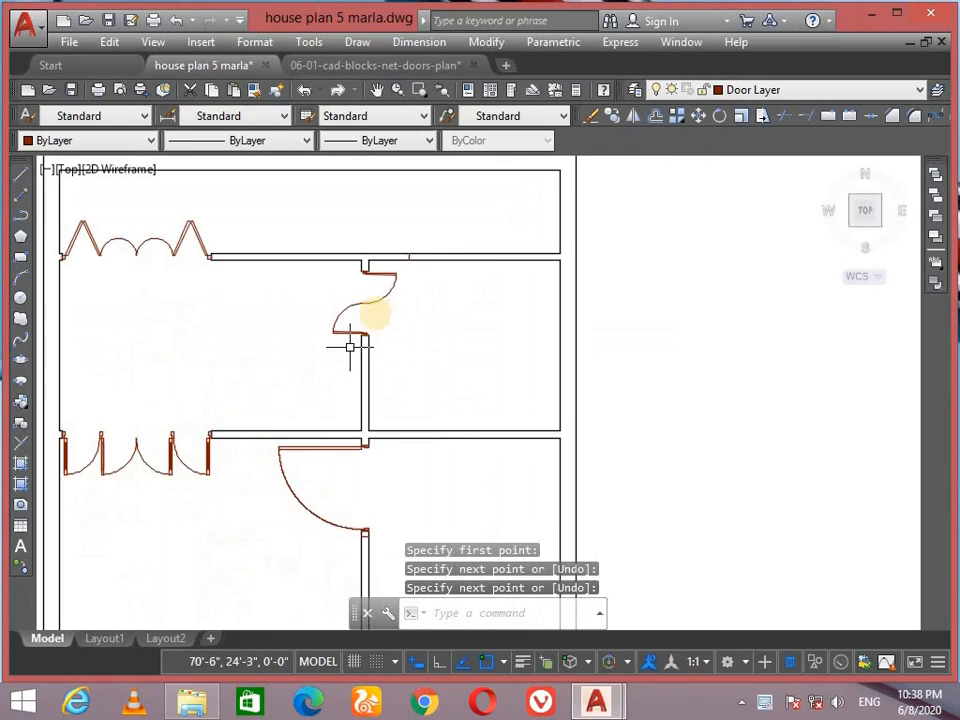
scroll(400, 259, "up", 3)
left_click(398, 258)
scroll(360, 295, "down", 4)
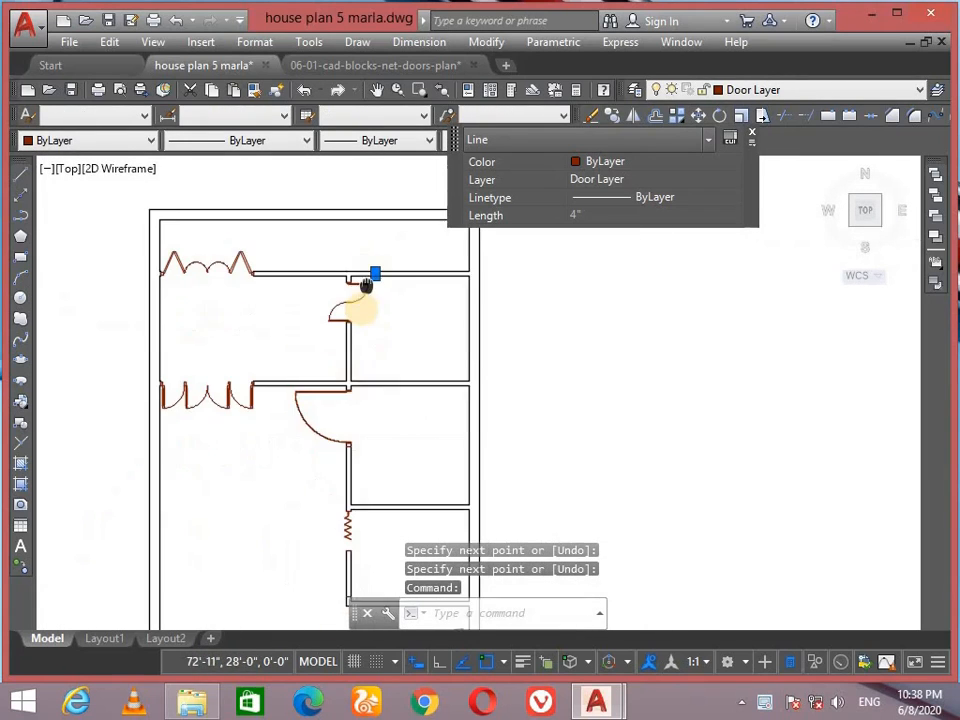
scroll(360, 404, "up", 3)
scroll(347, 465, "down", 2)
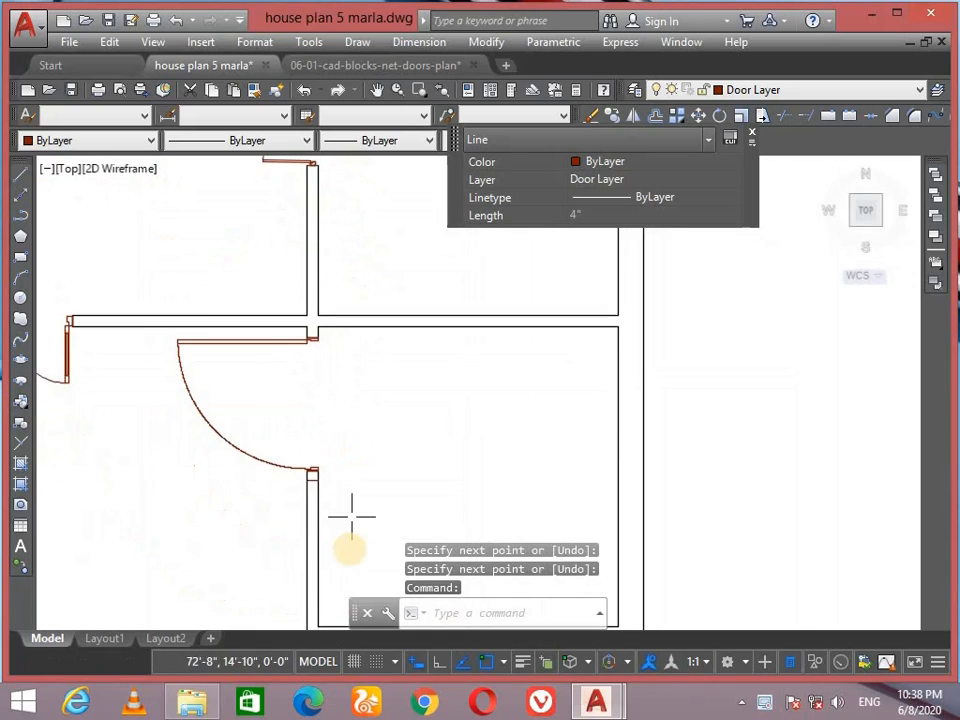
scroll(330, 440, "up", 4)
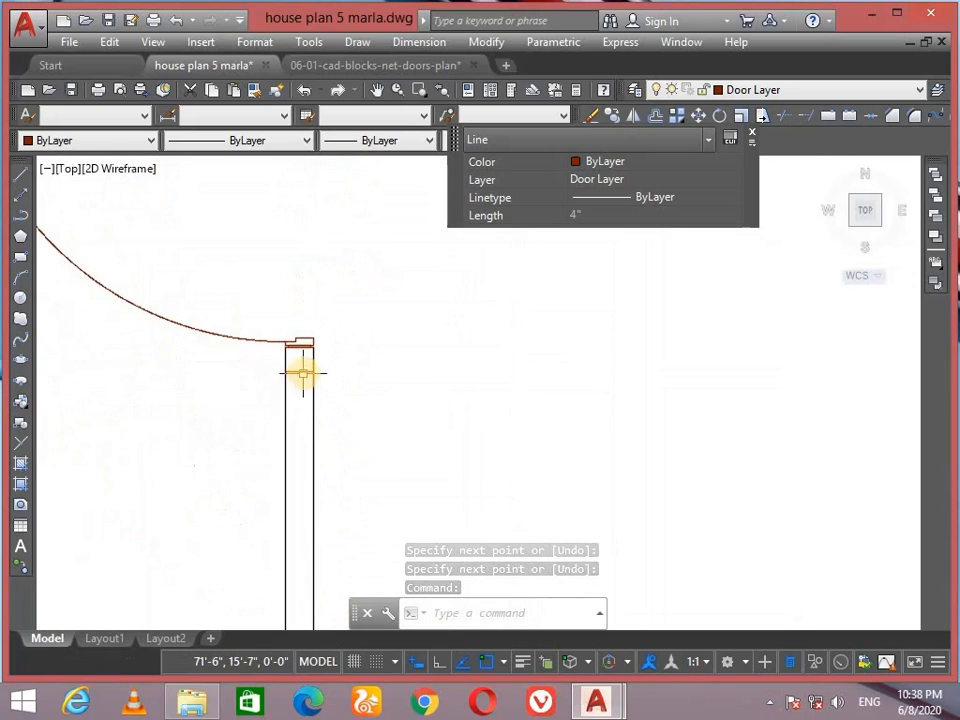
left_click(303, 373)
scroll(330, 430, "down", 3)
scroll(310, 428, "up", 5)
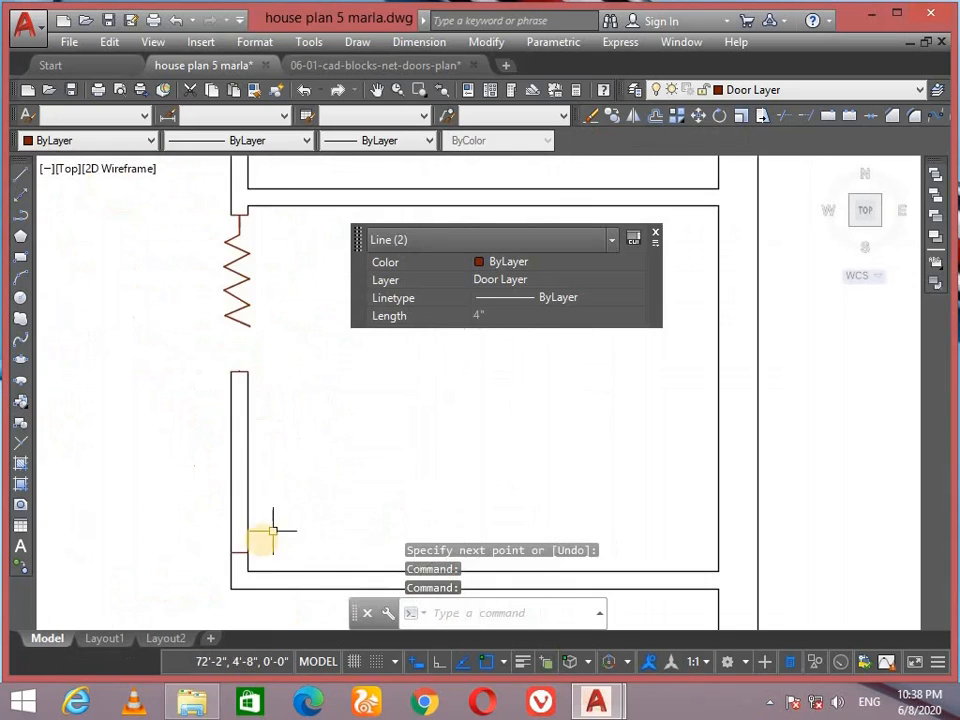
left_click(240, 552)
scroll(336, 357, "down", 5)
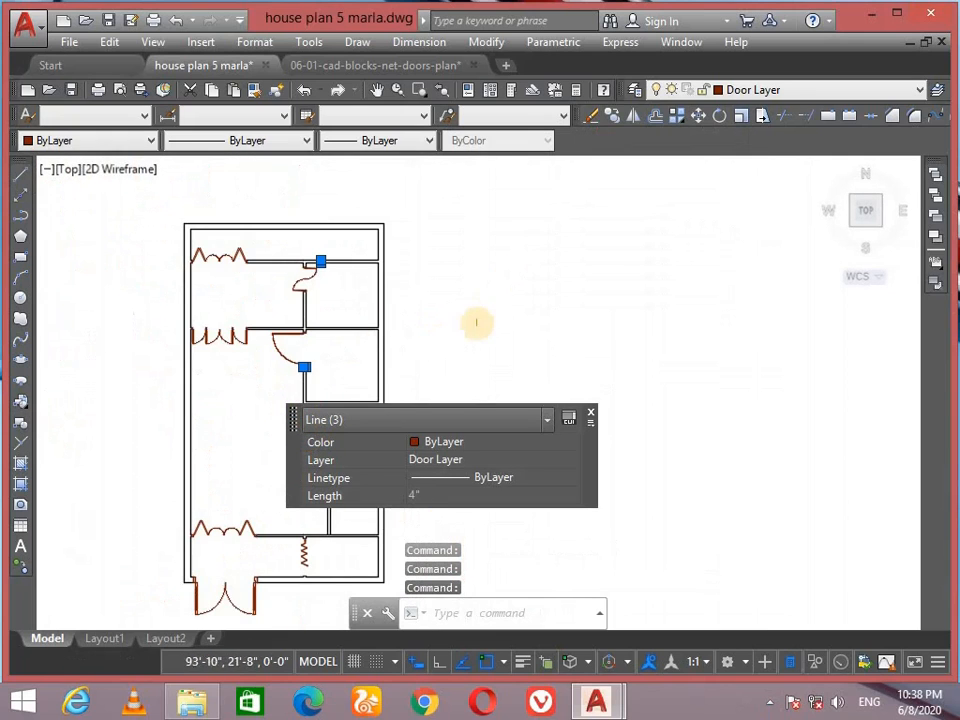
mouse_move(476, 322)
middle_mouse_down()
mouse_move(315, 358)
mouse_move(337, 304)
middle_mouse_up()
scroll(204, 566, "up", 4)
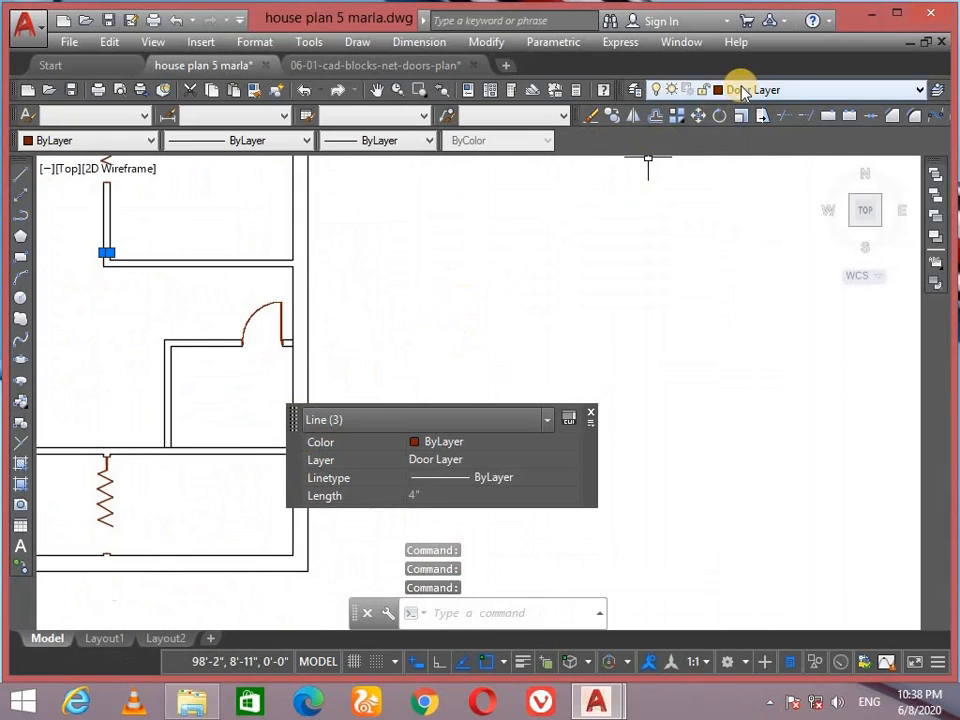
left_click(743, 92)
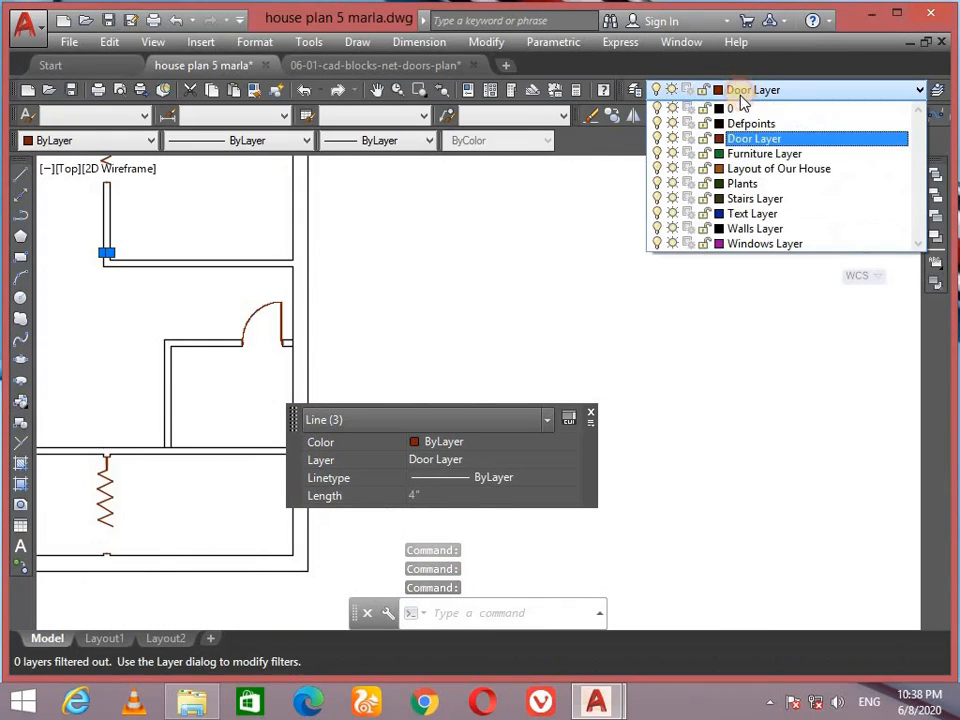
left_click(790, 244)
scroll(315, 429, "down", 3)
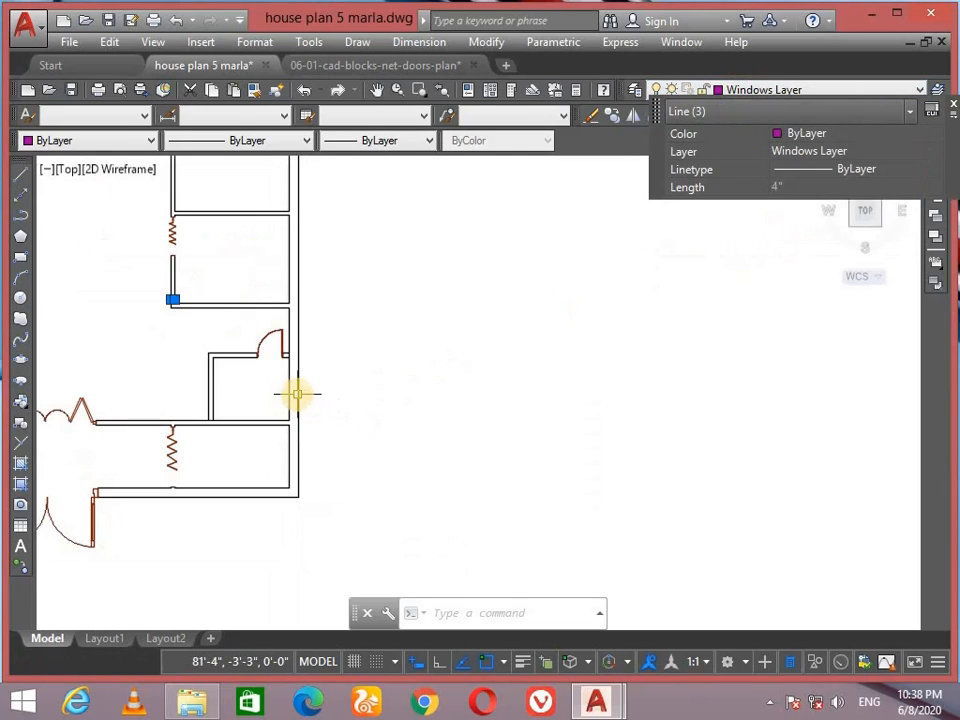
key("Escape")
Step: Make Windows Layer current and draw a short line across the wall above the garage, near the right outer wall
left_click(740, 92)
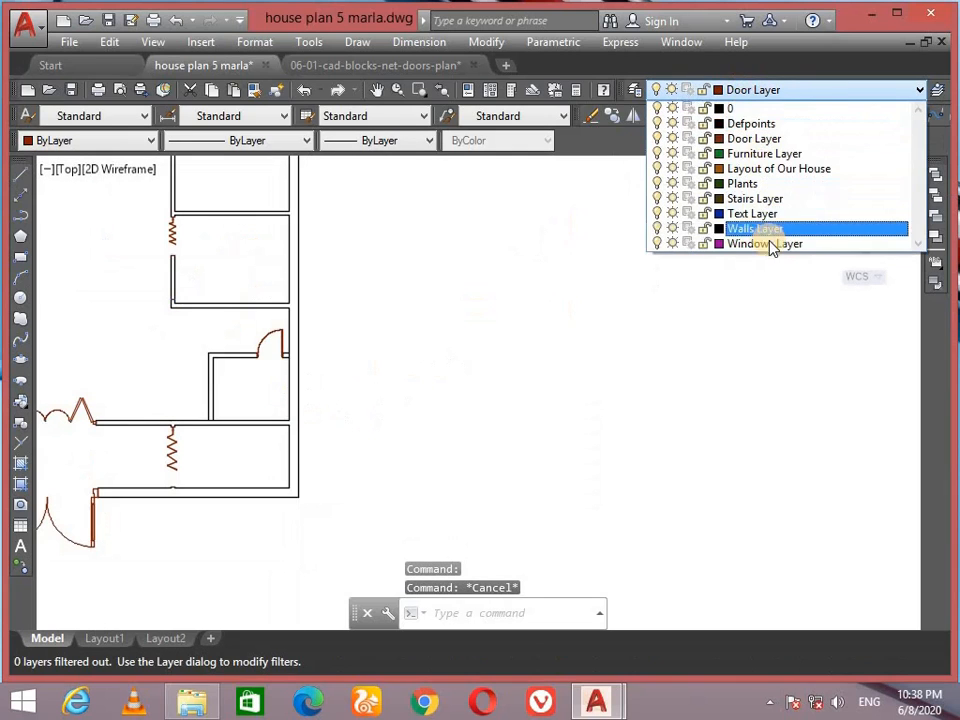
left_click(767, 246)
scroll(285, 420, "up", 3)
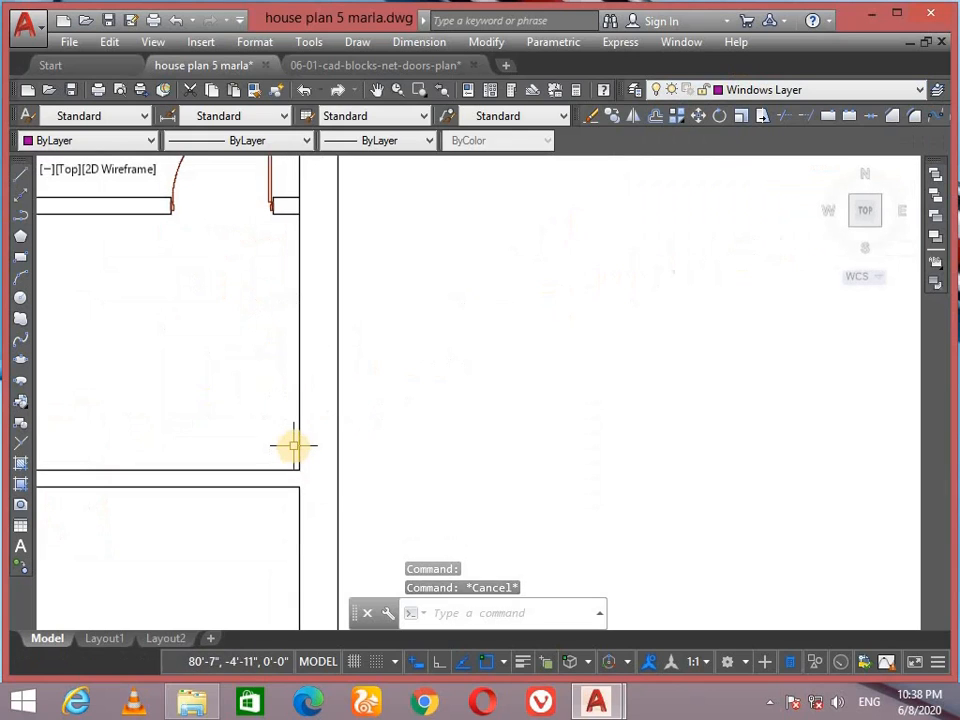
type("l")
key("Return")
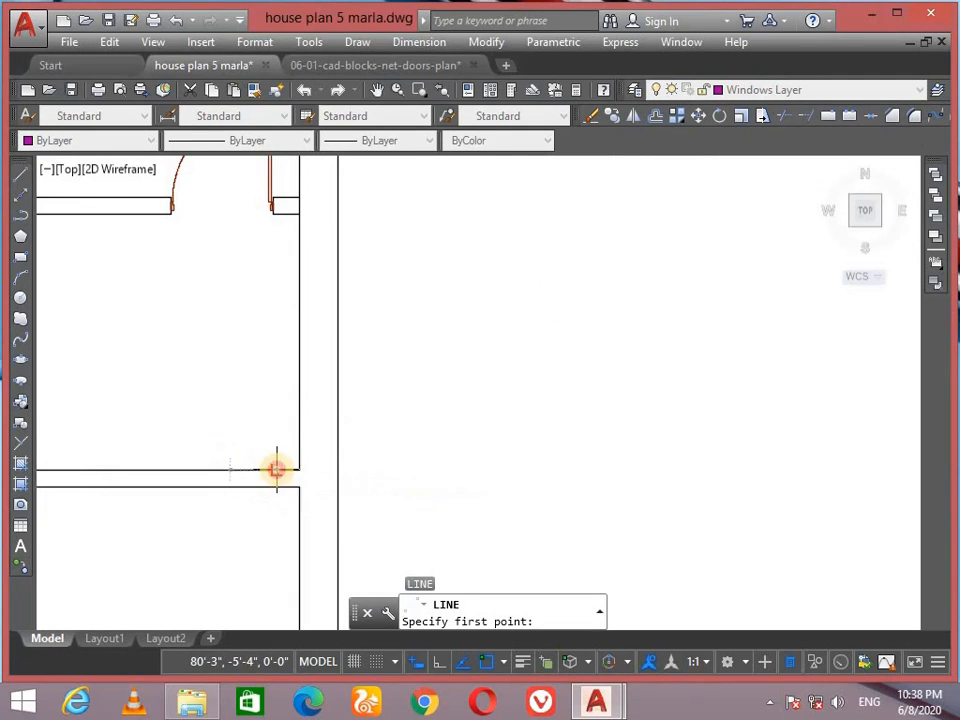
left_click(277, 469)
left_click(277, 488)
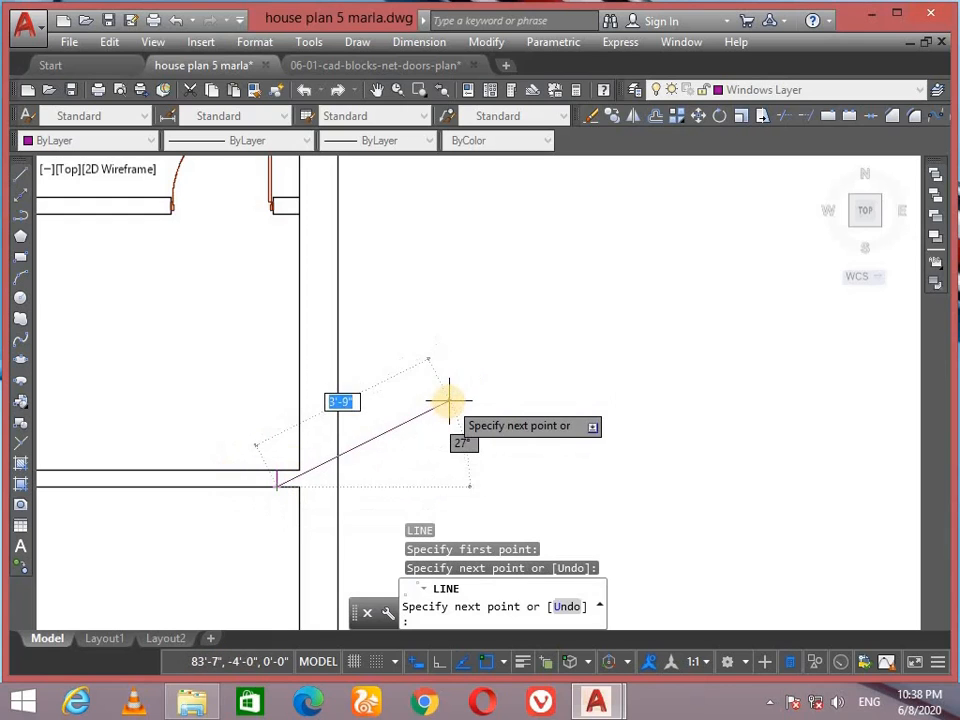
key("Return")
Step: Offset the short window line in the uppermost interior wall 4' to the right and end the offsetting
scroll(440, 396, "down", 4)
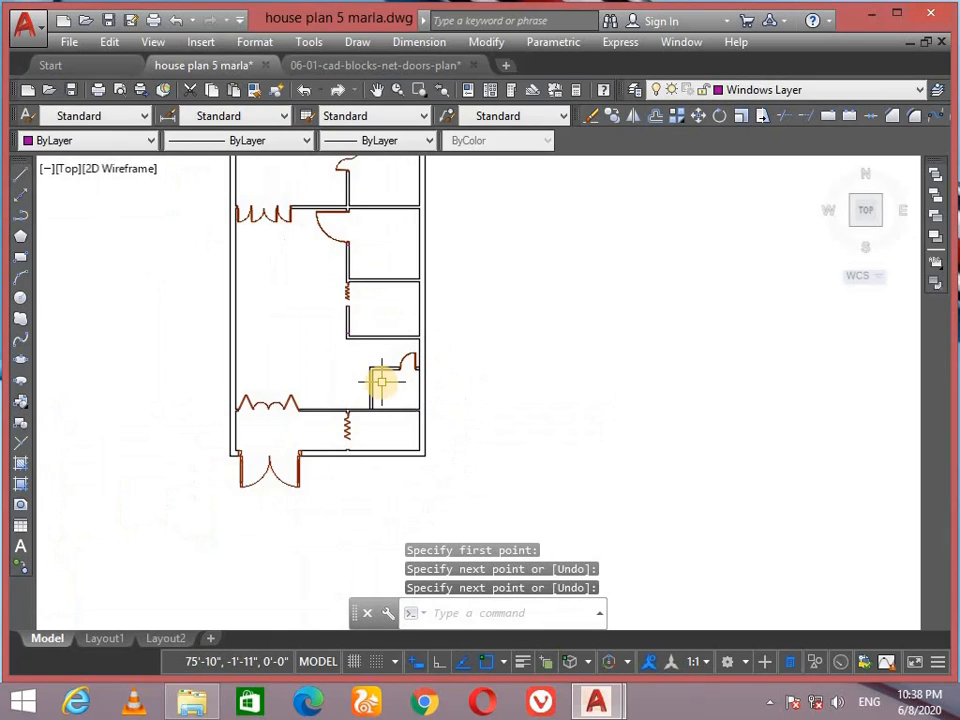
type("o")
key("Return")
scroll(366, 320, "down", 3)
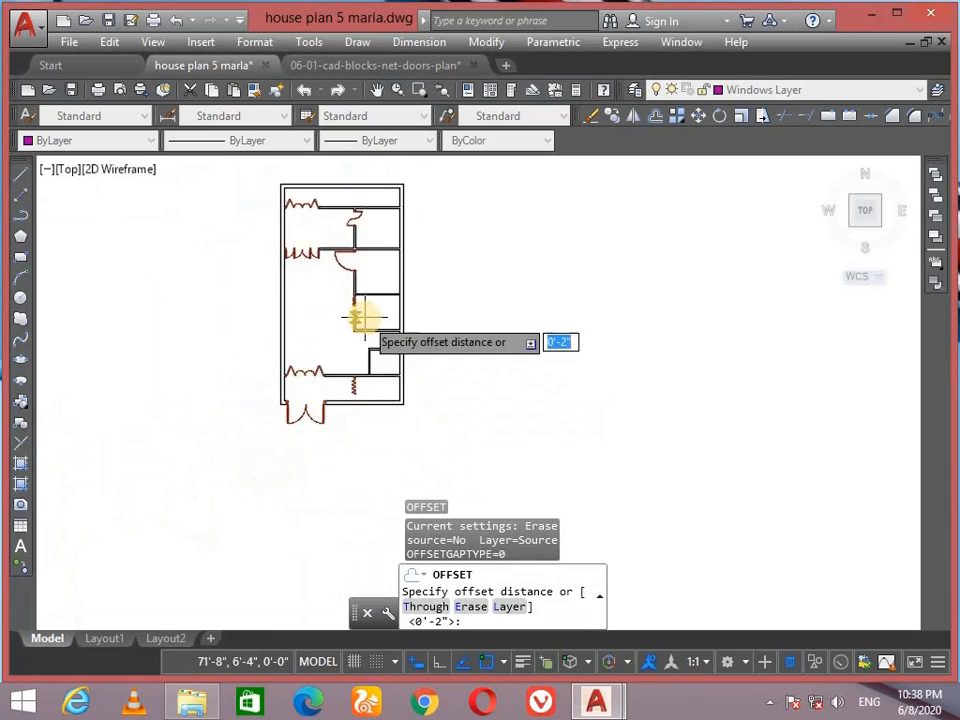
scroll(366, 414, "up", 5)
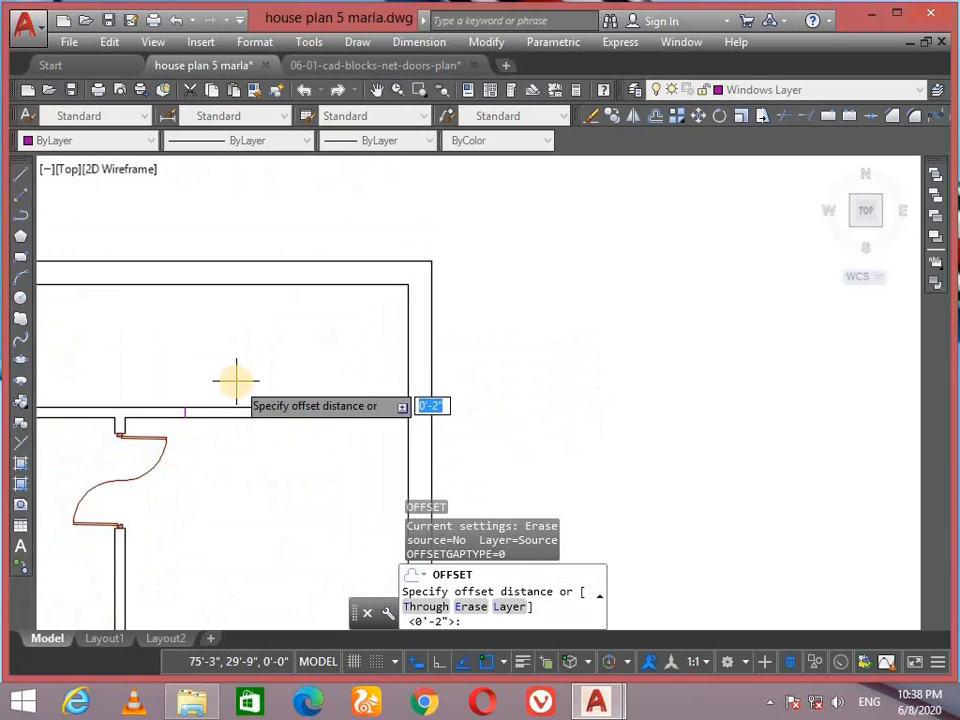
key("Return")
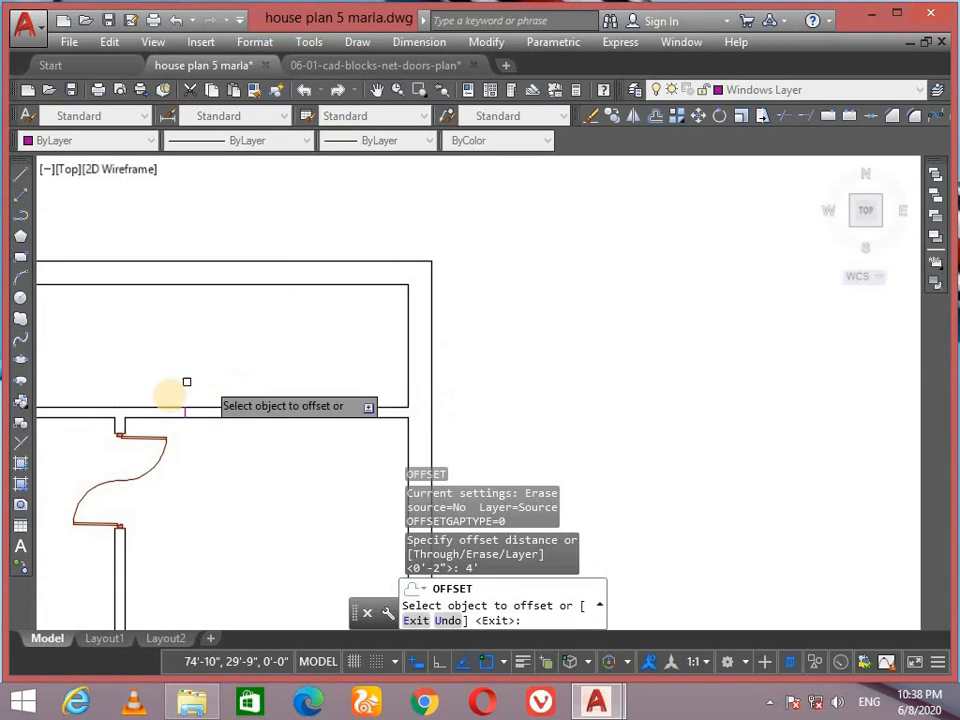
scroll(182, 400, "up", 2)
left_click(212, 386)
left_click(297, 386)
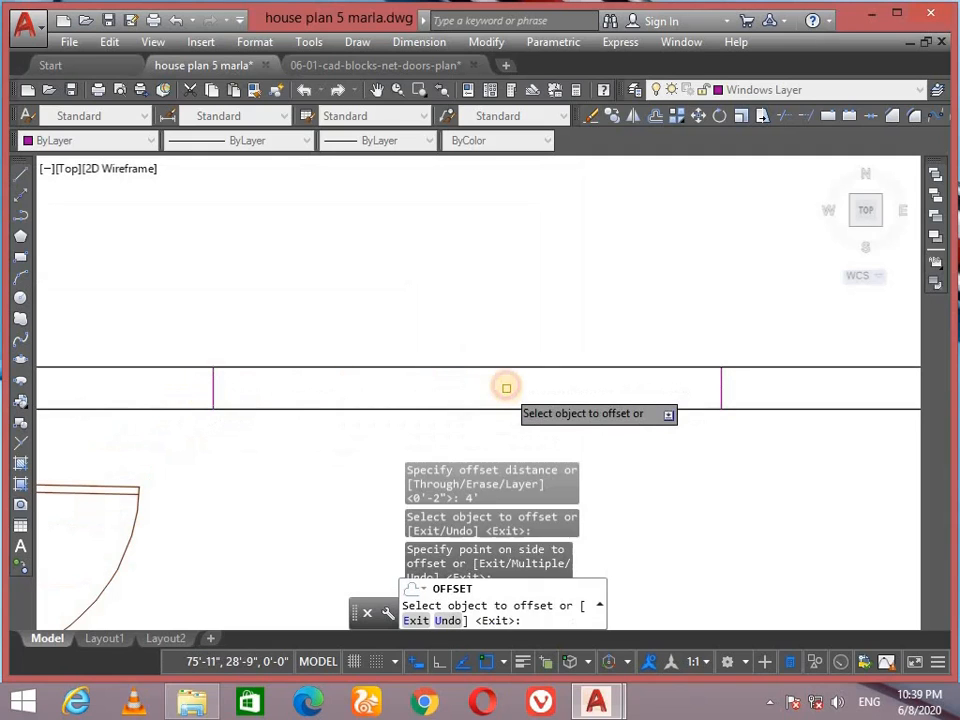
key("Return")
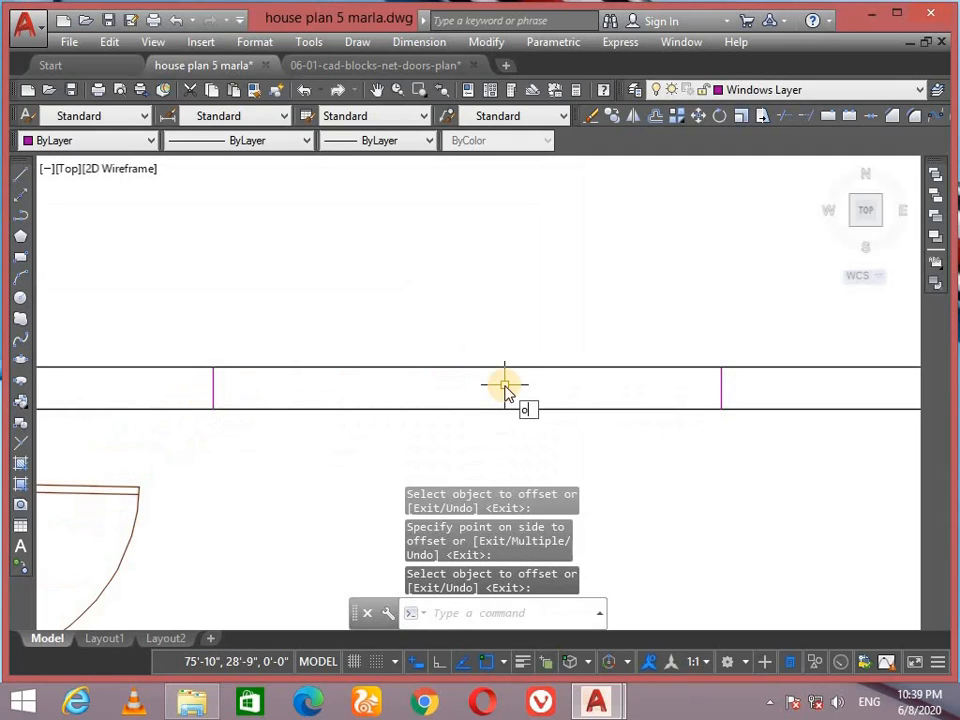
Step: Offset the short window line just below the large single-swing door 3' downward along the wall and end the offsetting
type("o")
key("Return")
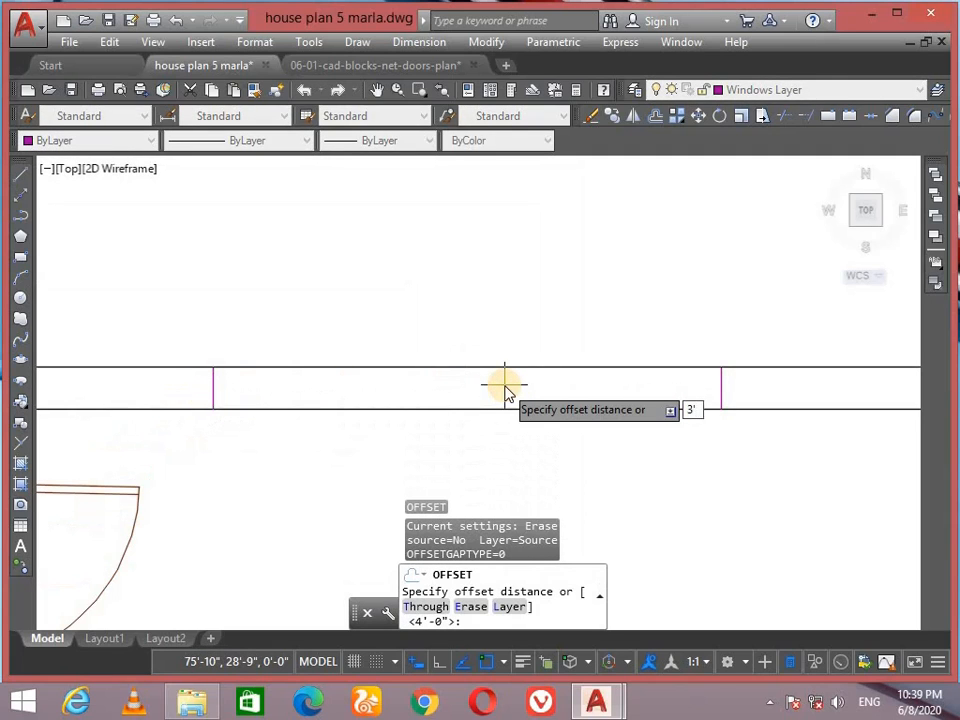
key("Return")
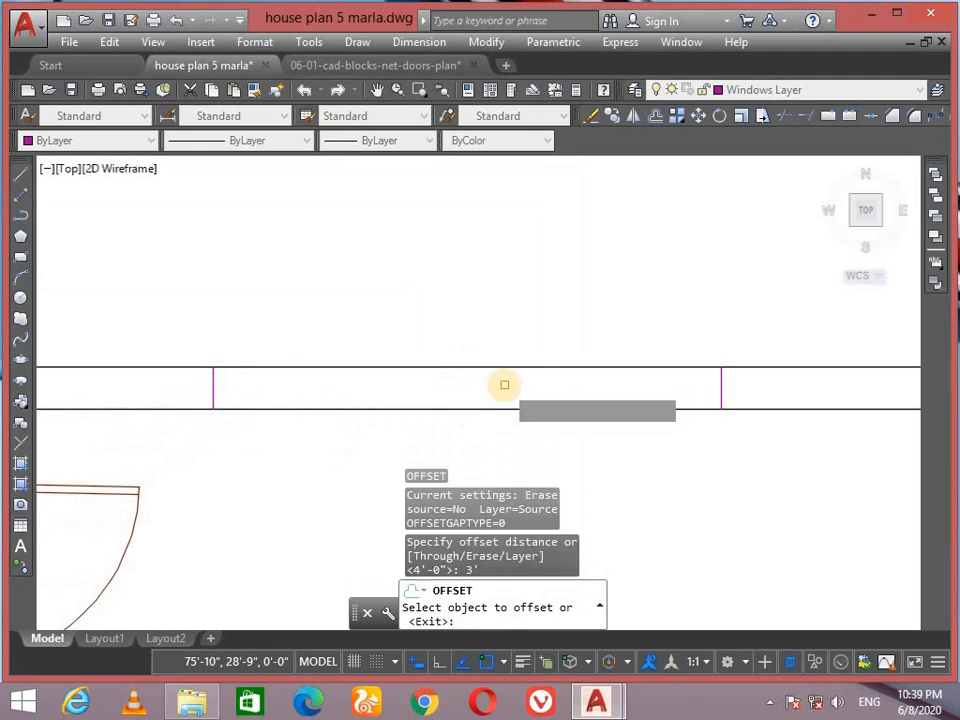
scroll(471, 392, "down", 5)
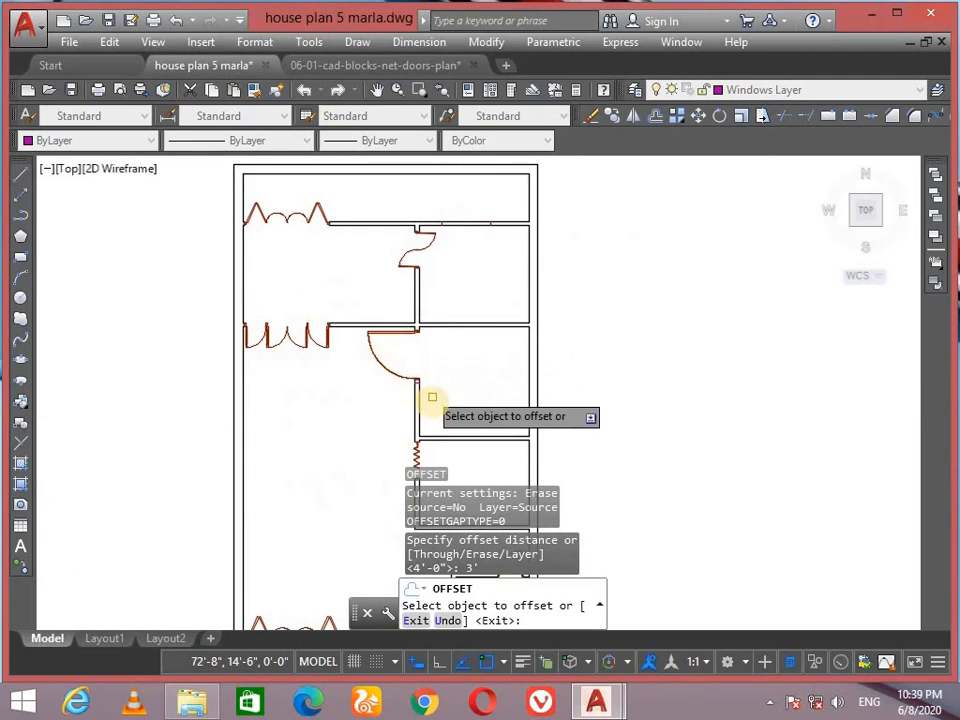
scroll(426, 392, "up", 5)
left_click(400, 380)
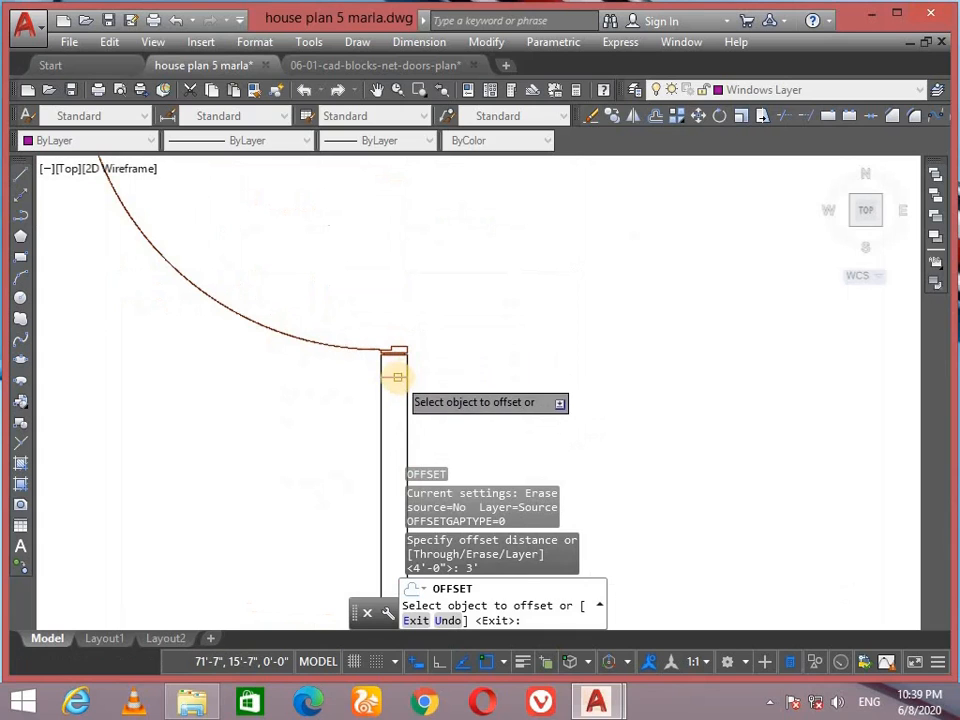
left_click(397, 377)
left_click(390, 439)
scroll(385, 400, "down", 5)
left_click(373, 368)
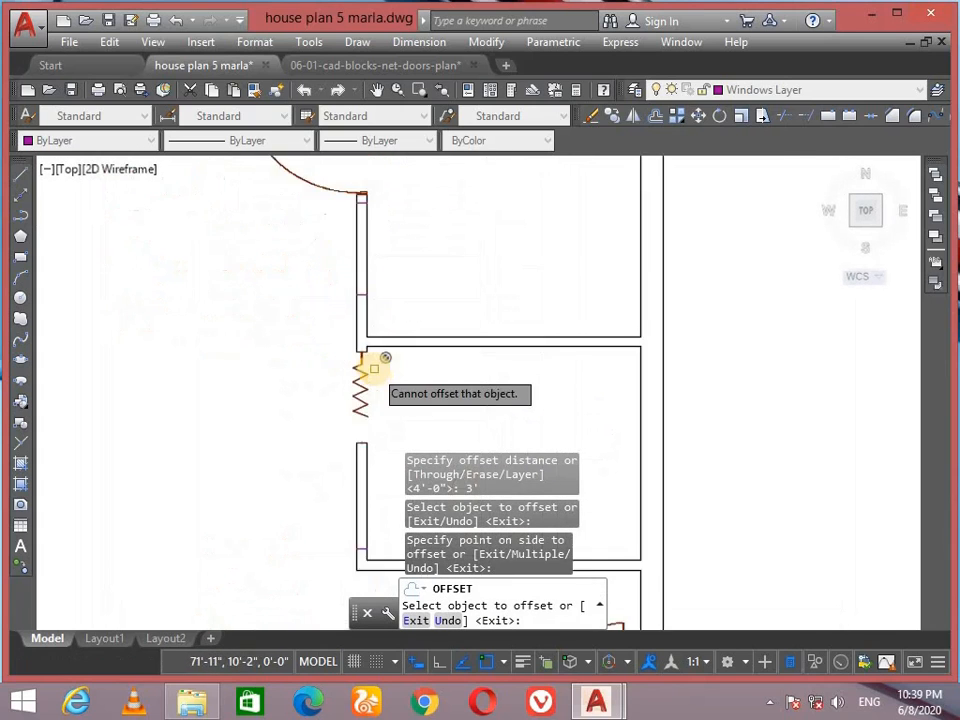
scroll(368, 380, "up", 2)
key("Return")
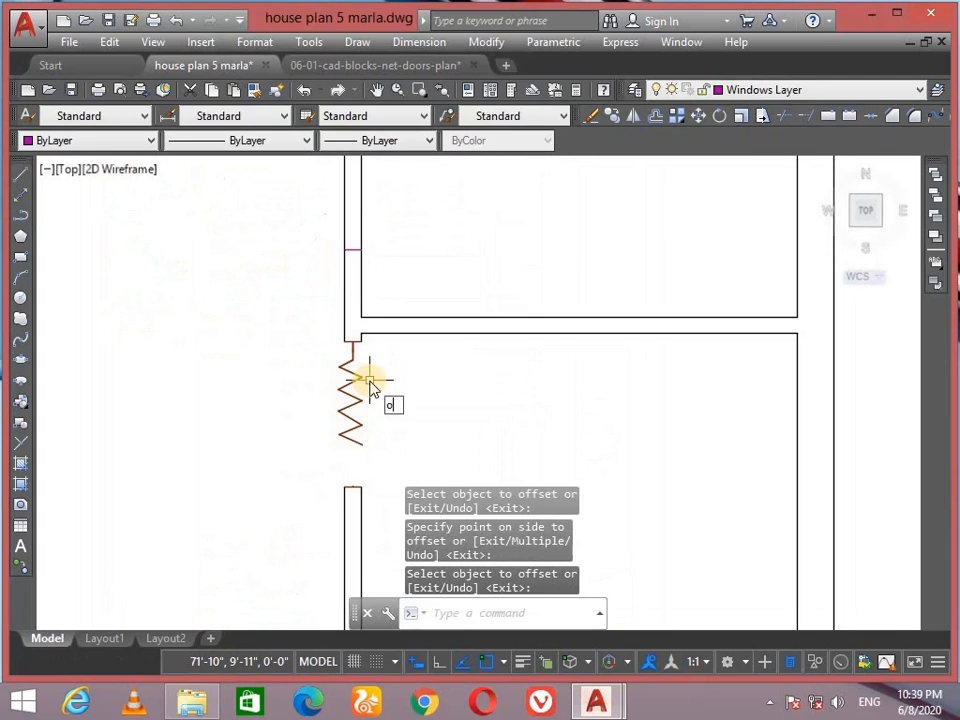
Step: Offset the short window line at the lower end of the wall below the upper zigzag folding door 2' upward
key("Return")
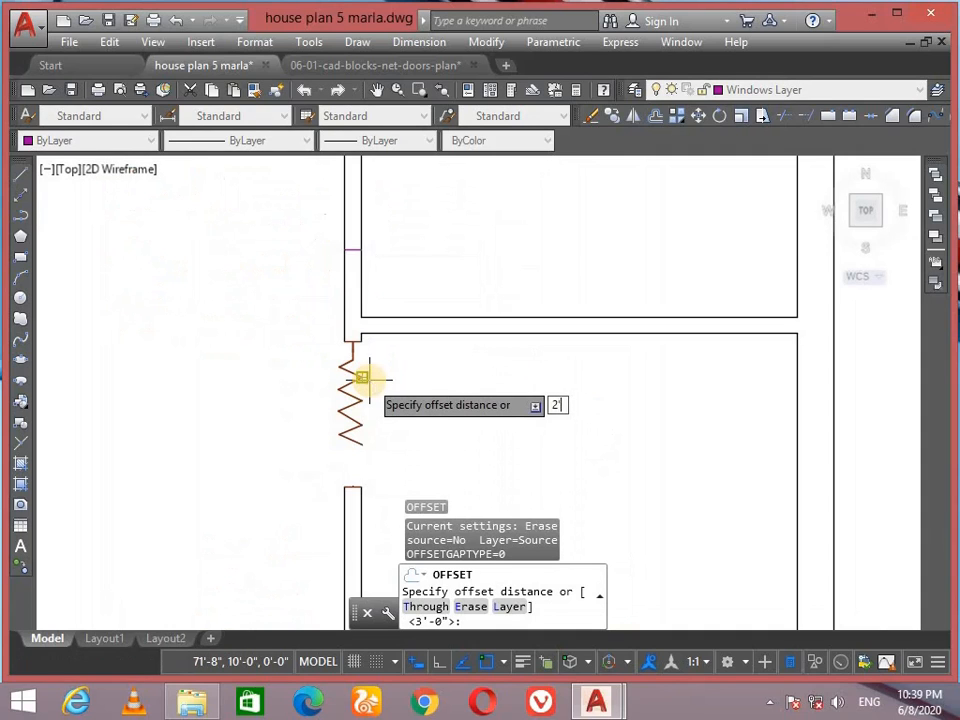
key("Return")
scroll(367, 358, "down", 2)
middle_click_drag(366, 362, 364, 229)
scroll(372, 412, "up", 5)
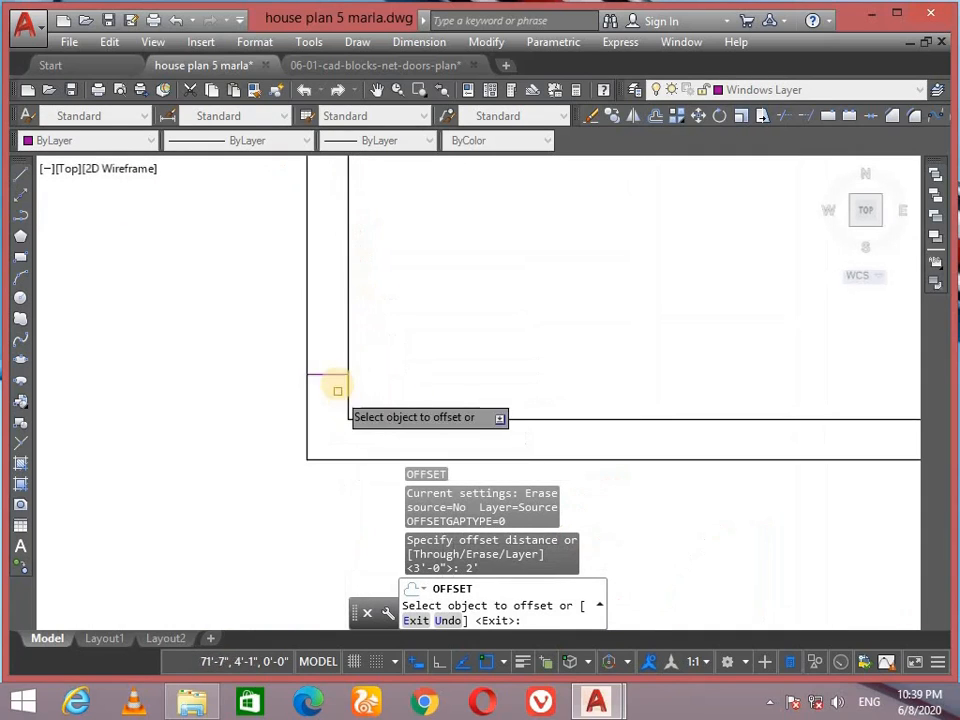
left_click(336, 376)
left_click(319, 249)
scroll(334, 274, "down", 3)
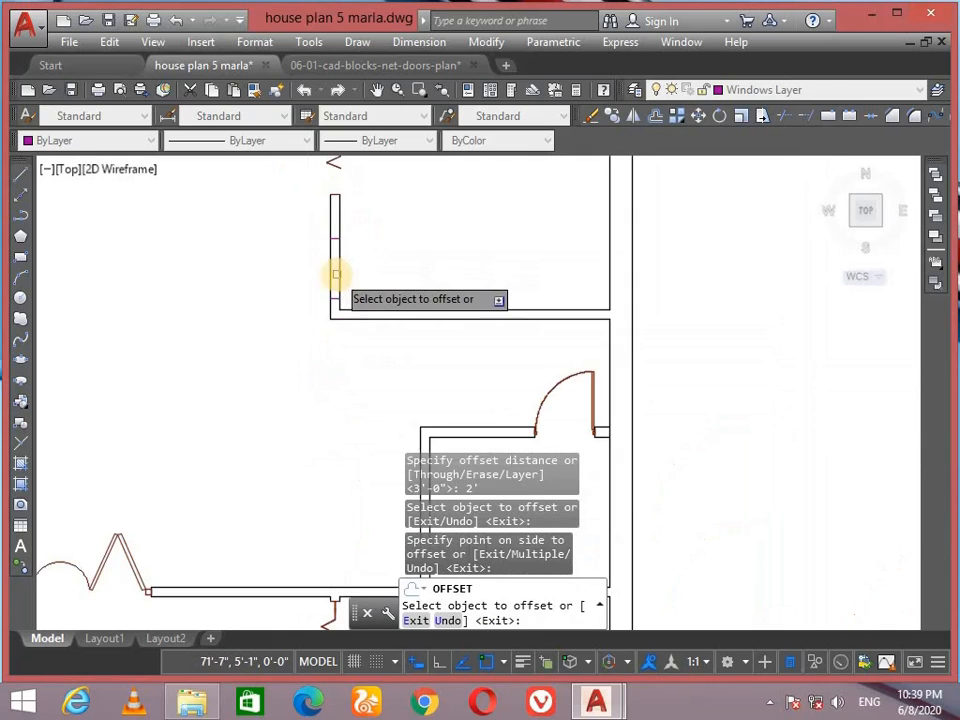
Step: Offset the short window line in the wall above the garage 2' to the left and end the offsetting
scroll(360, 300, "up", 5)
scroll(414, 323, "up", 4)
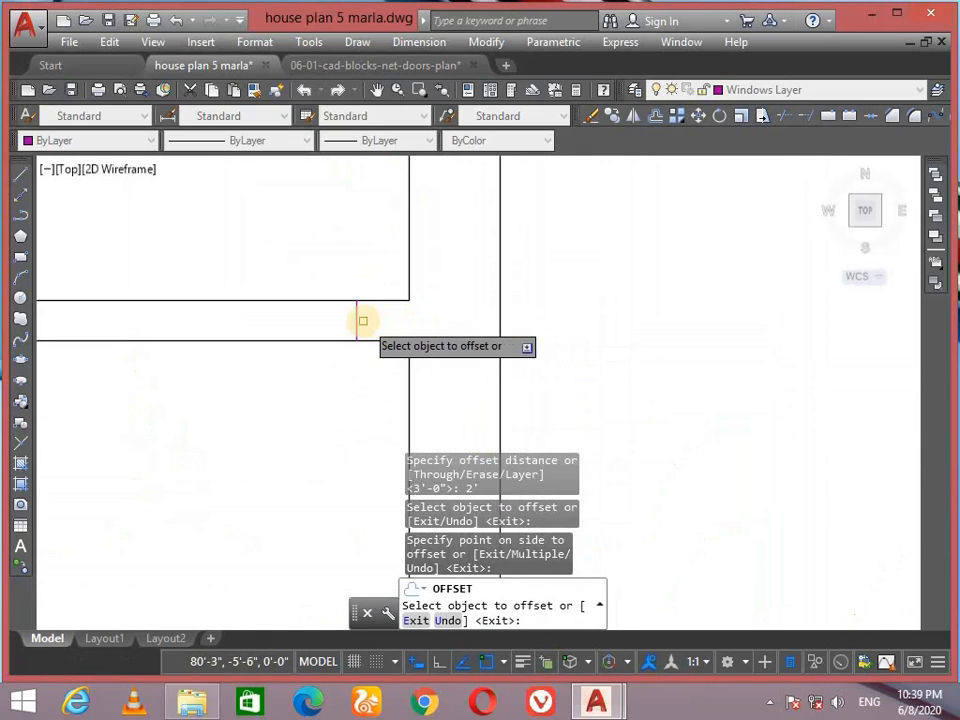
left_click(358, 319)
left_click(229, 326)
scroll(361, 306, "down", 3)
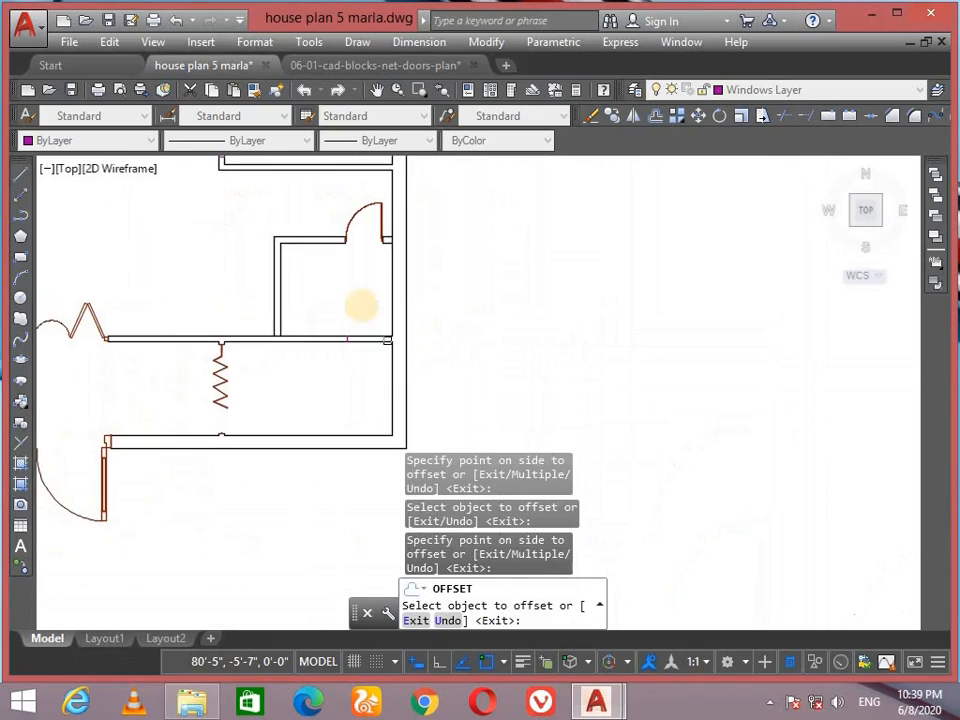
key("Escape")
Step: Draw a centre line joining the midpoints of the two short window lines in the uppermost interior wall
scroll(312, 240, "down", 5)
middle_click_drag(320, 250, 381, 355)
scroll(371, 257, "up", 7)
middle_click_drag(371, 257, 382, 332)
middle_click_drag(483, 295, 423, 384)
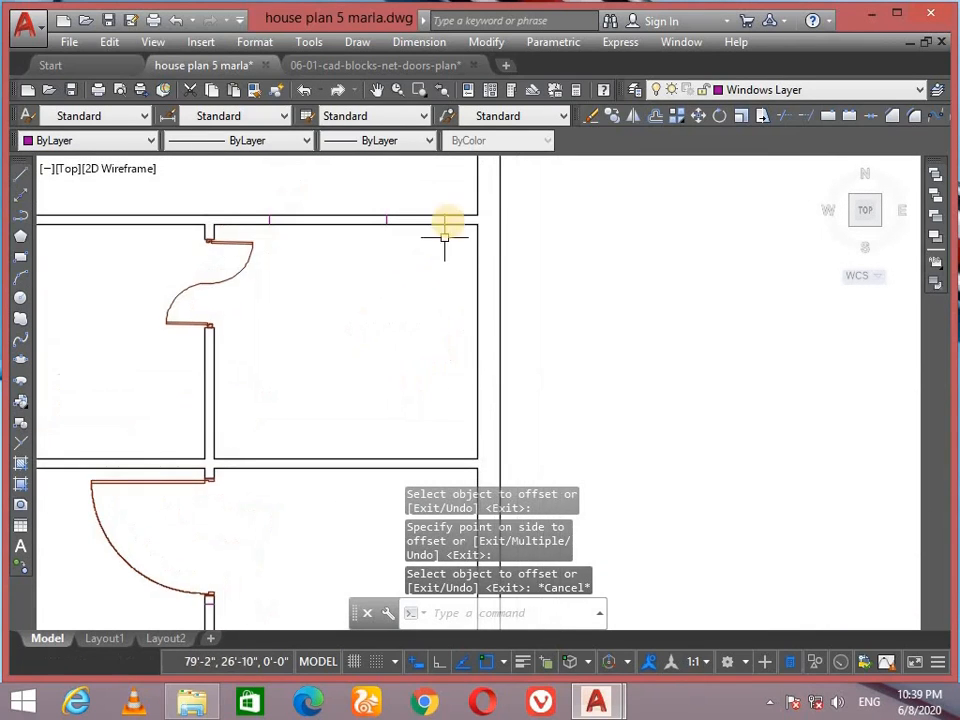
middle_click_drag(317, 208, 332, 289)
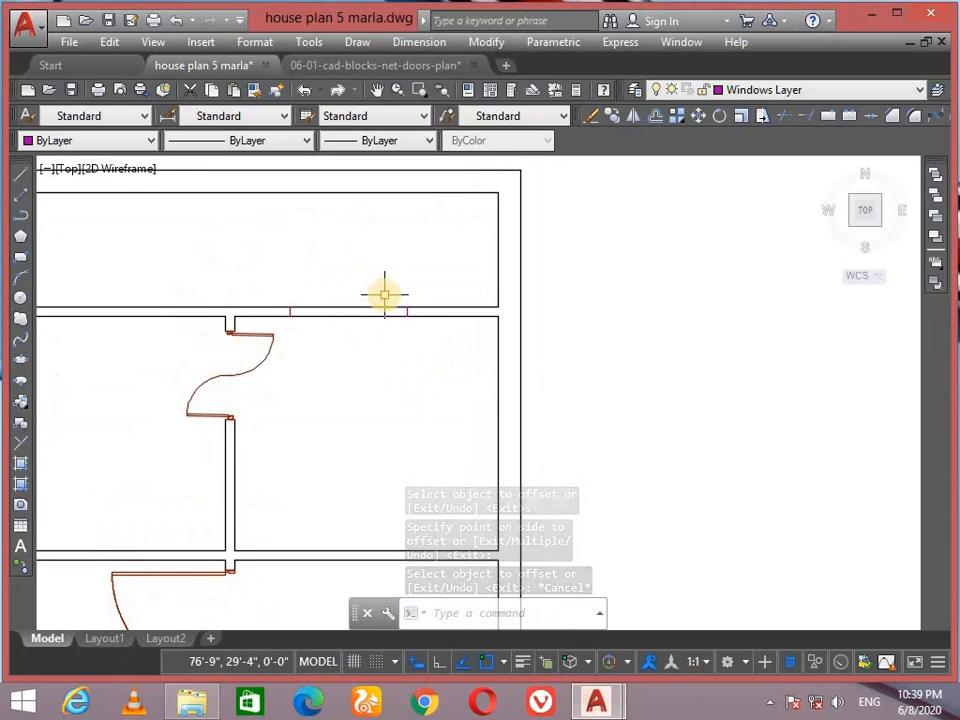
type("l")
key("Return")
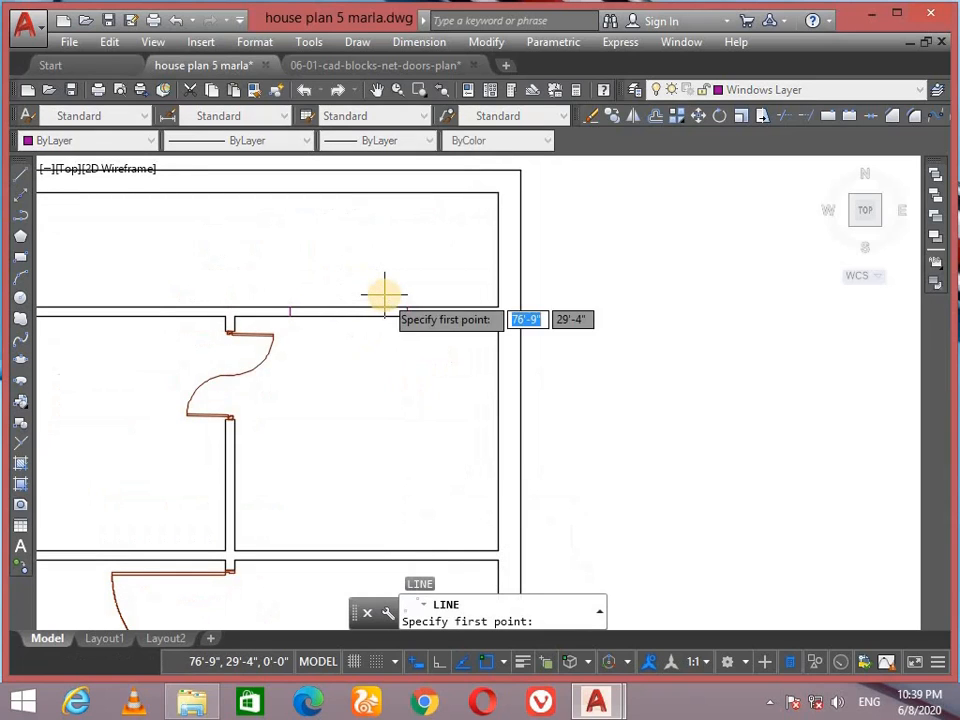
scroll(313, 308, "up", 5)
left_click(180, 352)
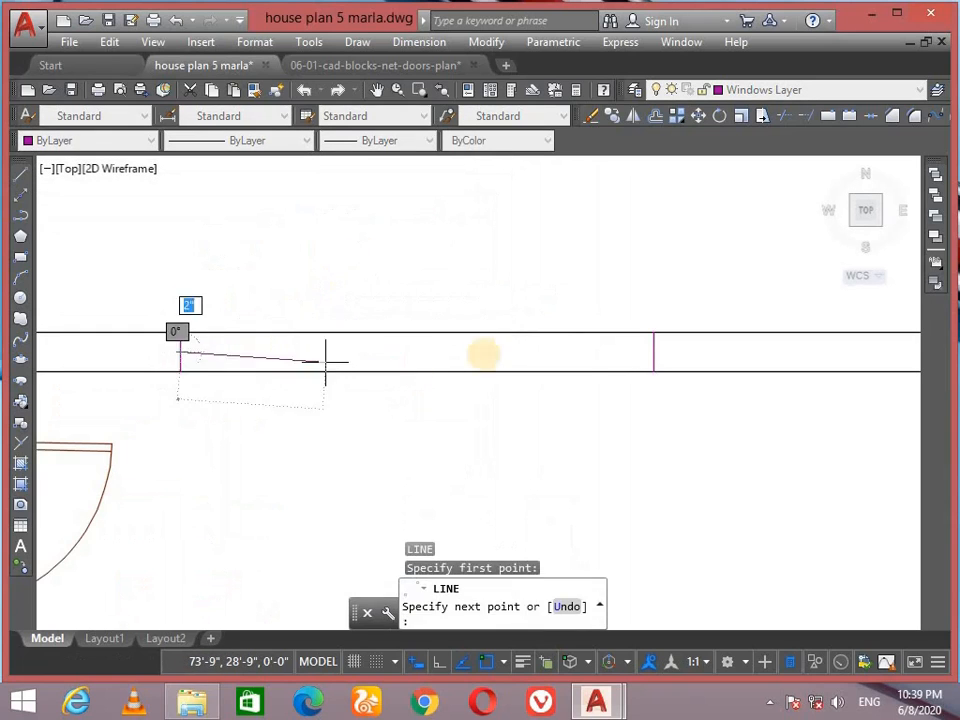
left_click(653, 352)
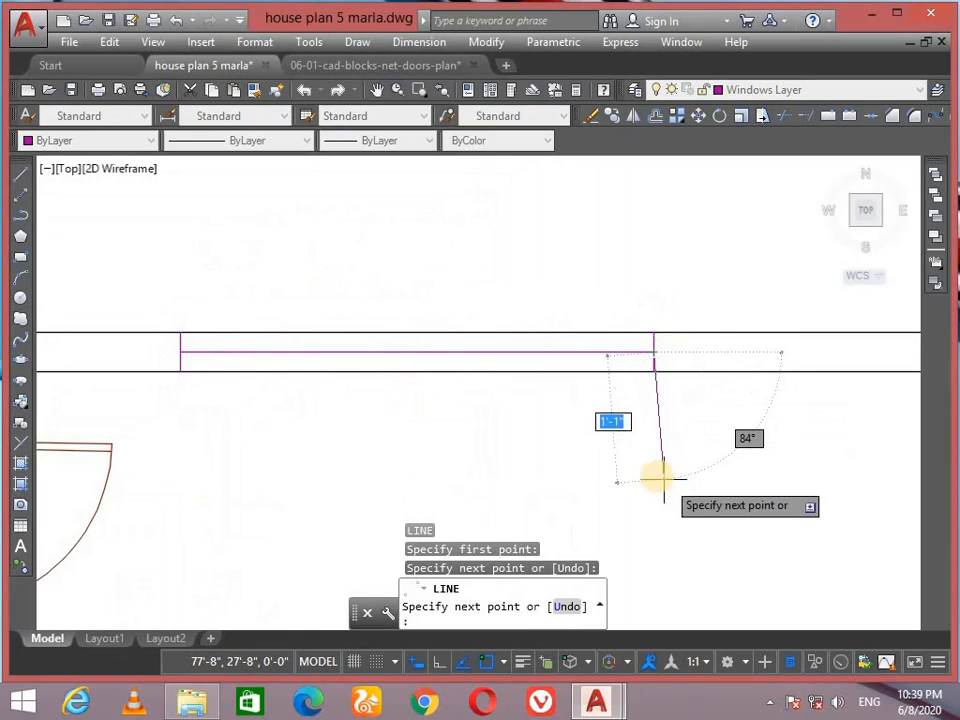
key("Return")
Step: Draw a centre line between the midpoints of the two short window lines below the large single-swing door
scroll(653, 470, "down", 5)
middle_click_drag(641, 454, 577, 210)
scroll(501, 480, "up", 3)
middle_click_drag(501, 480, 453, 334)
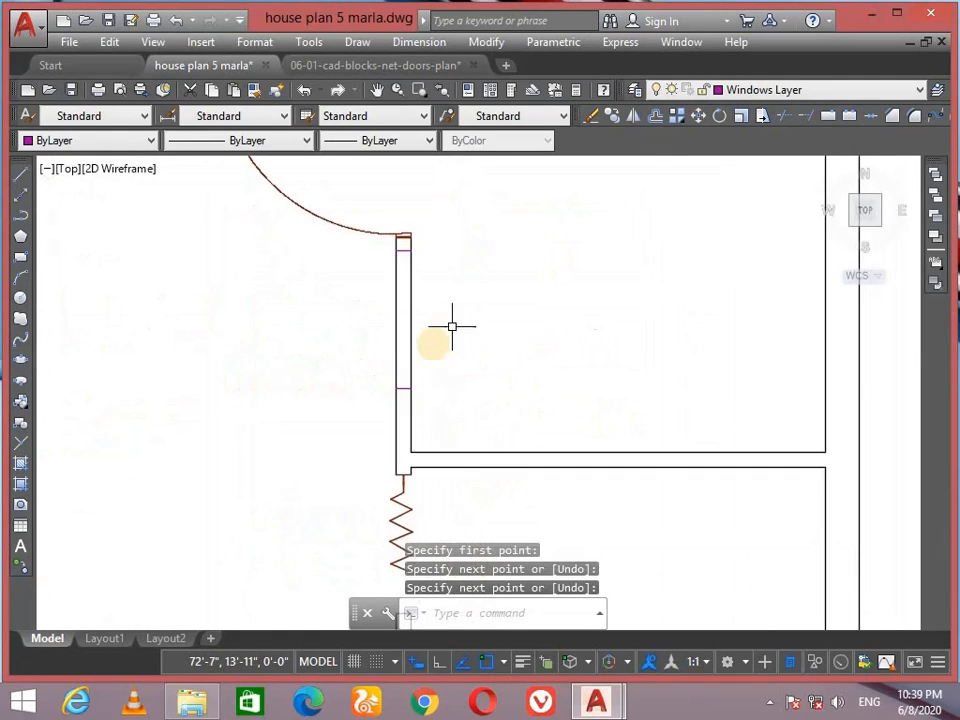
key("Return")
scroll(381, 255, "up", 3)
left_click(409, 245)
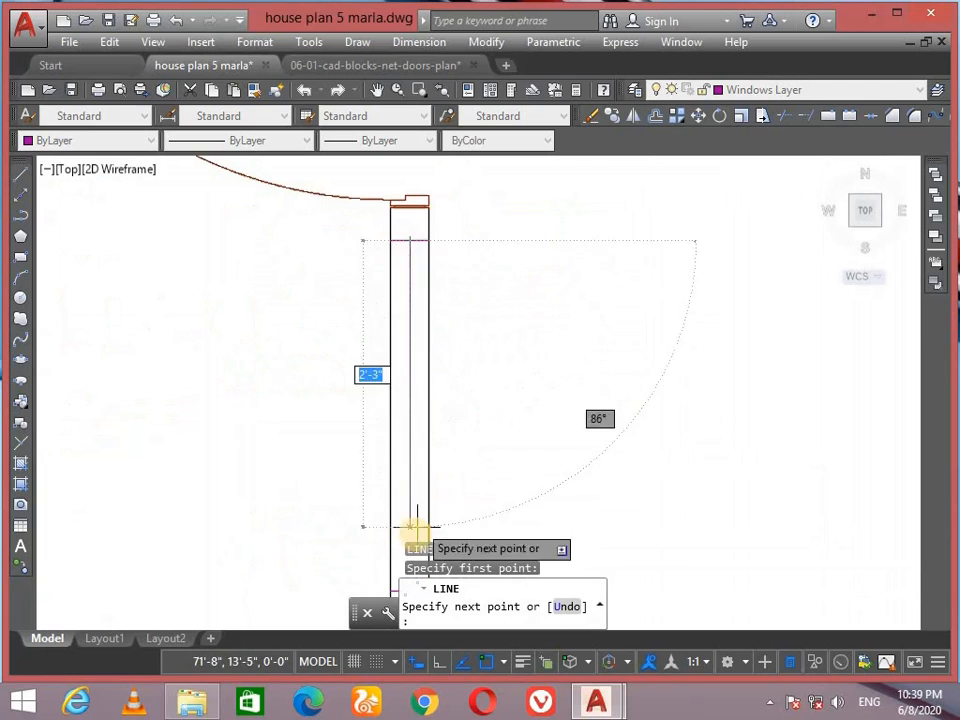
middle_click_drag(414, 525, 386, 414)
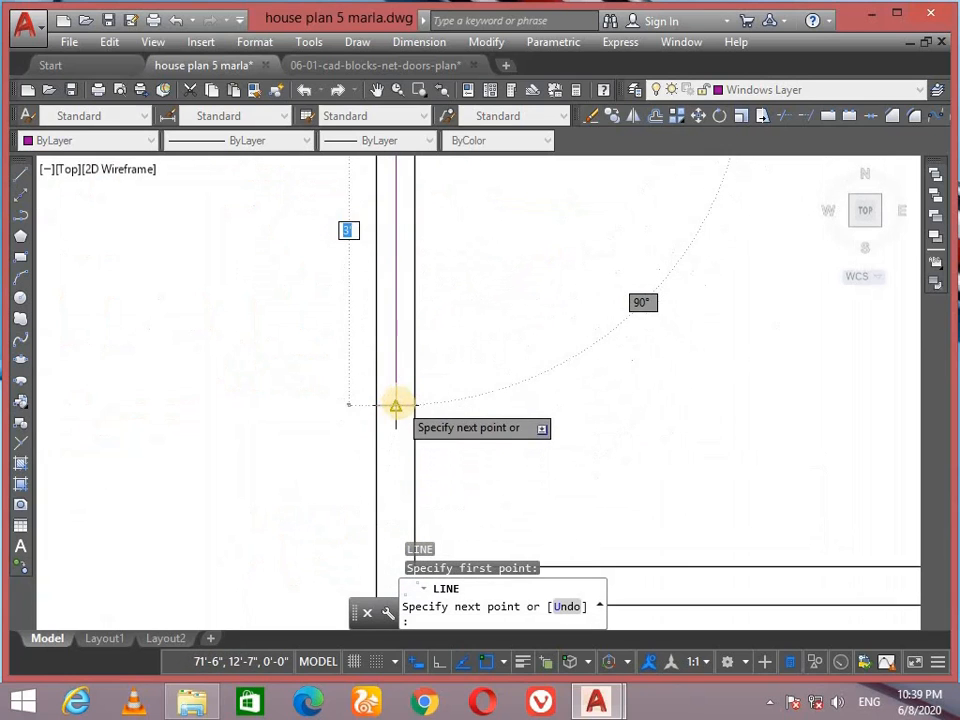
left_click(396, 405)
key("Return")
Step: Draw a centre line between the midpoints of the two short window lines below the upper zigzag folding door
scroll(541, 445, "down", 5)
middle_click_drag(523, 423, 405, 88)
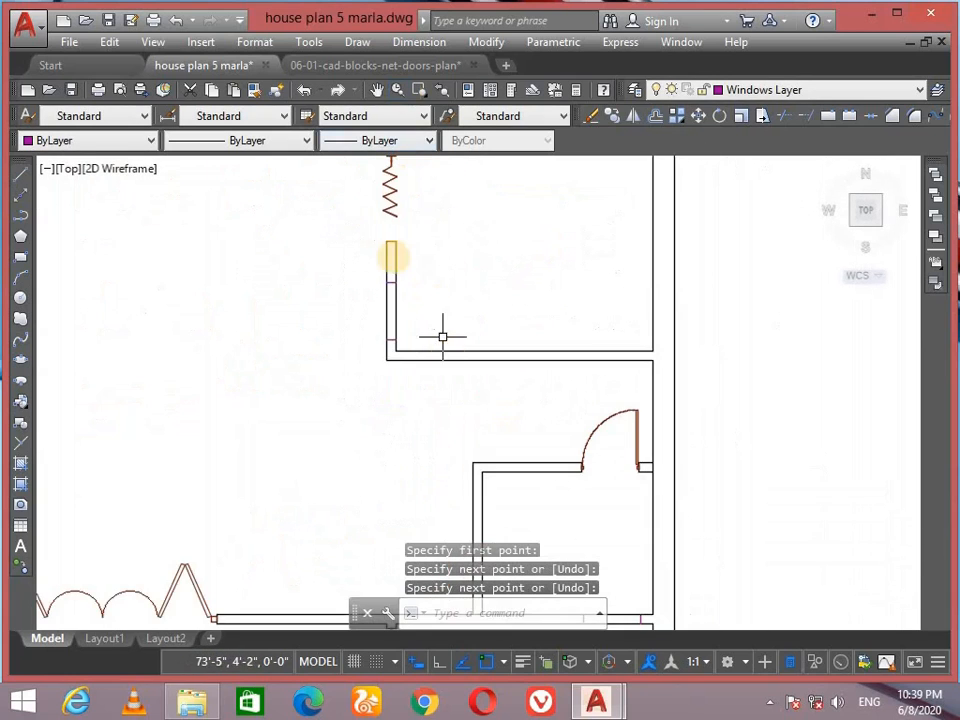
scroll(393, 258, "up", 6)
scroll(366, 384, "down", 2)
middle_click_drag(366, 384, 367, 296)
key("Return")
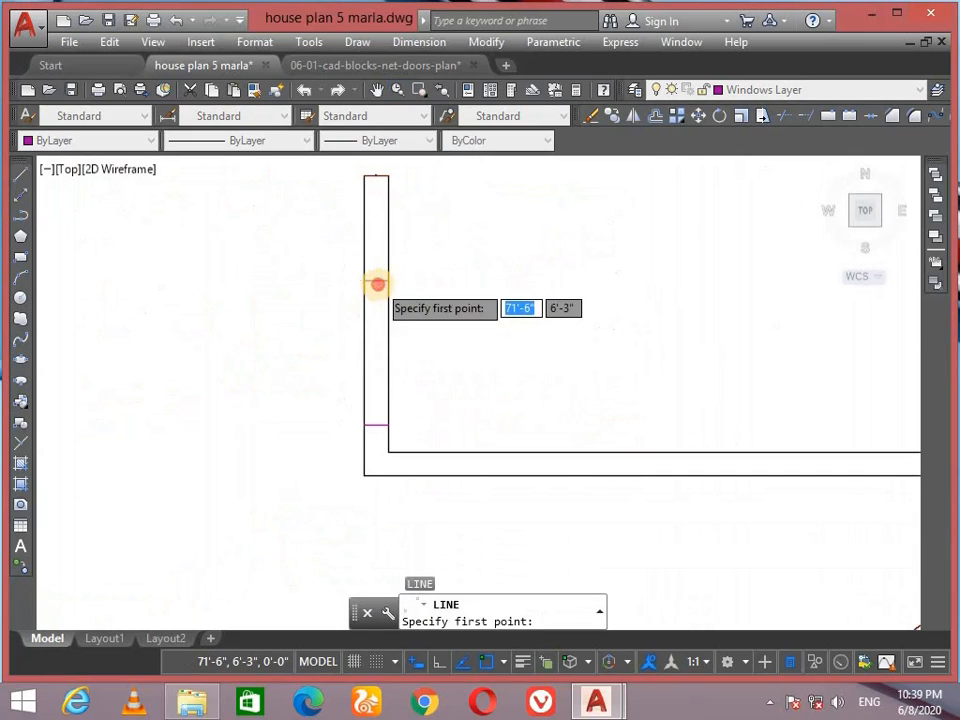
left_click(377, 284)
key("space")
Step: Draw a centre line between the midpoints of the two short window lines in the wall above the garage
scroll(455, 361, "down", 6)
middle_click_drag(455, 361, 304, 238)
scroll(461, 418, "up", 6)
key("space")
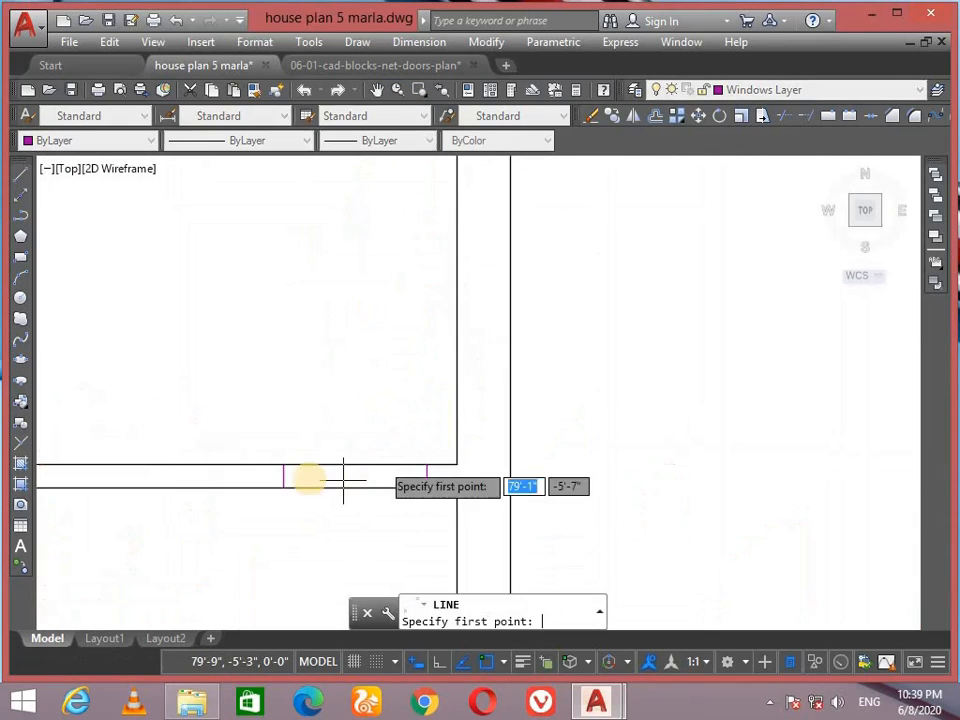
left_click(283, 477)
left_click(427, 476)
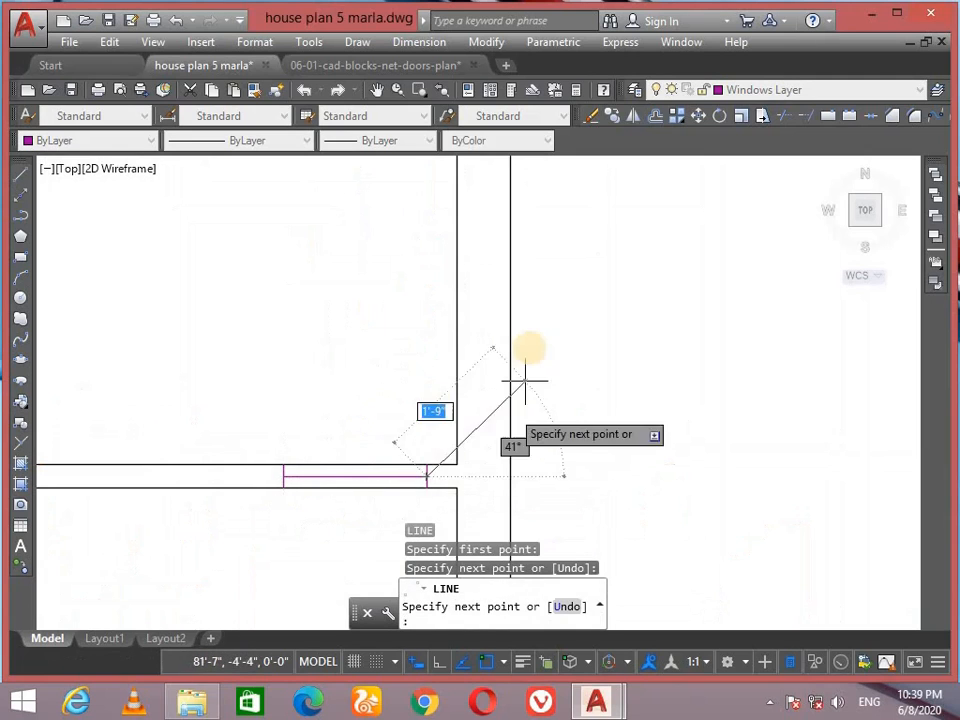
key("space")
Step: Try to offset the centre line of the window in the uppermost interior wall 2" upward, then undo it
scroll(470, 385, "down", 5)
scroll(437, 317, "down", 4)
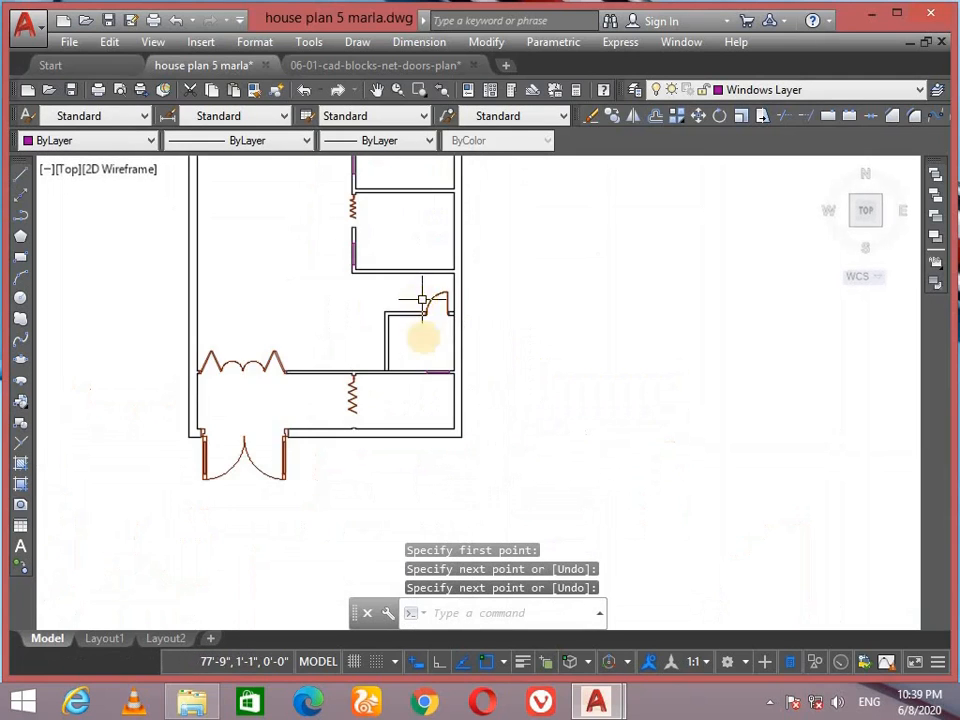
middle_click_drag(426, 231, 379, 408)
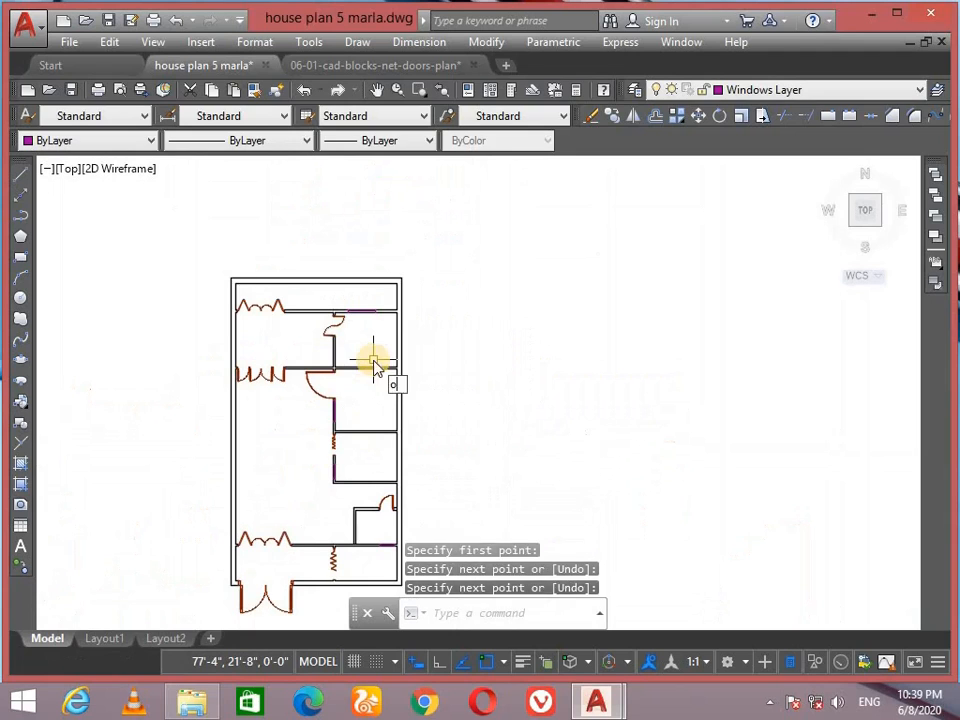
type("o")
key("Return")
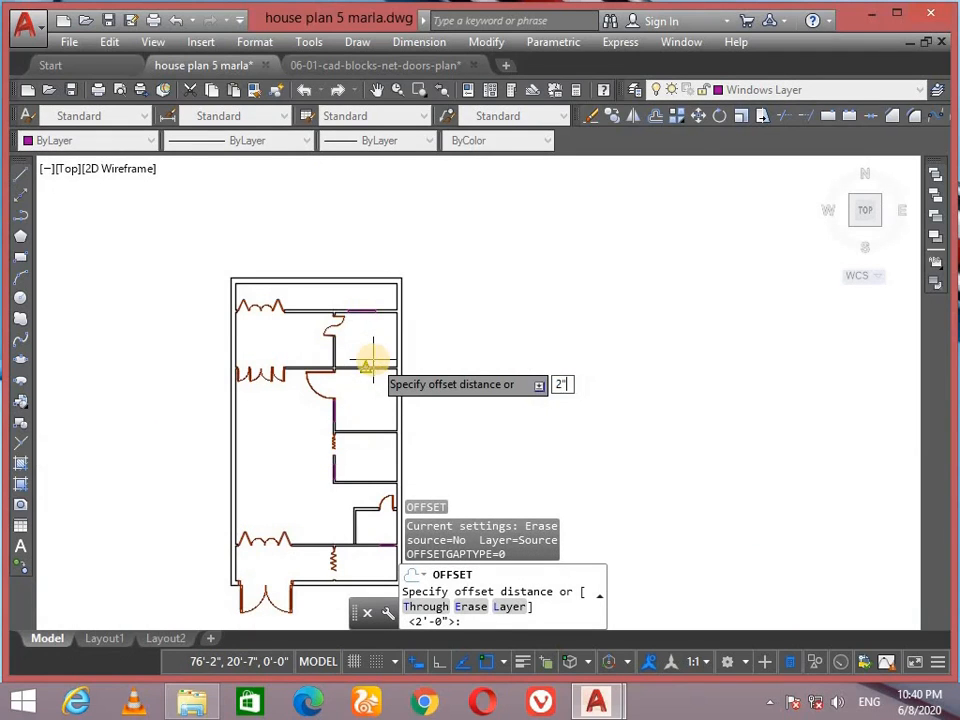
key("Return")
scroll(365, 340, "up", 6)
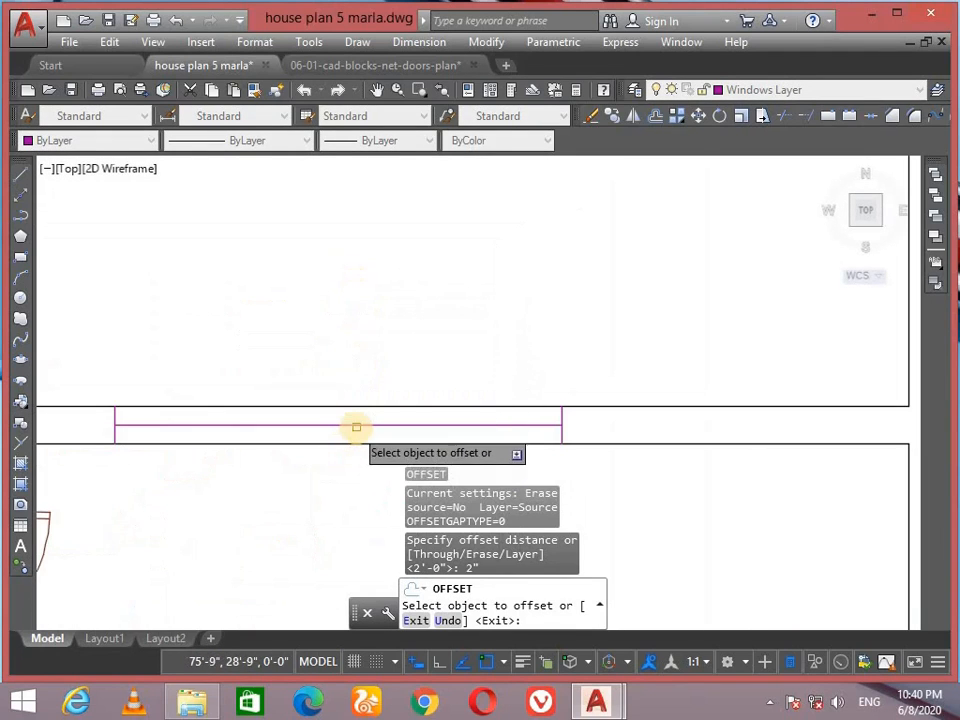
left_click(356, 427)
left_click(356, 416)
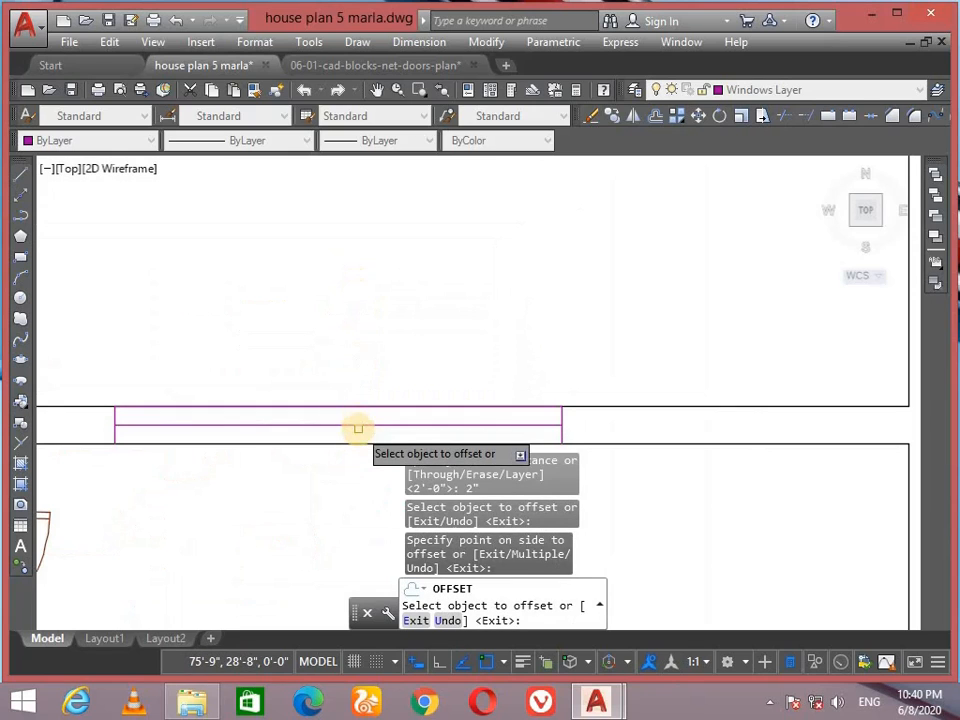
key("ctrl+z")
key("Escape")
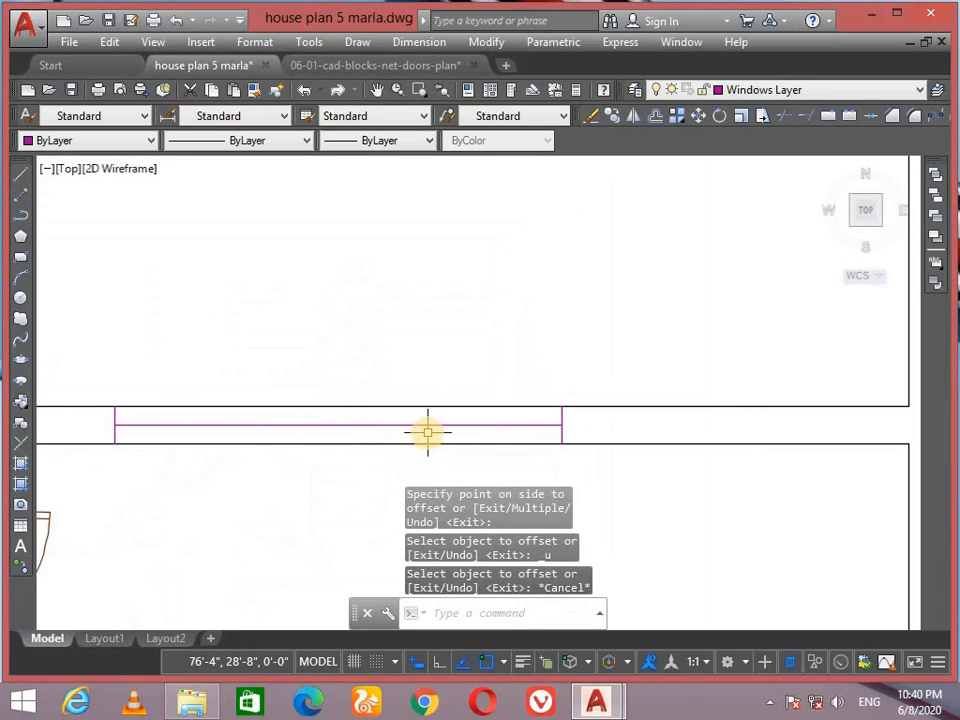
Step: Offset the centre line of the window in the uppermost interior wall 1" upward and 1" downward
type("o")
key("Return")
type("1")
key("Return")
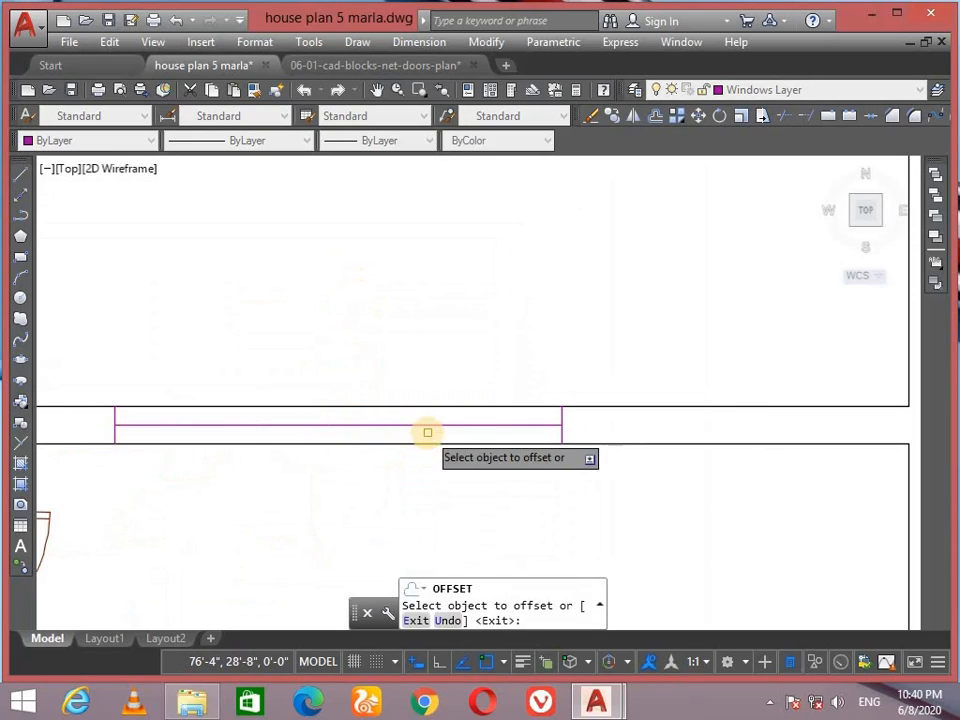
left_click(421, 424)
left_click(422, 405)
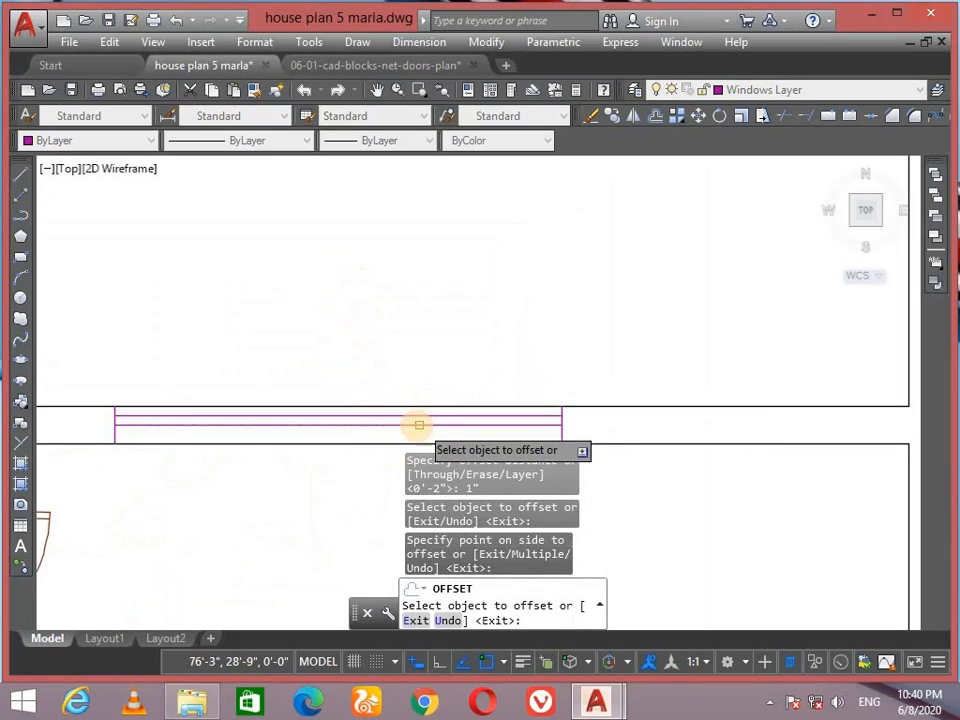
left_click(416, 427)
left_click(413, 412)
scroll(420, 435, "down", 1)
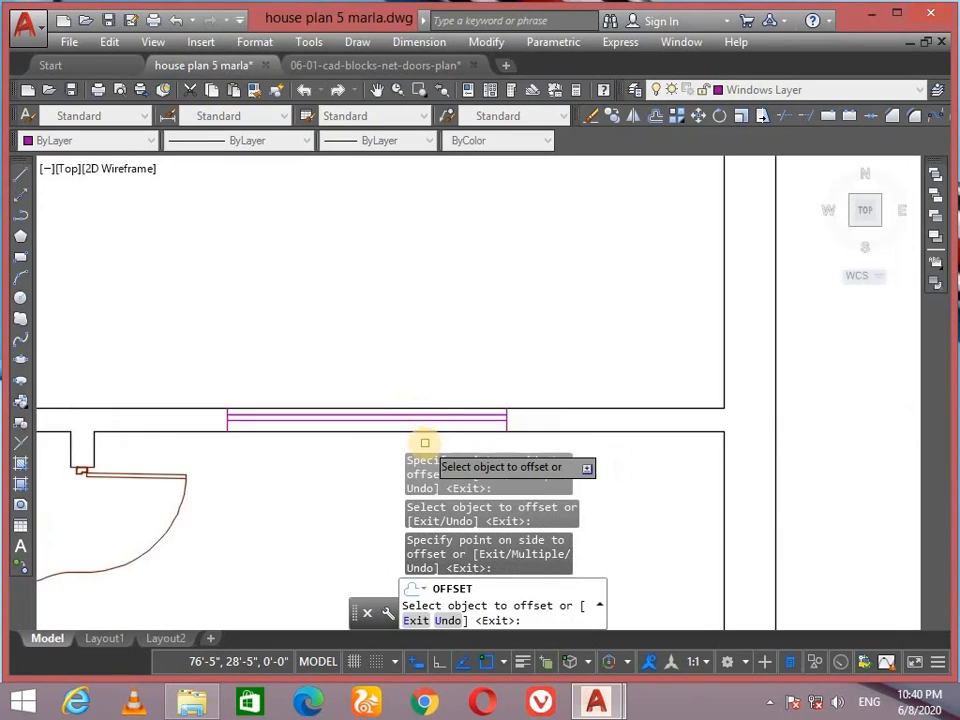
scroll(424, 420, "up", 2)
scroll(422, 422, "up", 2)
left_click(421, 426)
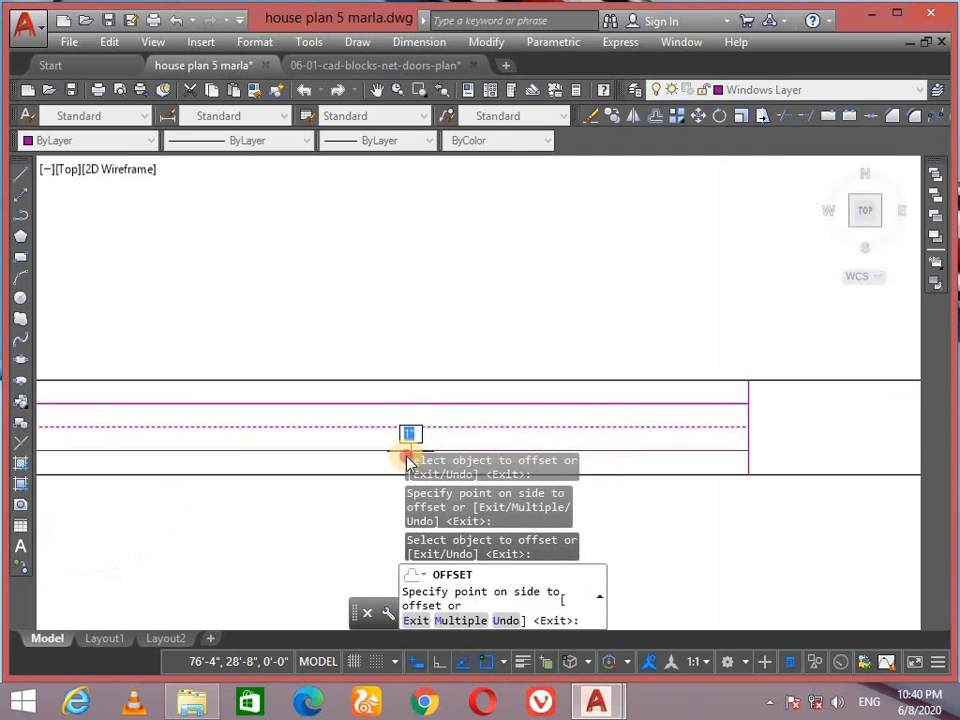
left_click(407, 412)
Step: Offset the centre line of the window just above the upper zigzag folding door 1" to the right and 1" to the left
scroll(415, 420, "down", 10)
middle_click_drag(413, 415, 425, 226)
scroll(282, 415, "up", 6)
scroll(332, 404, "down", 8)
middle_click_drag(332, 402, 338, 227)
scroll(340, 240, "up", 4)
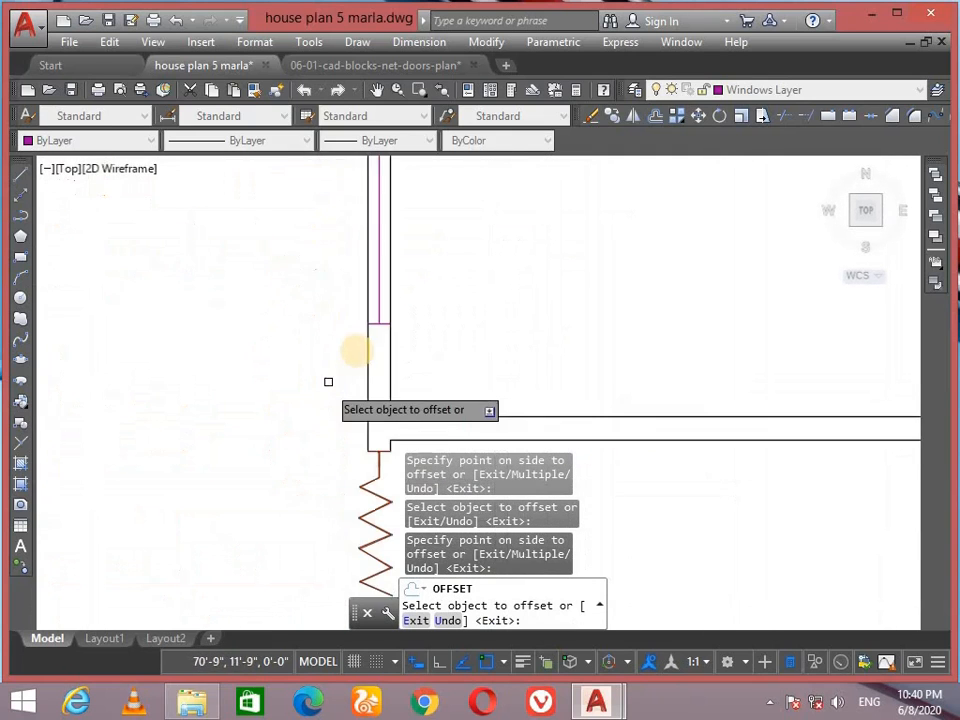
left_click(328, 262)
left_click(347, 261)
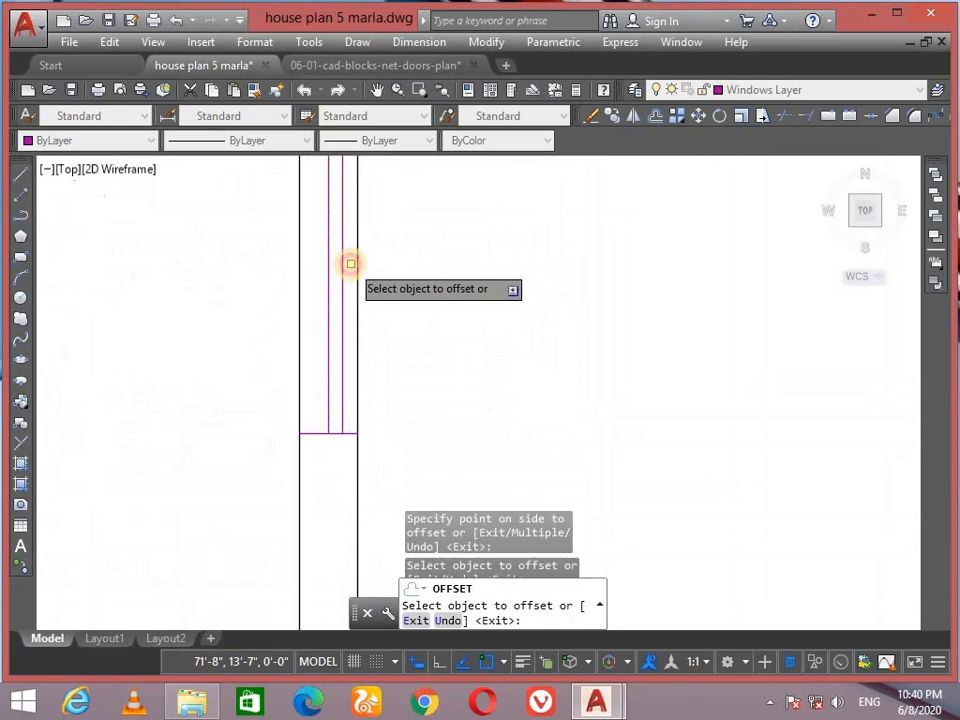
left_click(328, 261)
left_click(324, 261)
left_click(320, 285)
left_click(252, 376)
Step: Offset the centre line of the window below the upper zigzag folding door 1" to the right and 1" to the left
scroll(252, 376, "down", 6)
middle_click_drag(250, 400, 267, 252)
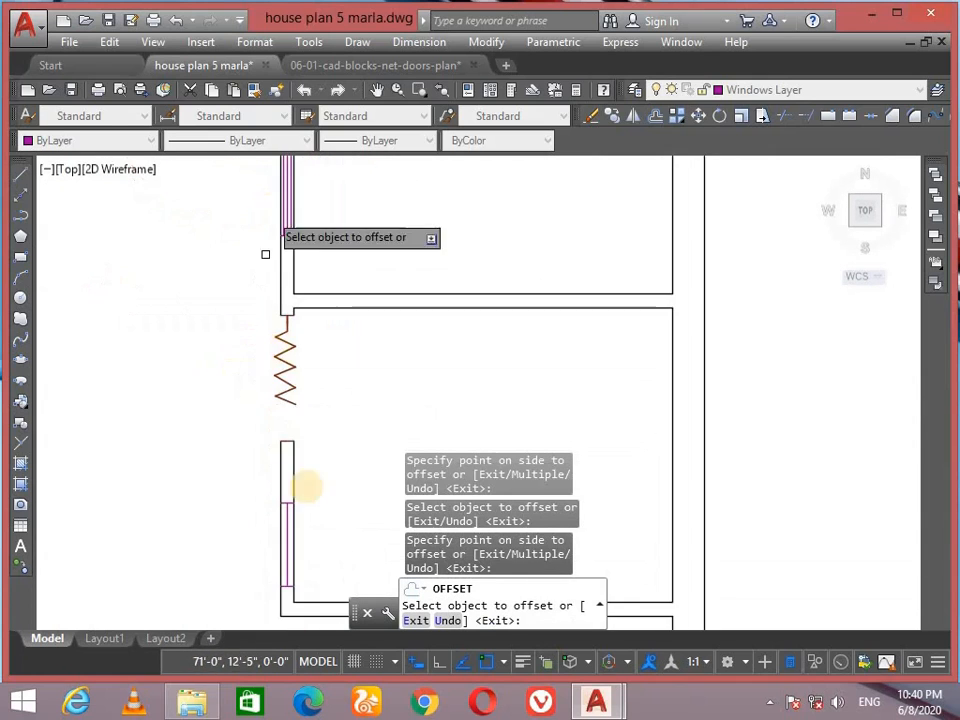
middle_click_drag(306, 490, 276, 318)
scroll(257, 391, "up", 6)
left_click(251, 368)
left_click(300, 367)
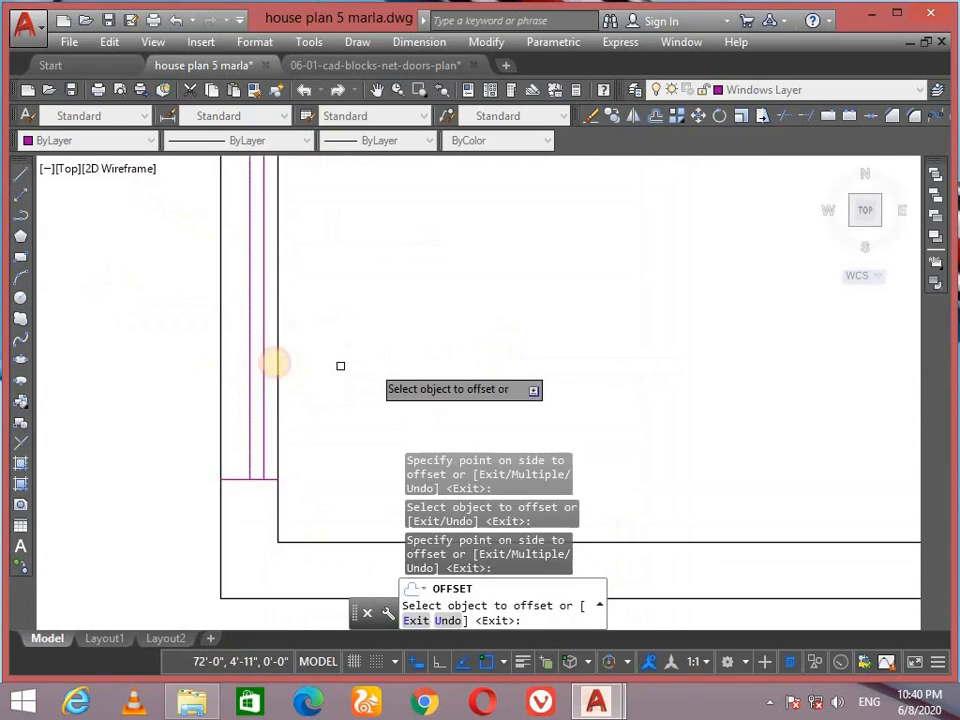
left_click(251, 348)
left_click(99, 394)
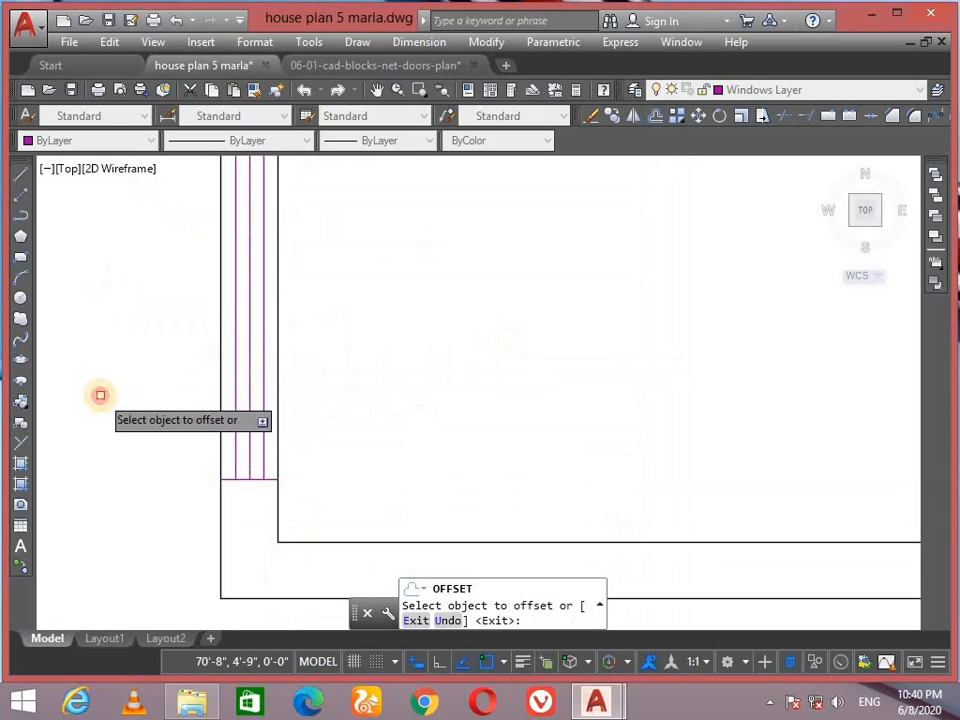
Step: Offset the centre line of the window in the wall above the garage 1" upward and 1" downward
scroll(194, 409, "down", 10)
middle_click_drag(194, 409, 195, 249)
middle_click_drag(317, 429, 229, 245)
scroll(286, 300, "up", 7)
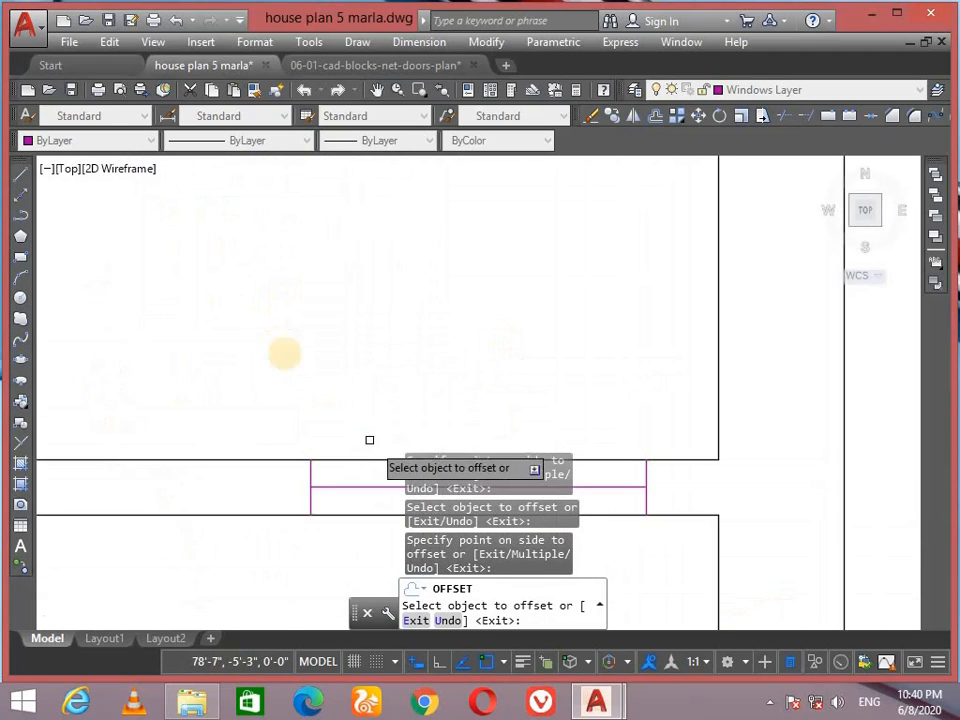
middle_click_drag(369, 440, 229, 309)
left_click(321, 354)
left_click(324, 334)
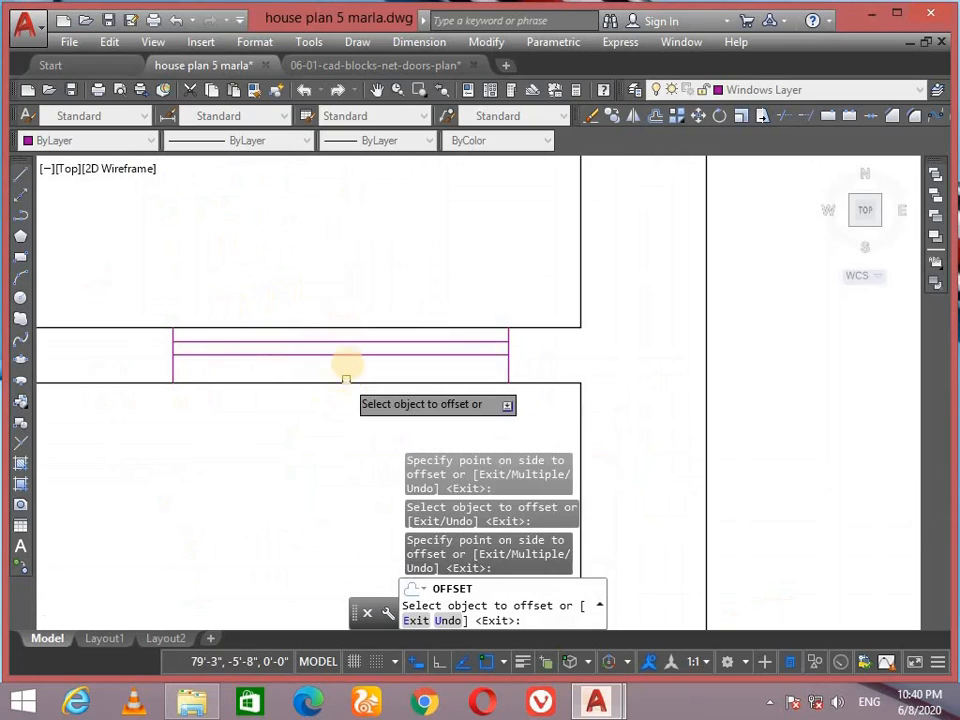
left_click(348, 358)
left_click(320, 425)
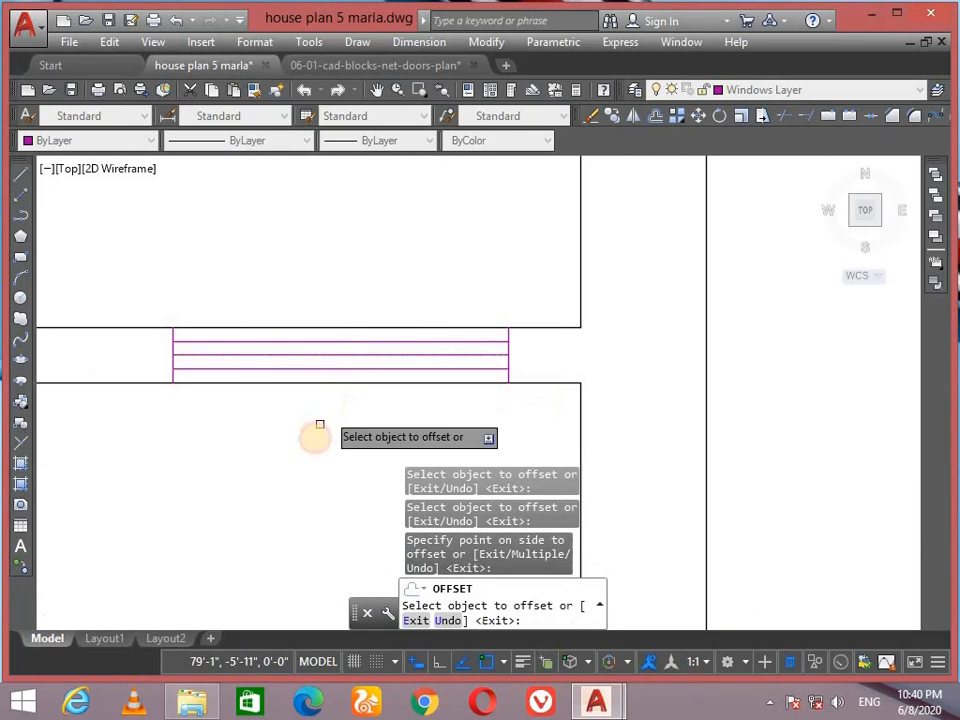
Step: End the offset command and erase the centre line of the window in the wall above the garage
key("Return")
left_click(358, 356)
key("Delete")
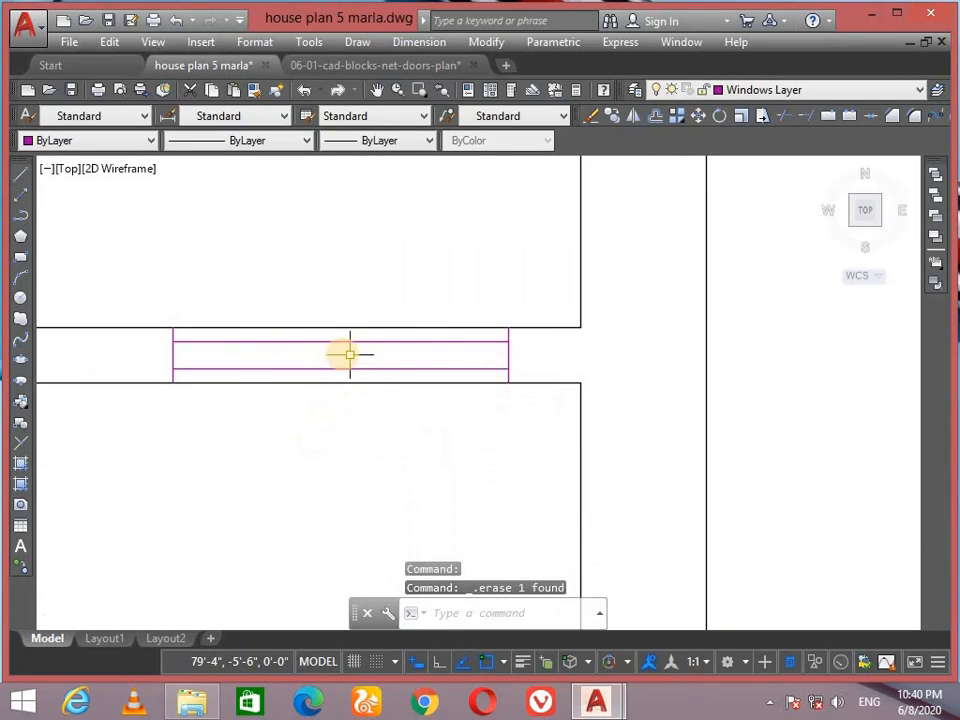
Step: Erase the centre line of the window below the upper zigzag folding door
scroll(349, 355, "down", 6)
middle_click_drag(350, 356, 474, 487)
scroll(300, 301, "up", 4)
scroll(306, 336, "down", 4)
middle_click_drag(313, 341, 315, 470)
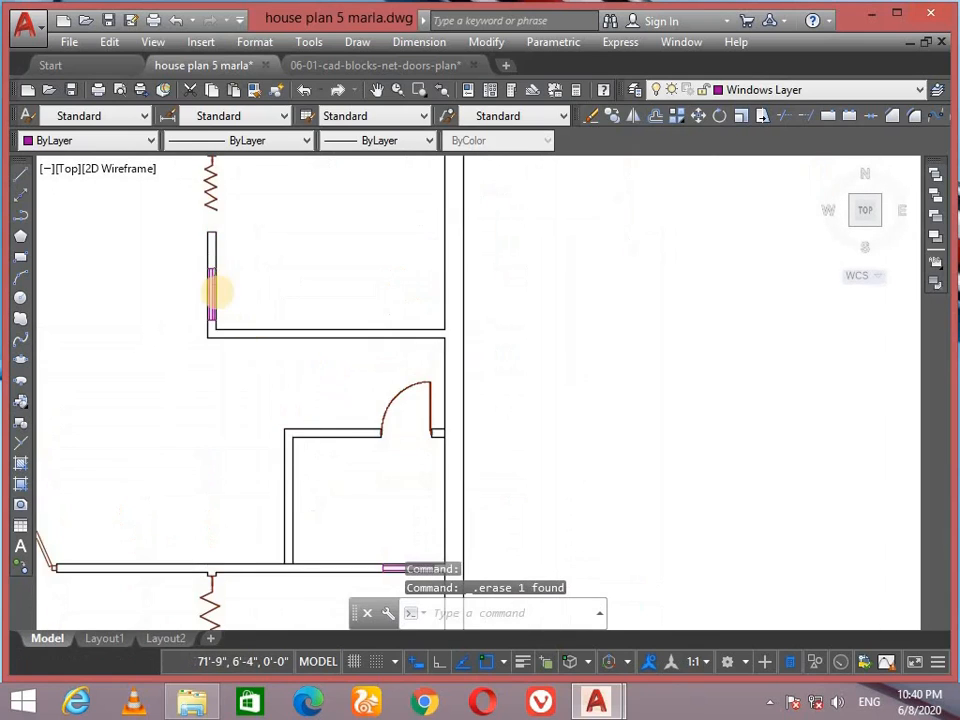
scroll(214, 292, "up", 5)
left_click(206, 318)
key("Delete")
scroll(253, 358, "down", 4)
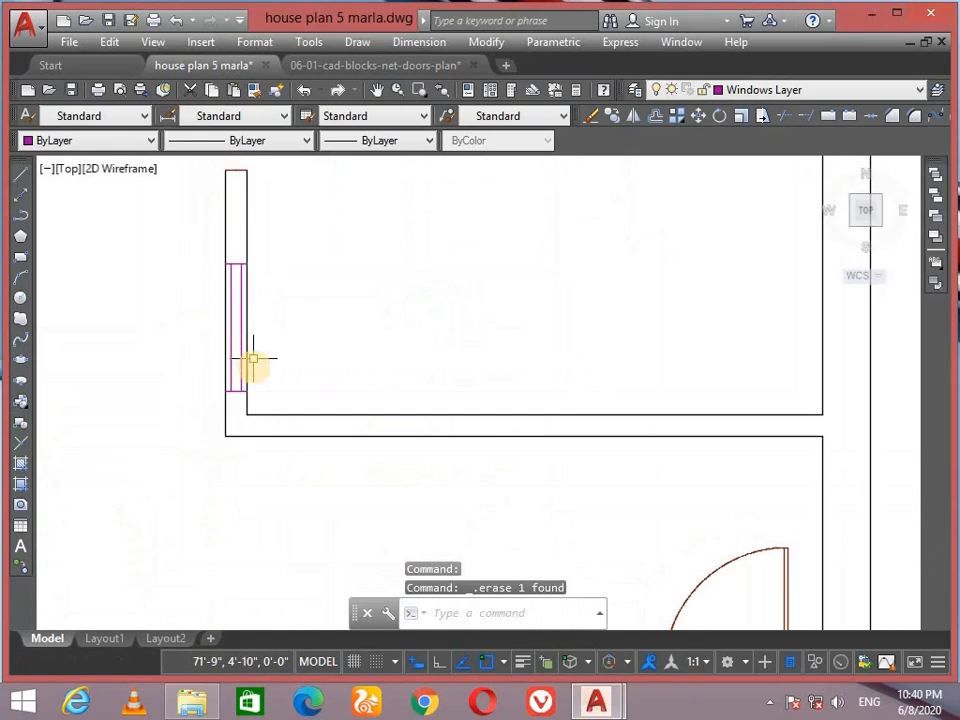
Step: Erase the centre line of the window just above the upper zigzag folding door
scroll(375, 291, "down", 4)
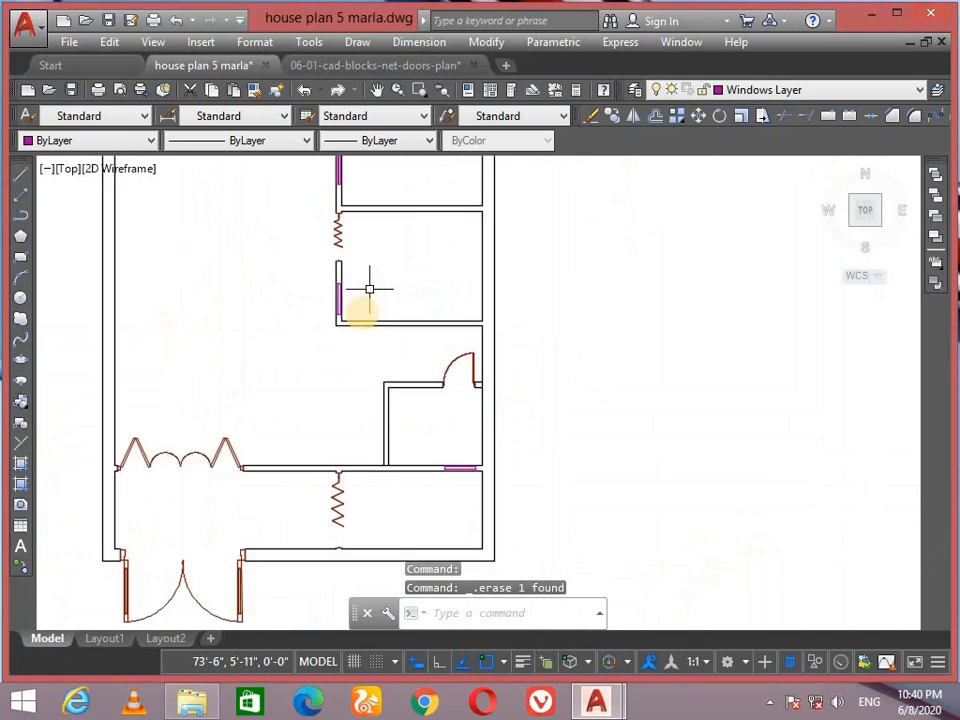
middle_click_drag(358, 158, 262, 302)
scroll(242, 306, "up", 5)
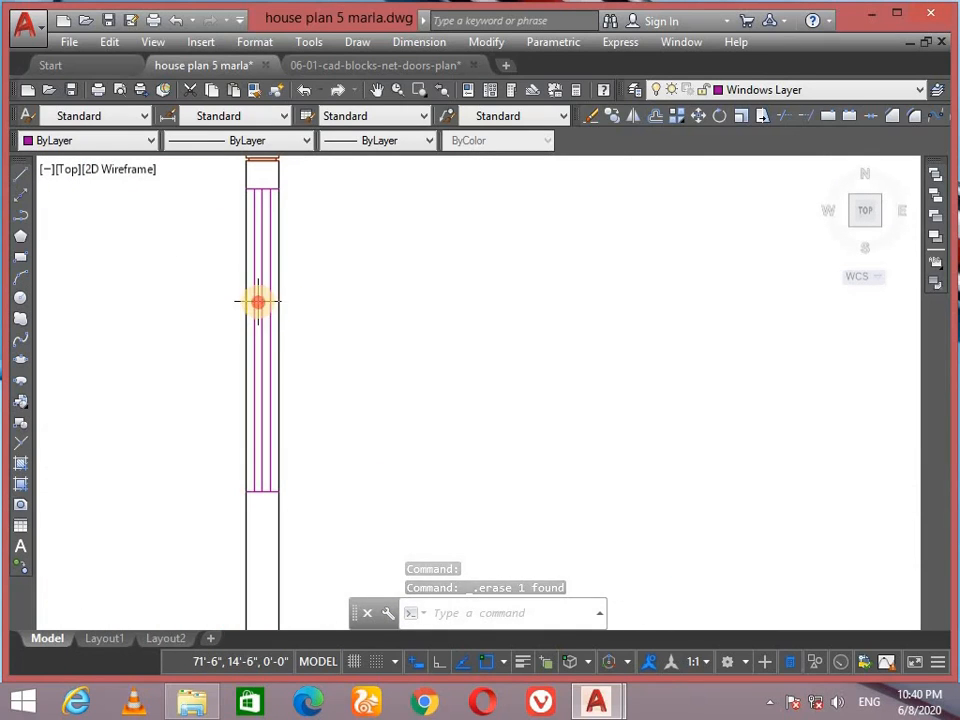
left_click(258, 301)
left_click(259, 300)
key("Delete")
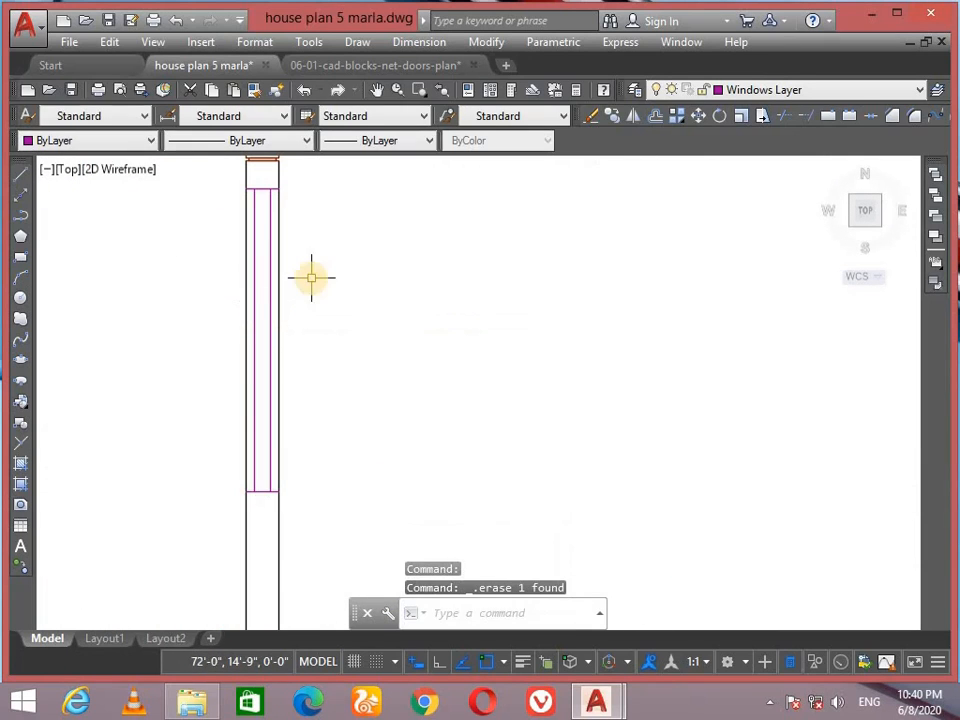
Step: Examine the windows throughout the floor plan, from the uppermost interior wall down to the wall above the garage
scroll(311, 278, "down", 5)
middle_click_drag(401, 255, 302, 480)
scroll(290, 286, "up", 5)
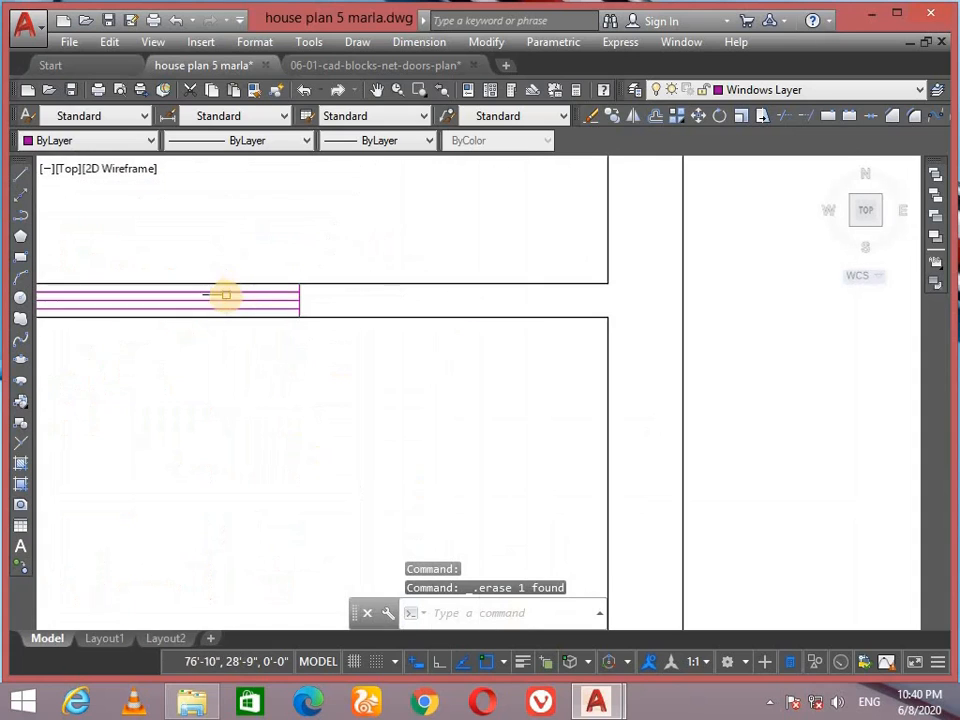
scroll(439, 285, "down", 7)
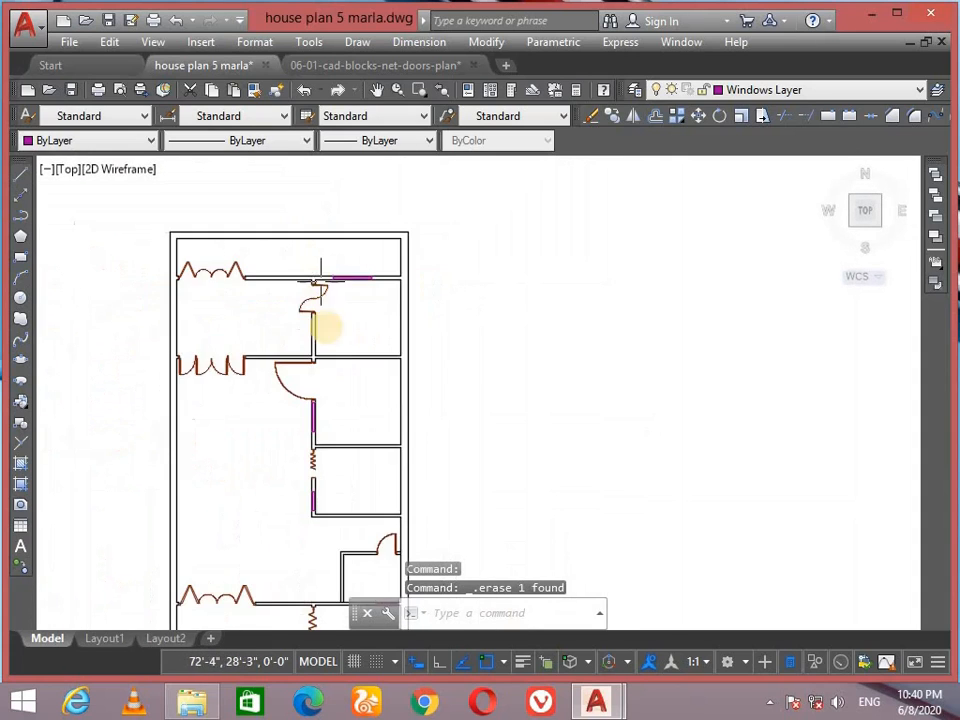
middle_click_drag(326, 328, 385, 250)
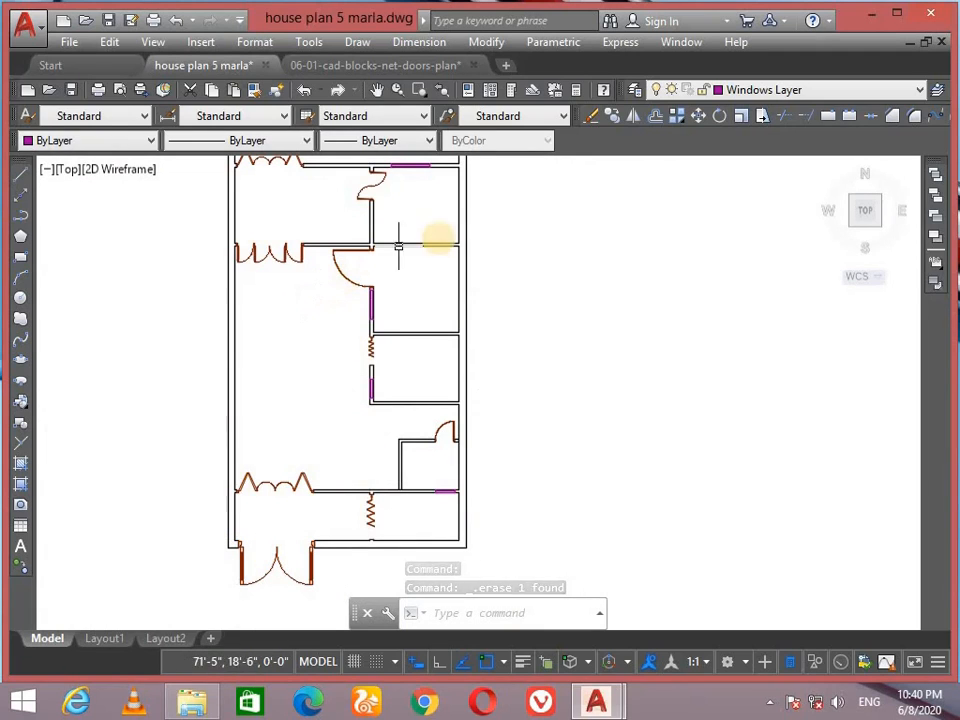
scroll(334, 262, "down", 2)
middle_click_drag(336, 261, 333, 329)
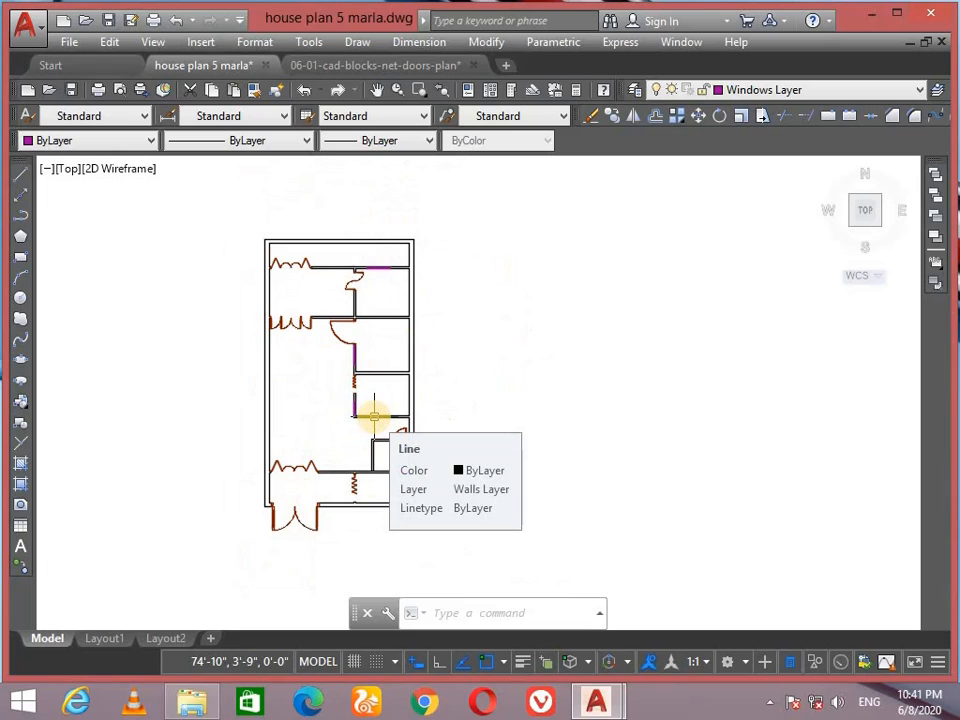
scroll(381, 360, "up", 3)
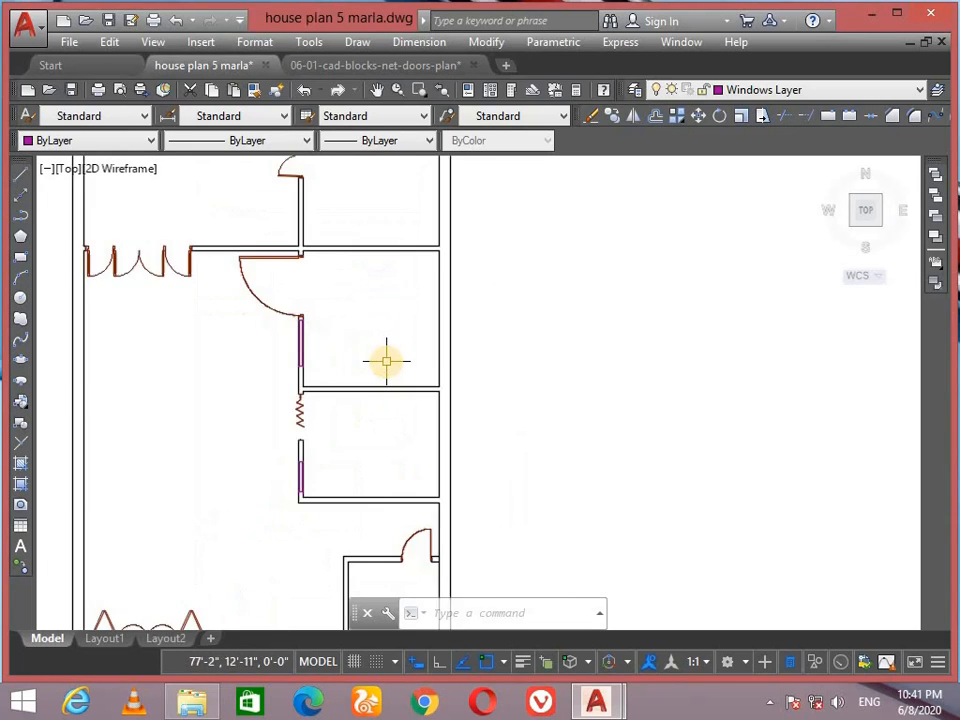
scroll(381, 364, "down", 2)
middle_click_drag(381, 364, 346, 225)
scroll(359, 425, "up", 2)
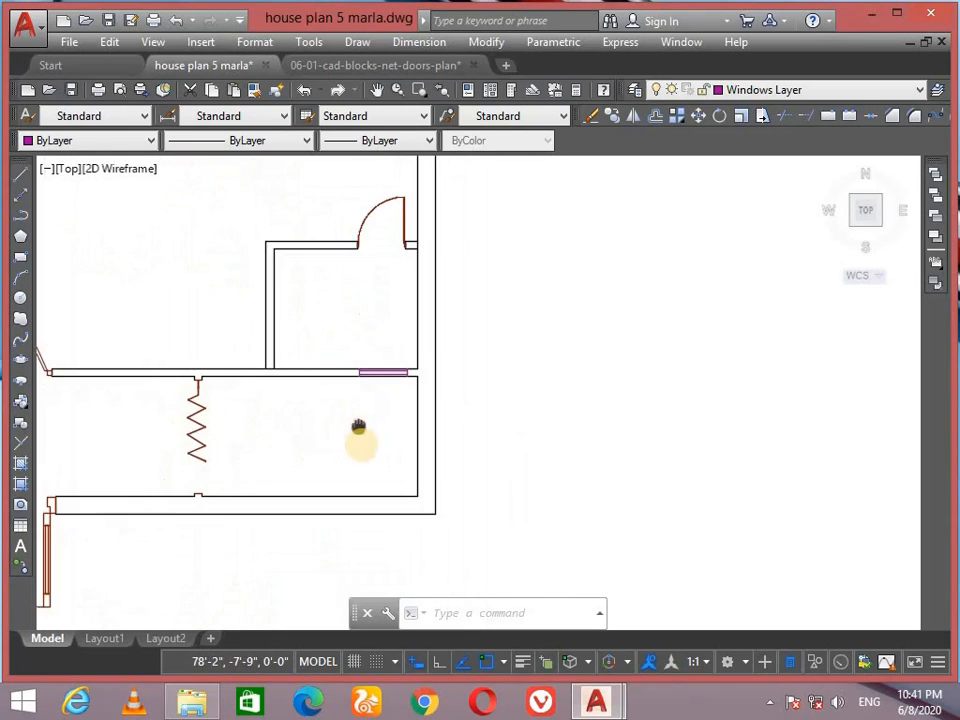
middle_click_drag(358, 426, 366, 458)
scroll(394, 526, "up", 1)
middle_click_drag(394, 526, 426, 520)
scroll(426, 520, "down", 3)
middle_click_drag(333, 397, 423, 525)
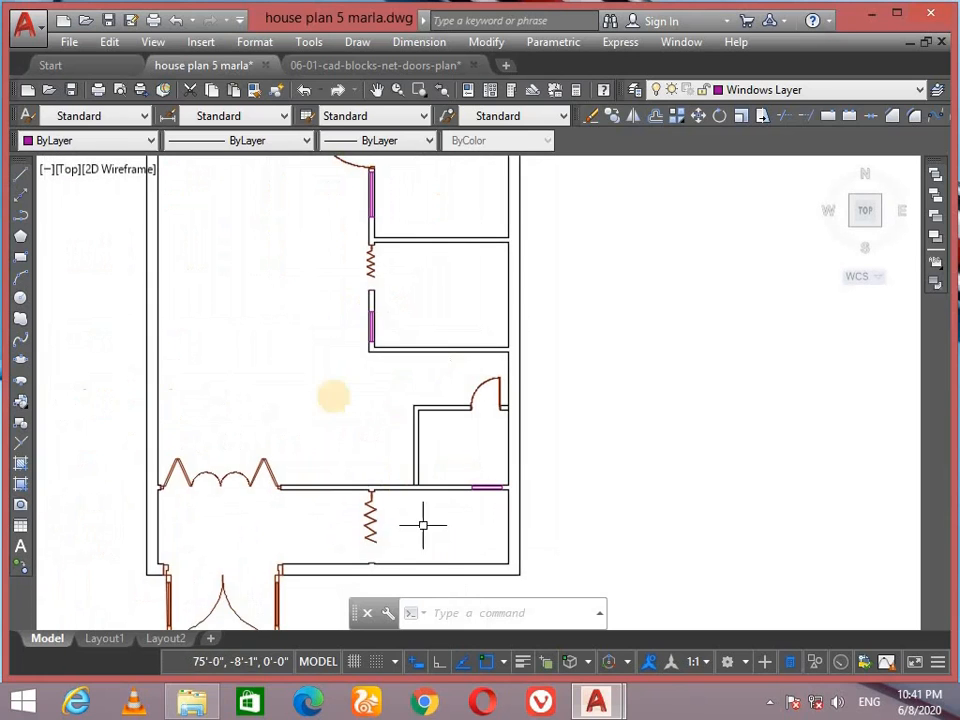
middle_click_drag(479, 300, 435, 336)
scroll(439, 334, "up", 2)
middle_click_drag(469, 276, 452, 304)
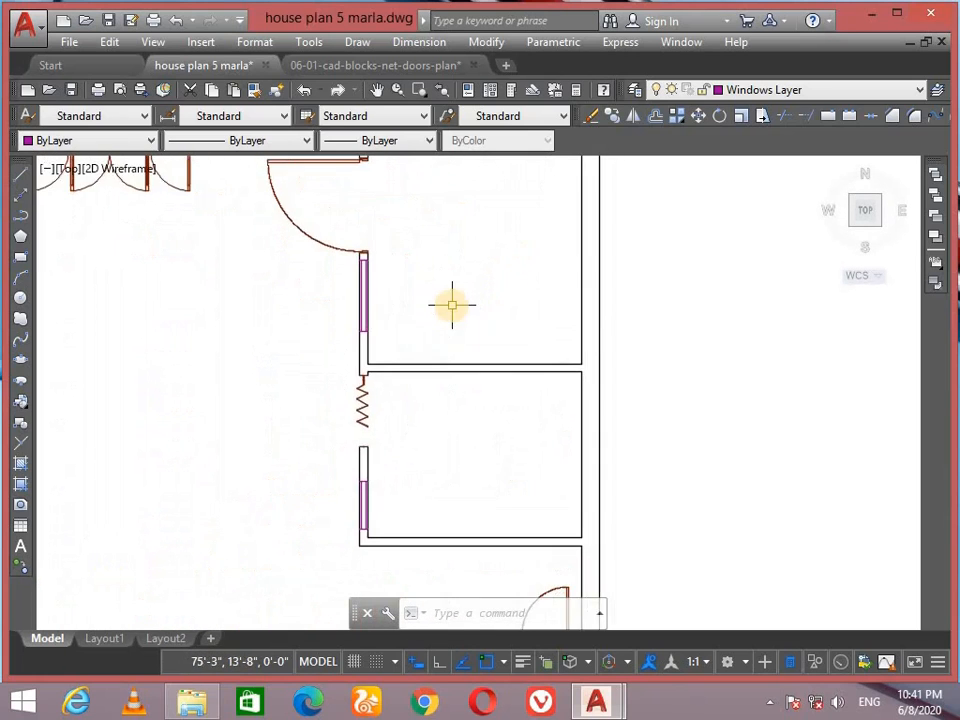
scroll(452, 304, "down", 4)
scroll(452, 305, "down", 2)
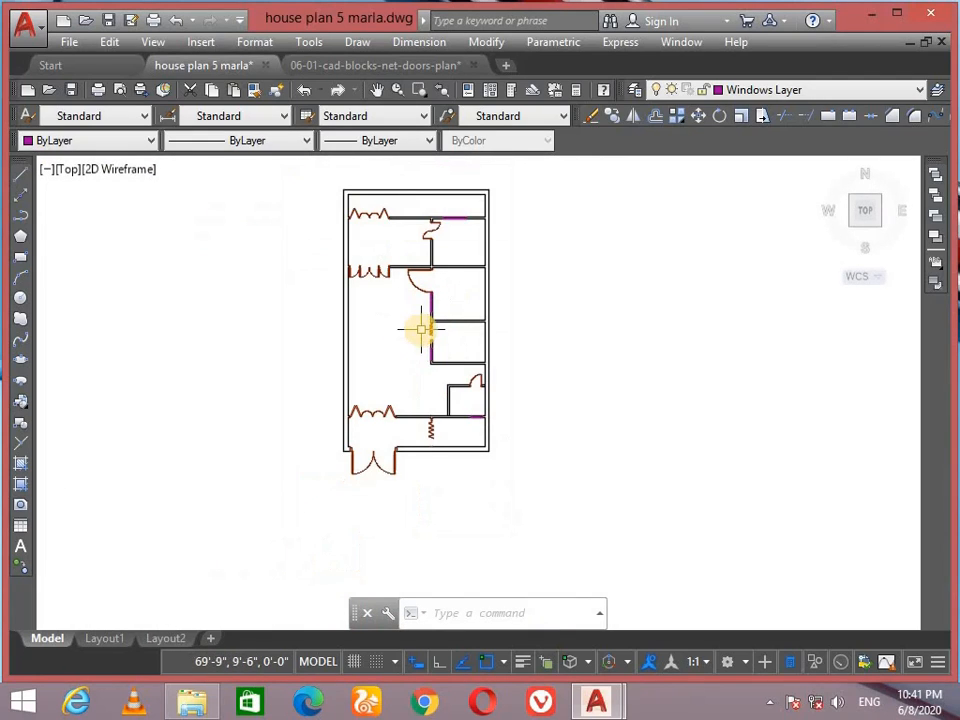